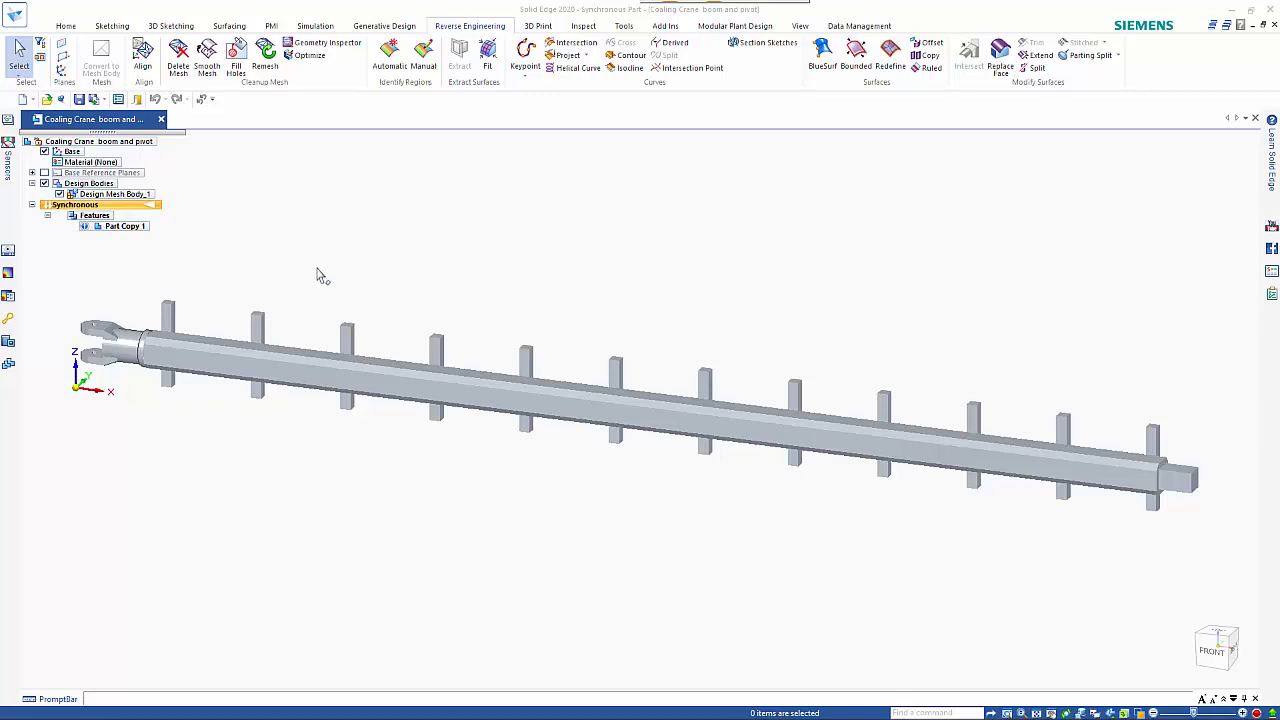
# Step: Start aligning the boom's mesh body using the best-fit bounding box option
pyautogui.scroll(5, 320, 282)
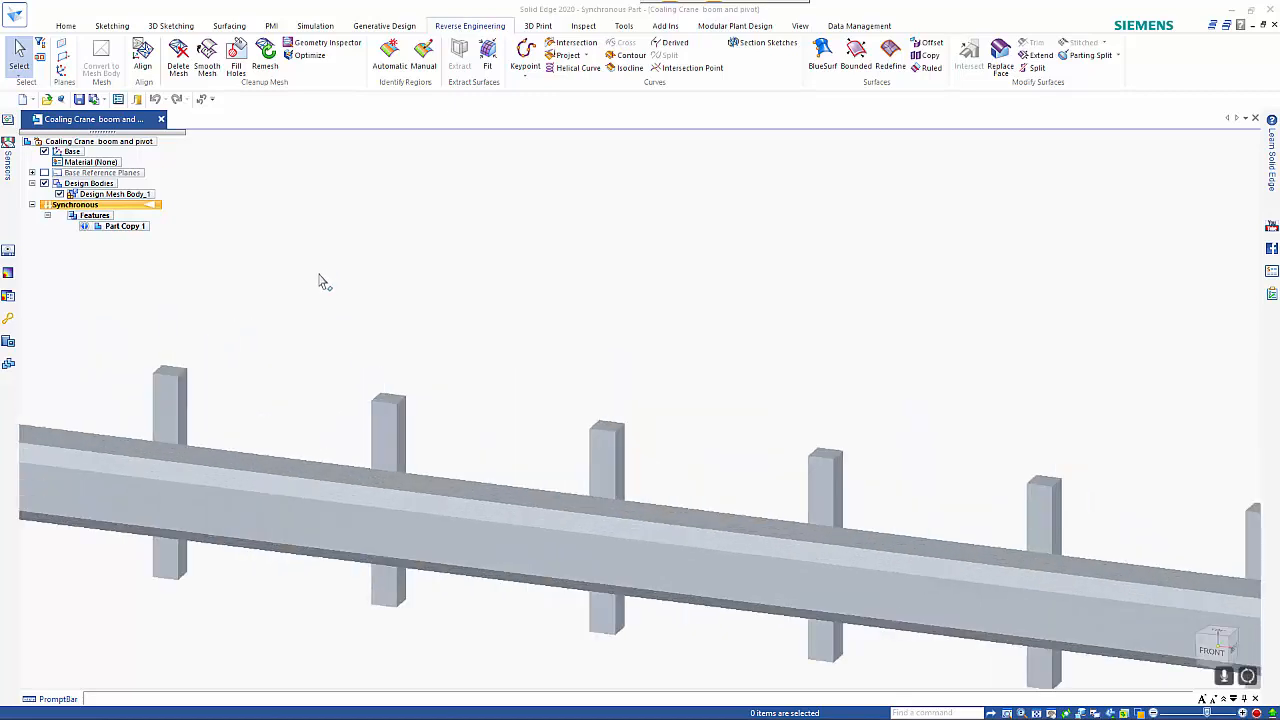
pyautogui.click(396, 354)
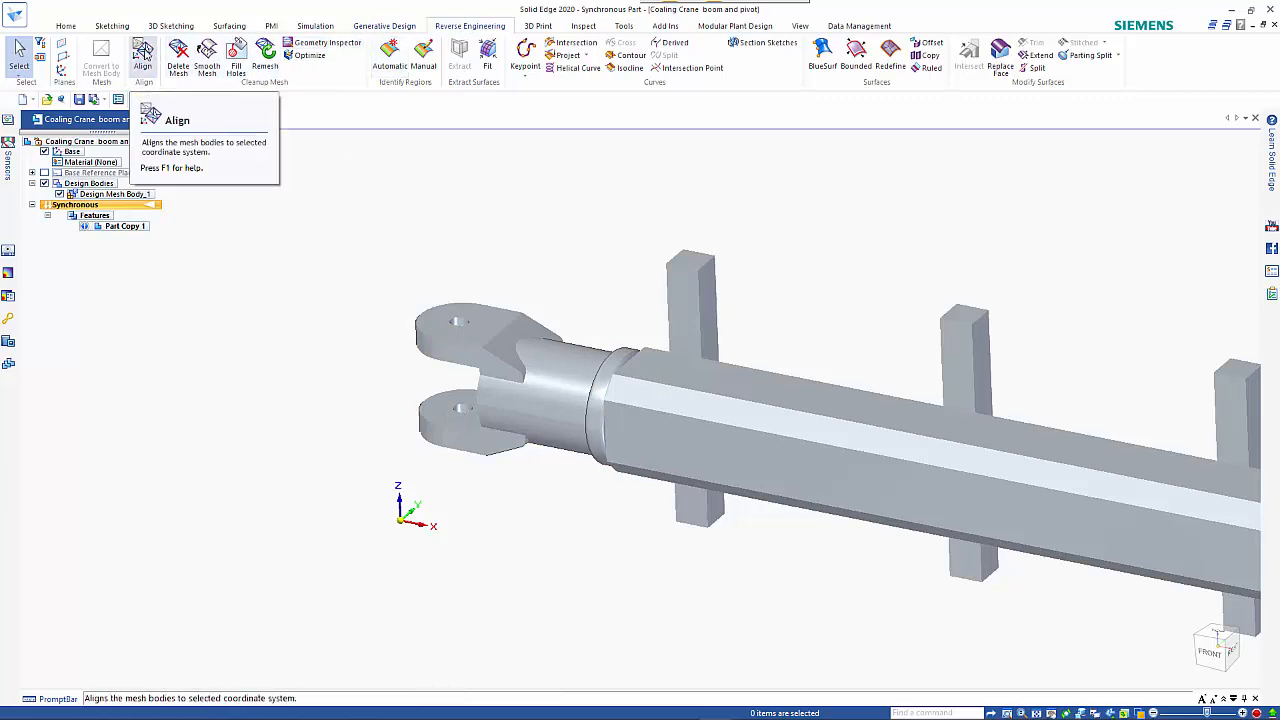
pyautogui.click(143, 52)
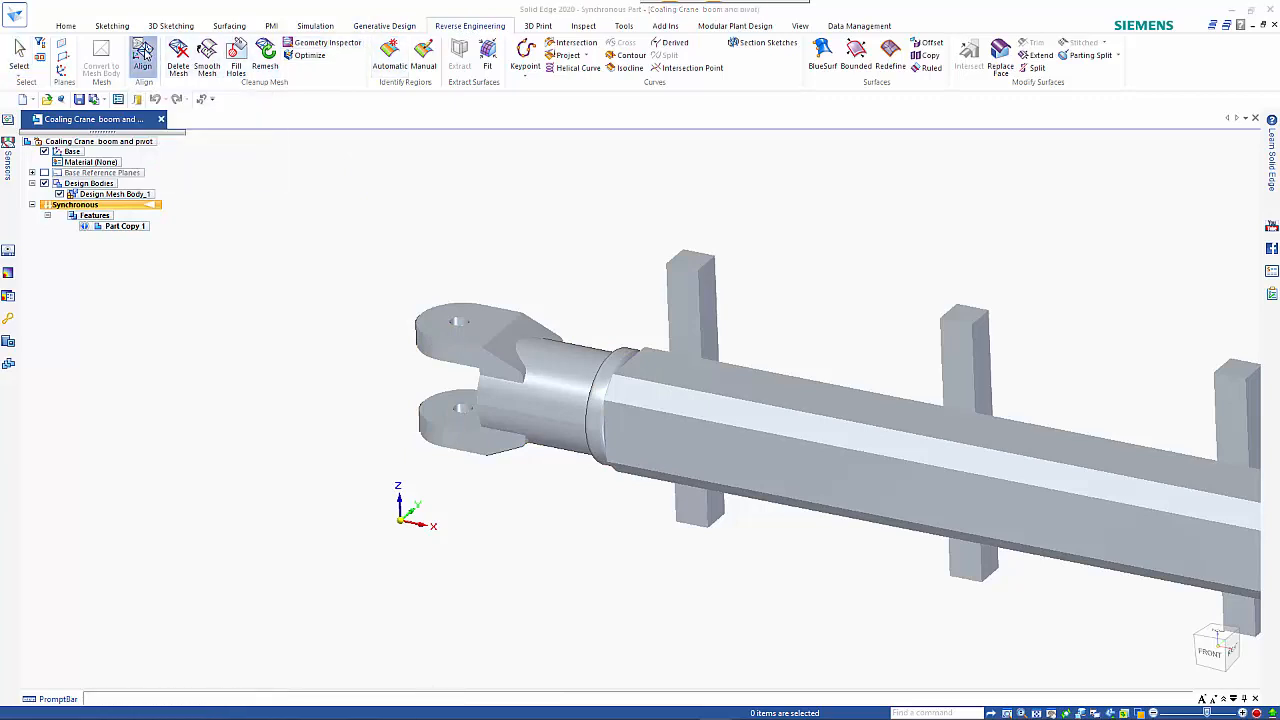
pyautogui.click(538, 367)
pyautogui.click(354, 144)
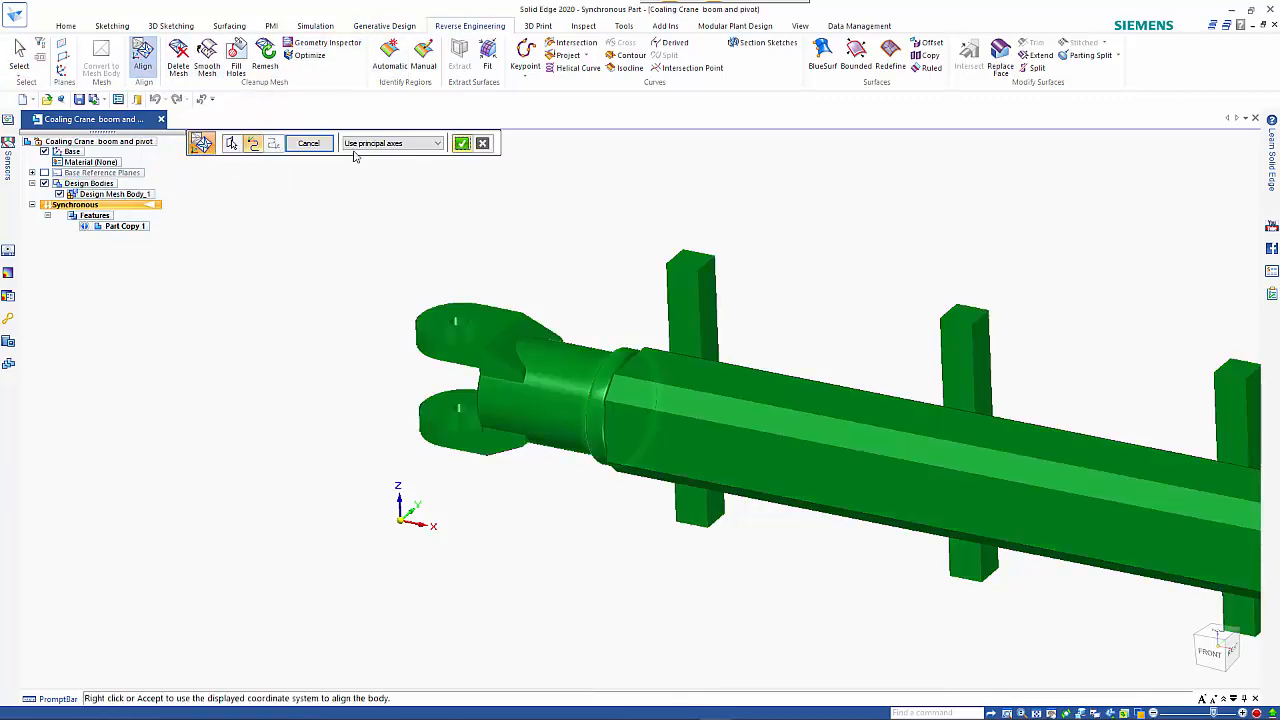
pyautogui.click(366, 145)
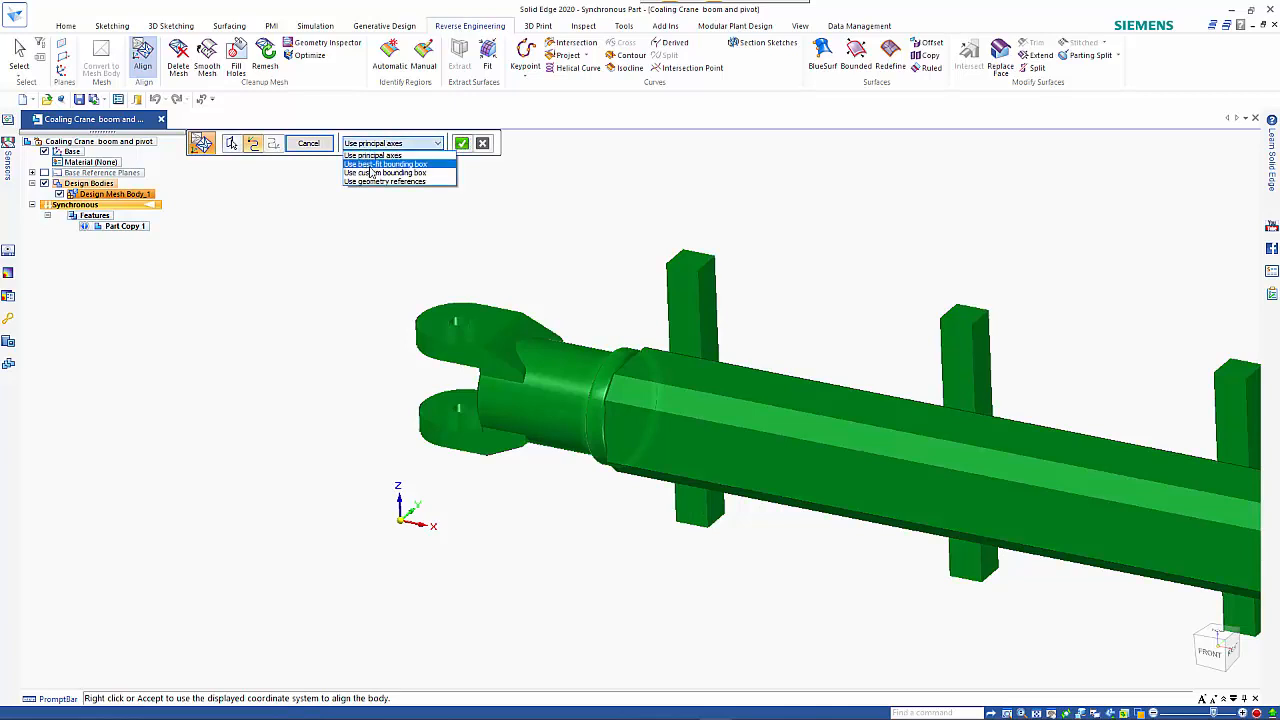
pyautogui.click(370, 165)
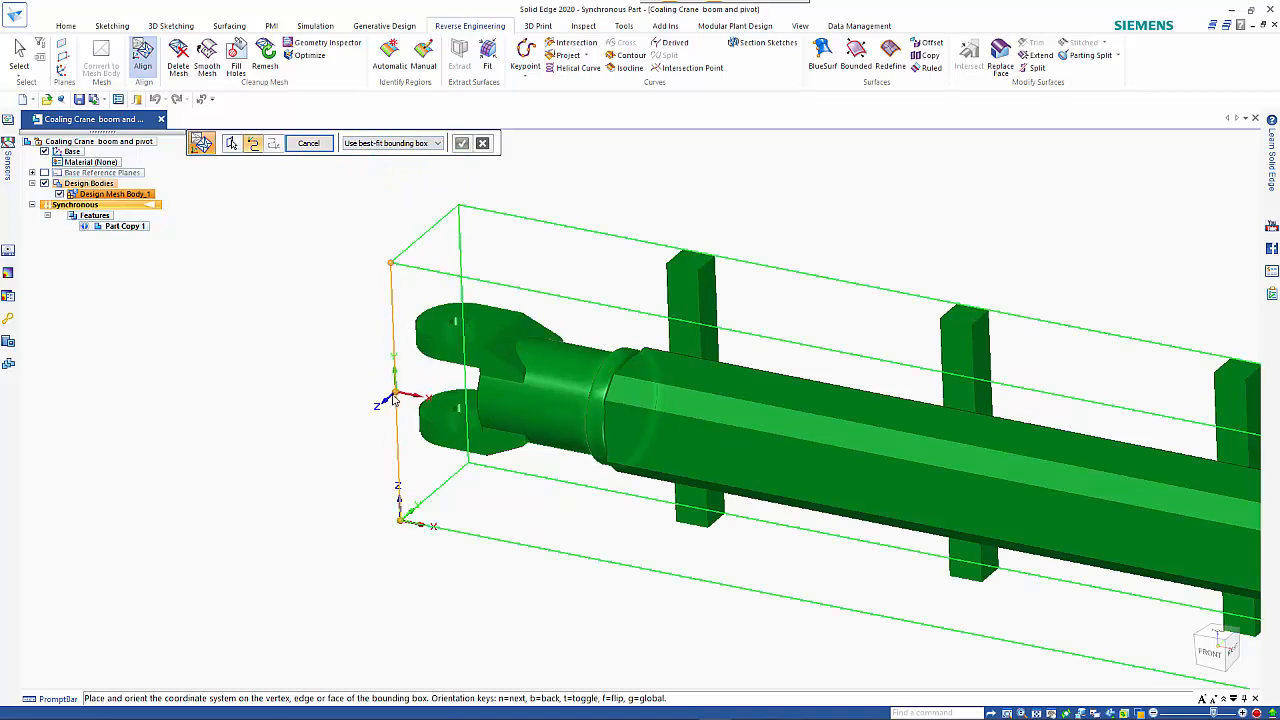
# Step: Place the source coordinate system midway along the bounding box's vertical edge at the pivot end and align it to the base coordinate system
pyautogui.click(395, 398)
pyautogui.rightClick(353, 466)
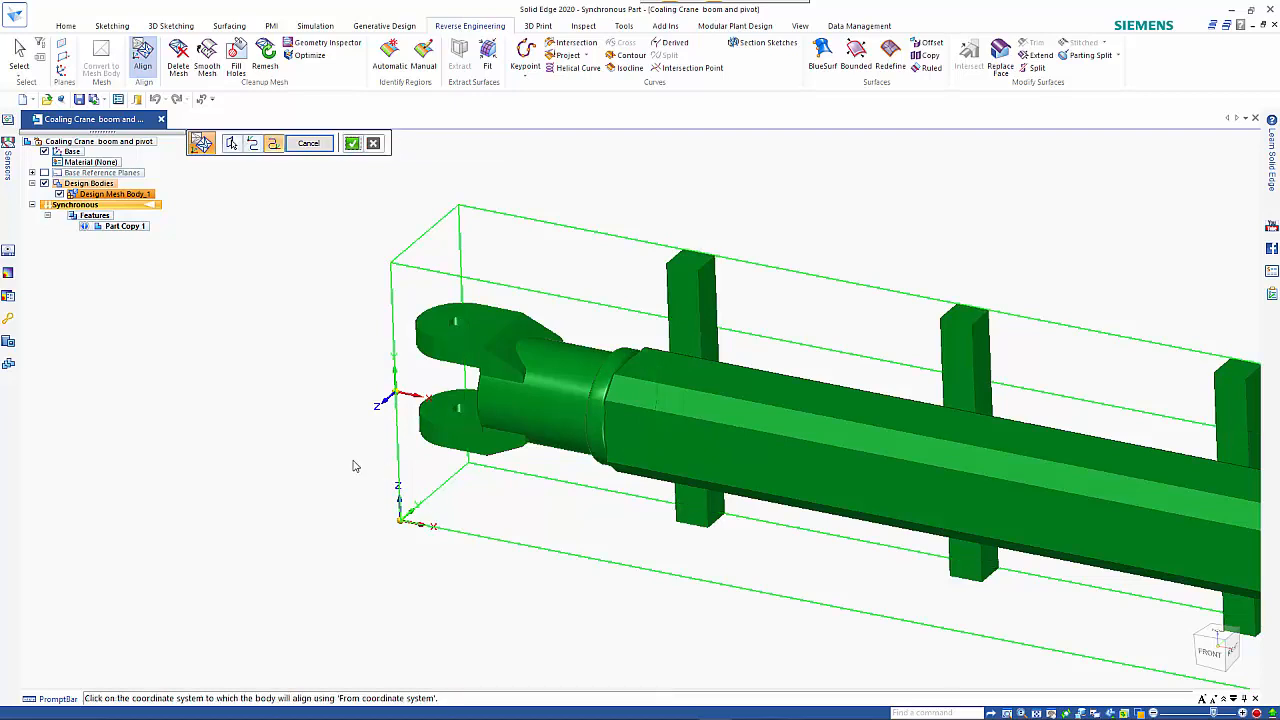
pyautogui.click(403, 524)
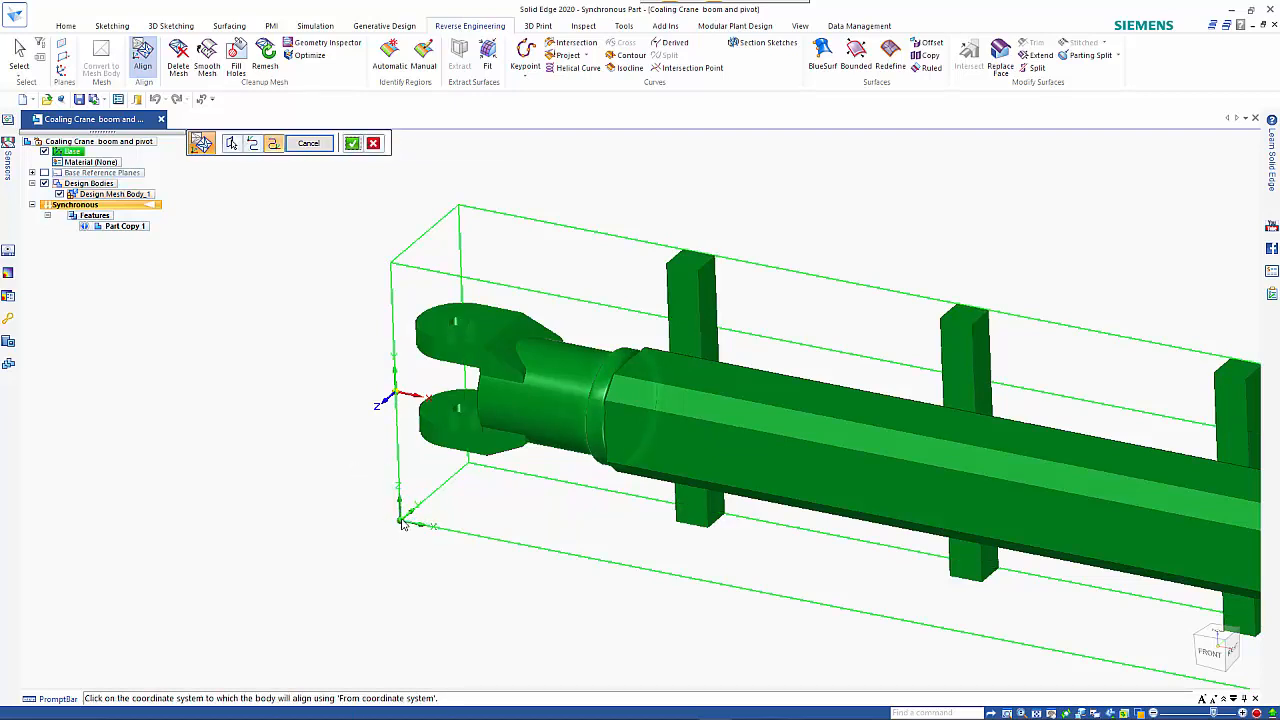
pyautogui.rightClick(320, 517)
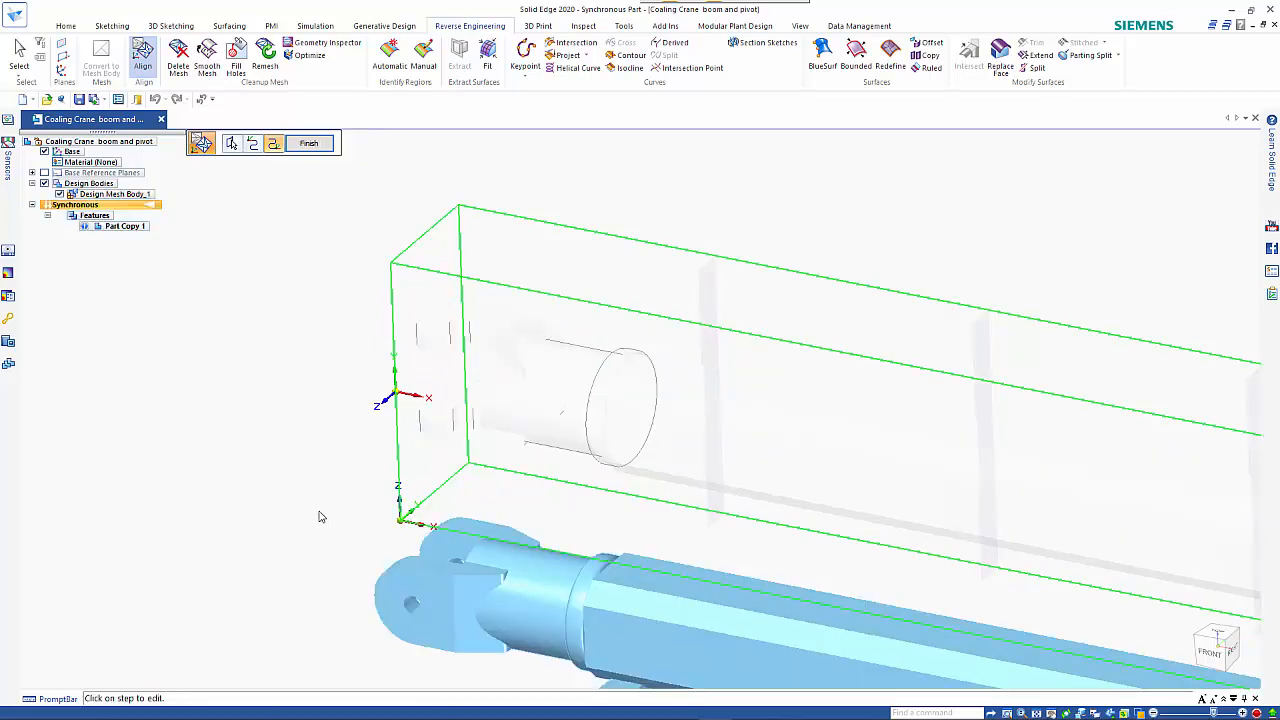
pyautogui.rightClick(320, 517)
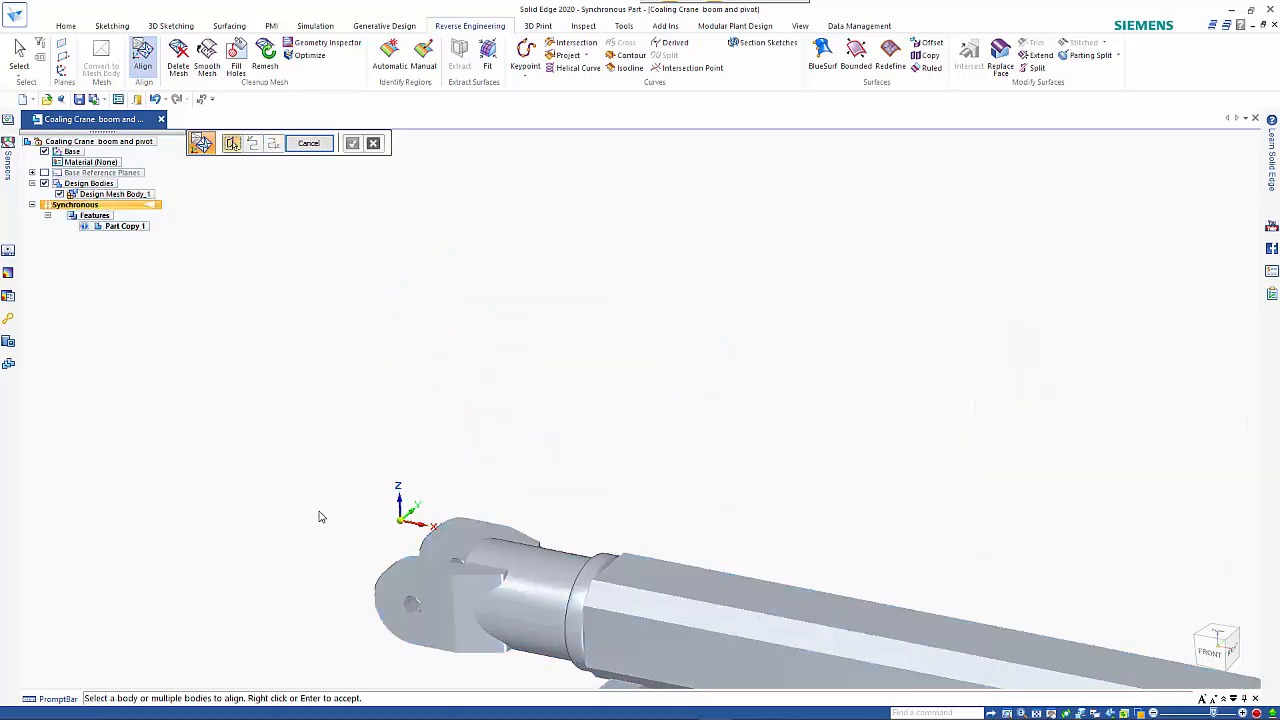
# Step: Examine the aligned boom in the front and top views and up close at the forked pivot end
pyautogui.hotkey('ctrl', 'f')
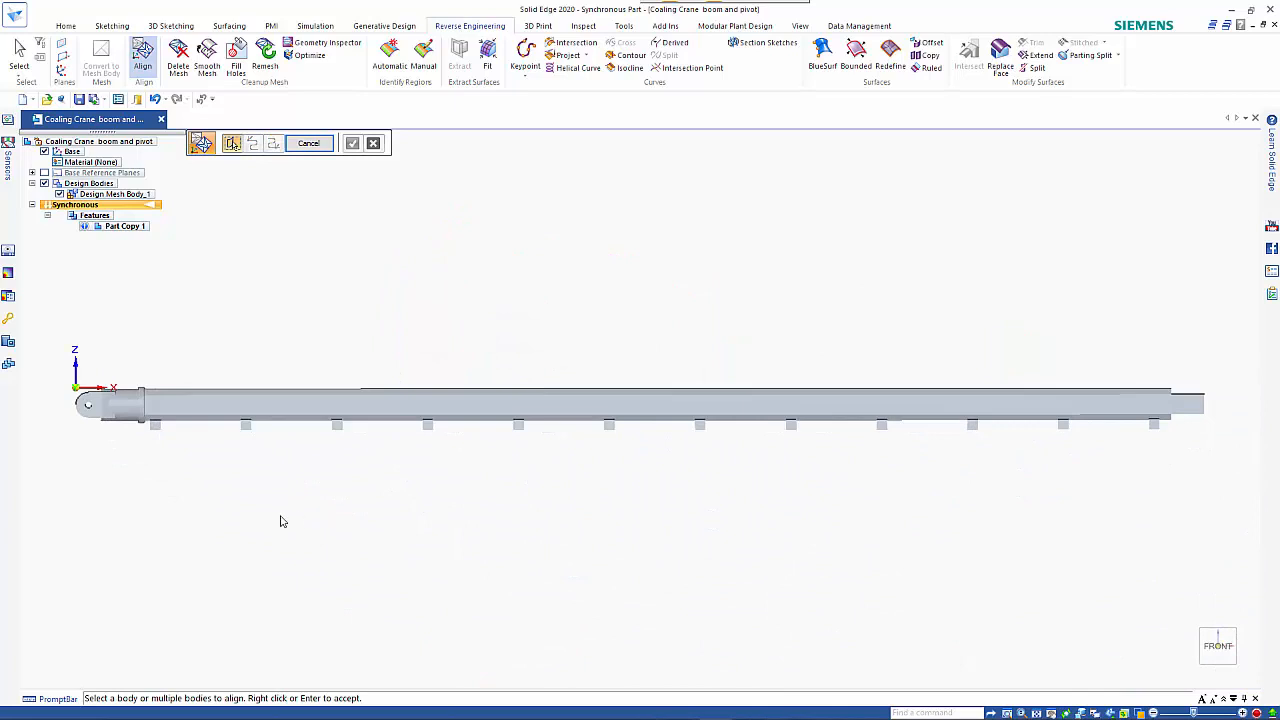
pyautogui.hotkey('ctrl', 't')
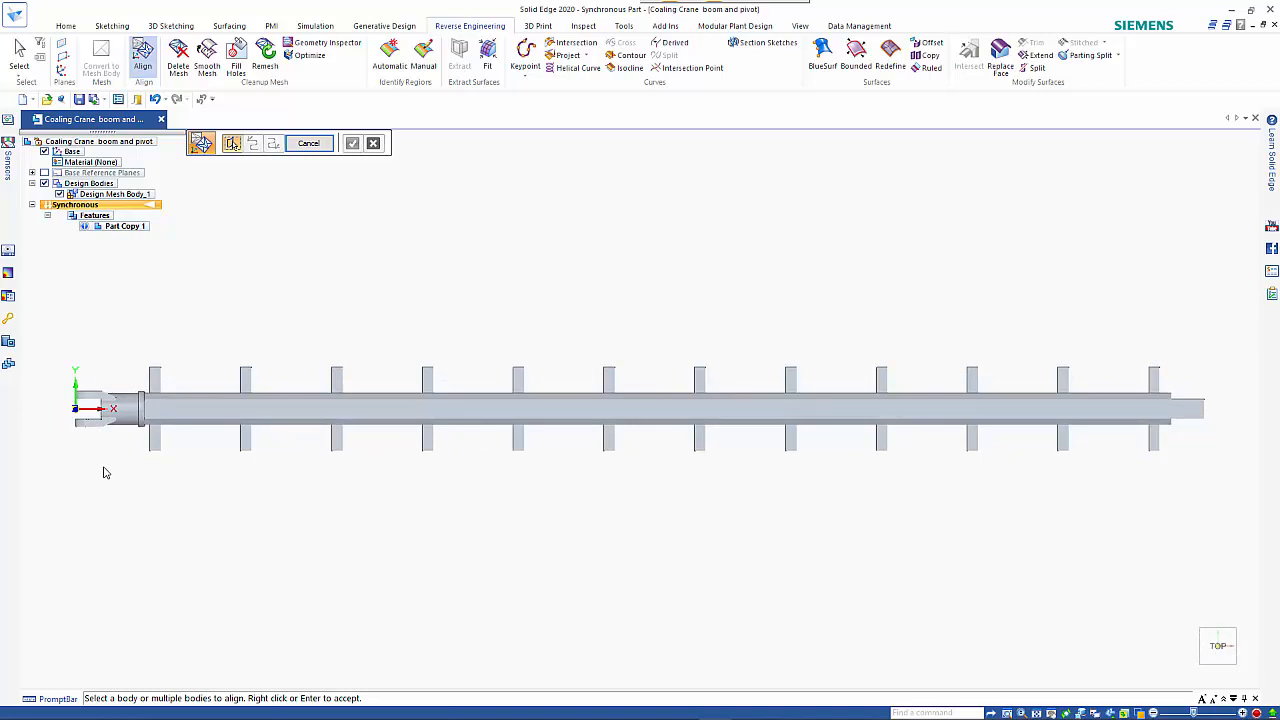
pyautogui.moveTo(102, 474); pyautogui.dragTo(236, 424, button='middle')
pyautogui.scroll(3, 83, 395)
pyautogui.scroll(6, 320, 429)
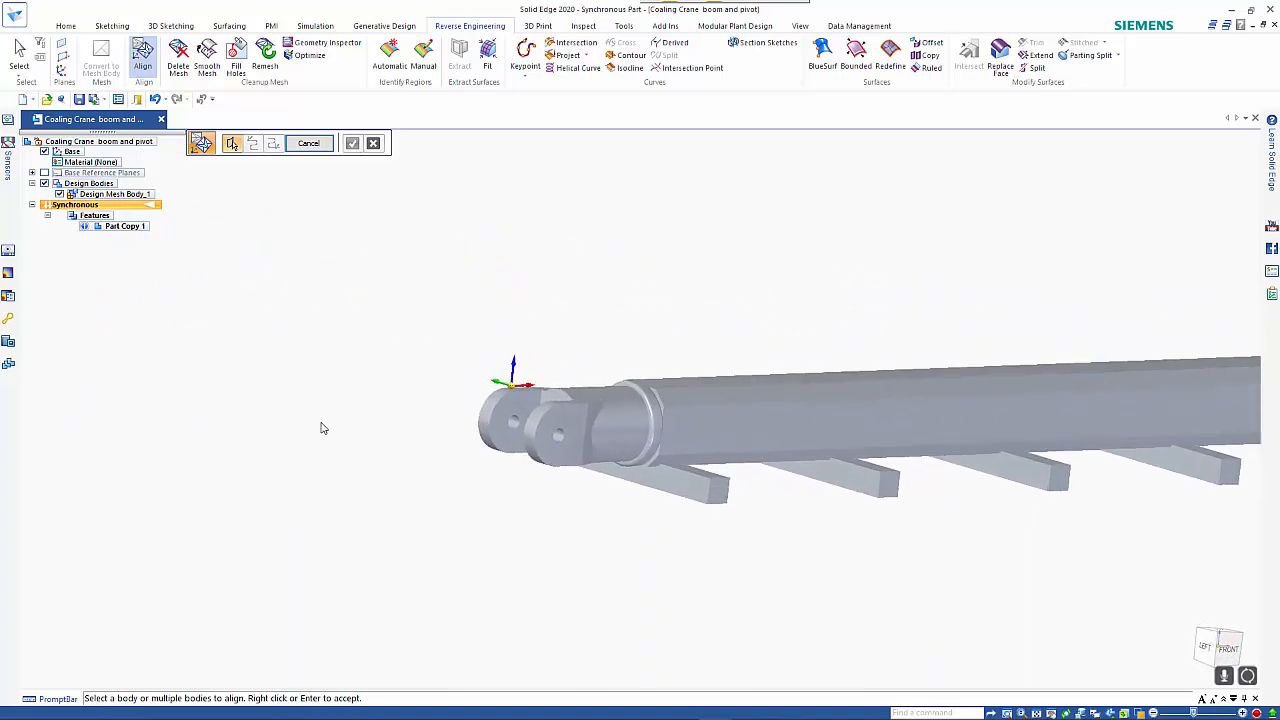
pyautogui.scroll(3, 348, 424)
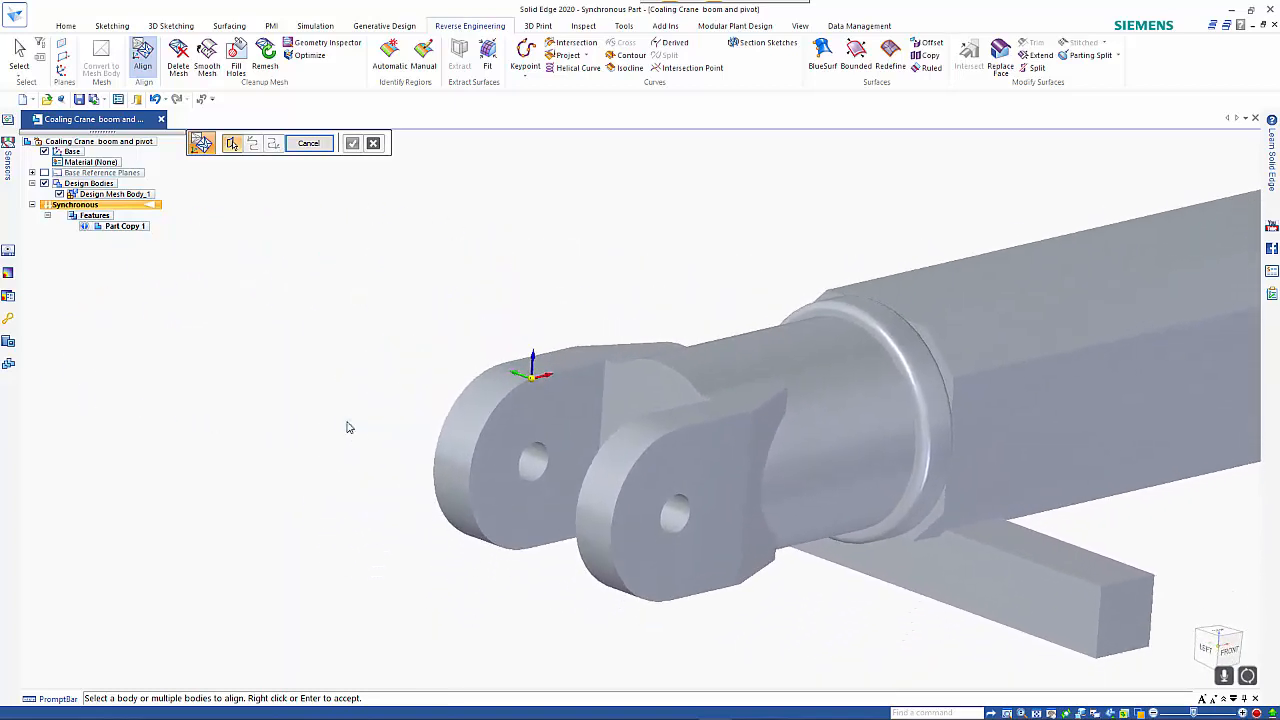
pyautogui.scroll(1, 431, 376)
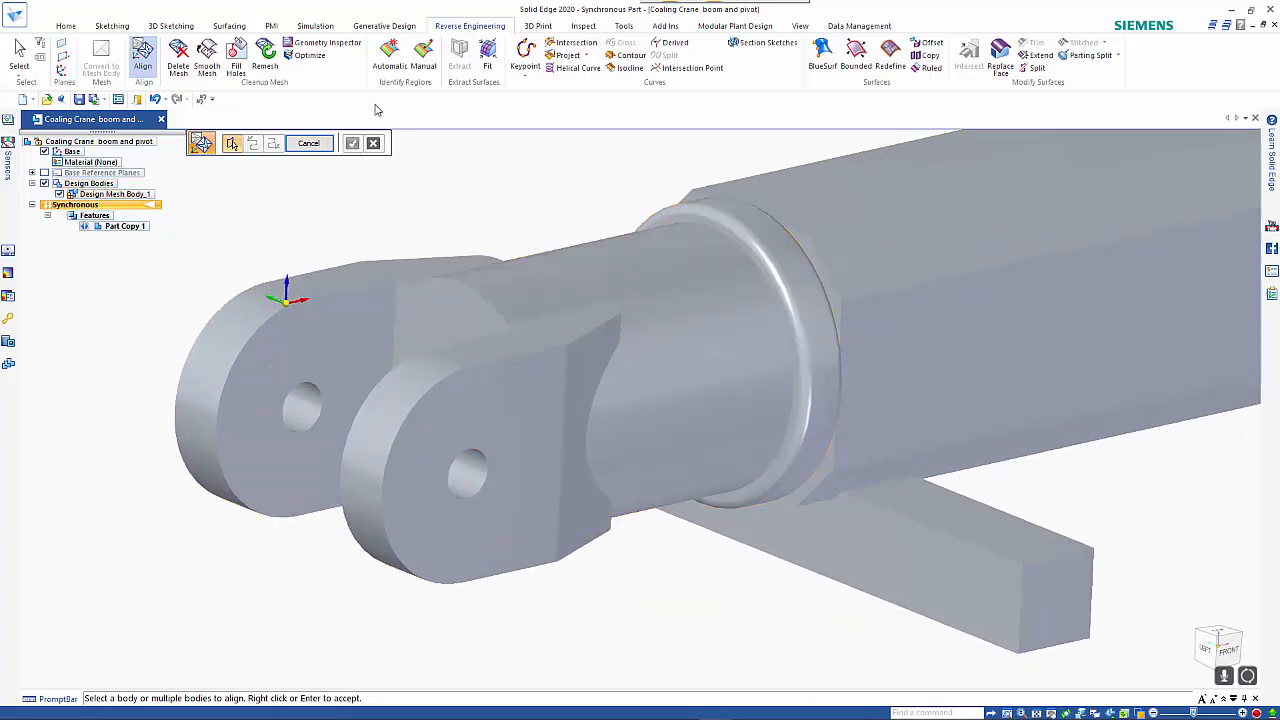
# Step: Manually identify the inner wall of one fork lug's pivot hole as a mesh region
pyautogui.click(425, 58)
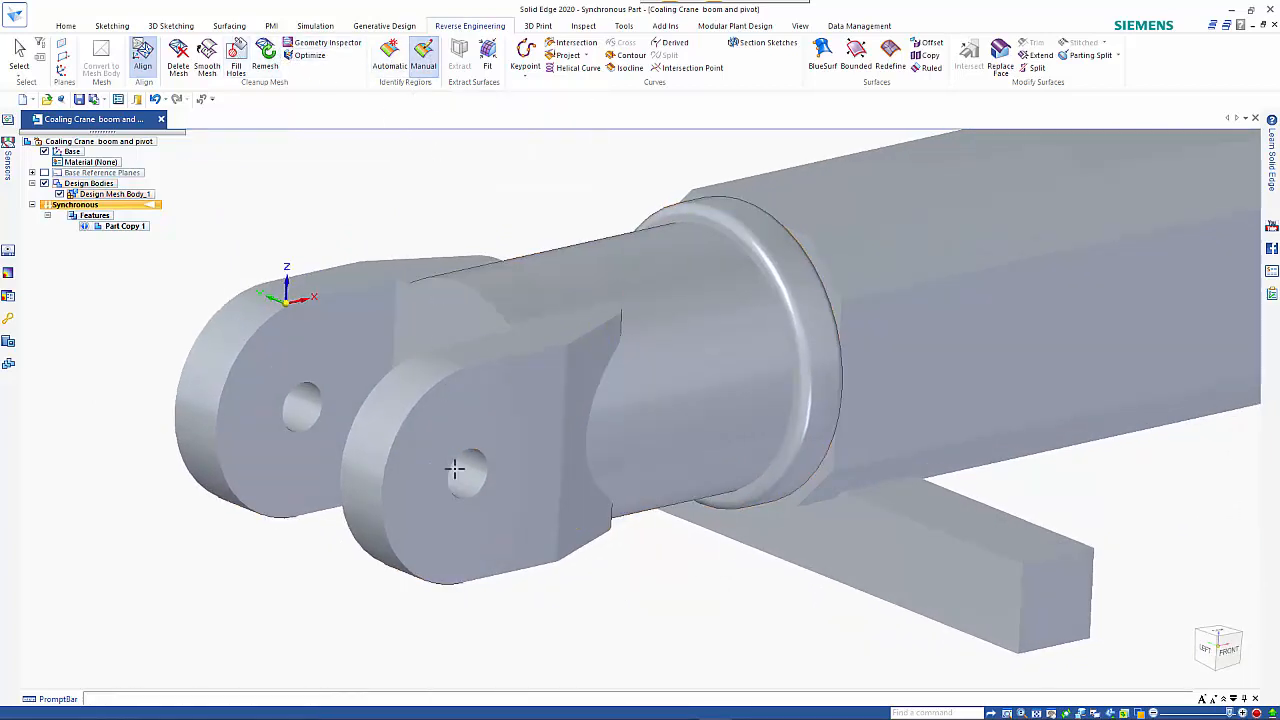
pyautogui.scroll(6, 474, 481)
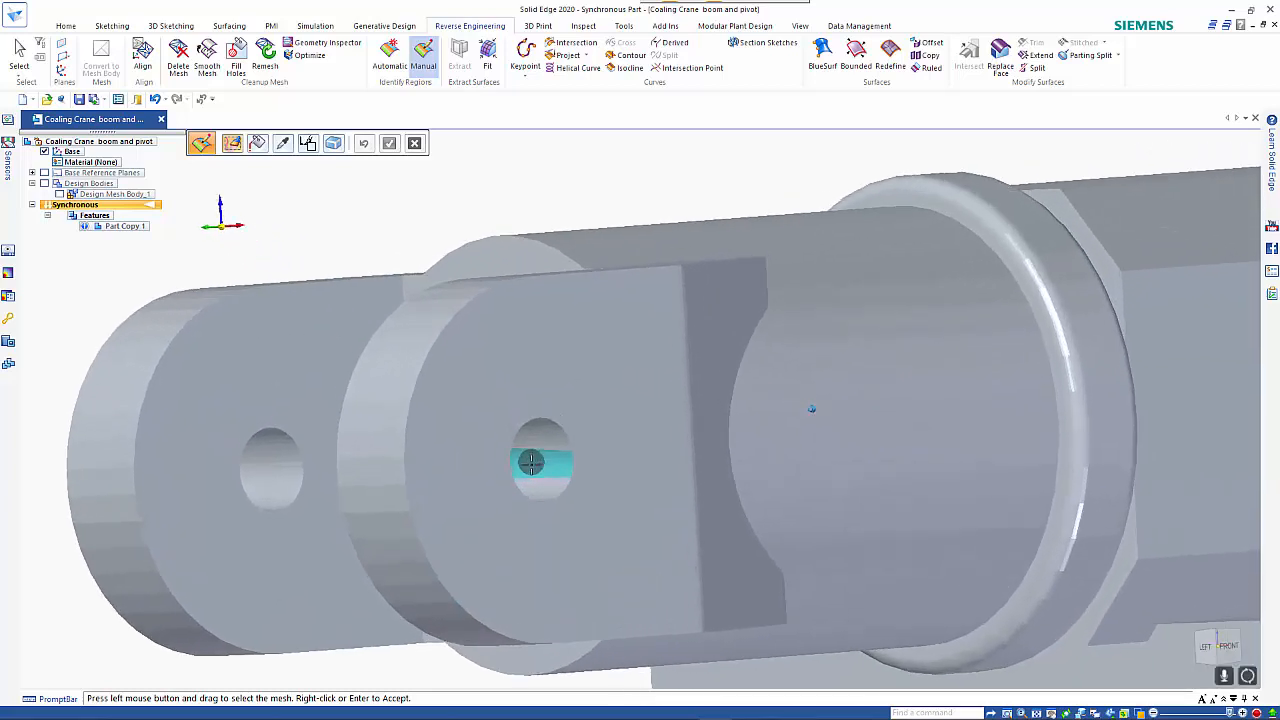
pyautogui.moveTo(540, 483)
pyautogui.mouseDown()
pyautogui.moveTo(543, 506)
pyautogui.moveTo(552, 441)
pyautogui.moveTo(565, 436)
pyautogui.mouseUp()
pyautogui.moveTo(565, 436)
pyautogui.mouseDown(button='middle')
pyautogui.moveTo(560, 460)
pyautogui.moveTo(640, 446)
pyautogui.moveTo(652, 428)
pyautogui.moveTo(636, 432)
pyautogui.moveTo(661, 423)
pyautogui.mouseUp(button='middle')
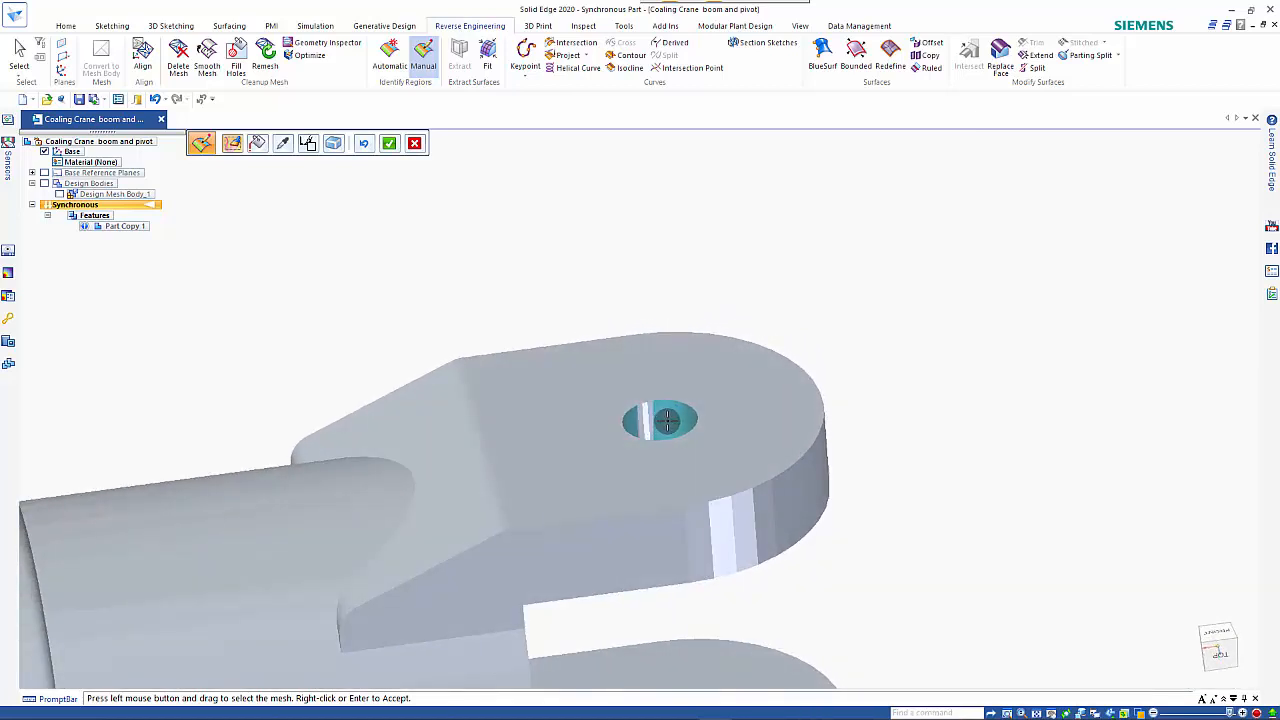
pyautogui.rightClick(651, 219)
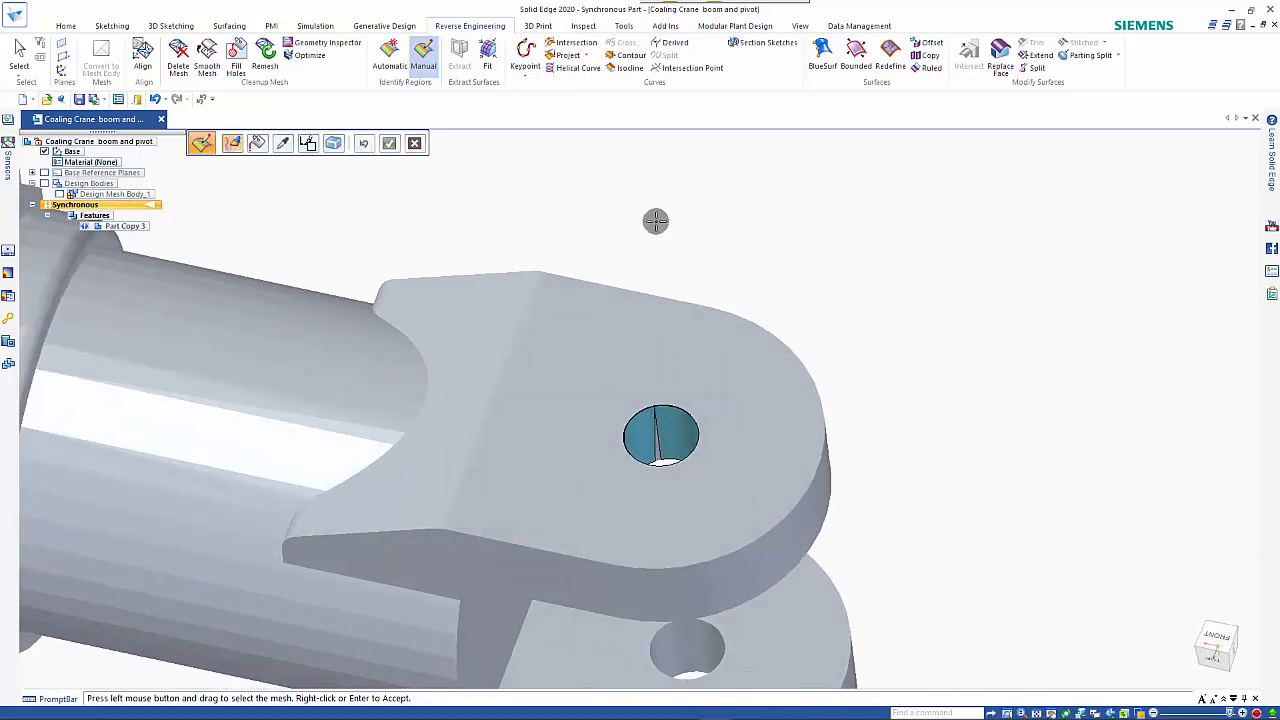
pyautogui.click(487, 55)
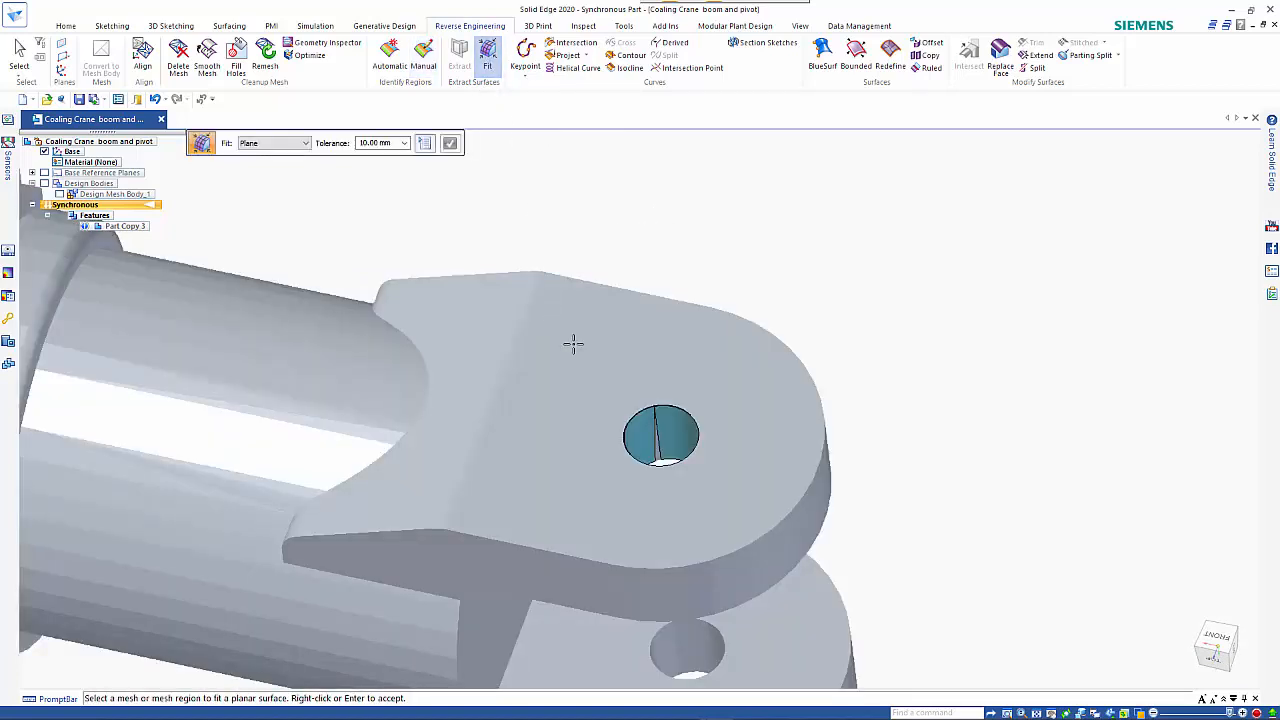
pyautogui.rightClick(678, 427)
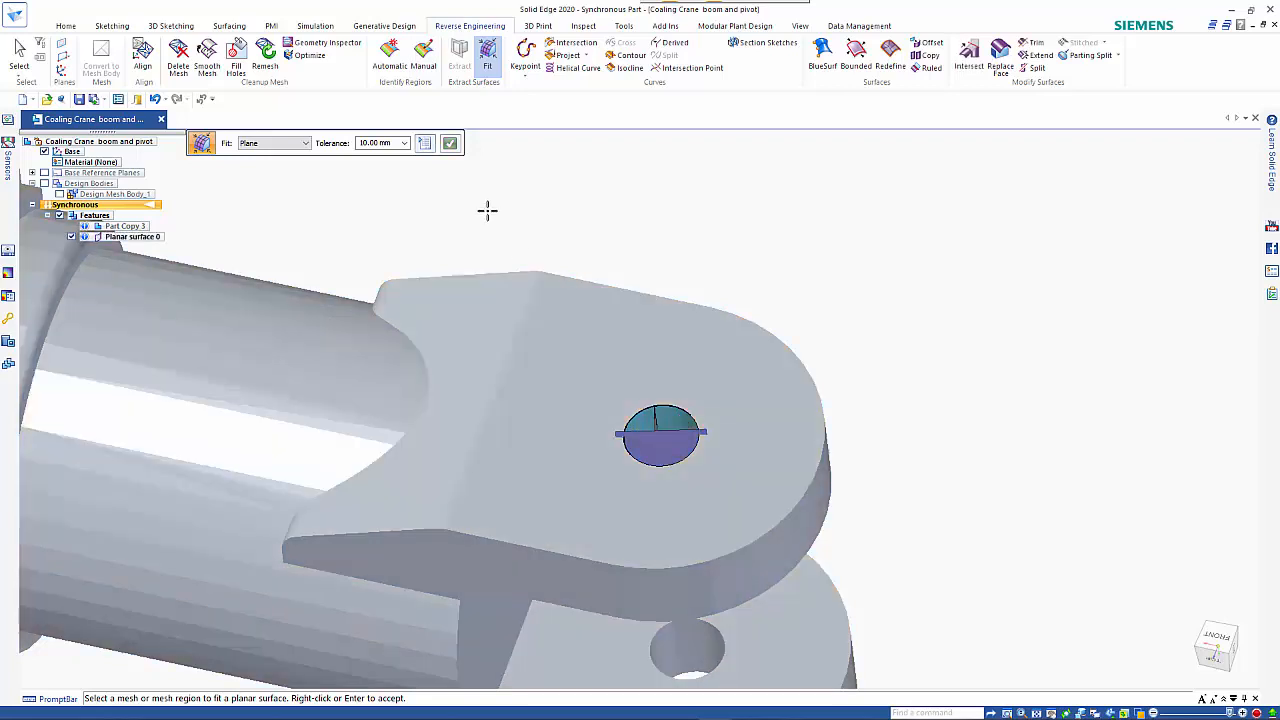
pyautogui.press('Escape')
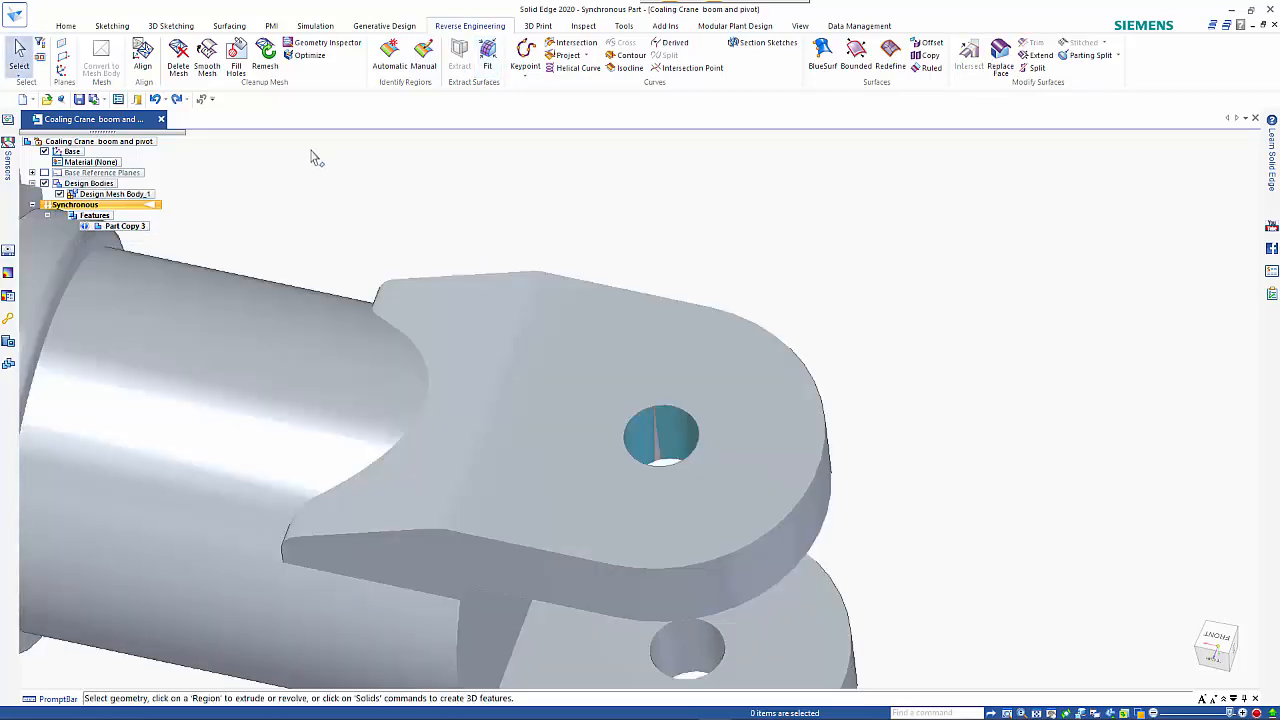
# Step: Fit a cylinder surface to the mesh region inside the pivot hole
pyautogui.click(487, 55)
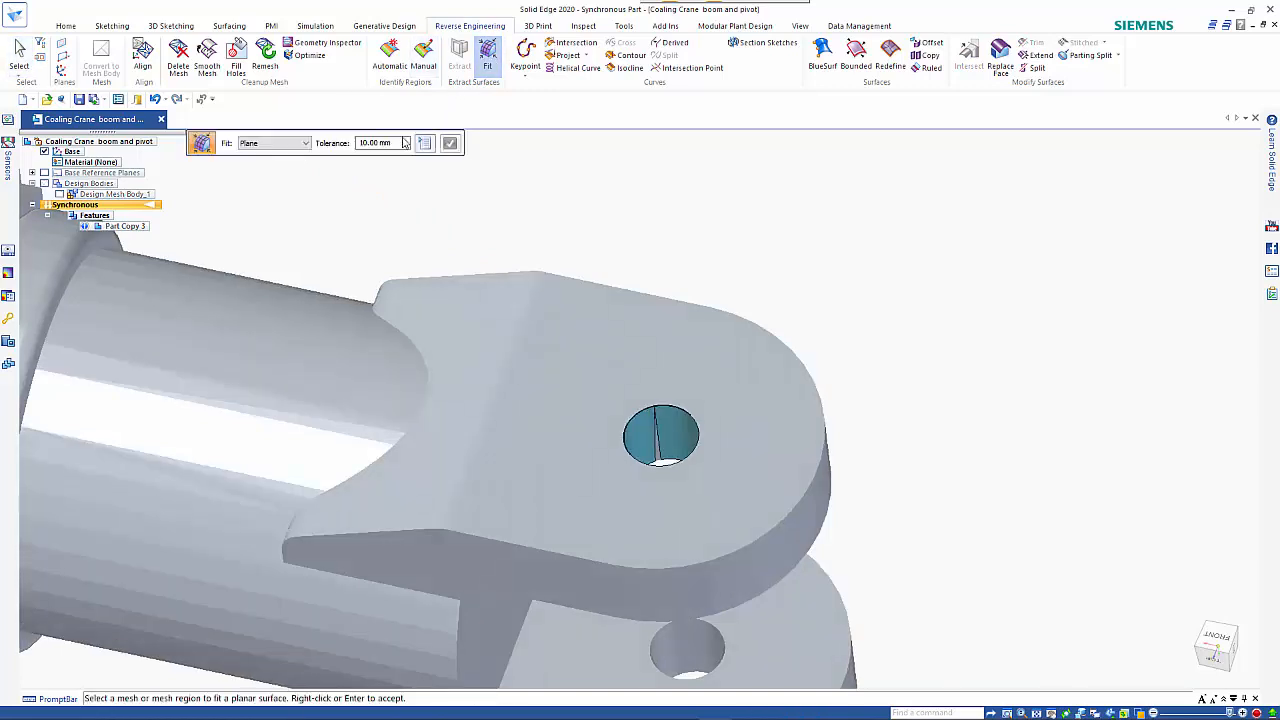
pyautogui.click(277, 150)
pyautogui.click(268, 163)
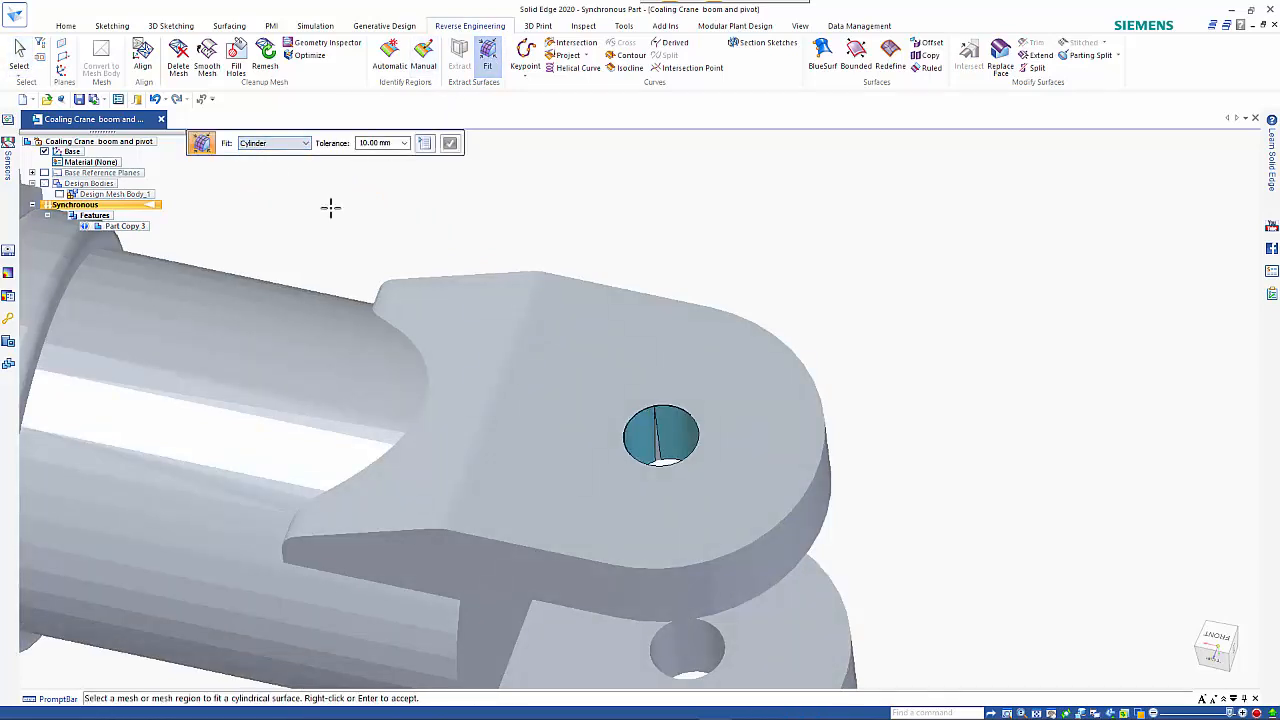
pyautogui.click(646, 432)
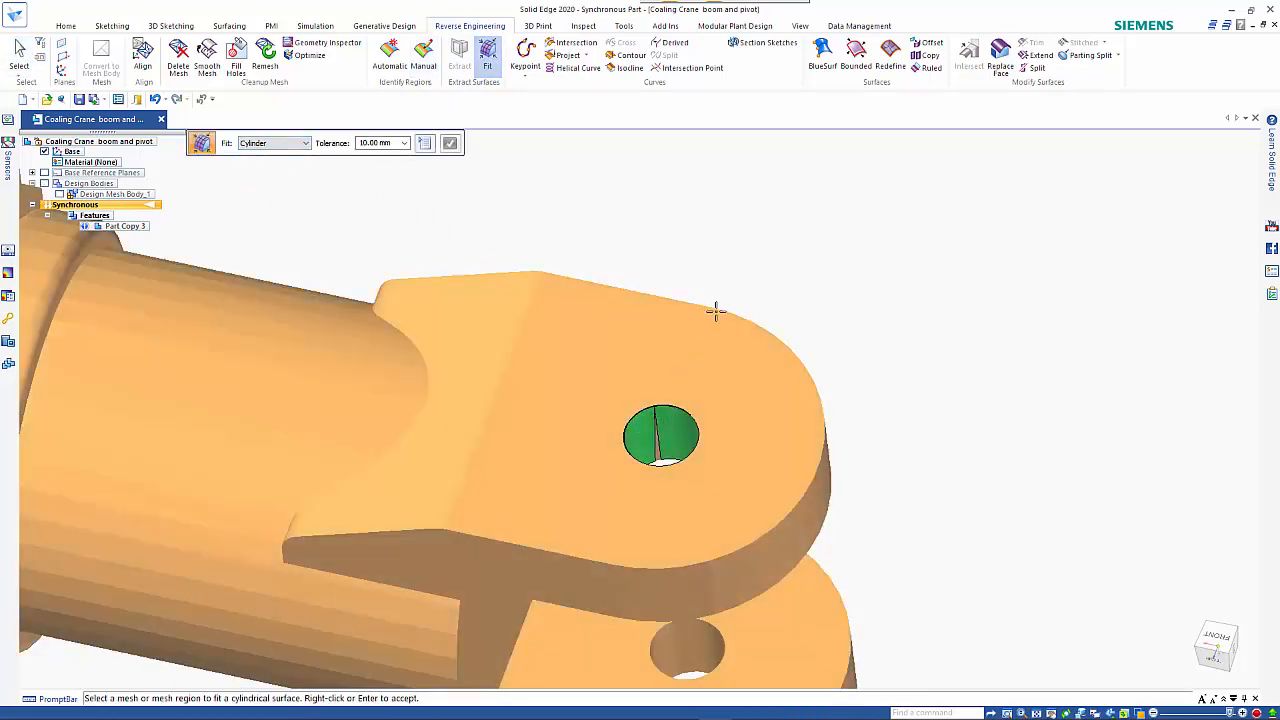
pyautogui.rightClick(743, 251)
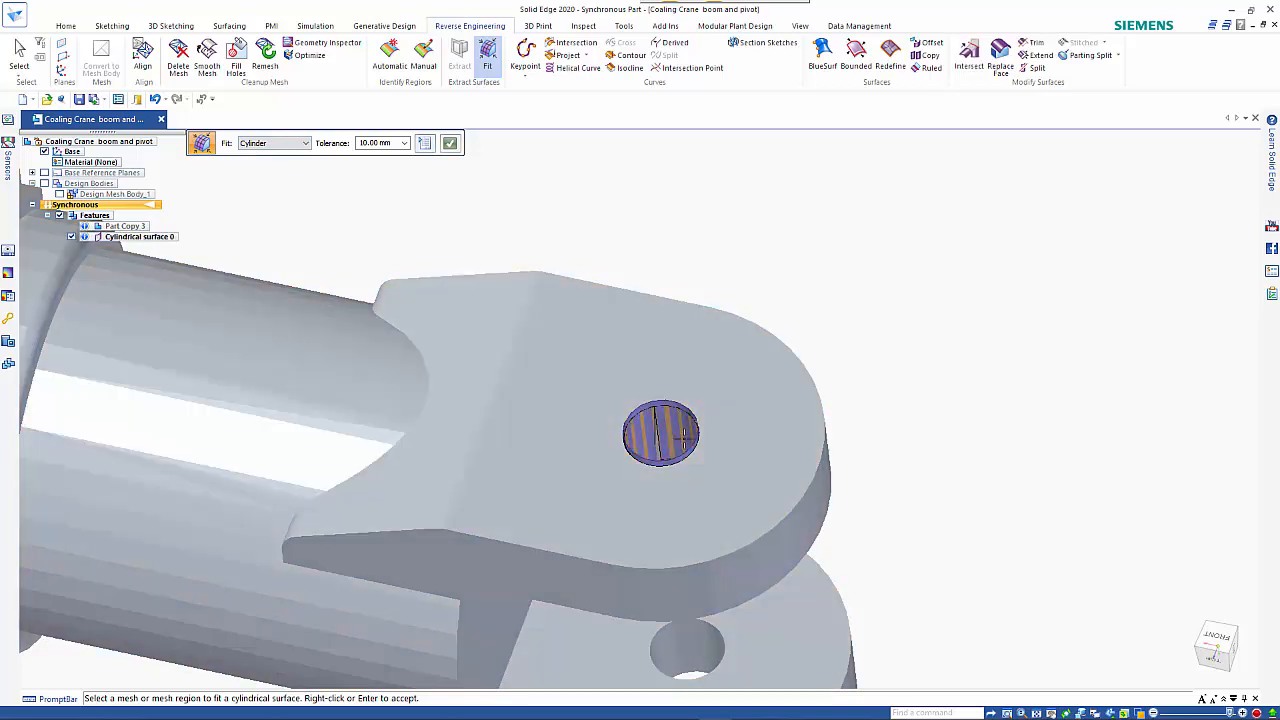
pyautogui.press('Escape')
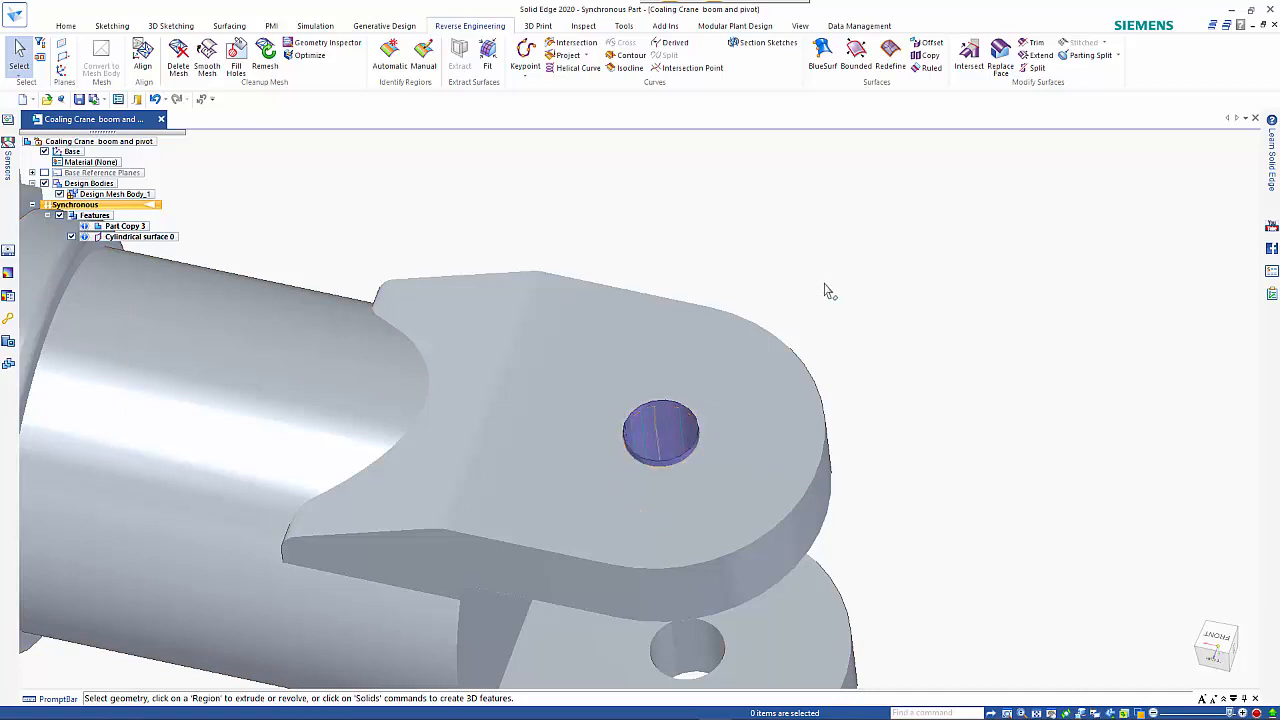
# Step: Select the pivot hole's cylinder together with the boom mesh body and reposition the steering wheel at the hole's circular edge center
pyautogui.scroll(-5, 849, 334)
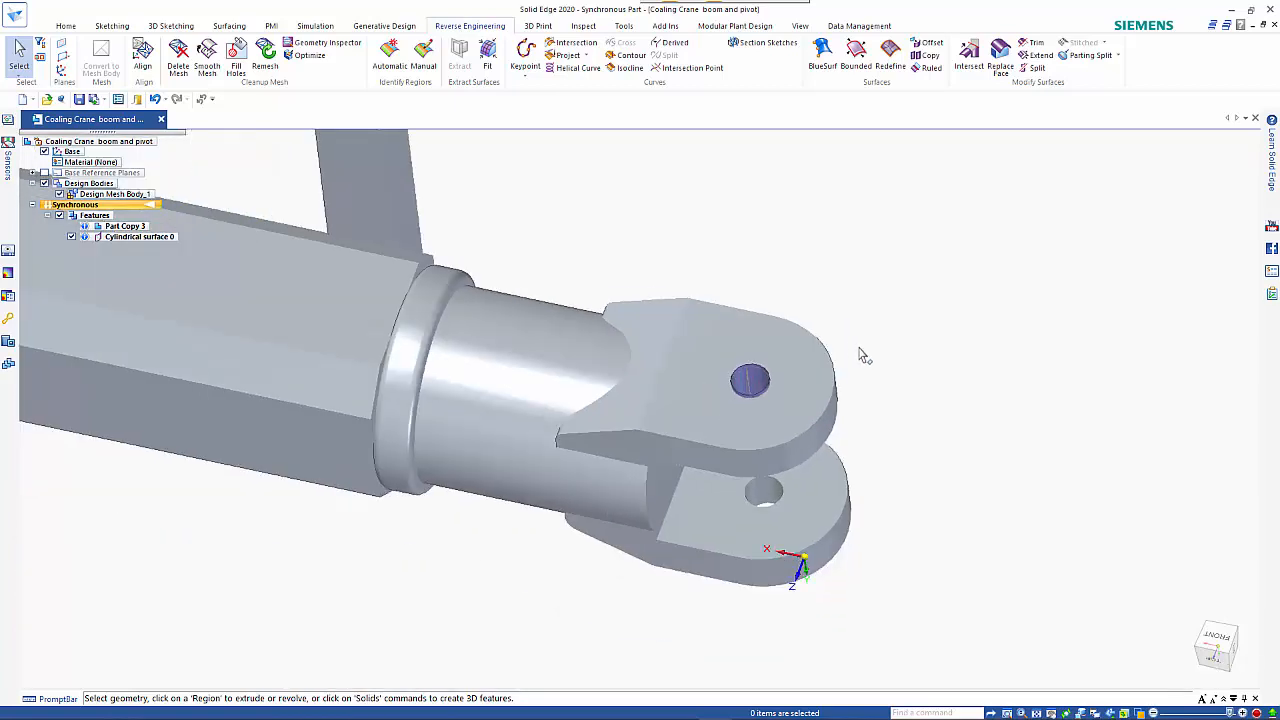
pyautogui.scroll(-1, 868, 360)
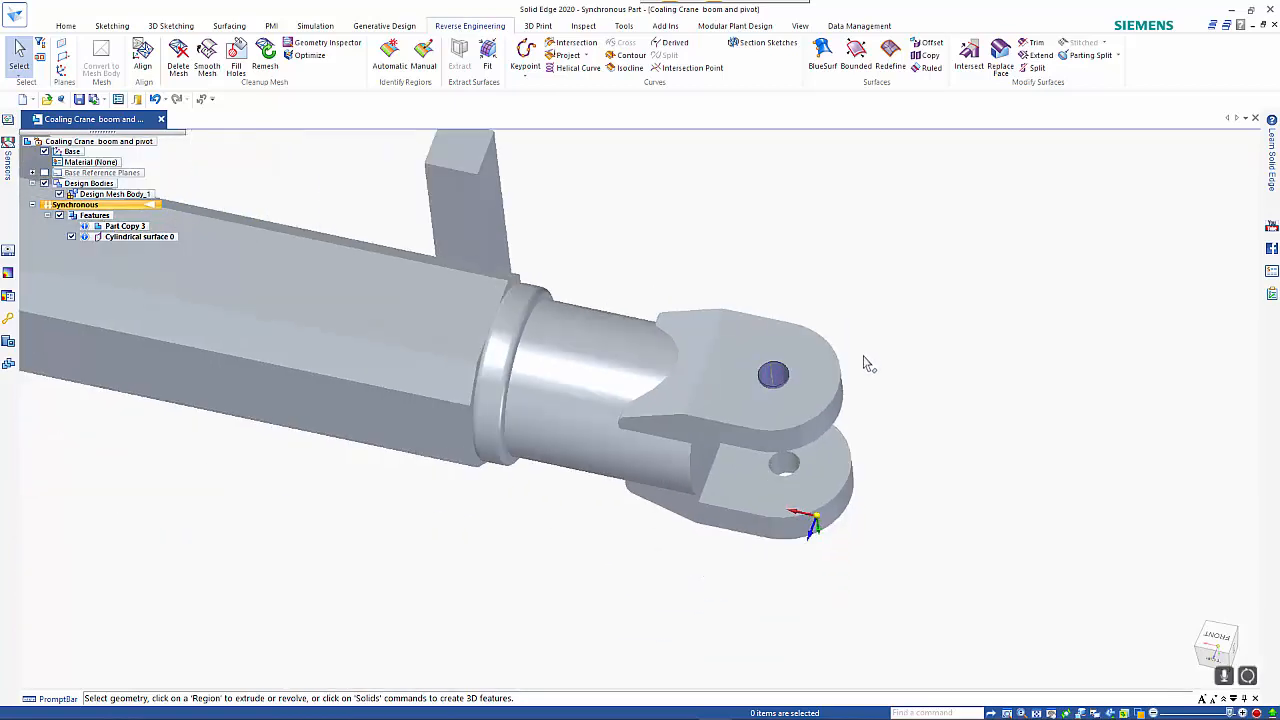
pyautogui.click(779, 376)
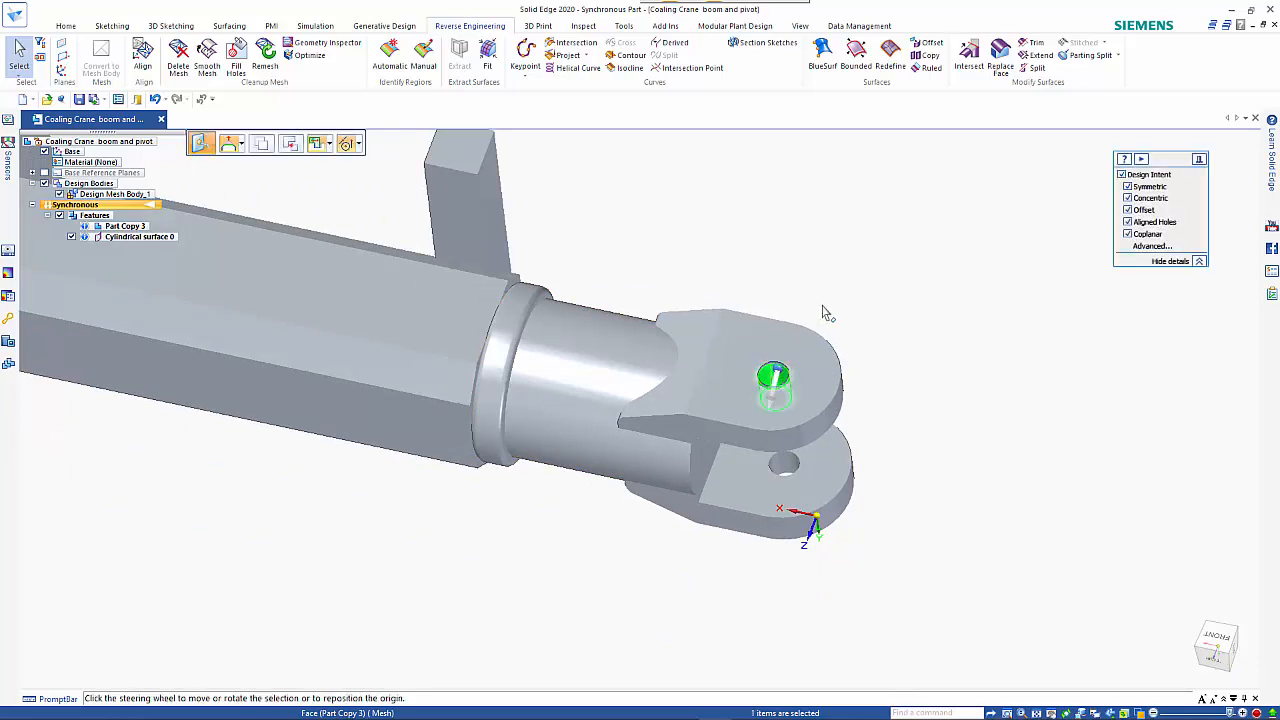
pyautogui.keyDown('ctrl'); pyautogui.click(815, 358); pyautogui.keyUp('ctrl')
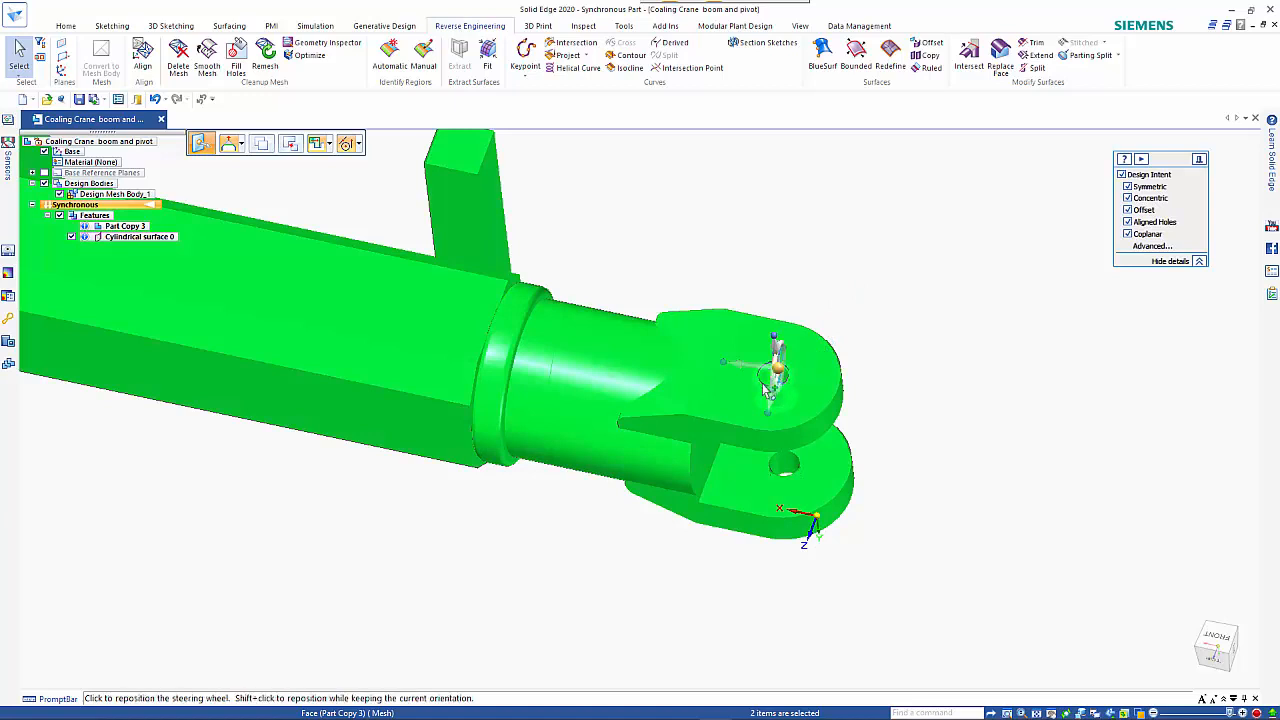
pyautogui.scroll(5, 779, 380)
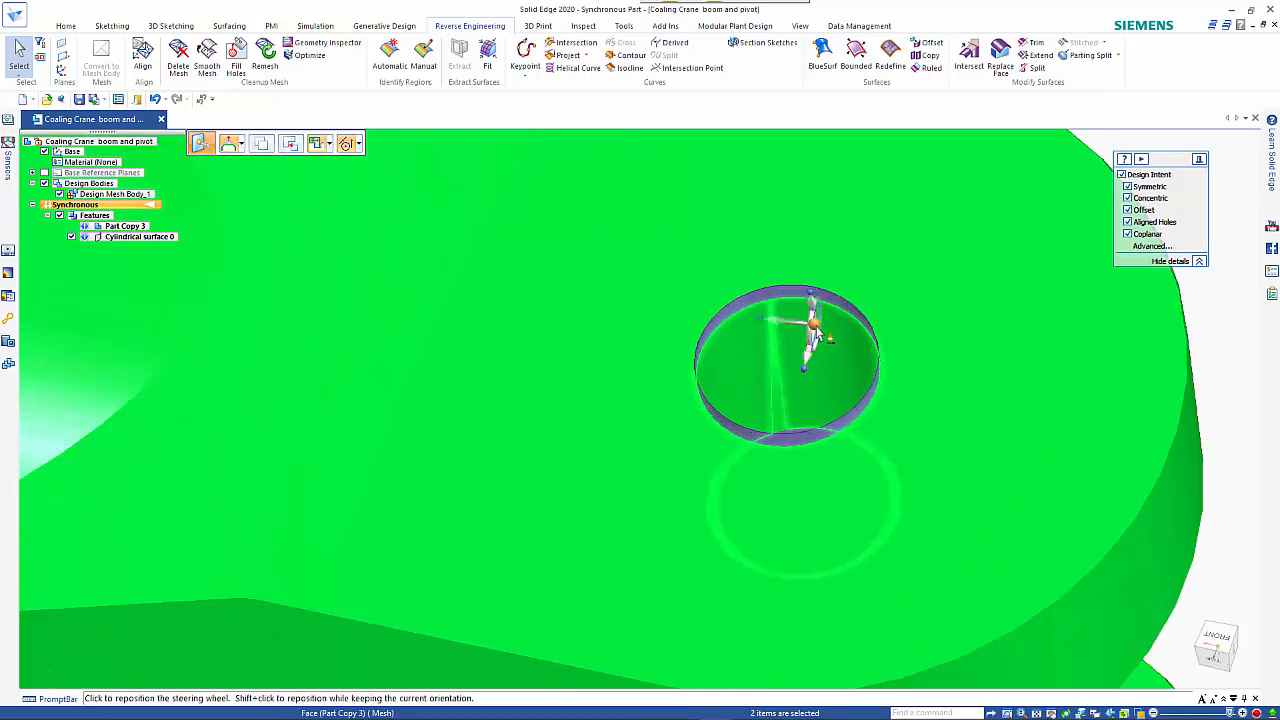
pyautogui.click(799, 341)
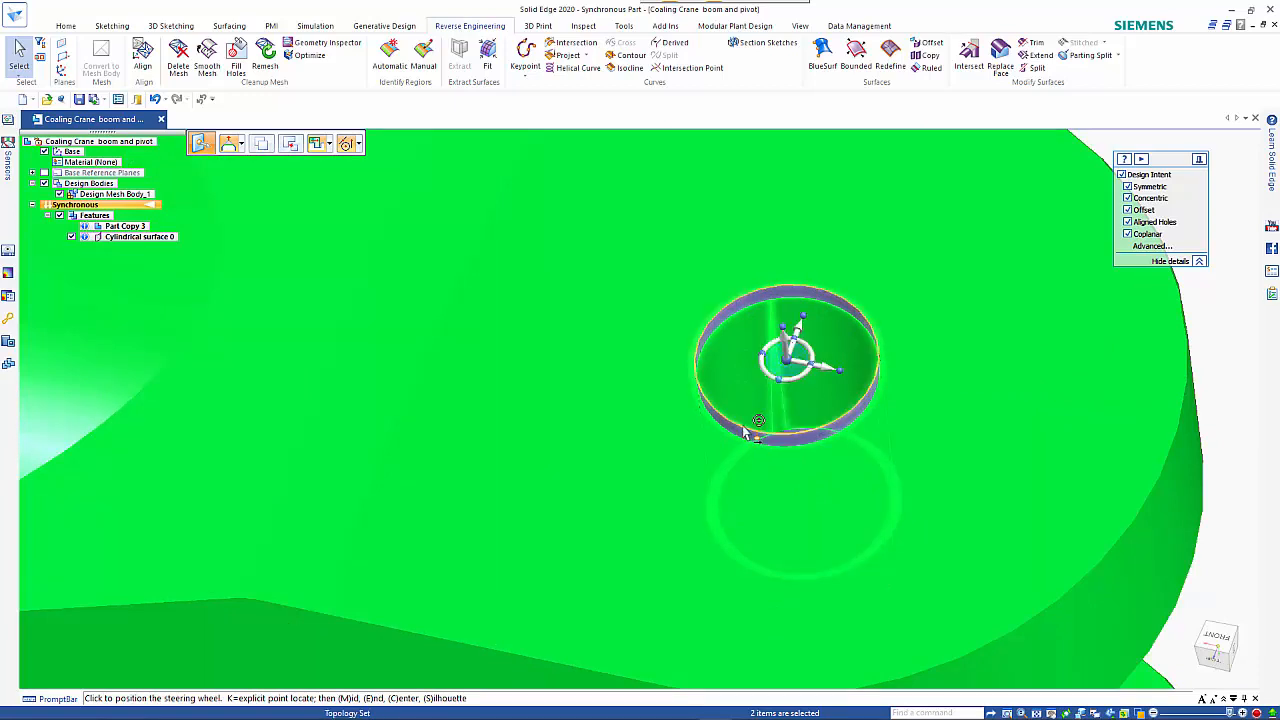
pyautogui.click(744, 432)
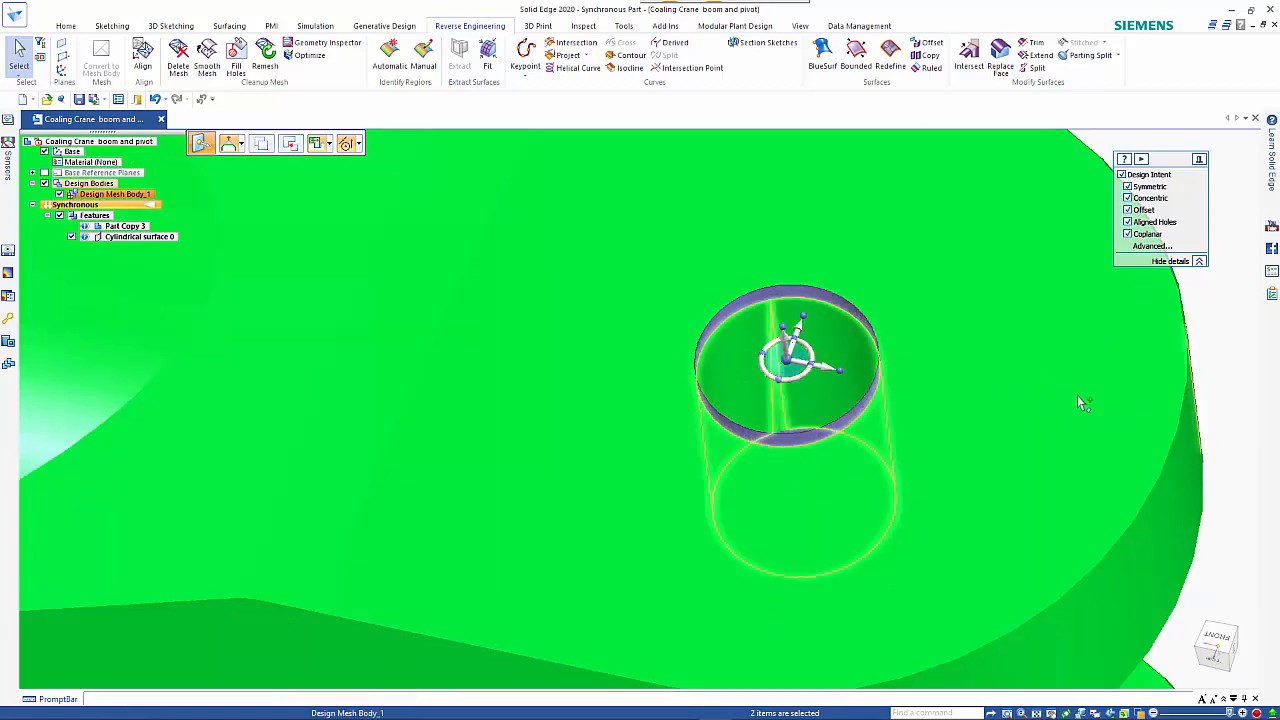
# Step: Move the boom mesh and its cylinder vertically in the front view until the pivot hole's center is level with the base origin
pyautogui.scroll(-4, 1078, 400)
pyautogui.hotkey('ctrl', 'f')
pyautogui.scroll(8, 43, 424)
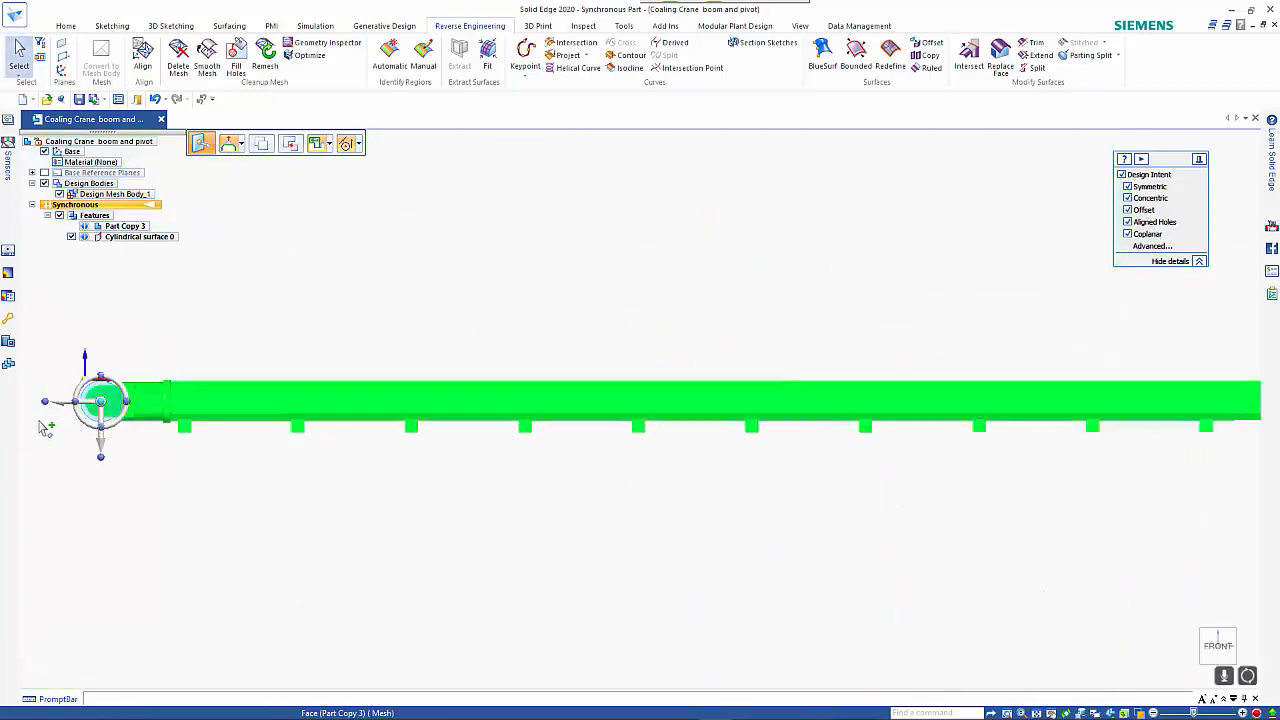
pyautogui.scroll(4, 59, 385)
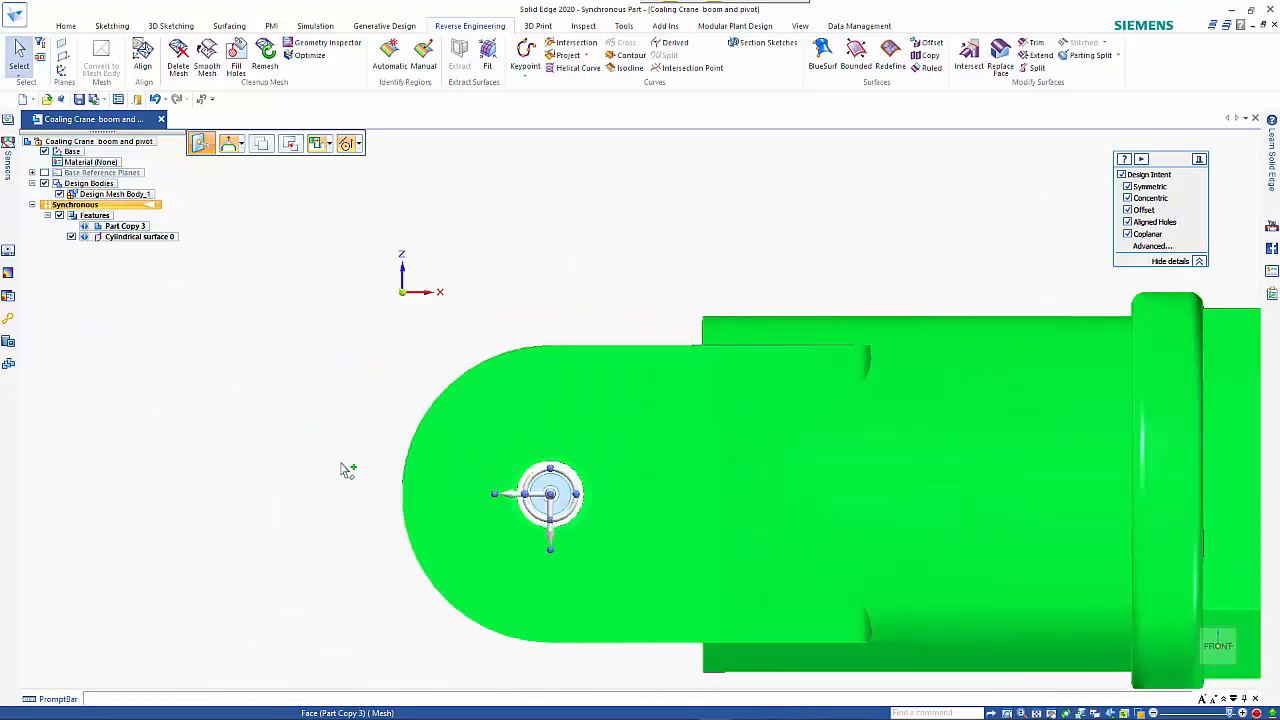
pyautogui.click(553, 519)
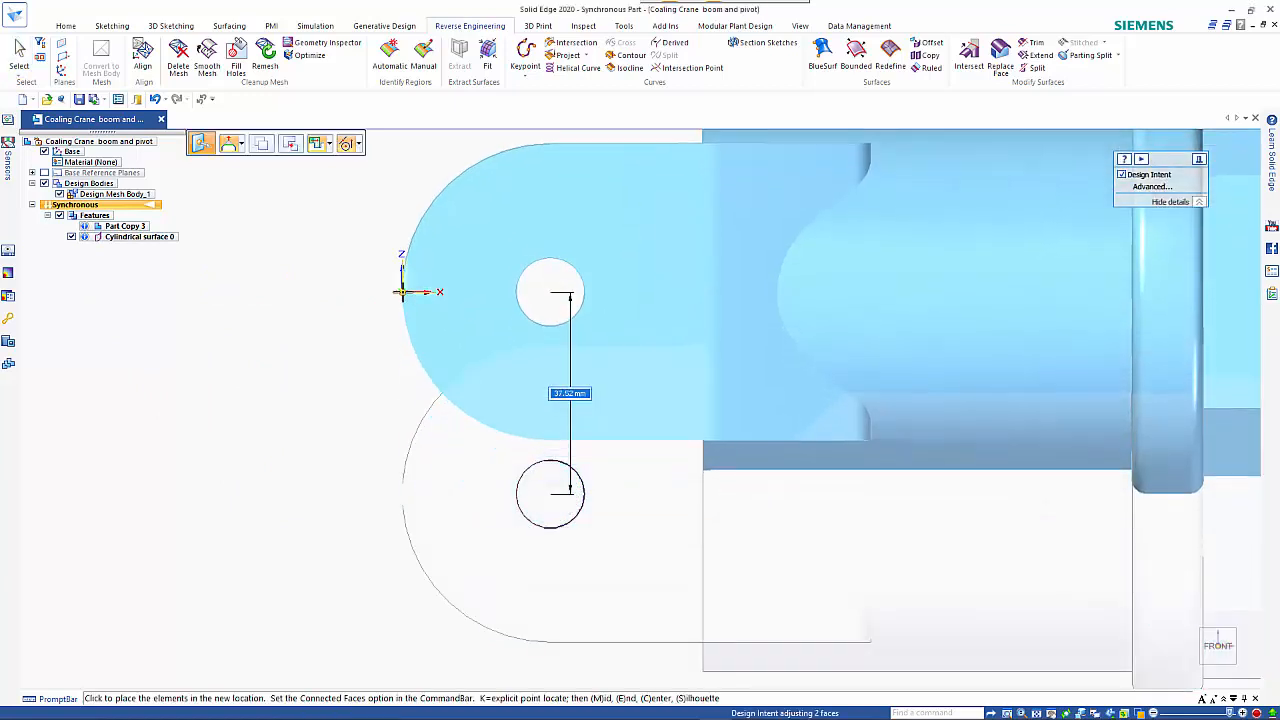
pyautogui.click(402, 292)
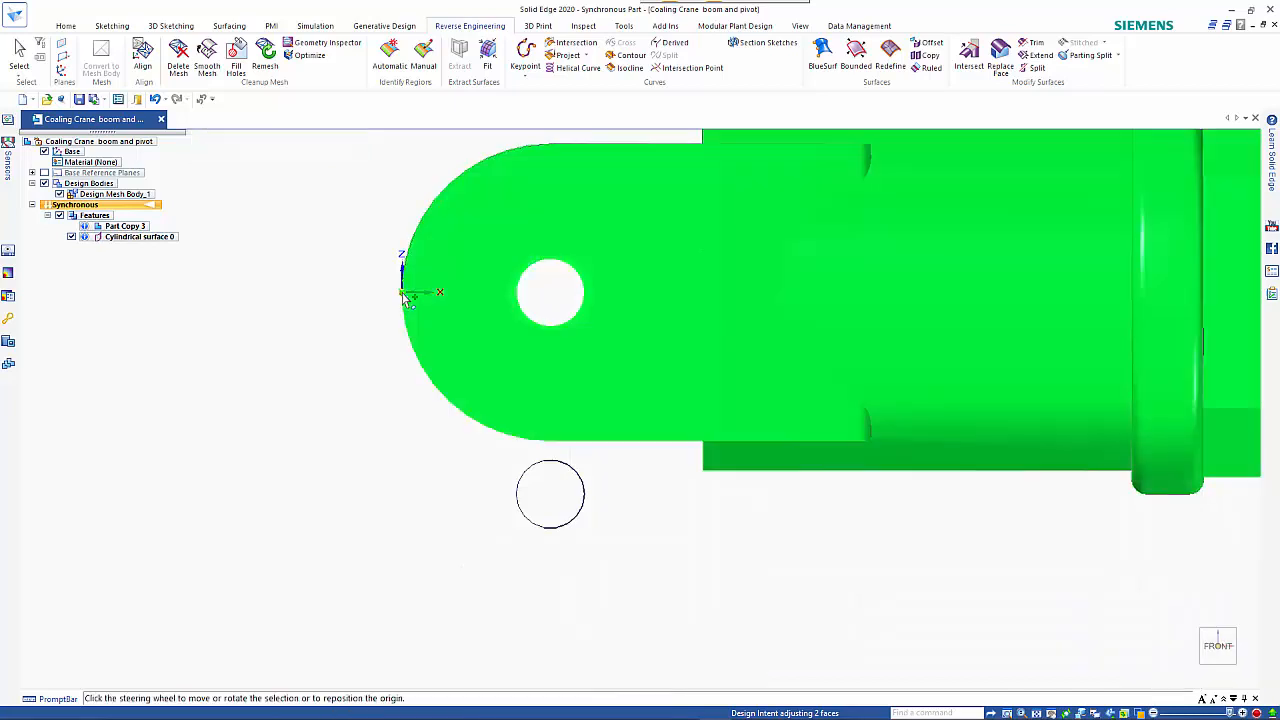
# Step: Move the boom mesh horizontally so the pivot hole's center lands on the base origin, and hide the cylindrical surface
pyautogui.moveTo(403, 292); pyautogui.dragTo(550, 292)
pyautogui.press('Escape')
pyautogui.press('Escape')
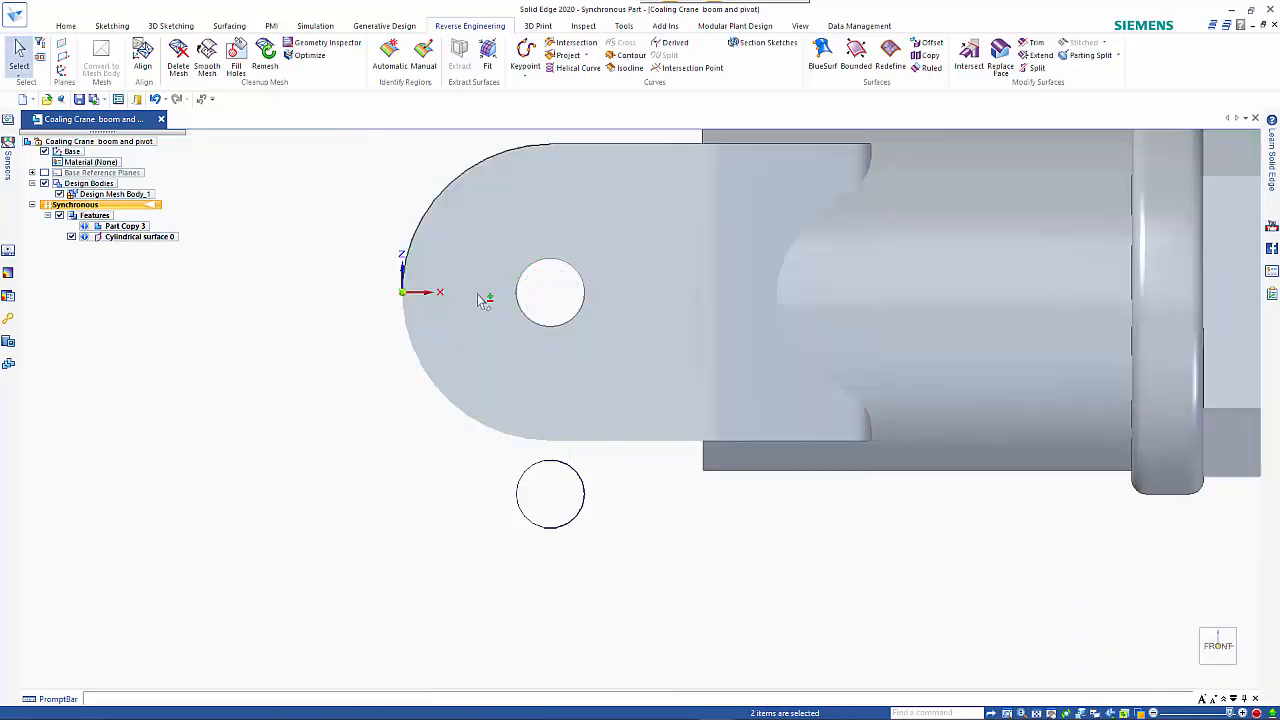
pyautogui.click(402, 292)
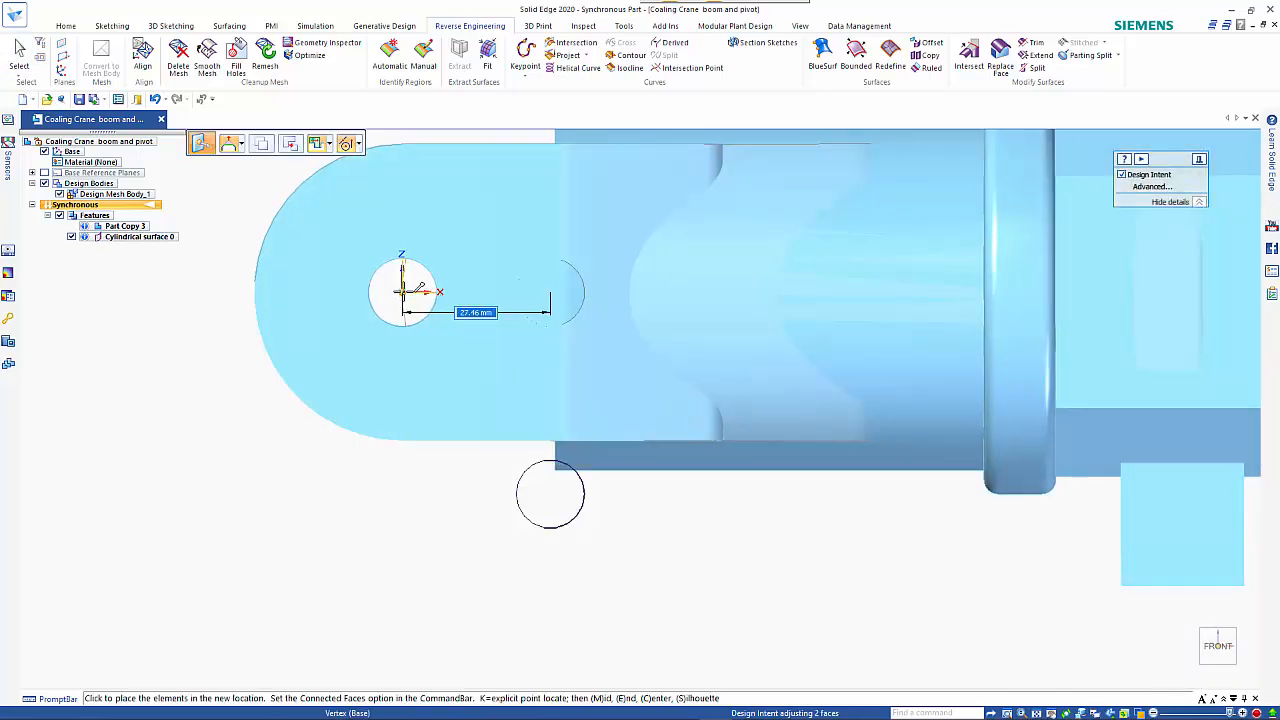
pyautogui.click(405, 297)
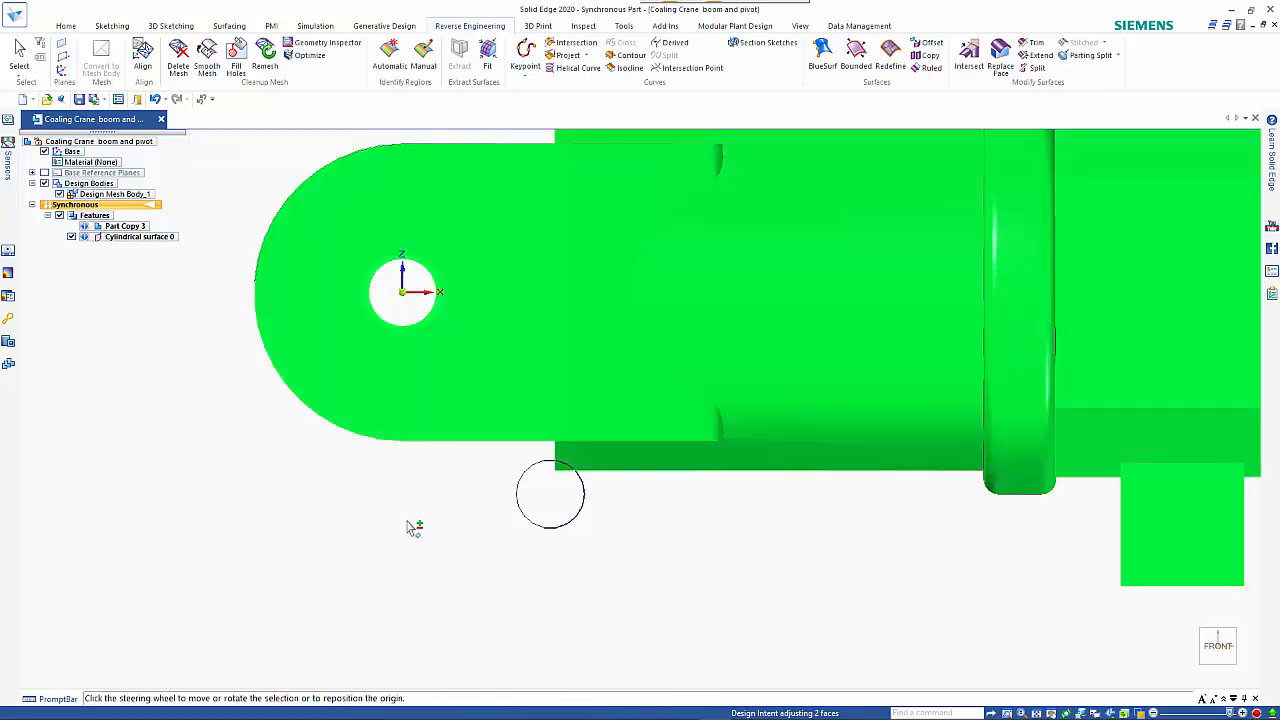
pyautogui.press('Escape')
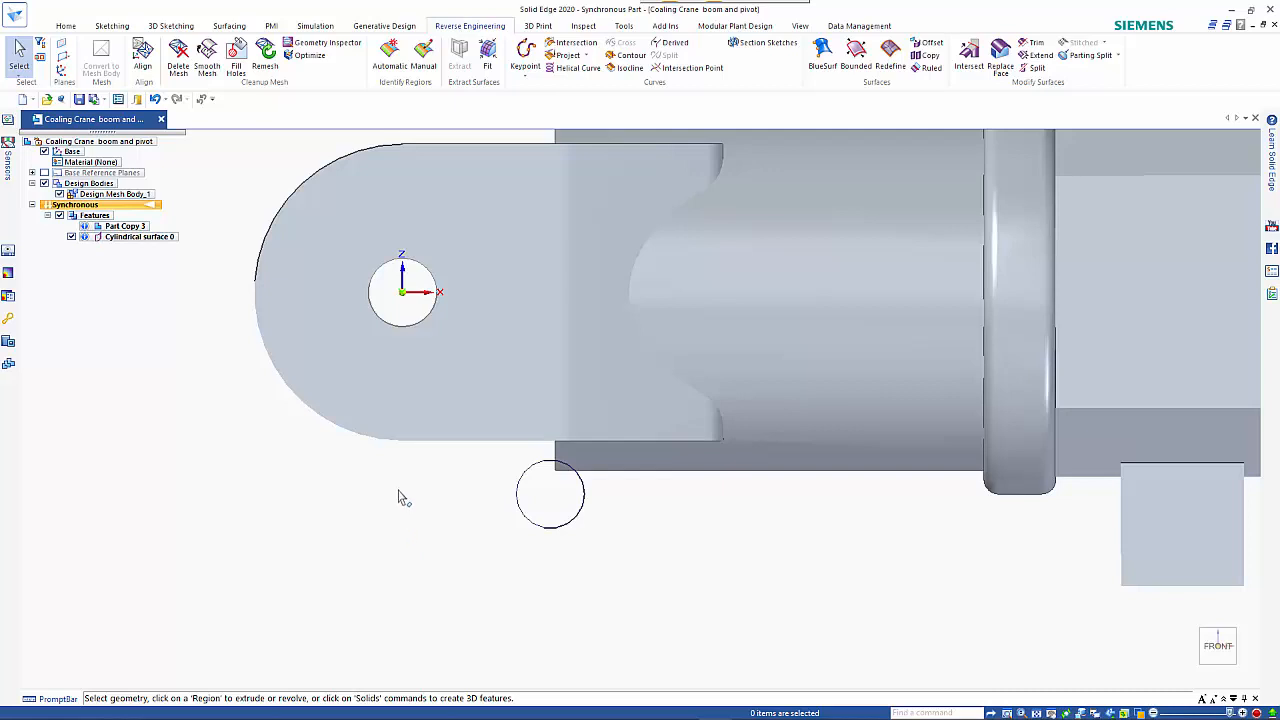
pyautogui.click(71, 237)
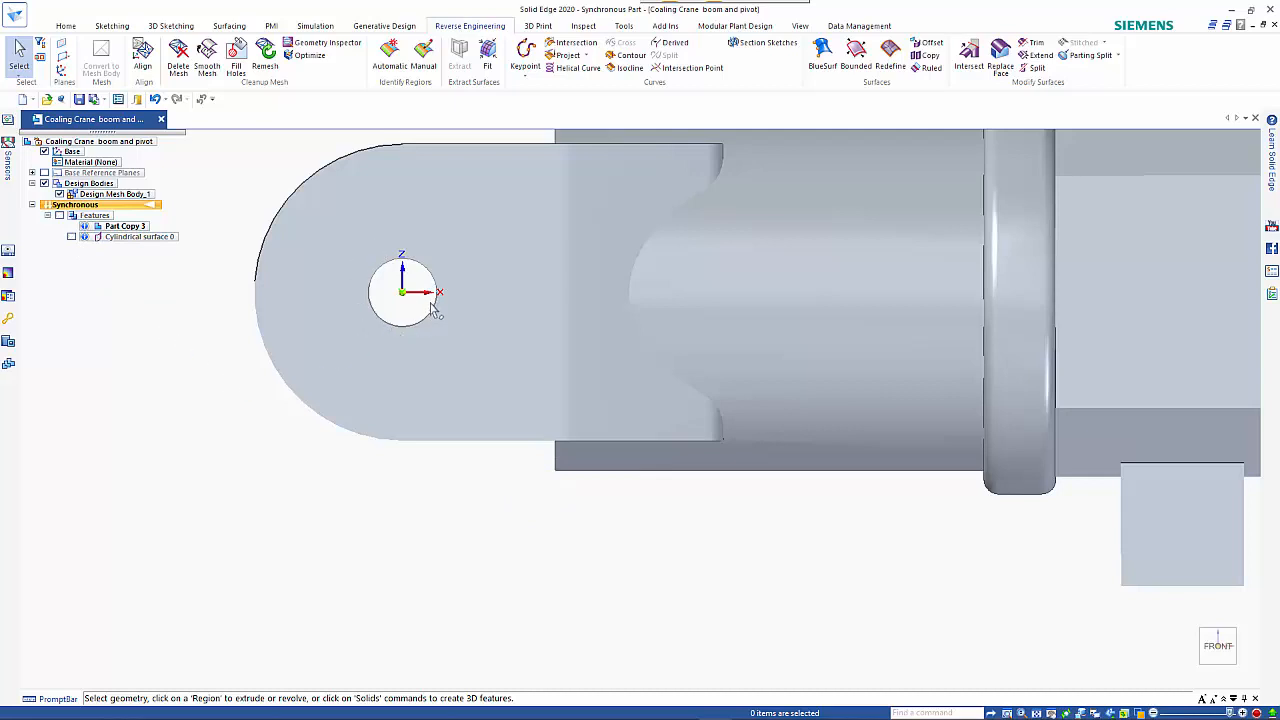
pyautogui.moveTo(437, 530); pyautogui.dragTo(424, 539, button='middle')
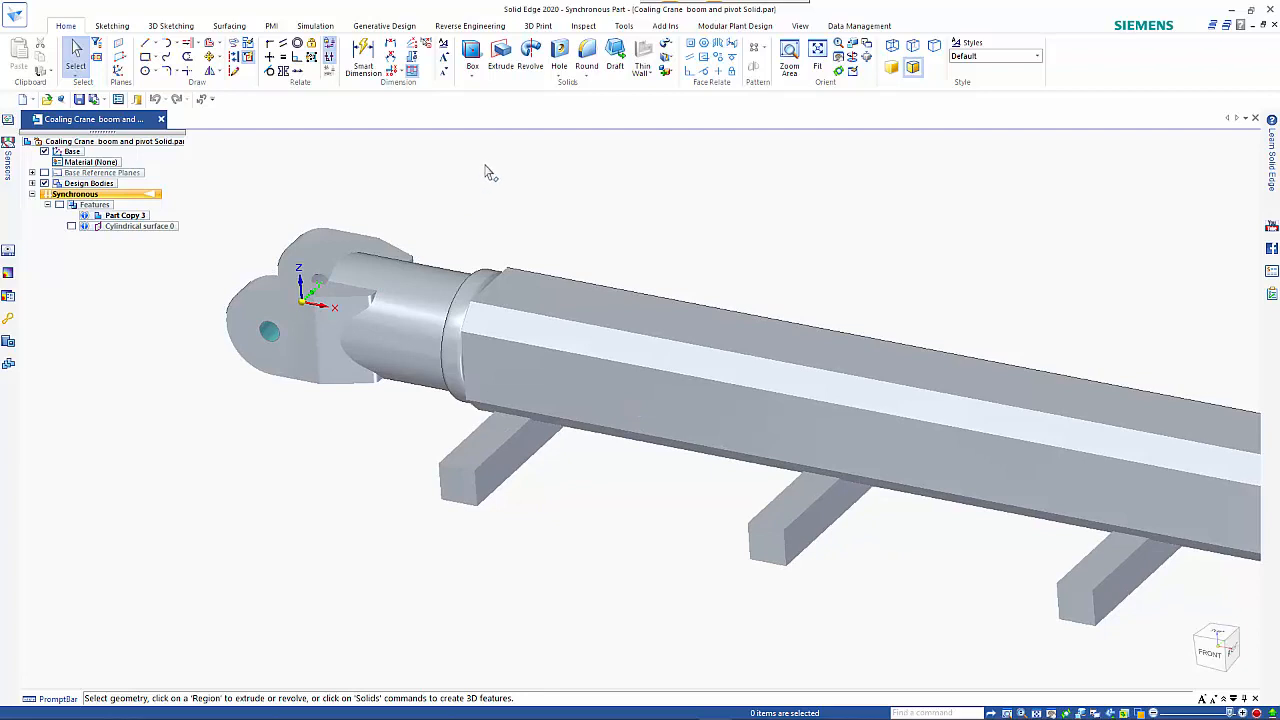
# Step: Start Section Sketches on the boom mesh body with the horizontal XY base plane as the coincident section plane
pyautogui.click(486, 27)
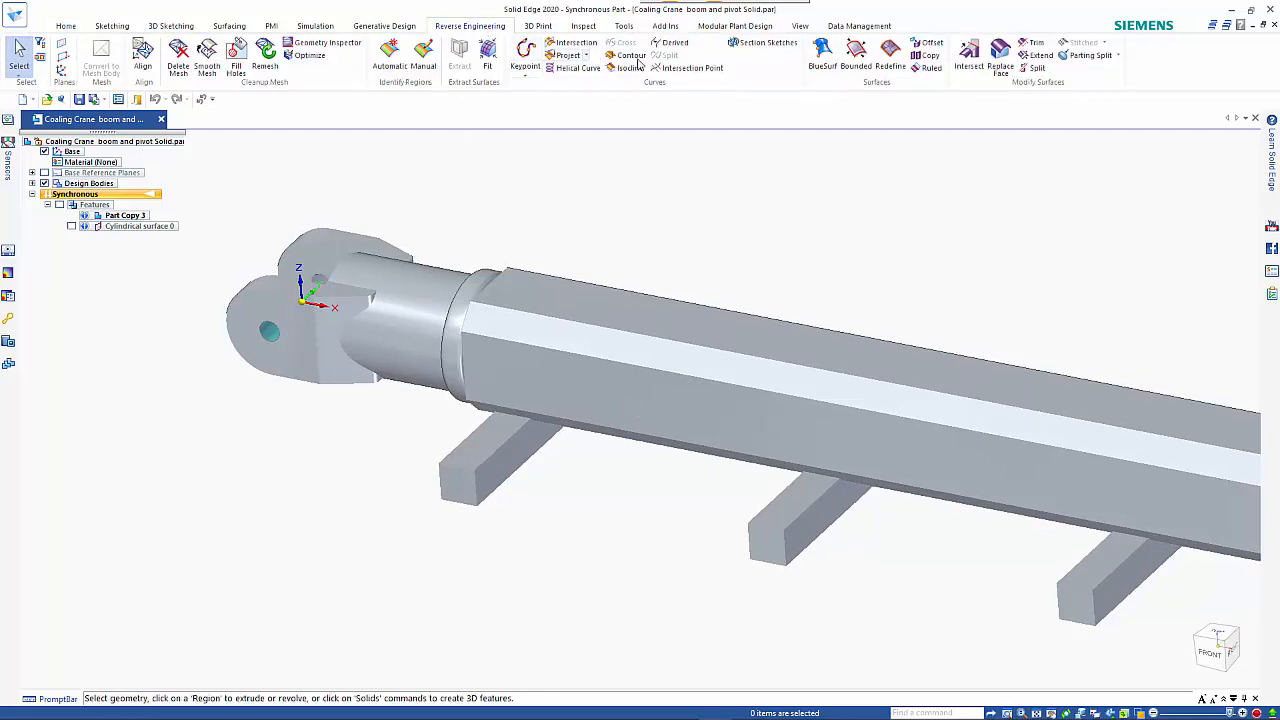
pyautogui.click(786, 45)
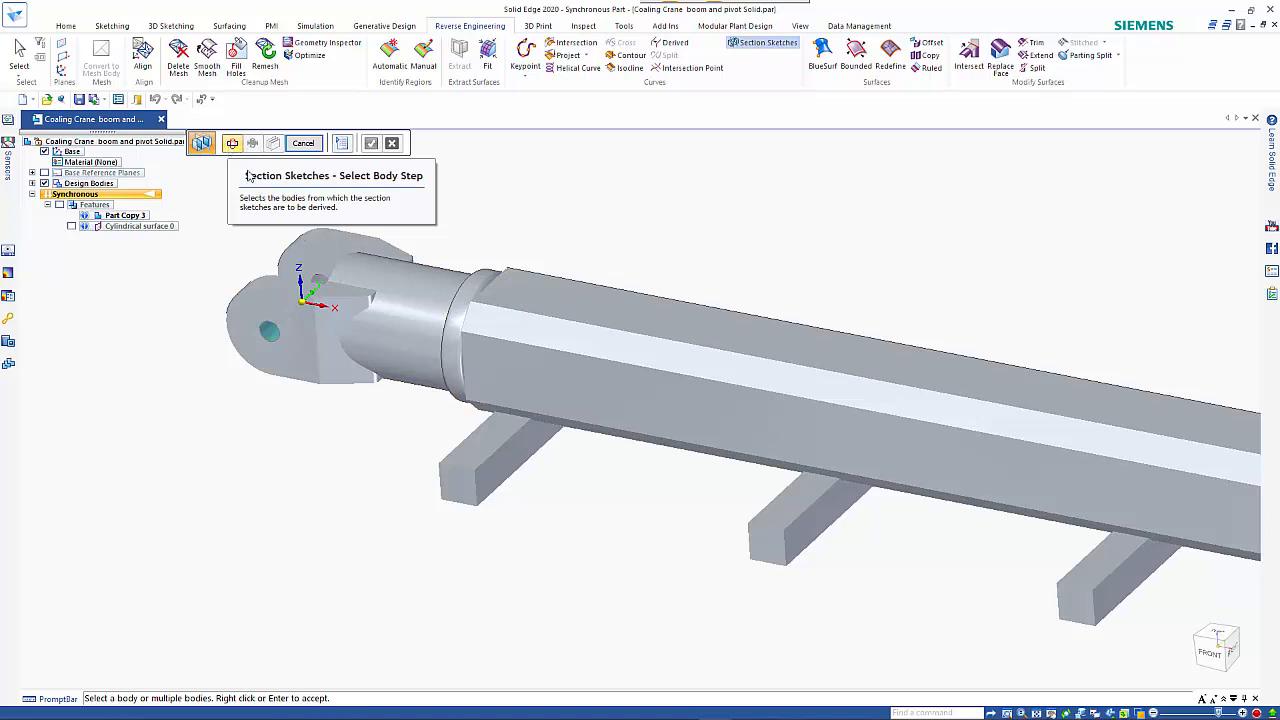
pyautogui.click(388, 287)
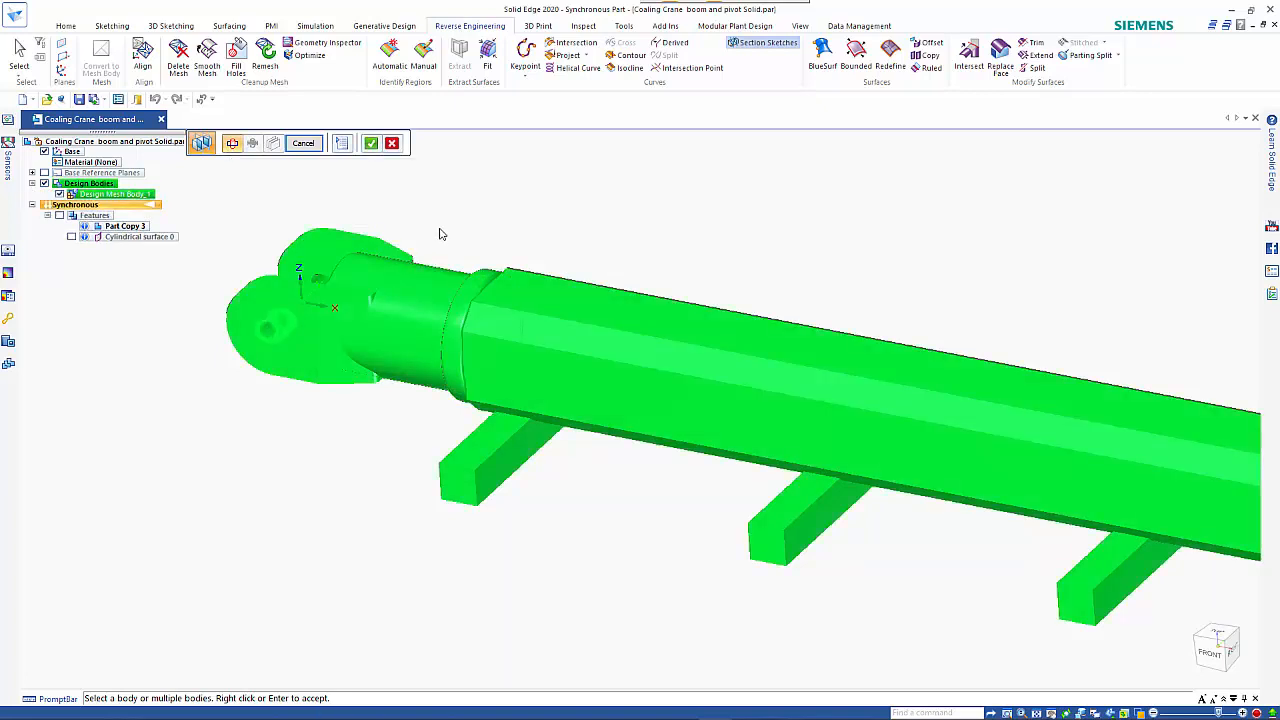
pyautogui.press('Return')
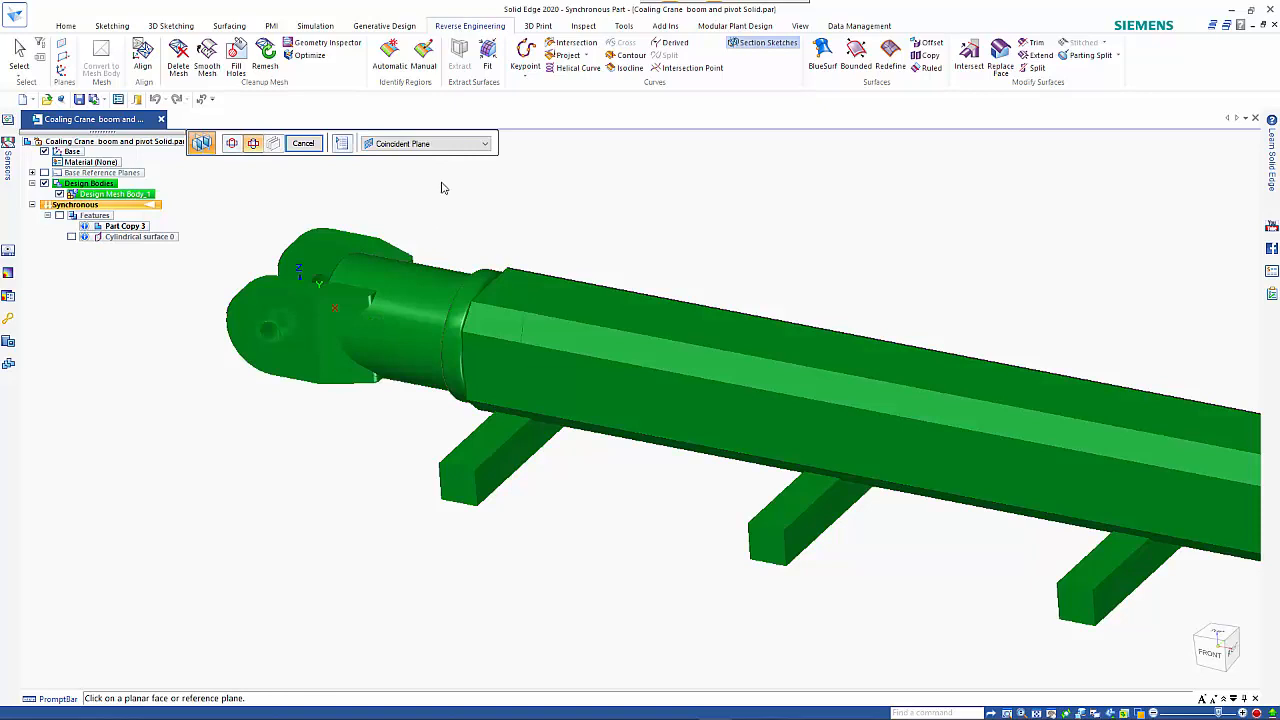
pyautogui.moveTo(320, 270); pyautogui.dragTo(332, 316, button='middle')
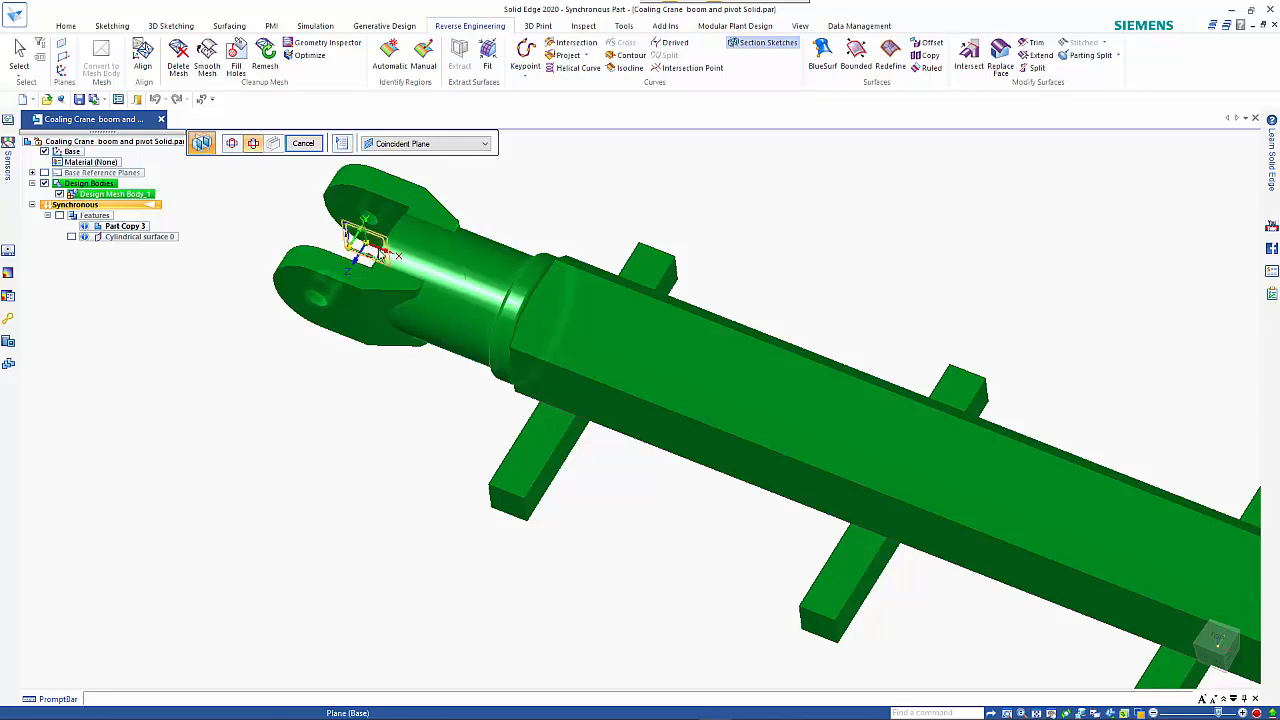
pyautogui.rightClick(380, 254)
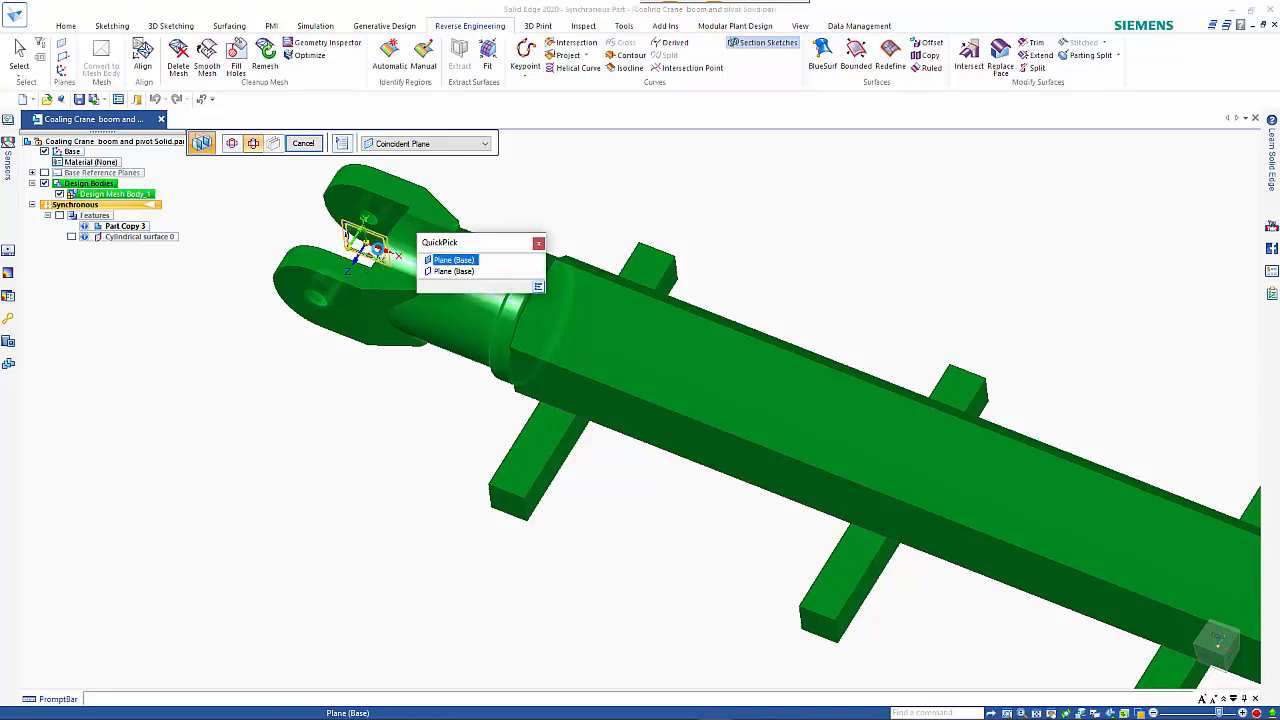
pyautogui.click(466, 273)
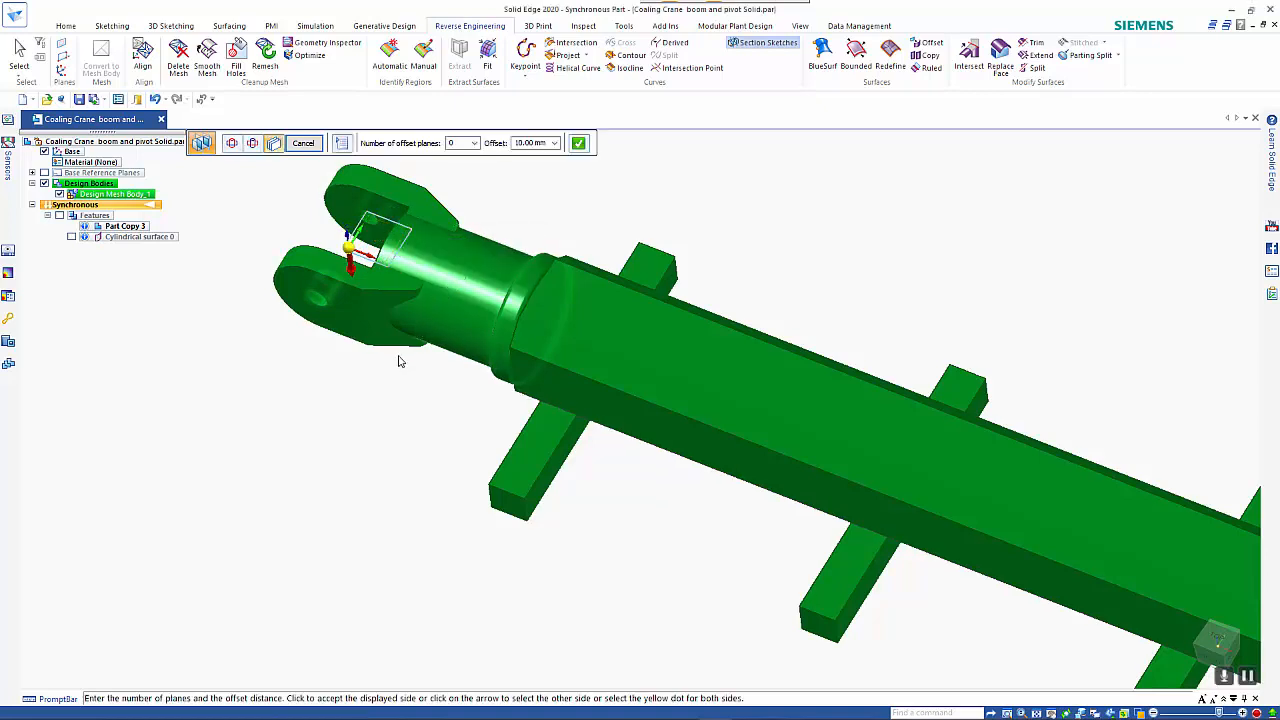
# Step: Create the horizontal section sketches with one additional plane offset 25 mm below the base plane
pyautogui.moveTo(401, 361); pyautogui.dragTo(446, 282, button='middle')
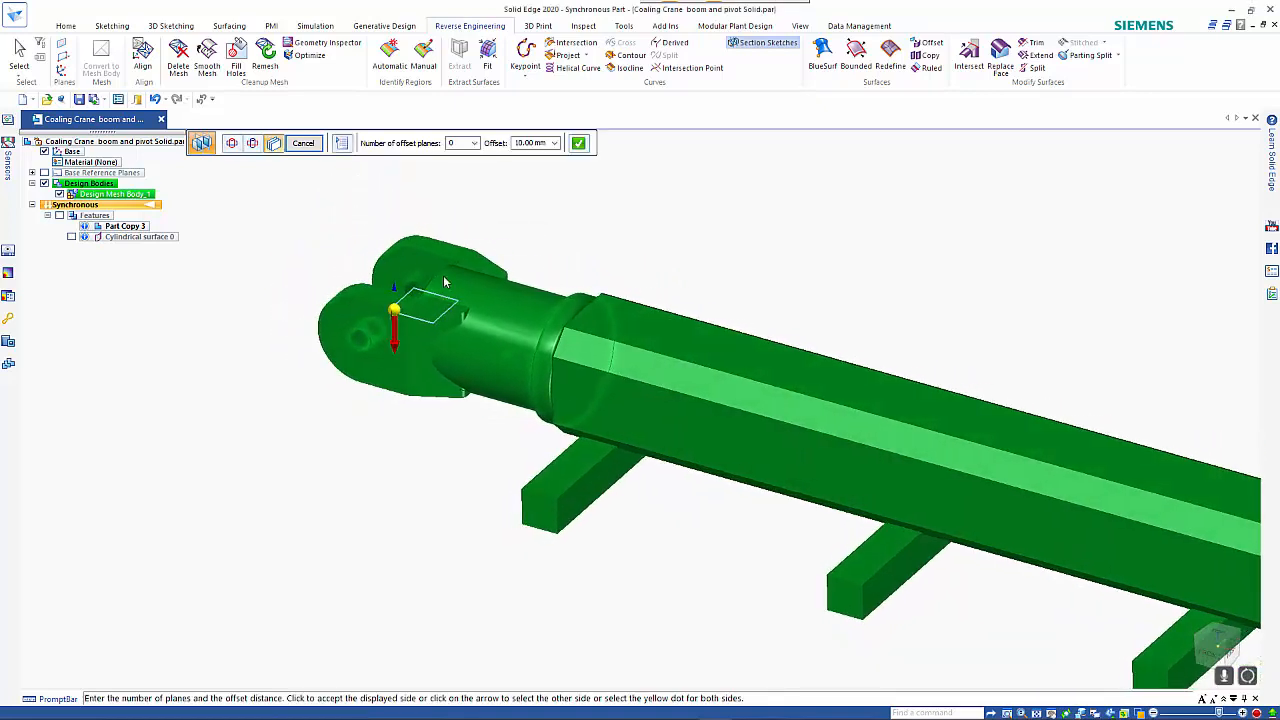
pyautogui.click(474, 143)
pyautogui.click(456, 171)
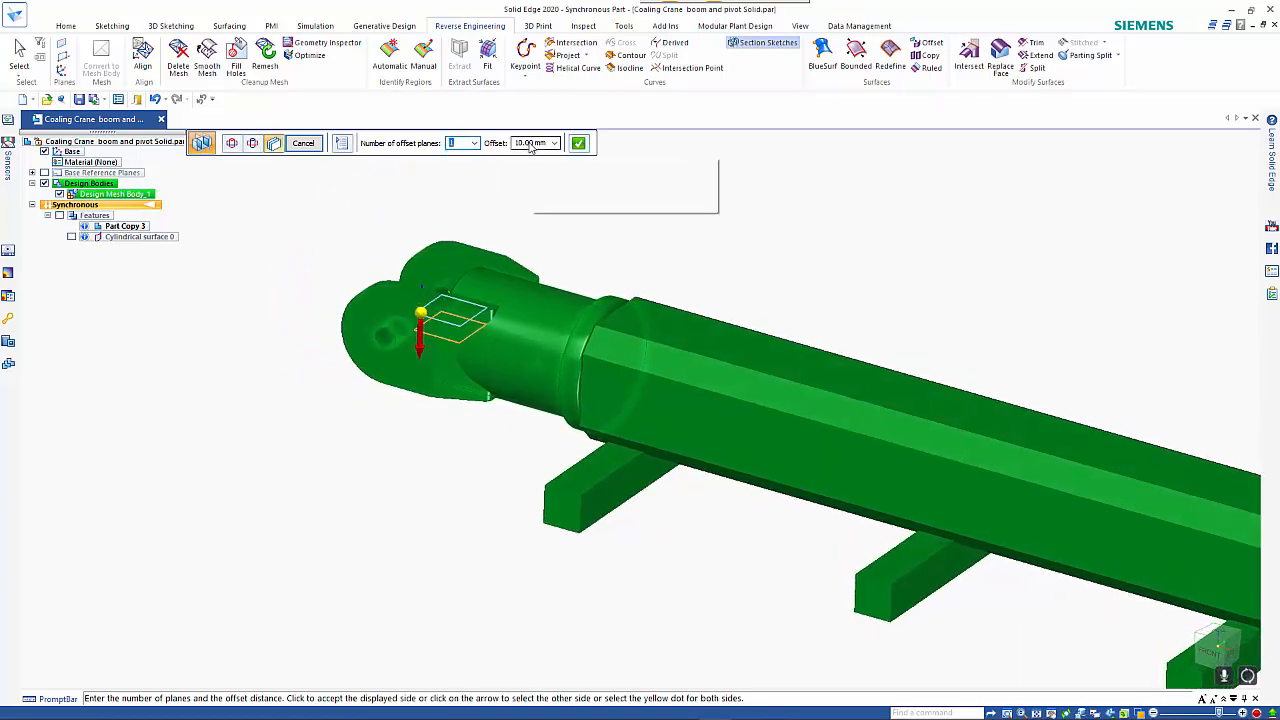
pyautogui.click(532, 145)
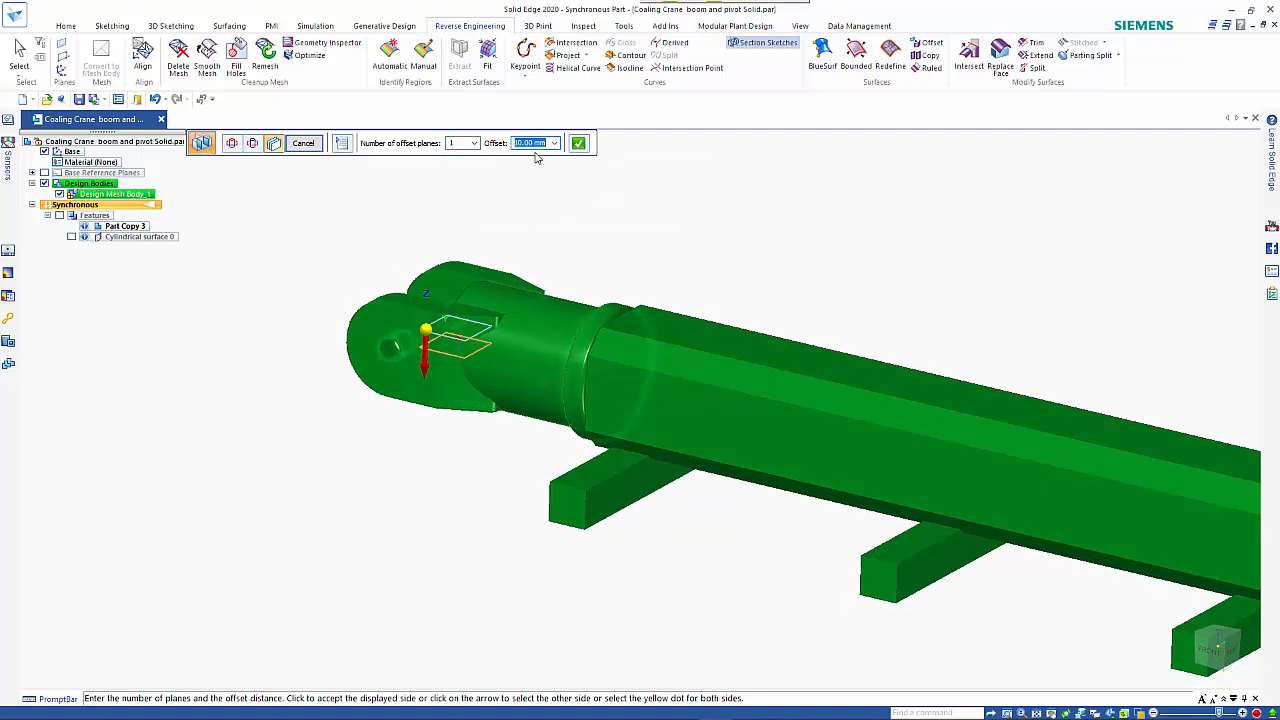
pyautogui.write('25')
pyautogui.press('Return')
pyautogui.hotkey('ctrl', 'f')
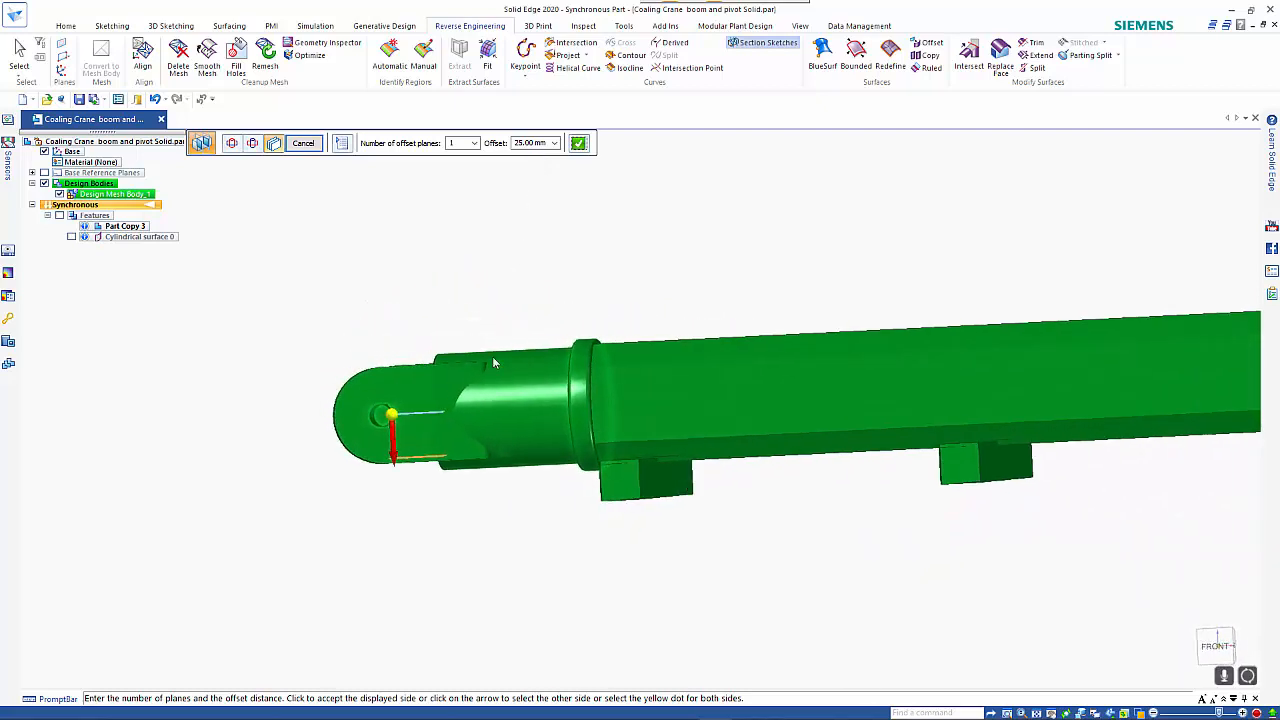
pyautogui.moveTo(449, 433); pyautogui.dragTo(527, 456, button='middle')
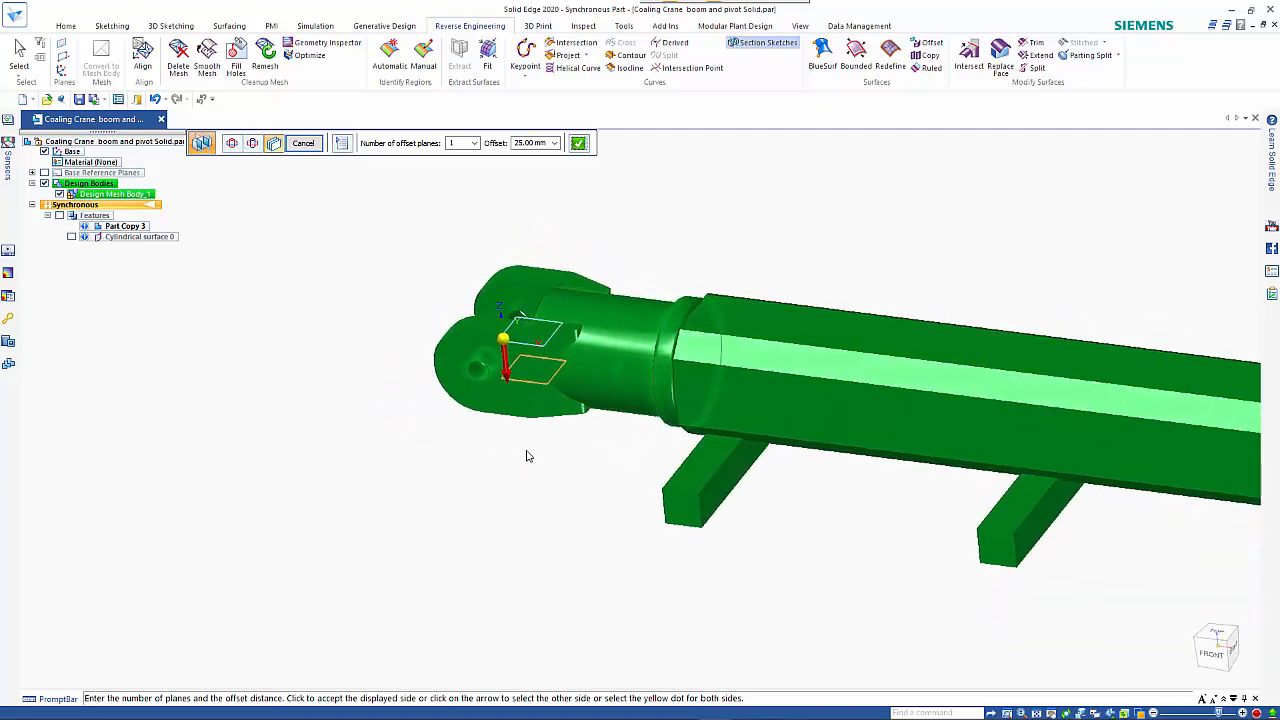
pyautogui.click(523, 449)
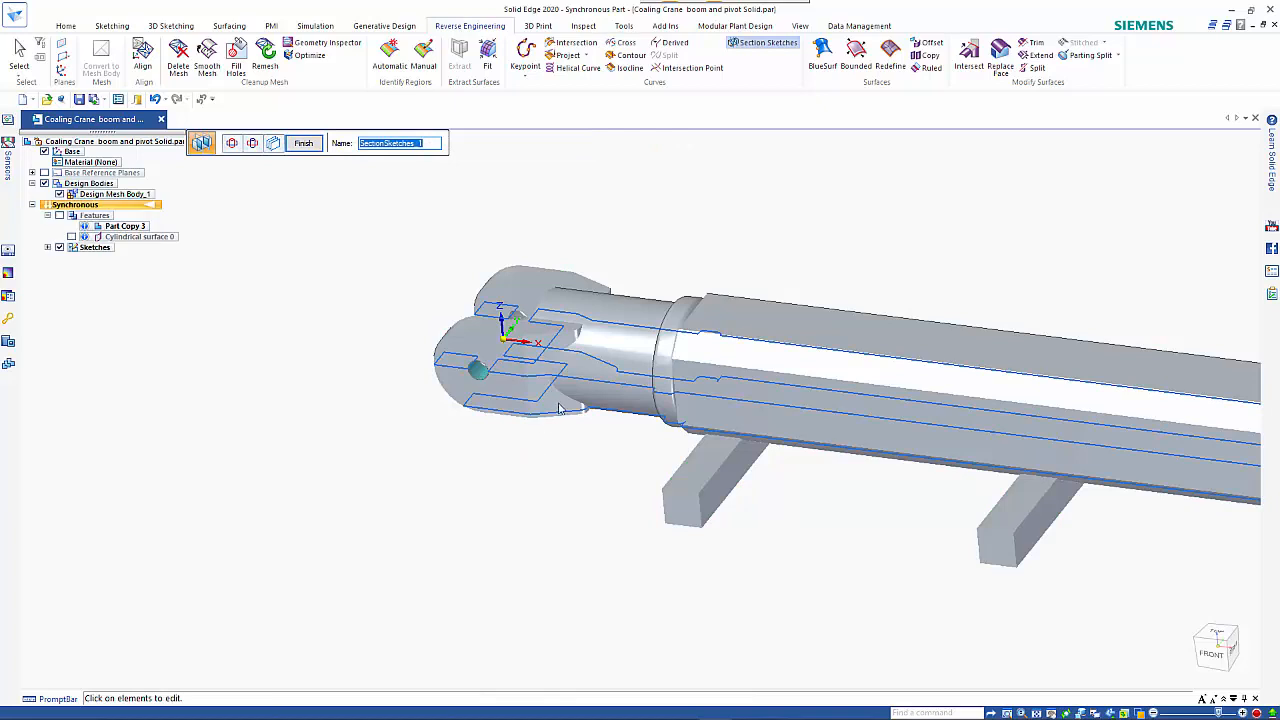
pyautogui.press('Return')
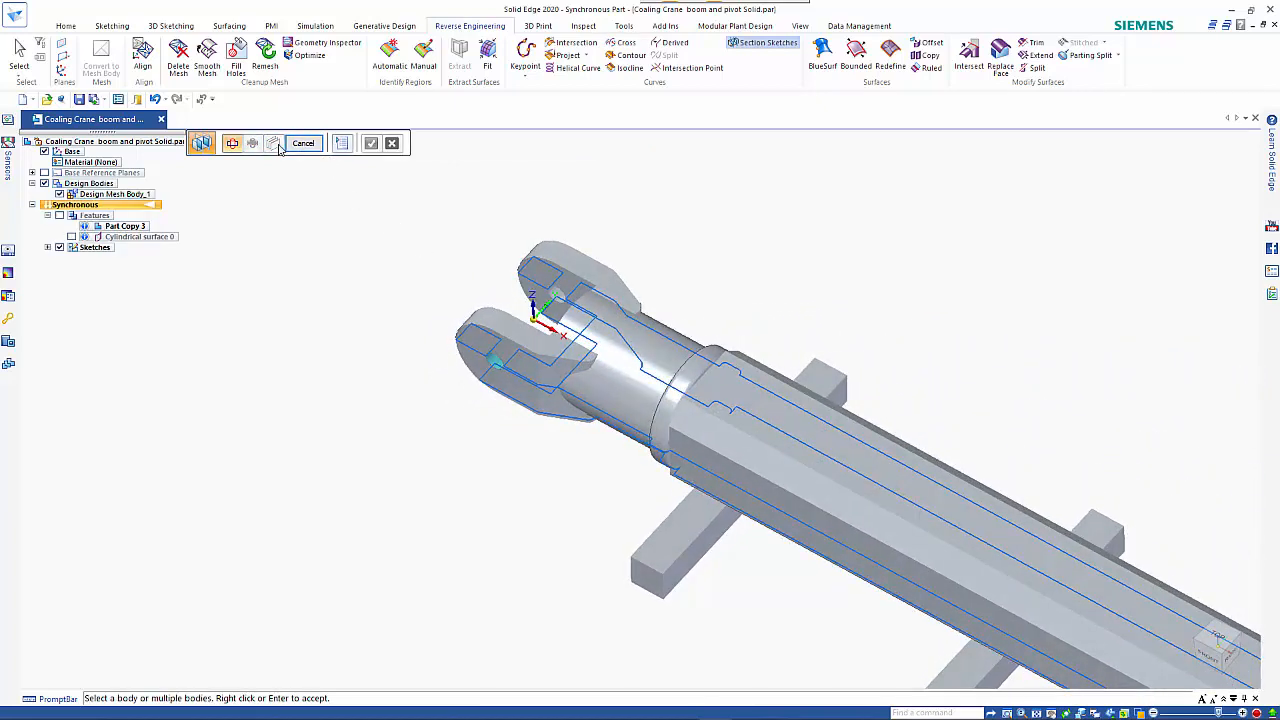
# Step: Create section sketches of the boom mesh on the XZ base plane with one additional plane offset 30 mm toward the rear fork lug
pyautogui.click(558, 262)
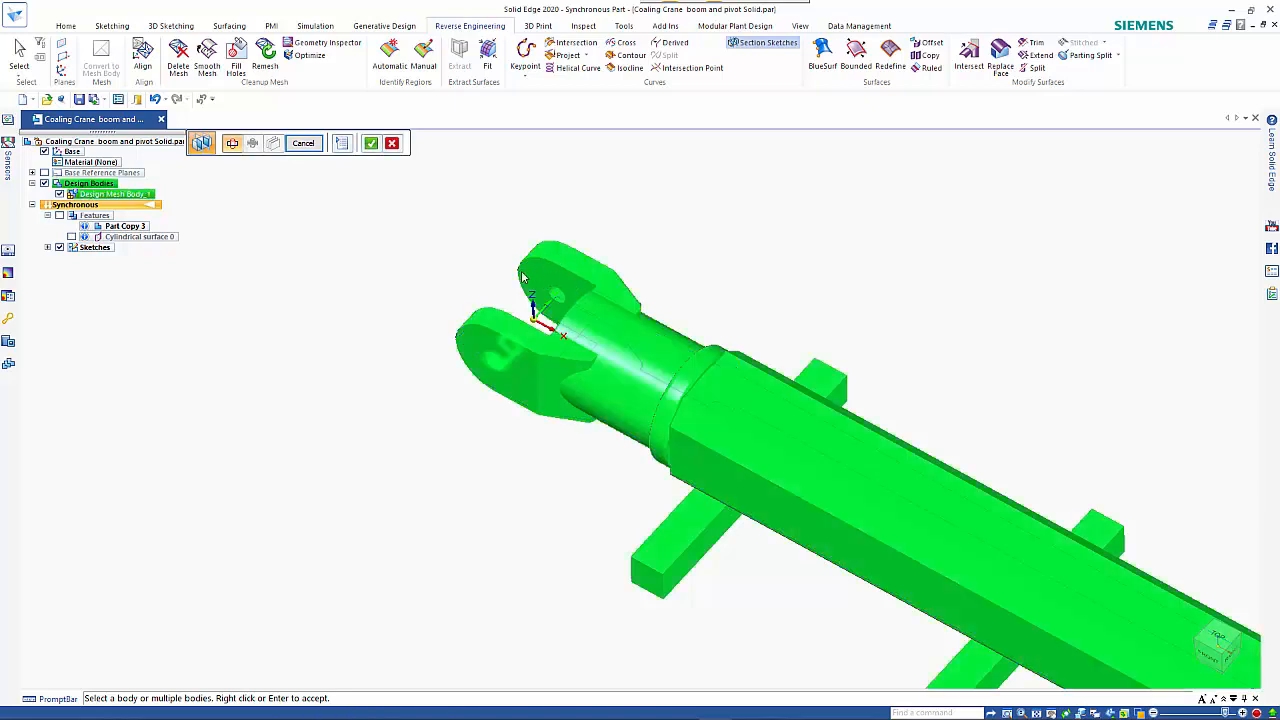
pyautogui.rightClick(490, 287)
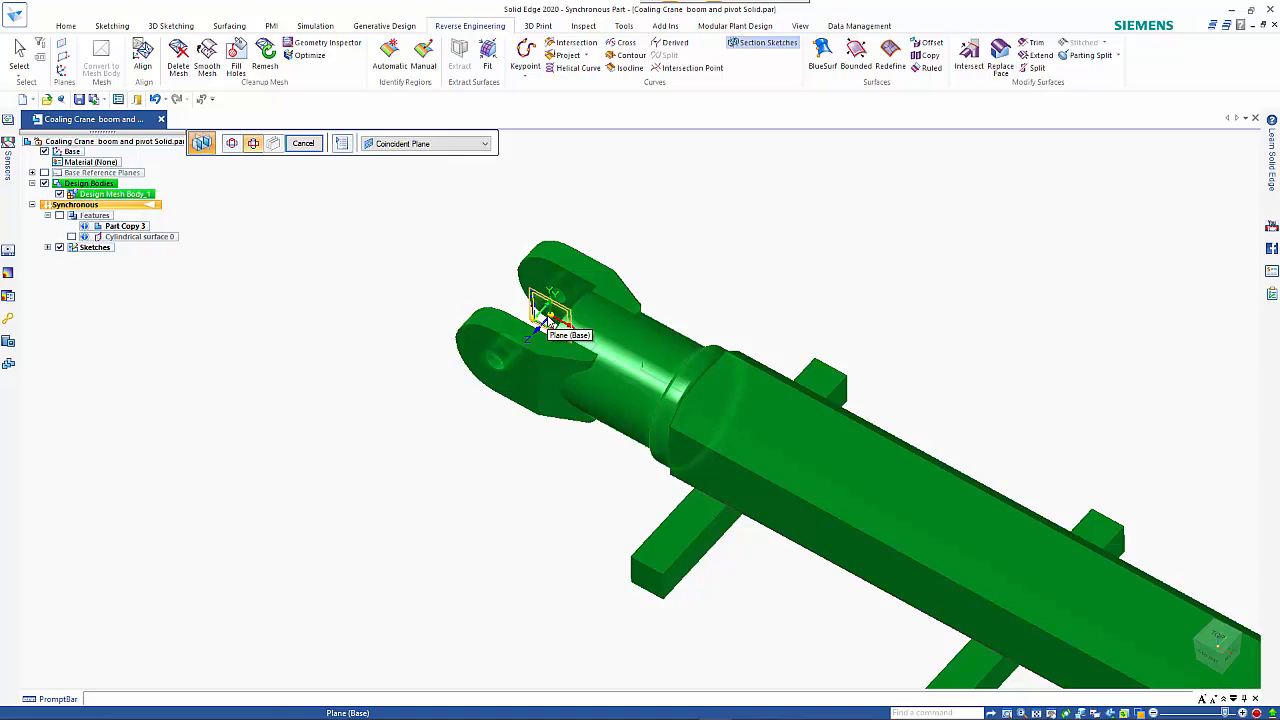
pyautogui.click(554, 318)
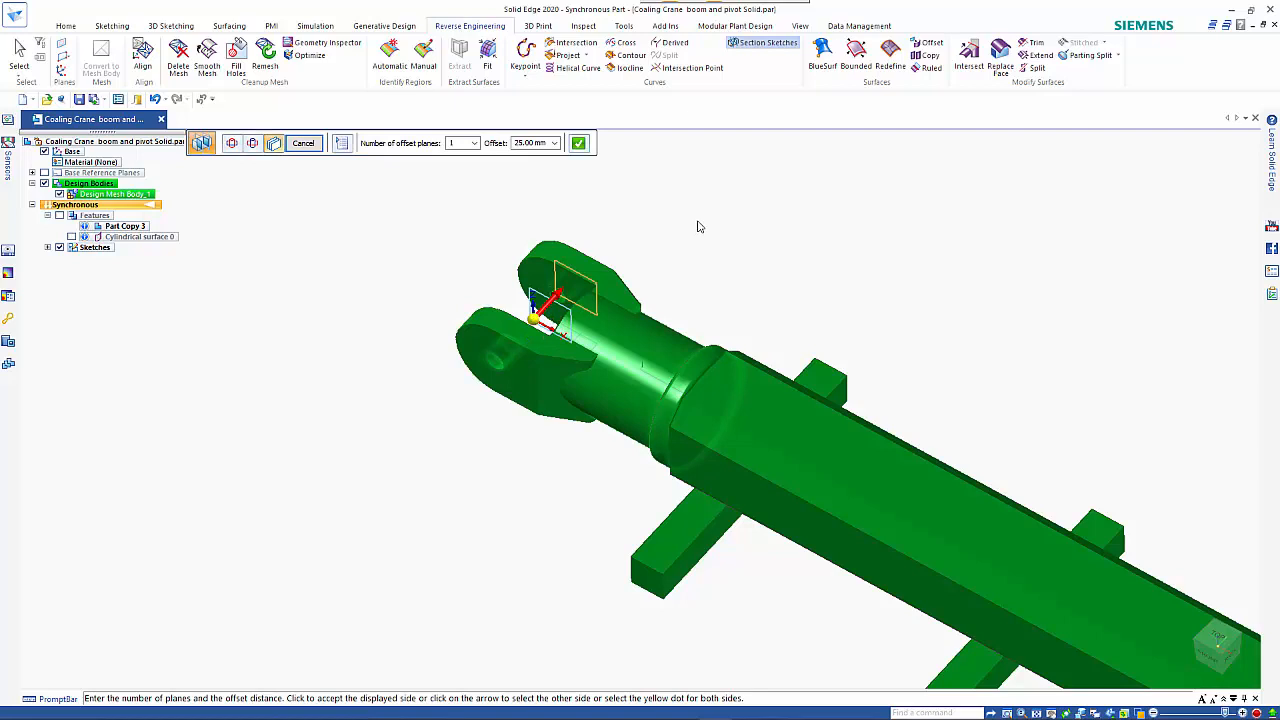
pyautogui.click(530, 143)
pyautogui.press('Return')
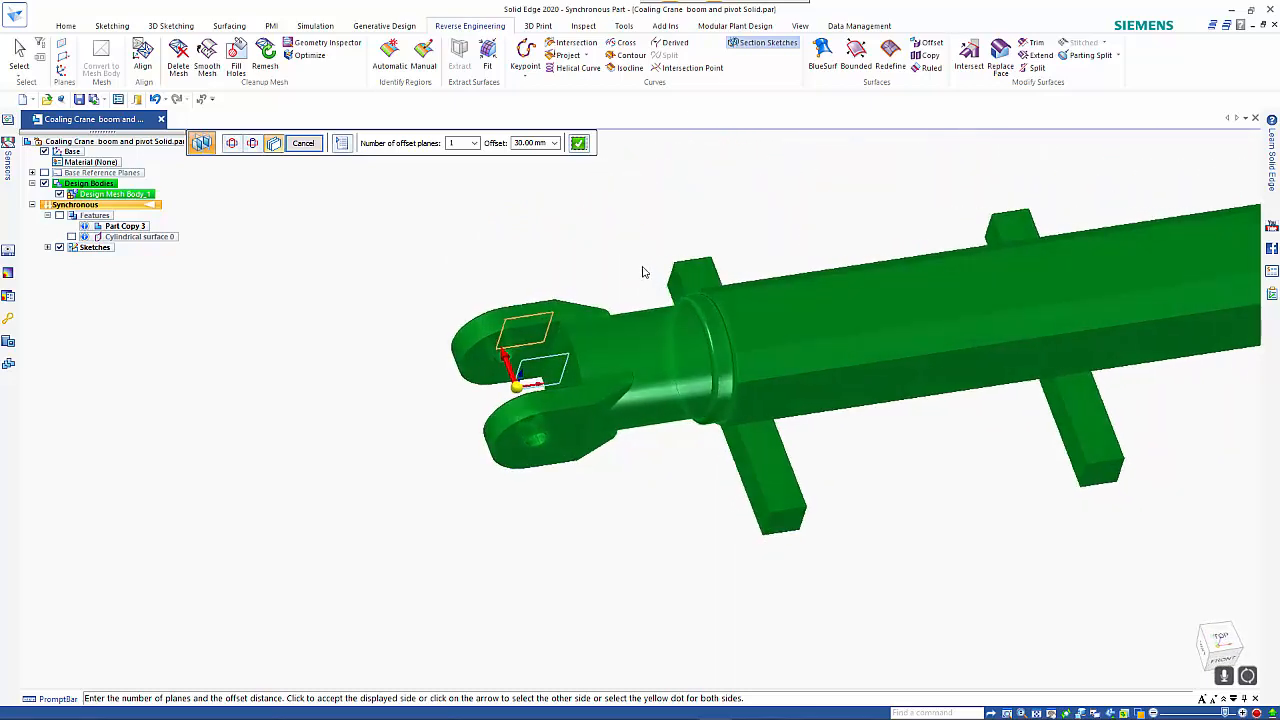
pyautogui.click(670, 227)
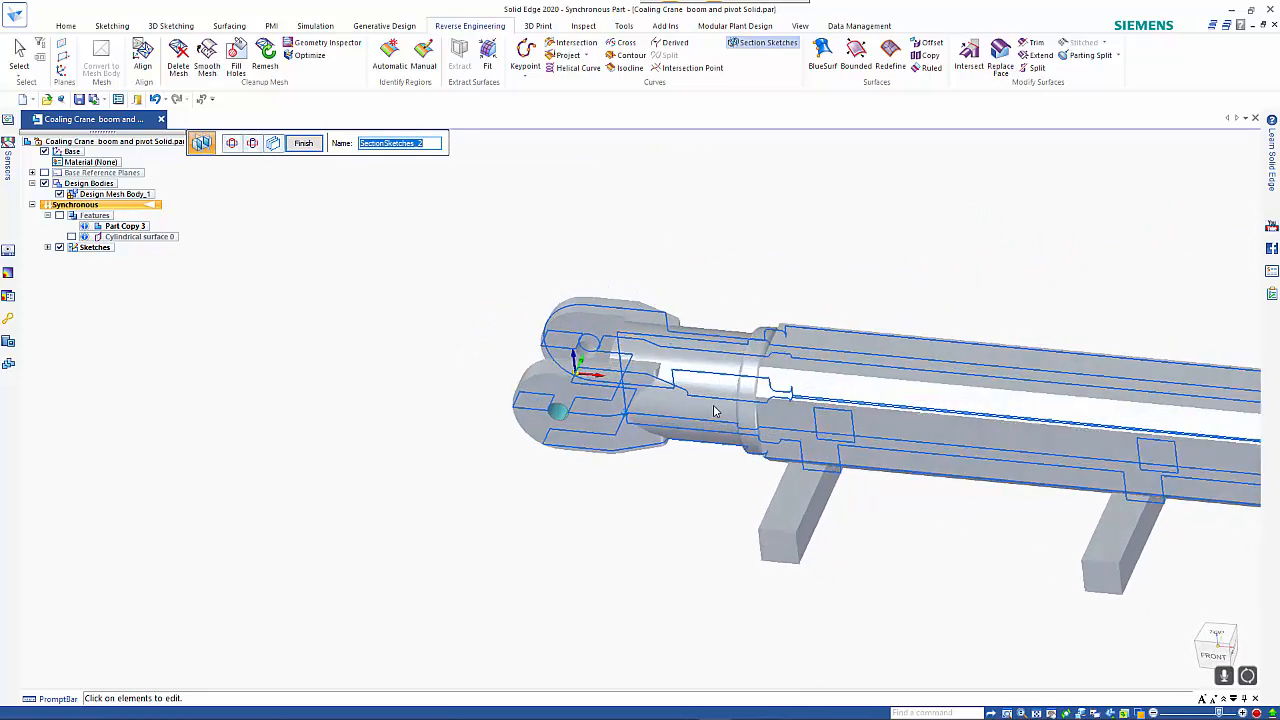
pyautogui.rightClick(440, 226)
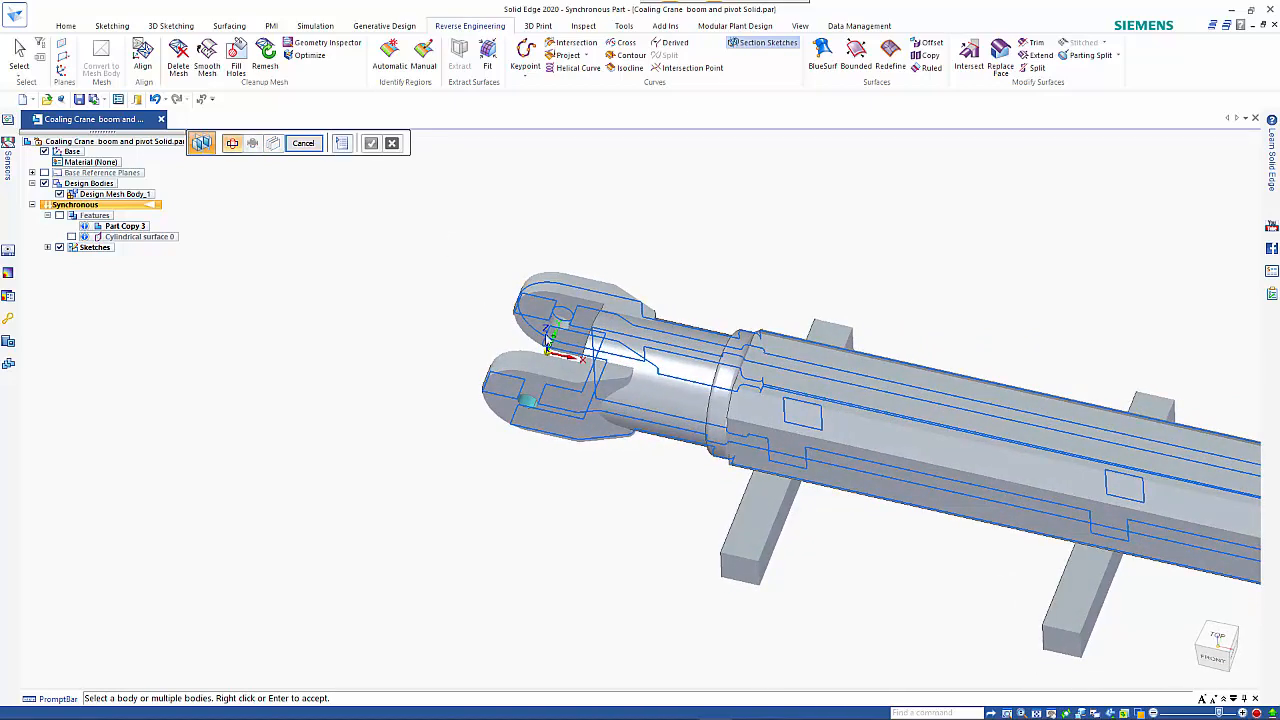
# Step: Create section sketches of the boom mesh on the YZ base plane with two additional planes spaced 70 mm along the boom
pyautogui.click(556, 335)
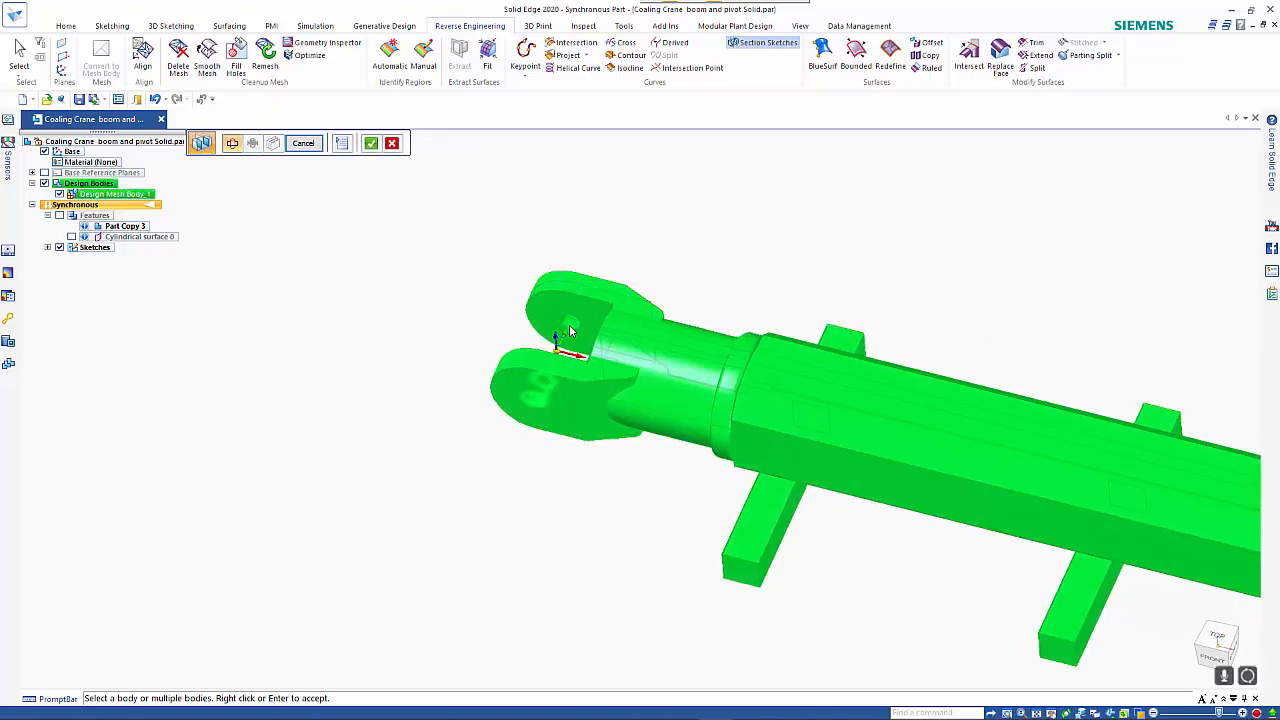
pyautogui.rightClick(529, 277)
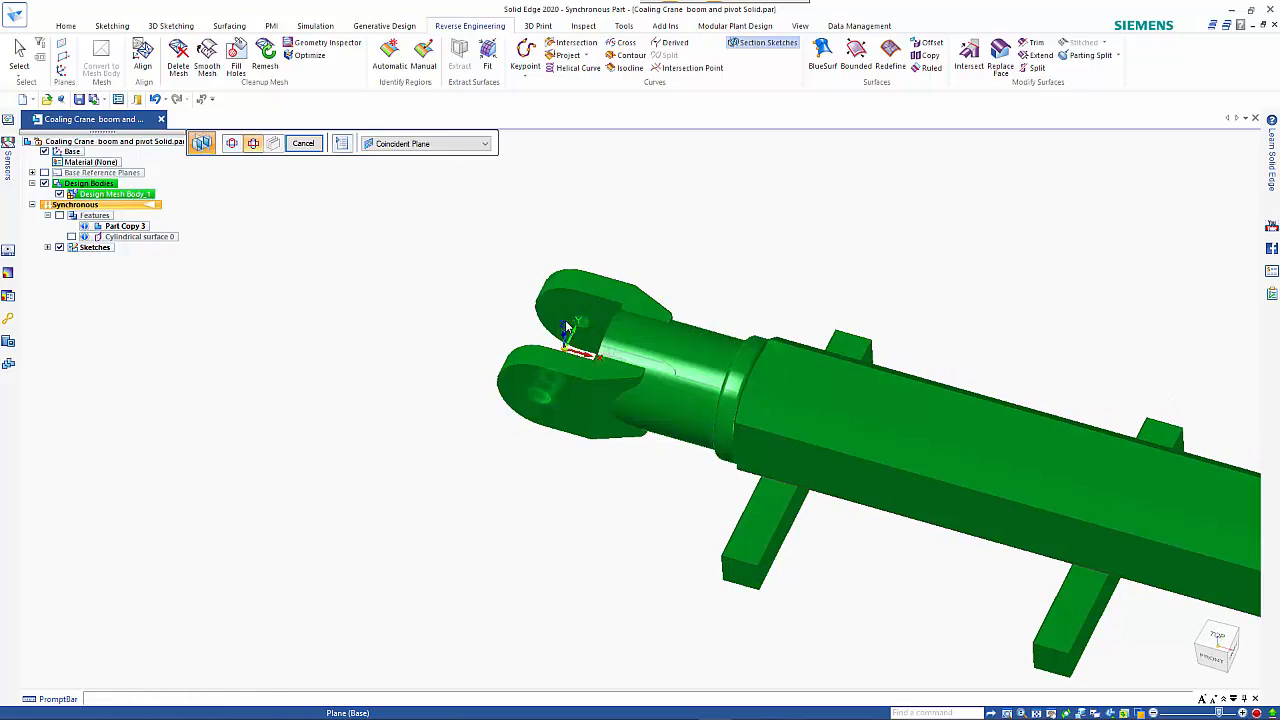
pyautogui.click(567, 323)
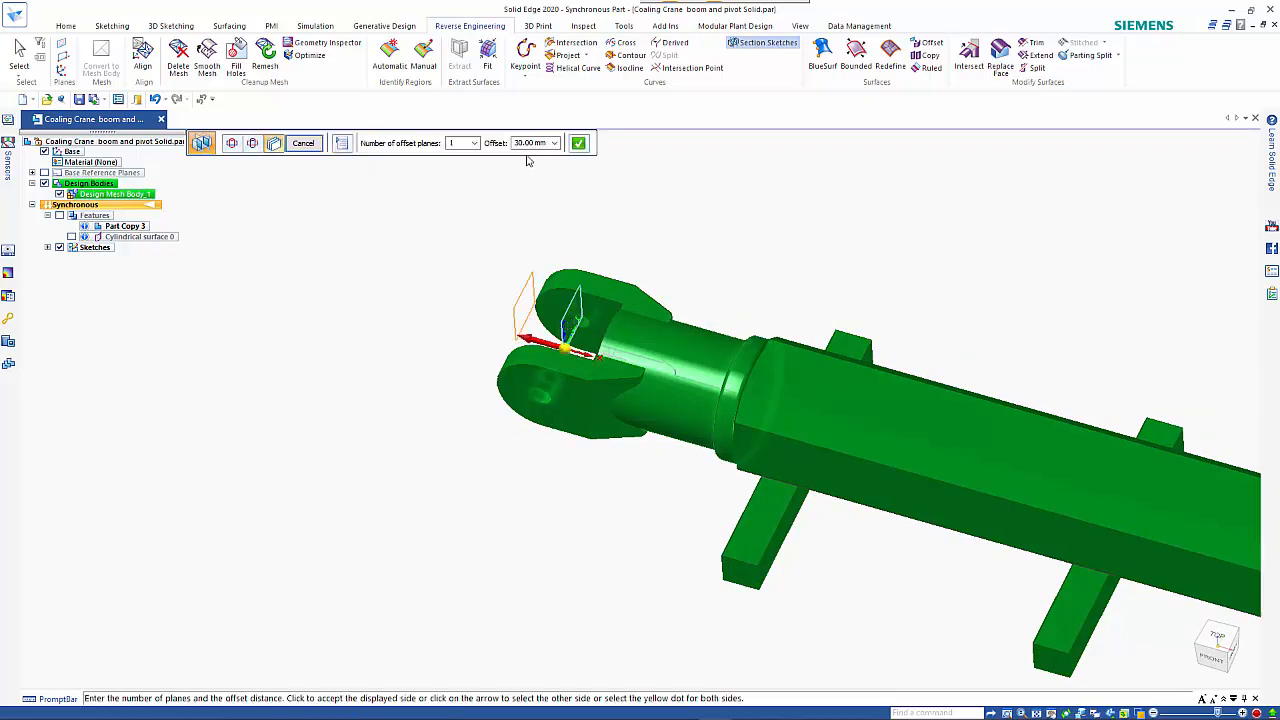
pyautogui.click(474, 143)
pyautogui.click(470, 172)
pyautogui.click(531, 143)
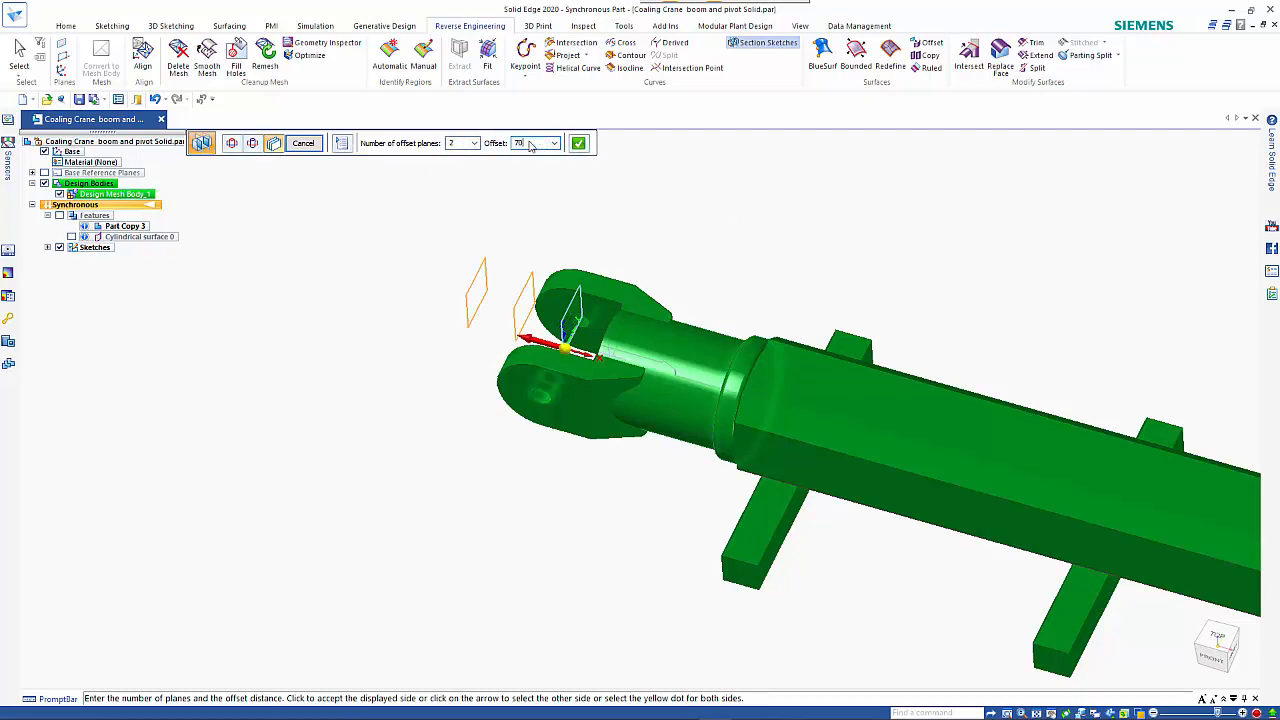
pyautogui.press('Return')
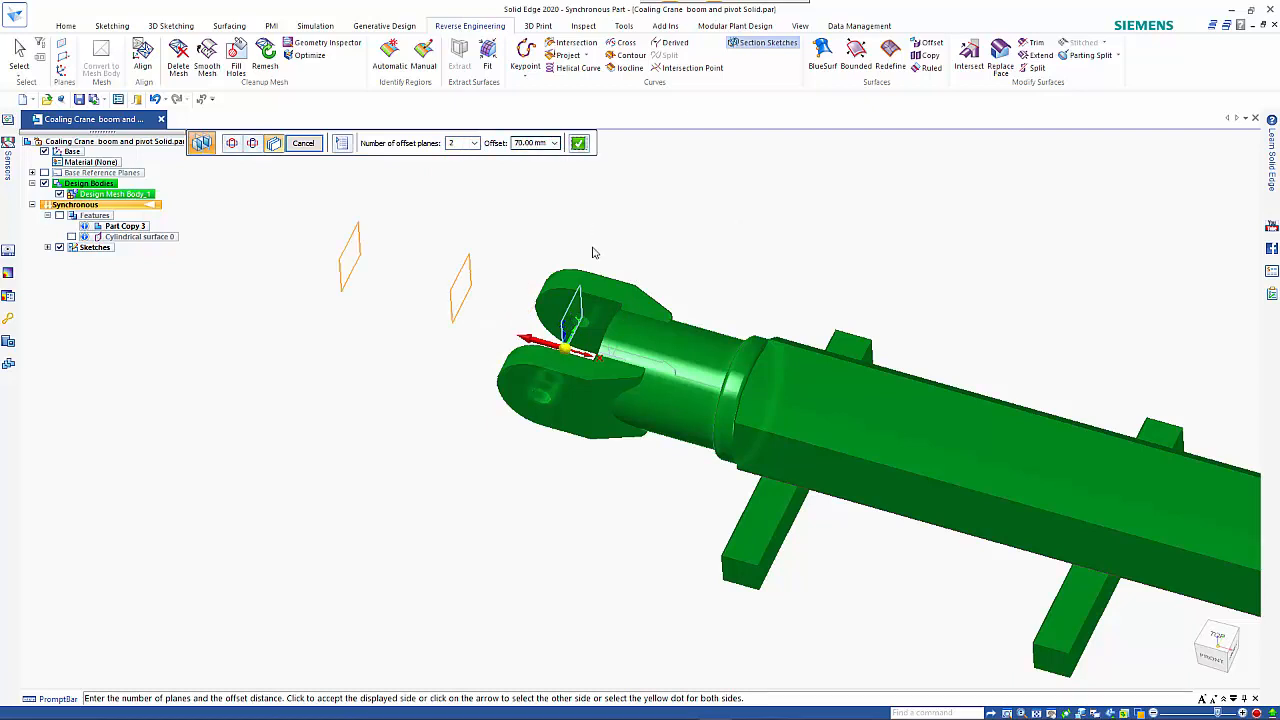
pyautogui.click(538, 346)
pyautogui.hotkey('ctrl', 'f')
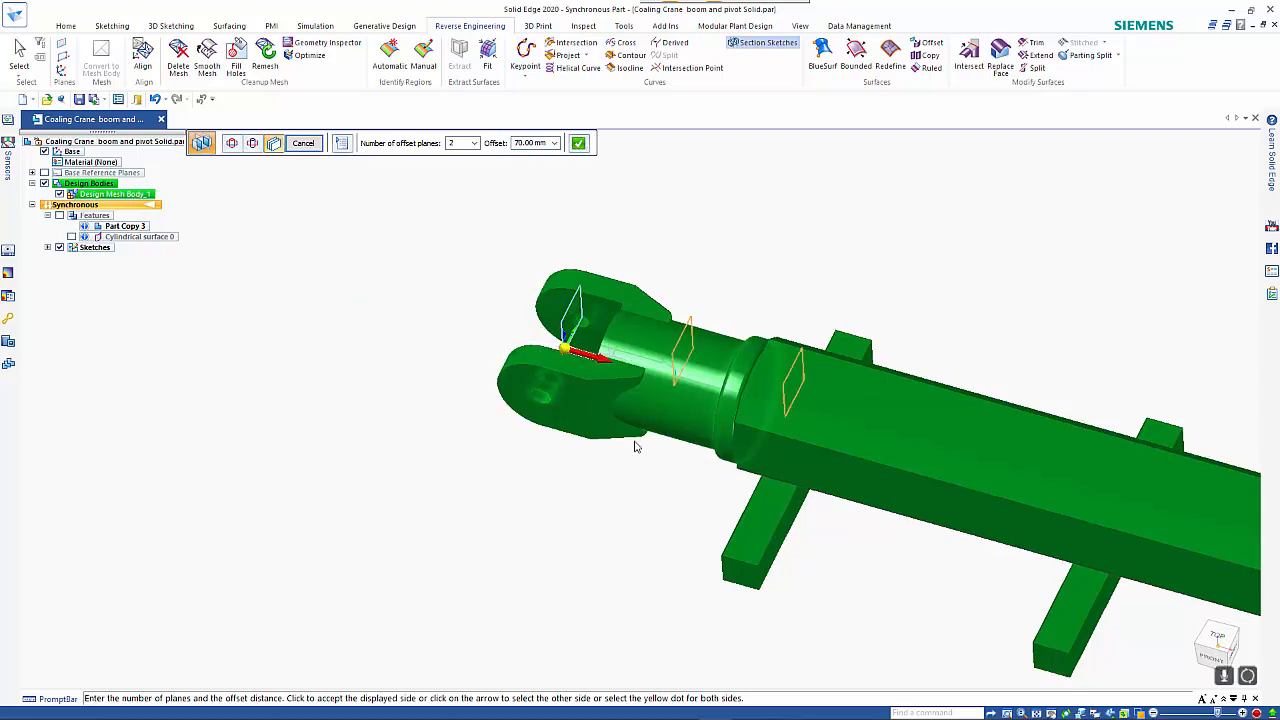
pyautogui.moveTo(658, 409); pyautogui.dragTo(622, 513, button='middle')
pyautogui.click(622, 513)
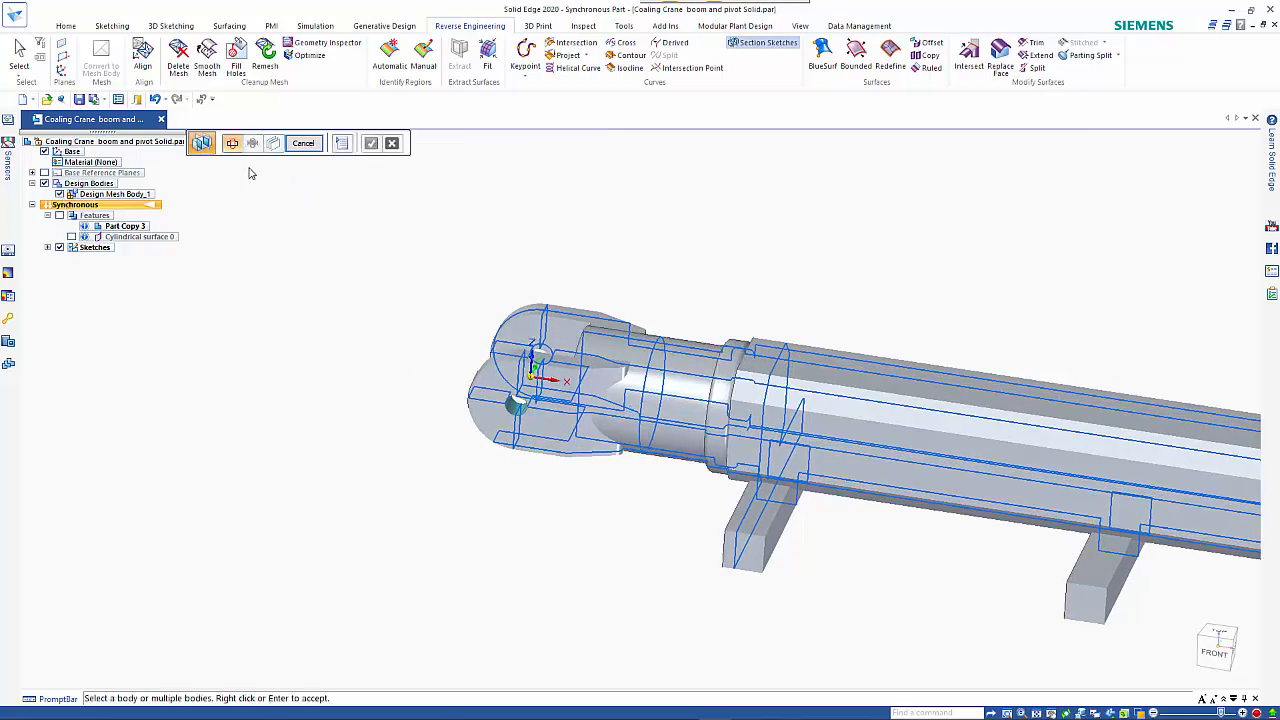
pyautogui.click(303, 143)
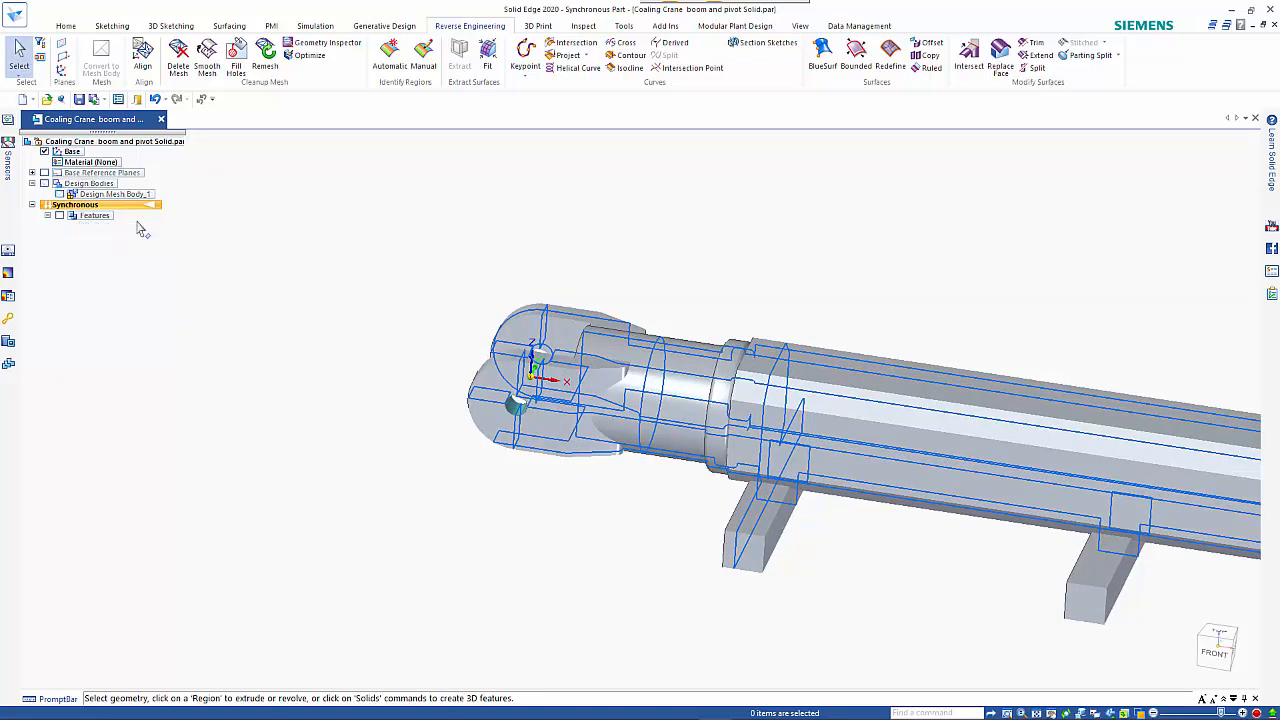
# Step: Hide the design mesh body to leave only the section sketches in view
pyautogui.click(44, 183)
pyautogui.hotkey('ctrl', 'f')
pyautogui.moveTo(285, 304); pyautogui.dragTo(442, 323, button='middle')
pyautogui.moveTo(540, 350); pyautogui.dragTo(570, 363, button='middle')
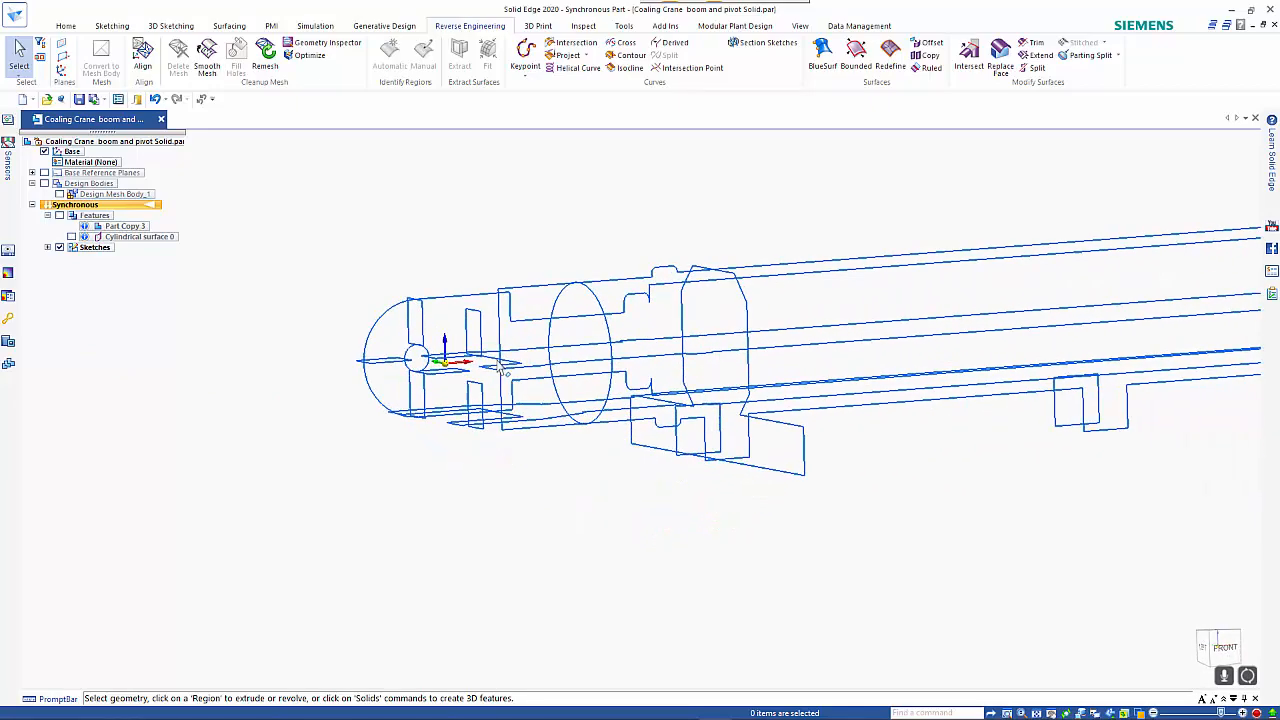
# Step: Select the round section curve through the boom's neck and examine its edit points
pyautogui.click(590, 297)
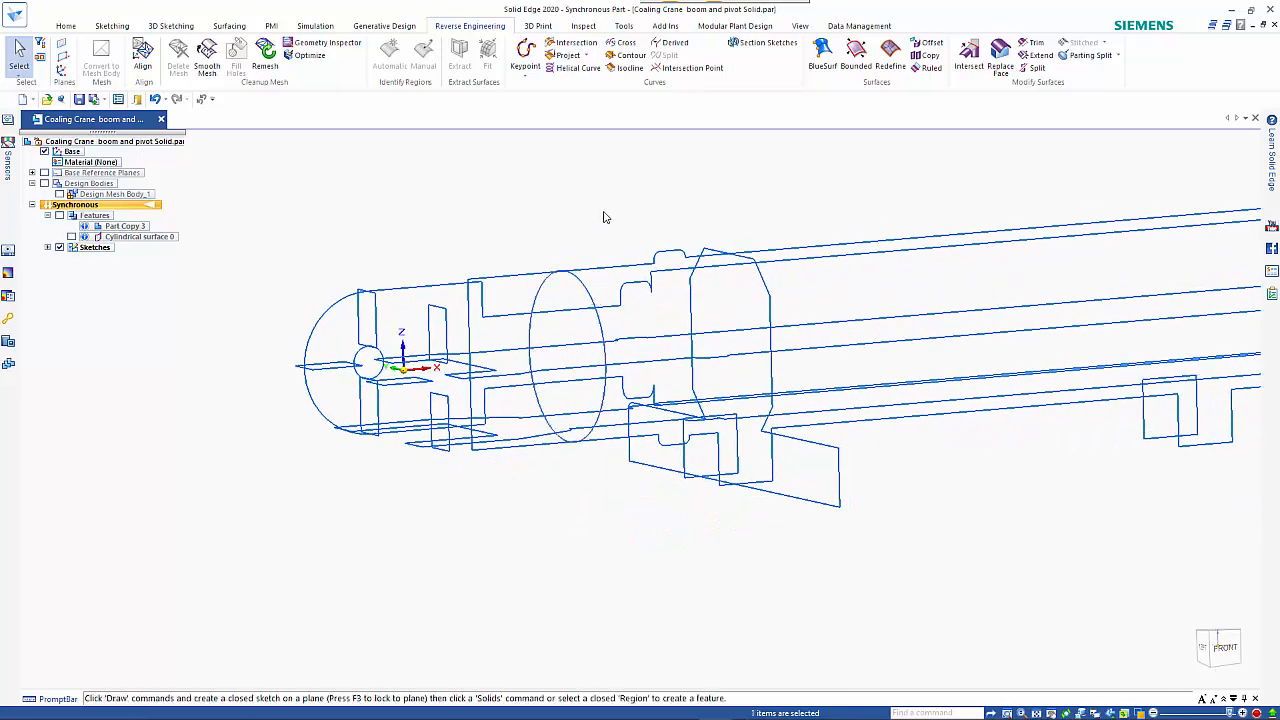
pyautogui.scroll(8, 580, 340)
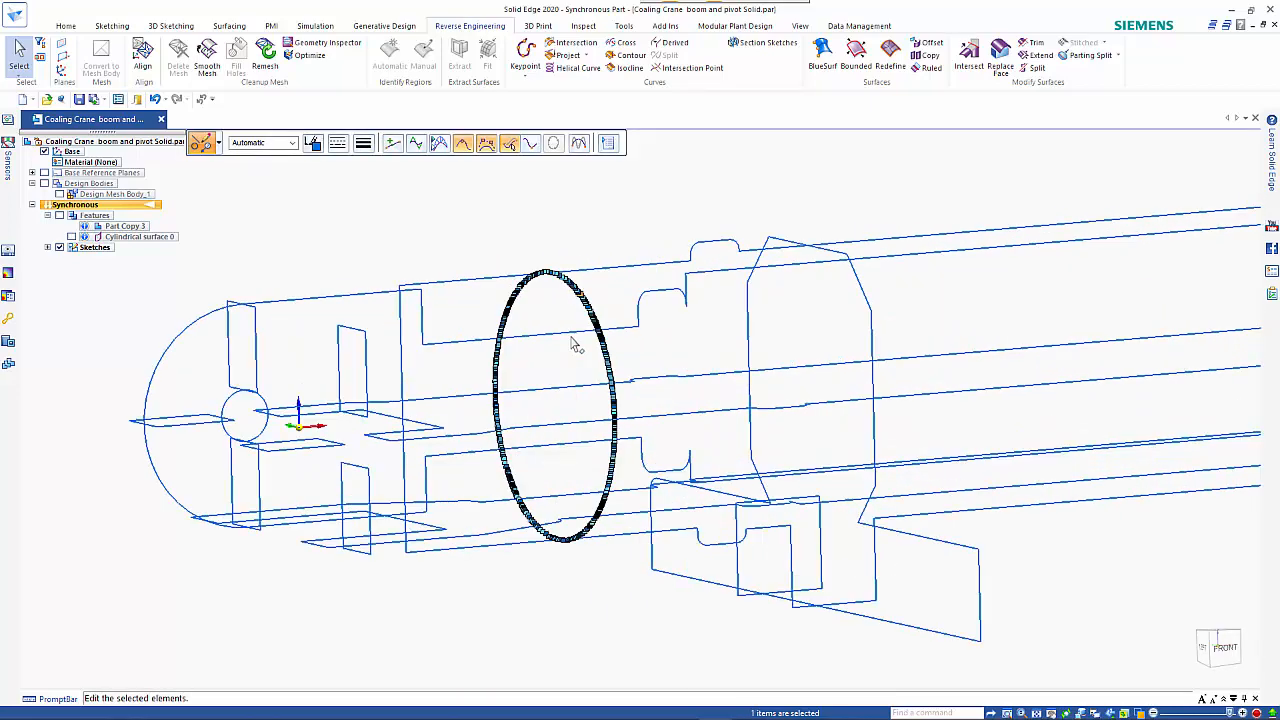
pyautogui.scroll(-6, 605, 312)
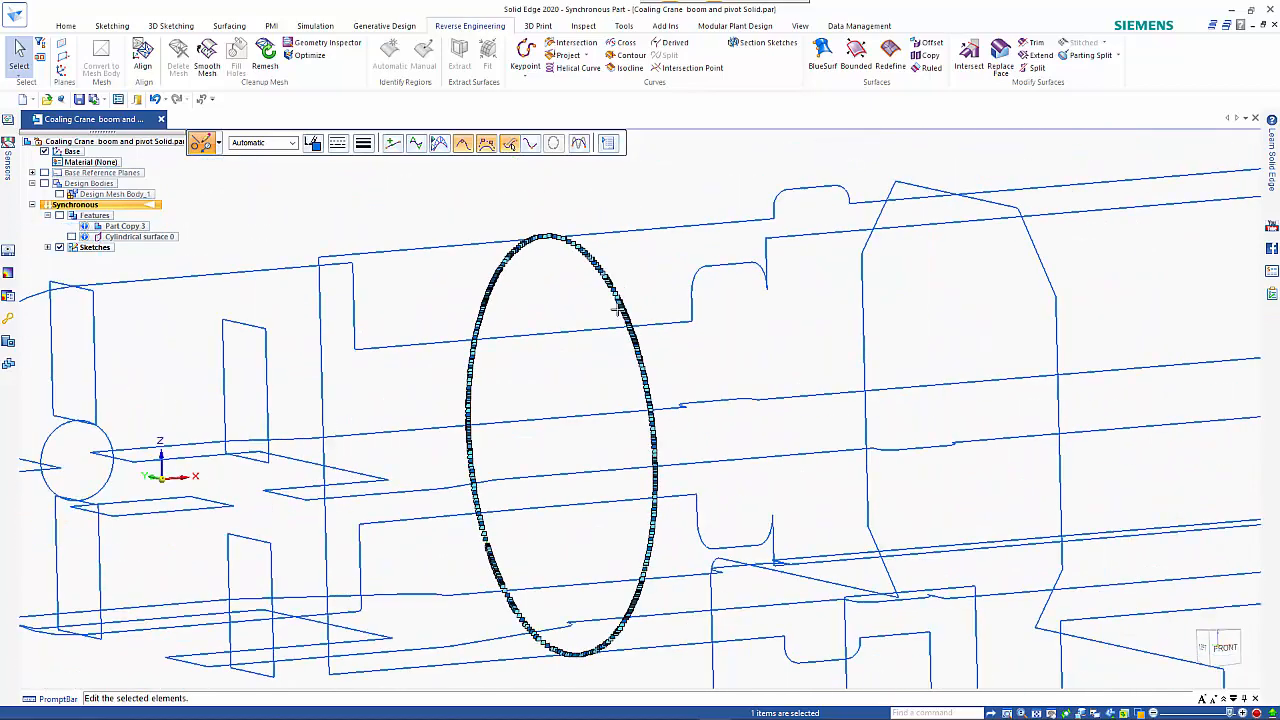
pyautogui.scroll(-4, 620, 318)
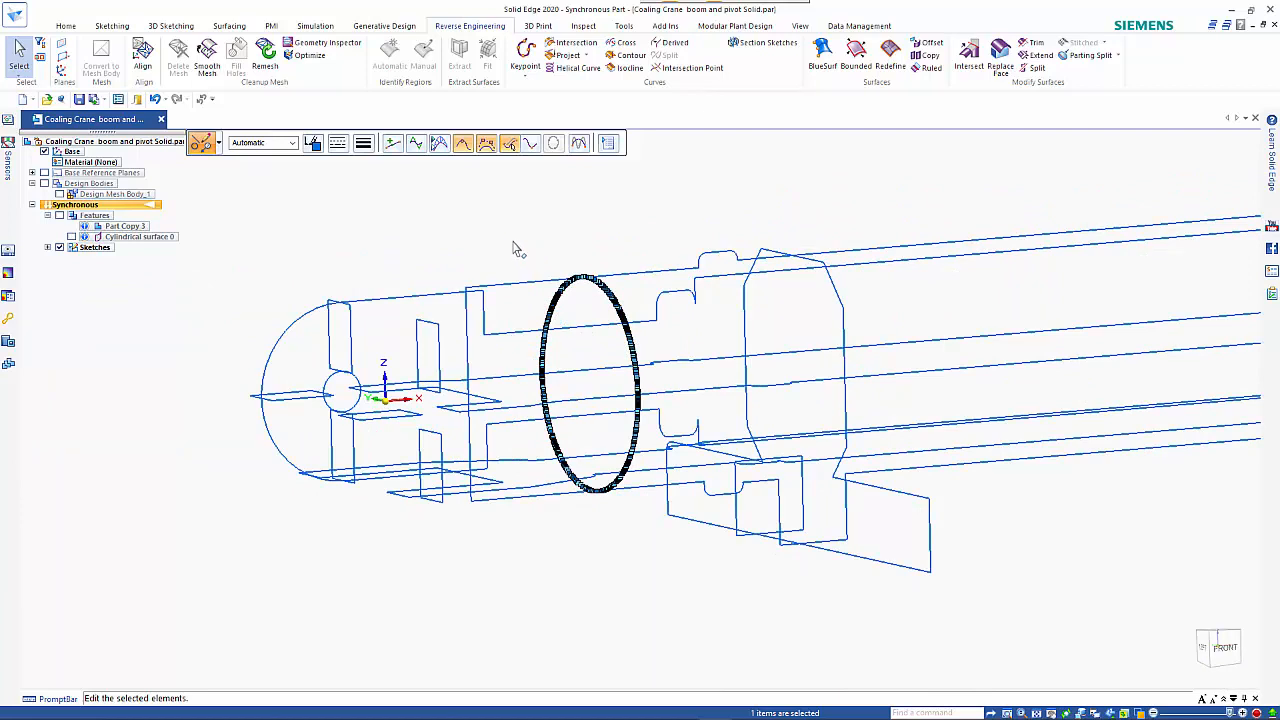
pyautogui.press('Escape')
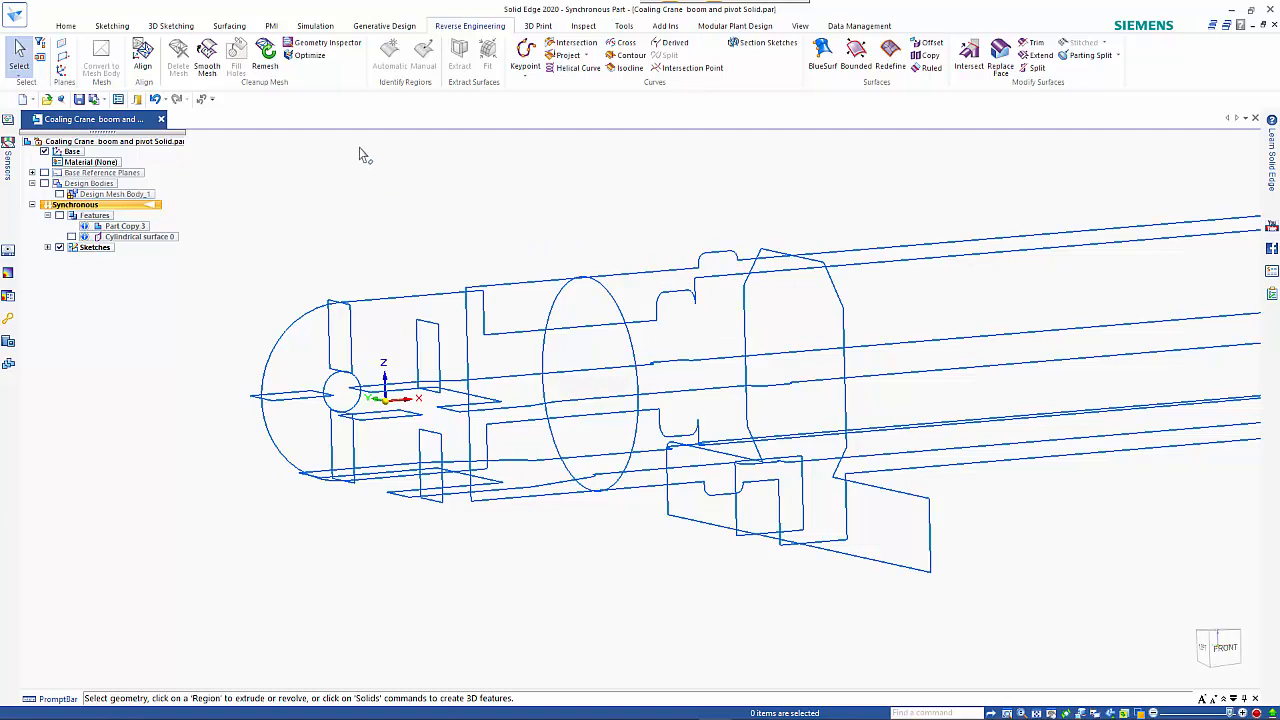
# Step: Add a new part body named Solid Body to the model
pyautogui.click(64, 28)
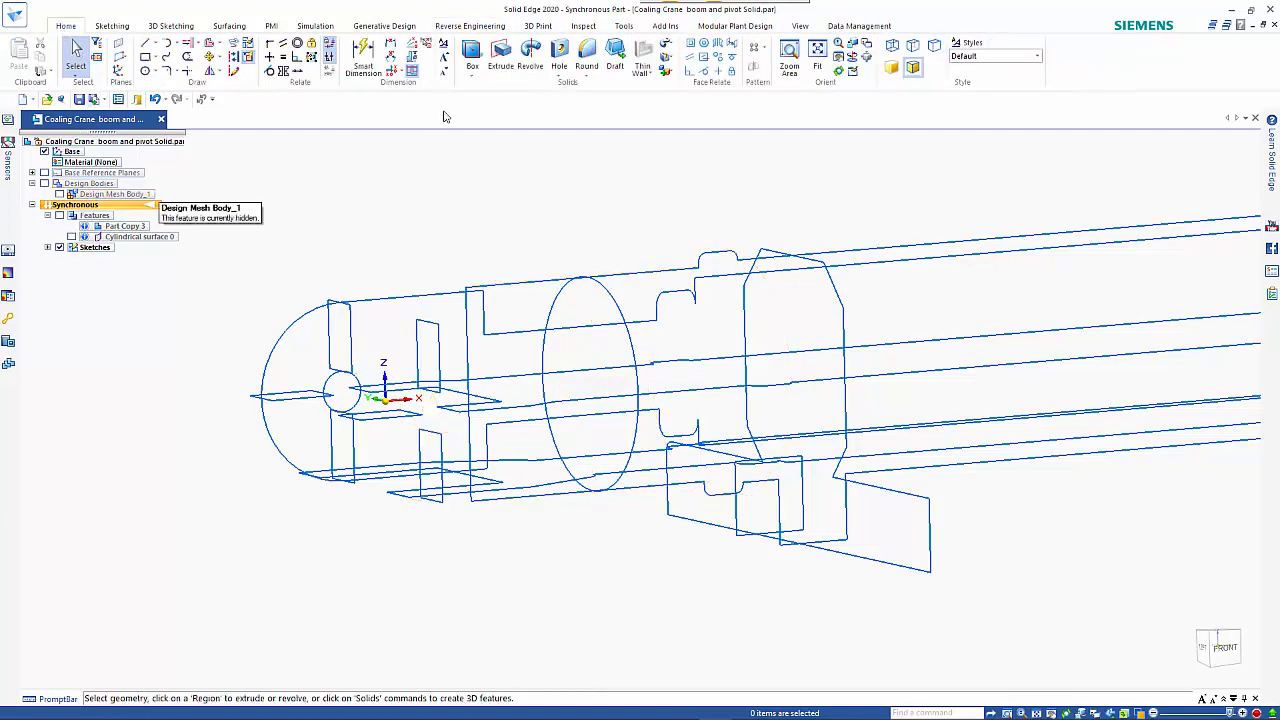
pyautogui.click(667, 73)
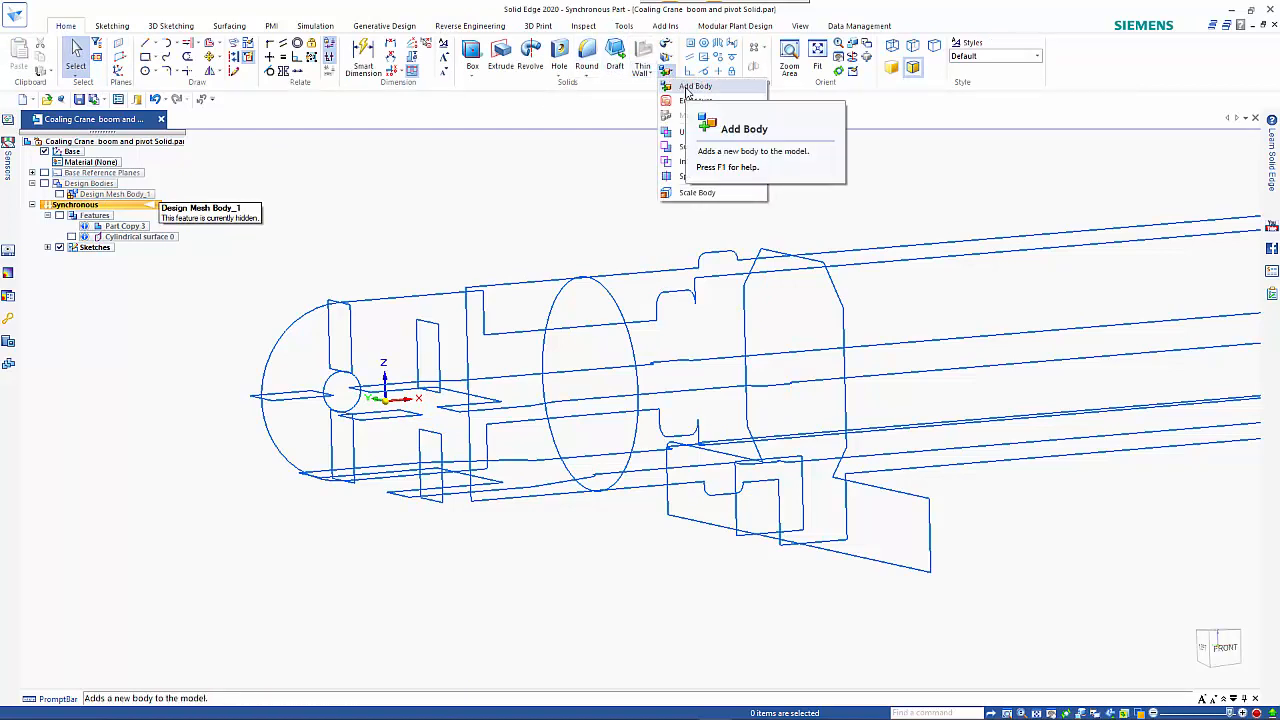
pyautogui.click(690, 86)
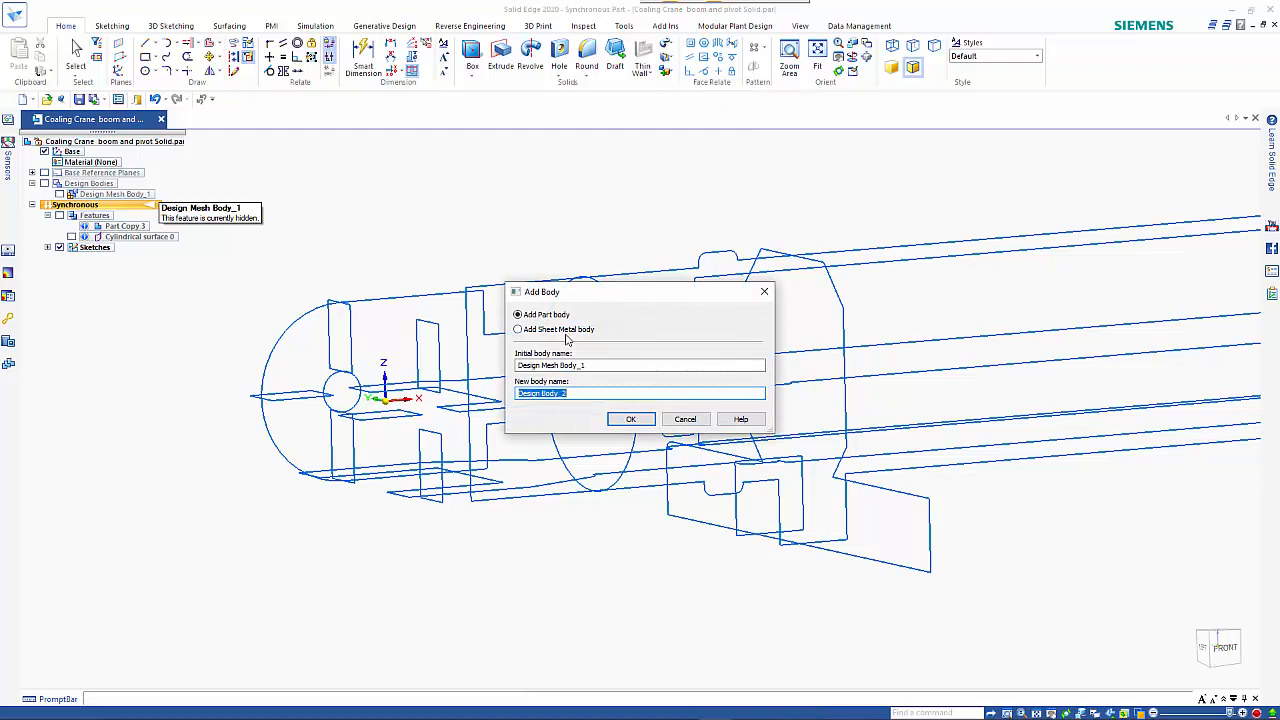
pyautogui.write('Solid Body')
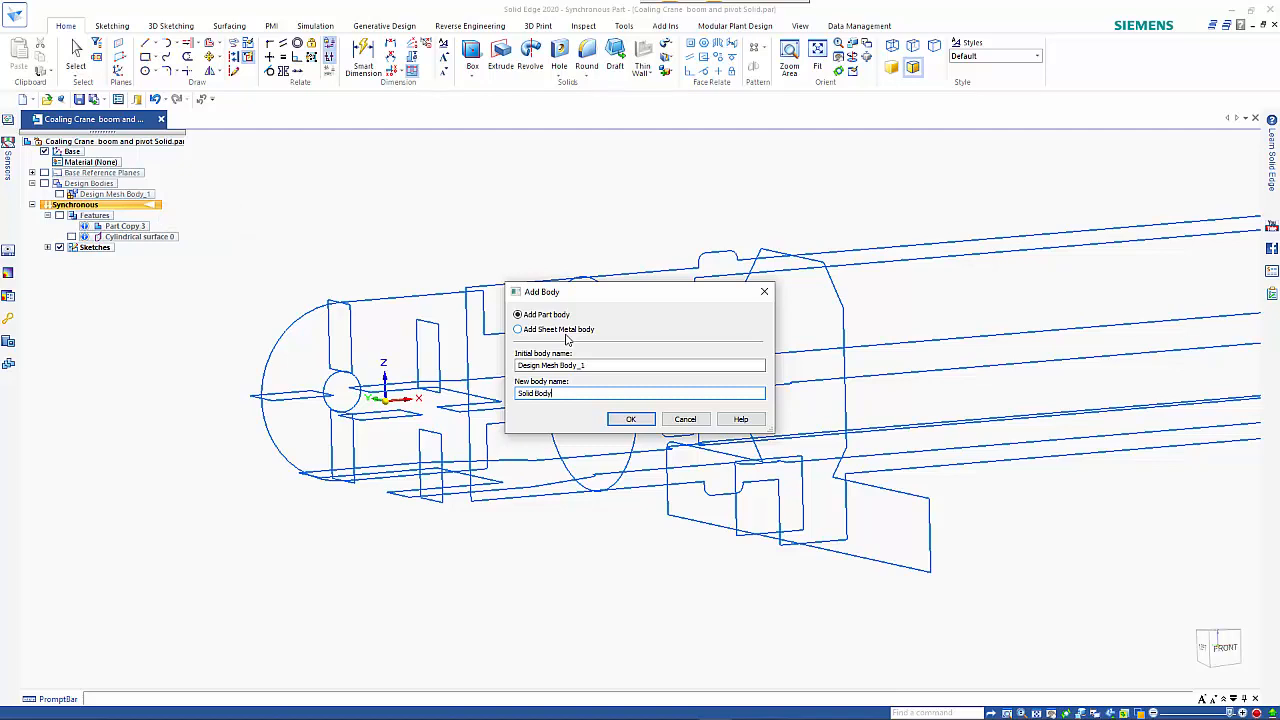
pyautogui.press('Return')
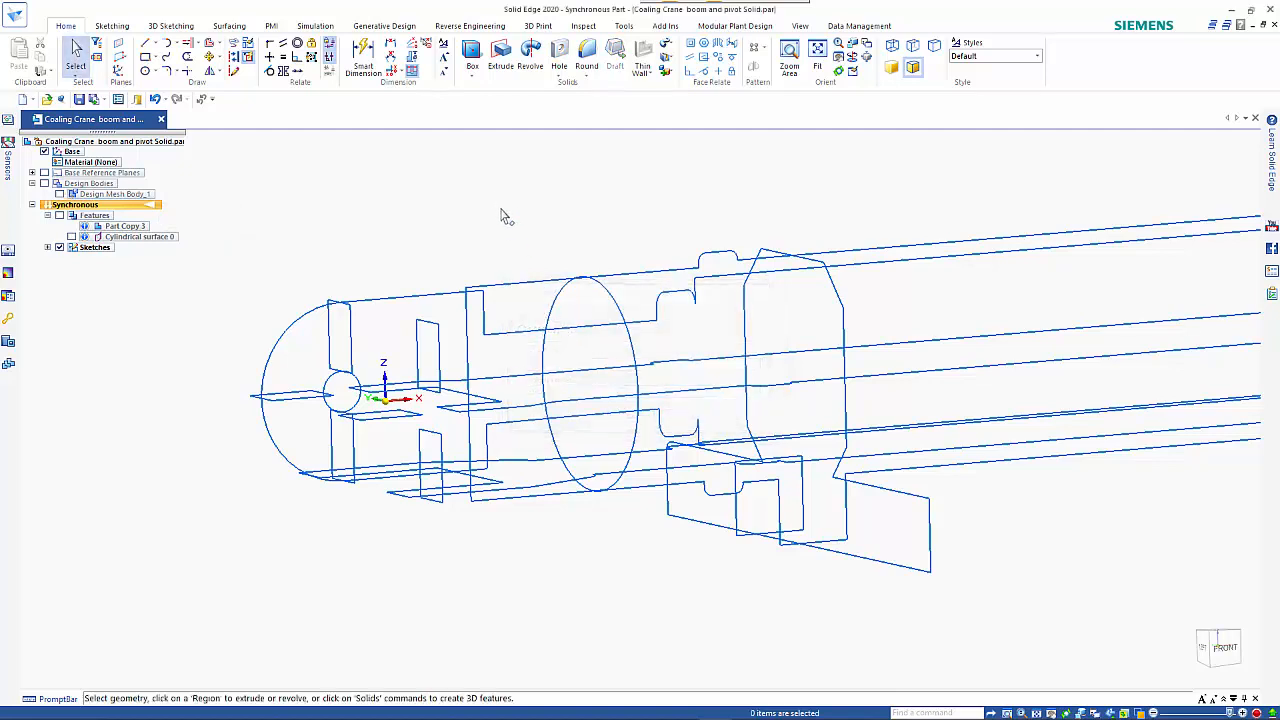
# Step: Expand the sketch collection and its three section sketch groups to review the individual sketches
pyautogui.moveTo(585, 346); pyautogui.dragTo(585, 349, button='middle')
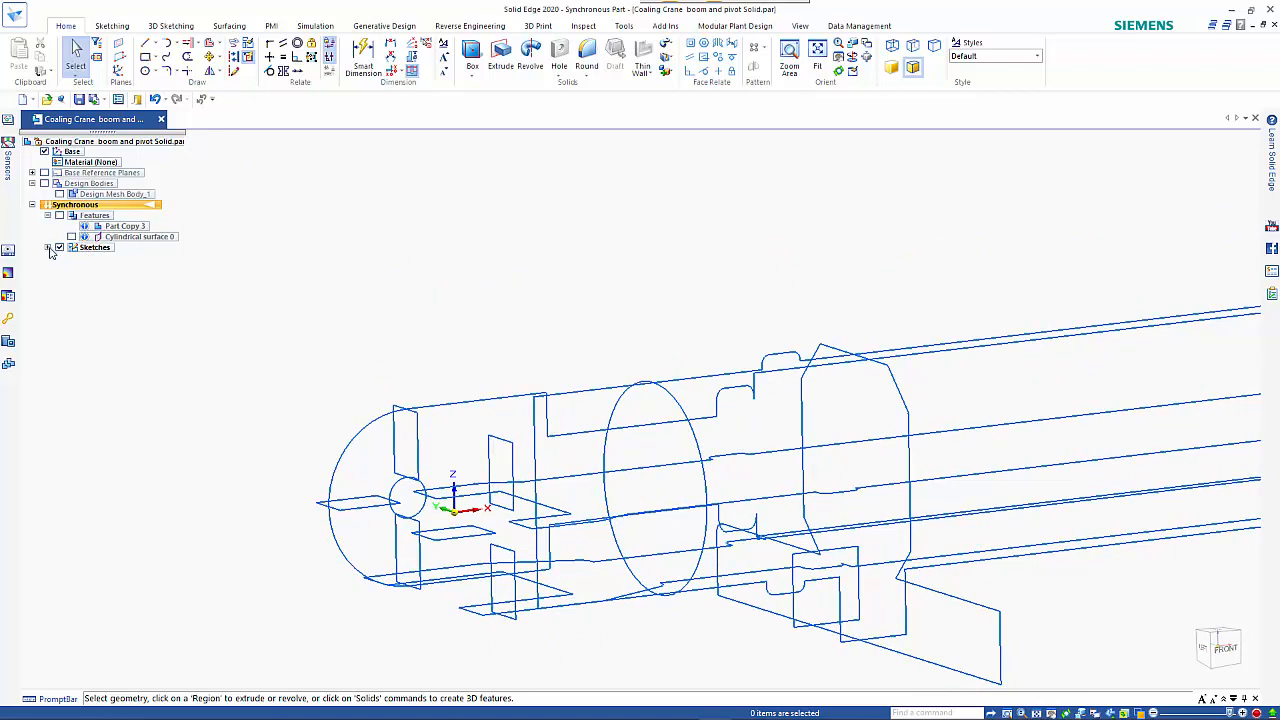
pyautogui.click(48, 248)
pyautogui.click(60, 258)
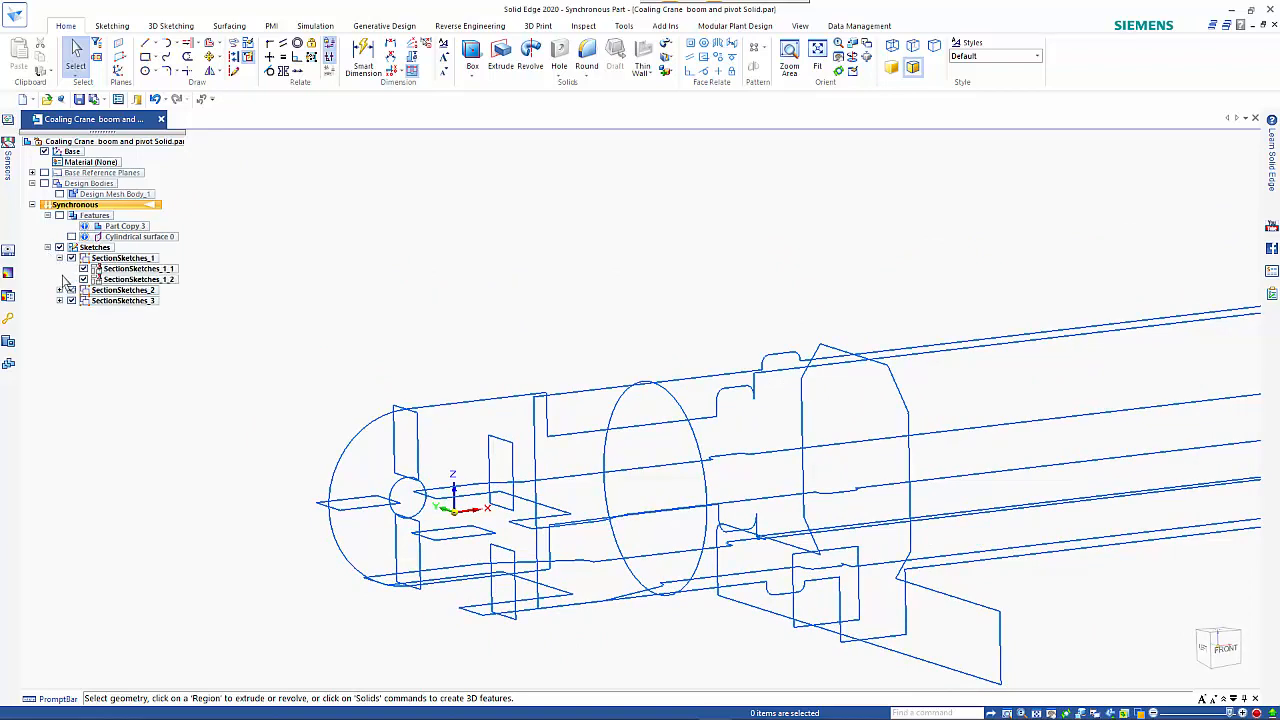
pyautogui.click(60, 290)
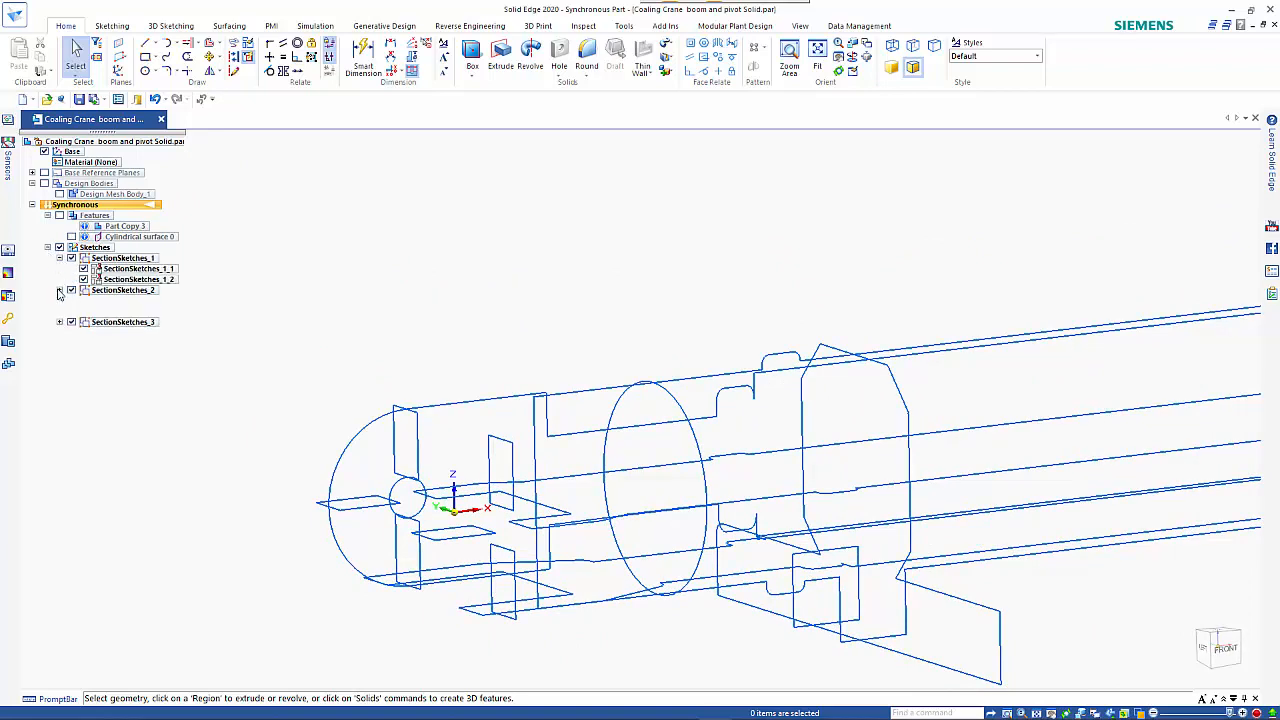
pyautogui.click(59, 322)
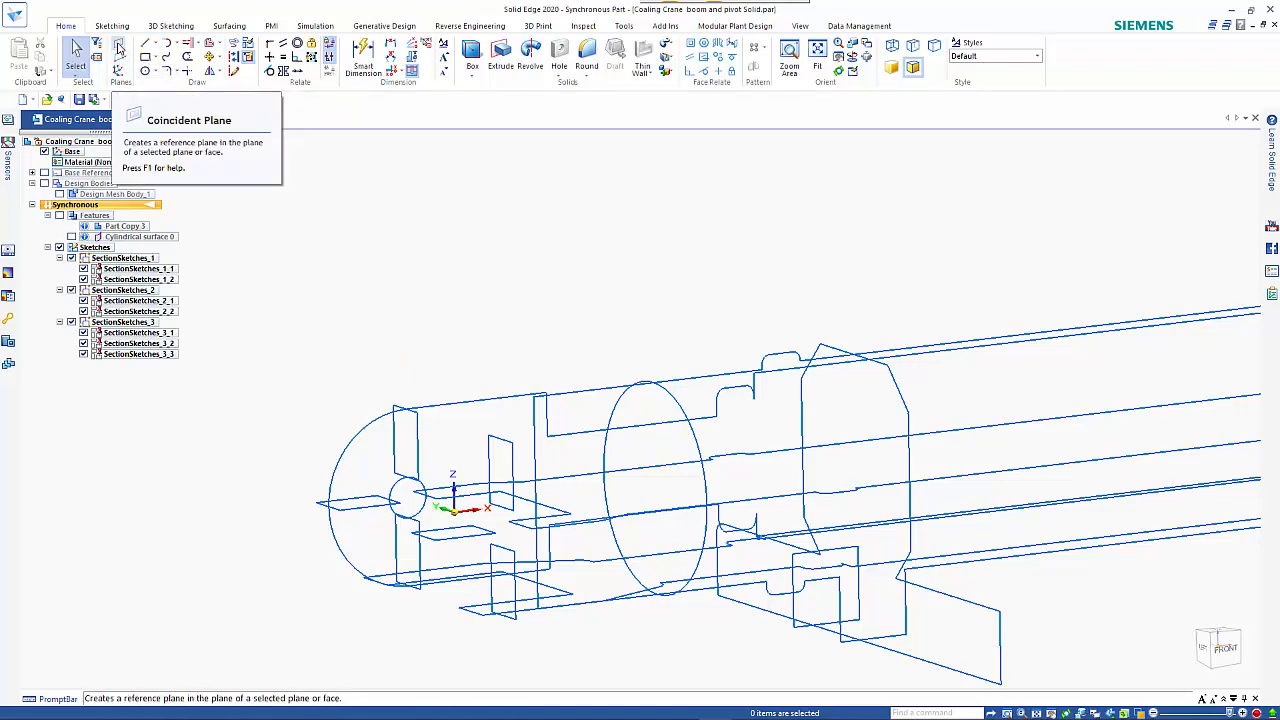
# Step: Create a coincident reference plane on the YZ base plane and move it along X beyond the fork's rounded end
pyautogui.click(119, 47)
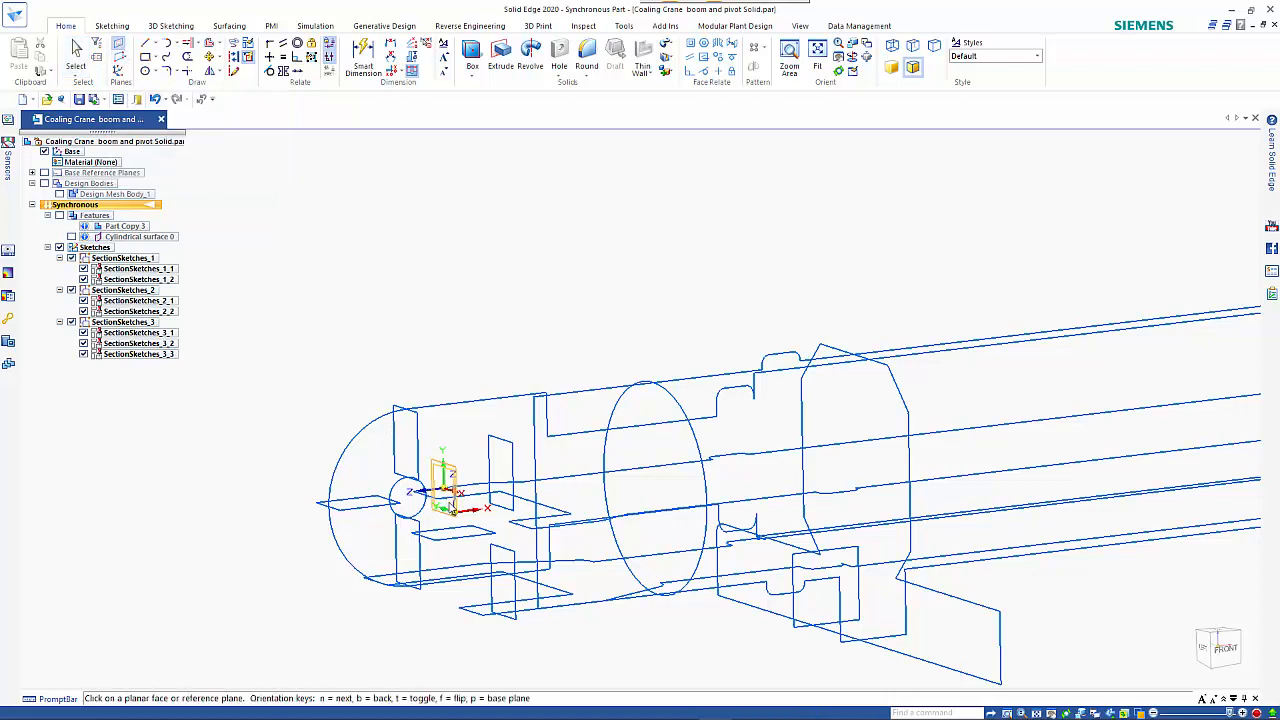
pyautogui.click(452, 508)
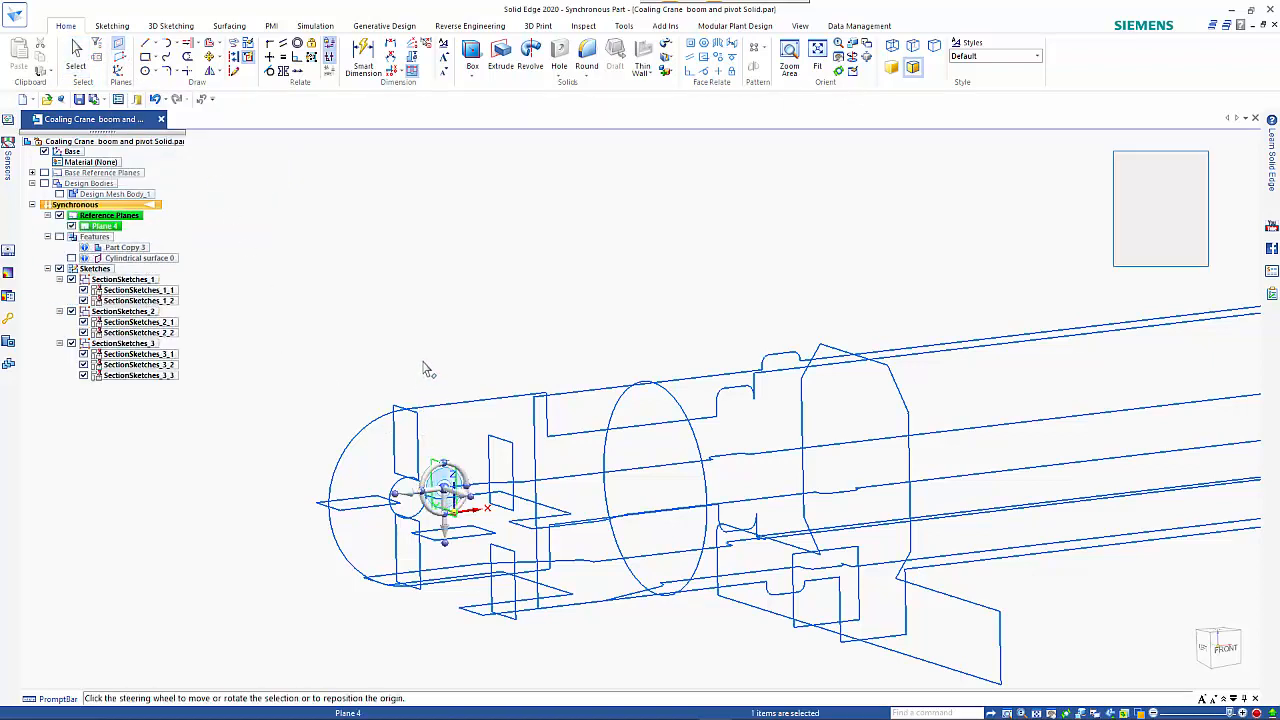
pyautogui.click(430, 492)
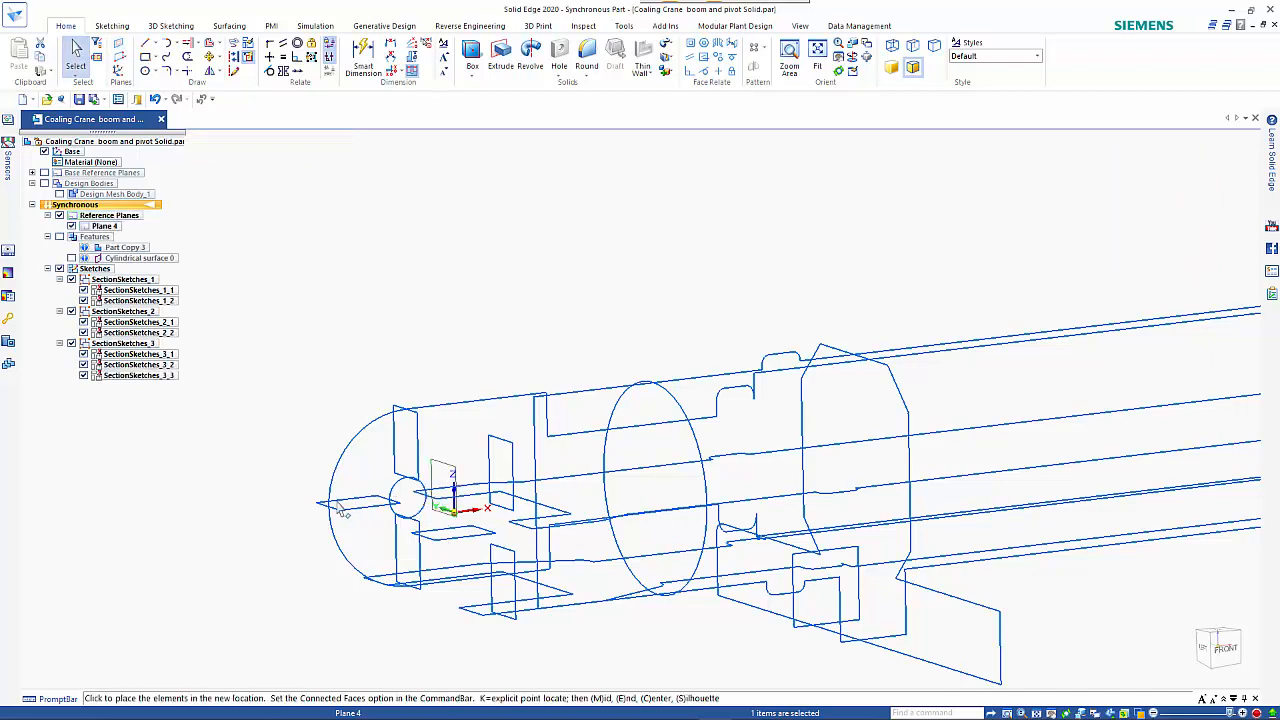
pyautogui.click(267, 515)
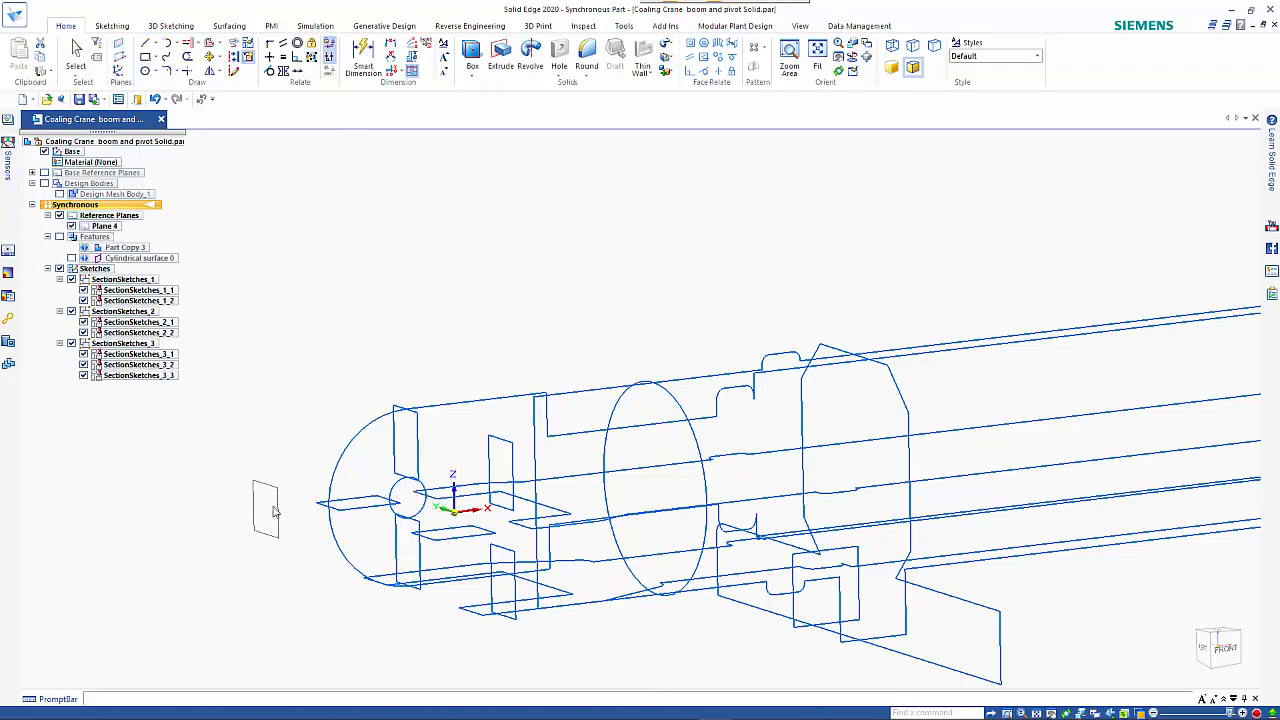
pyautogui.press('Escape')
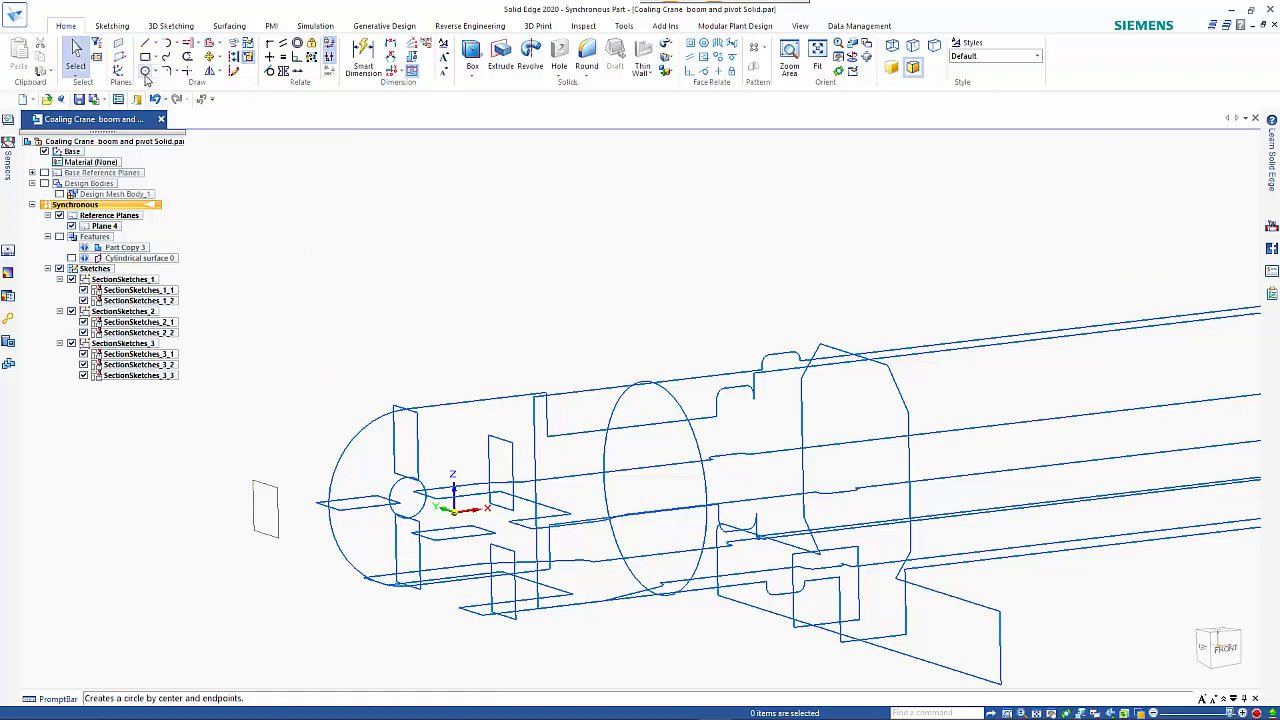
# Step: Draw a 66 mm diameter circle centered on the base origin, locked to the new reference plane beyond the fork
pyautogui.click(146, 76)
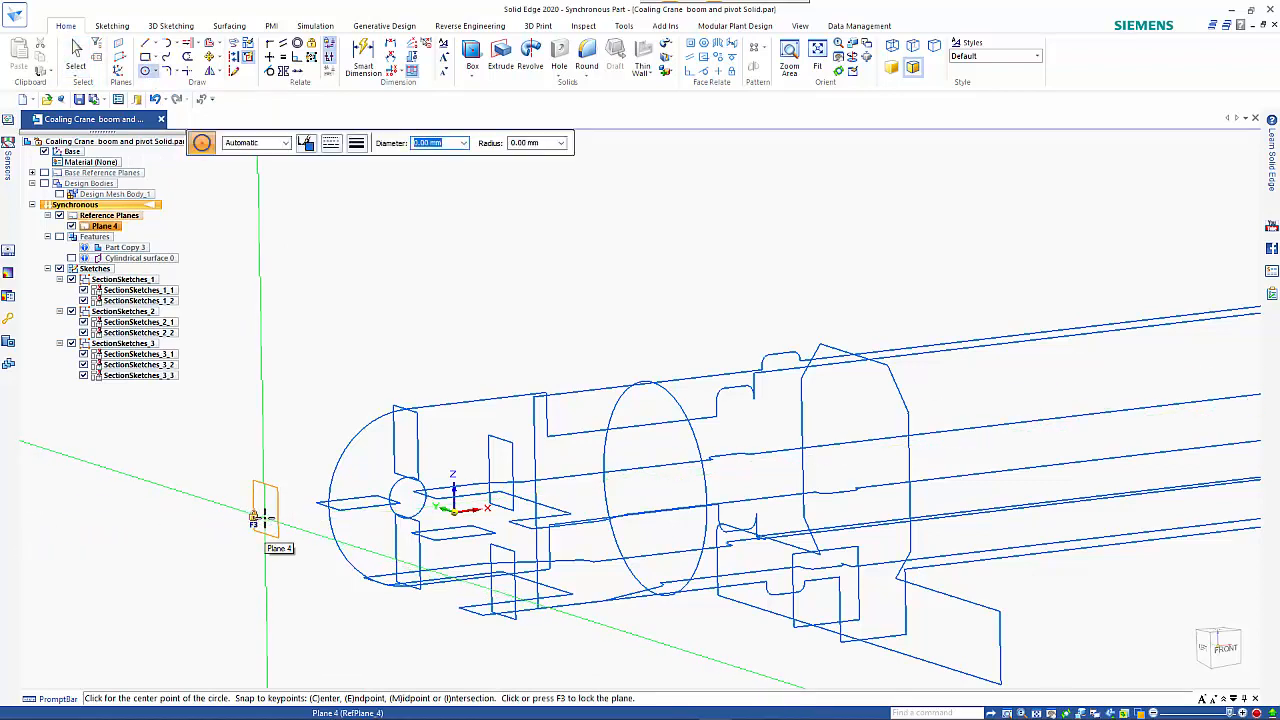
pyautogui.press('F3')
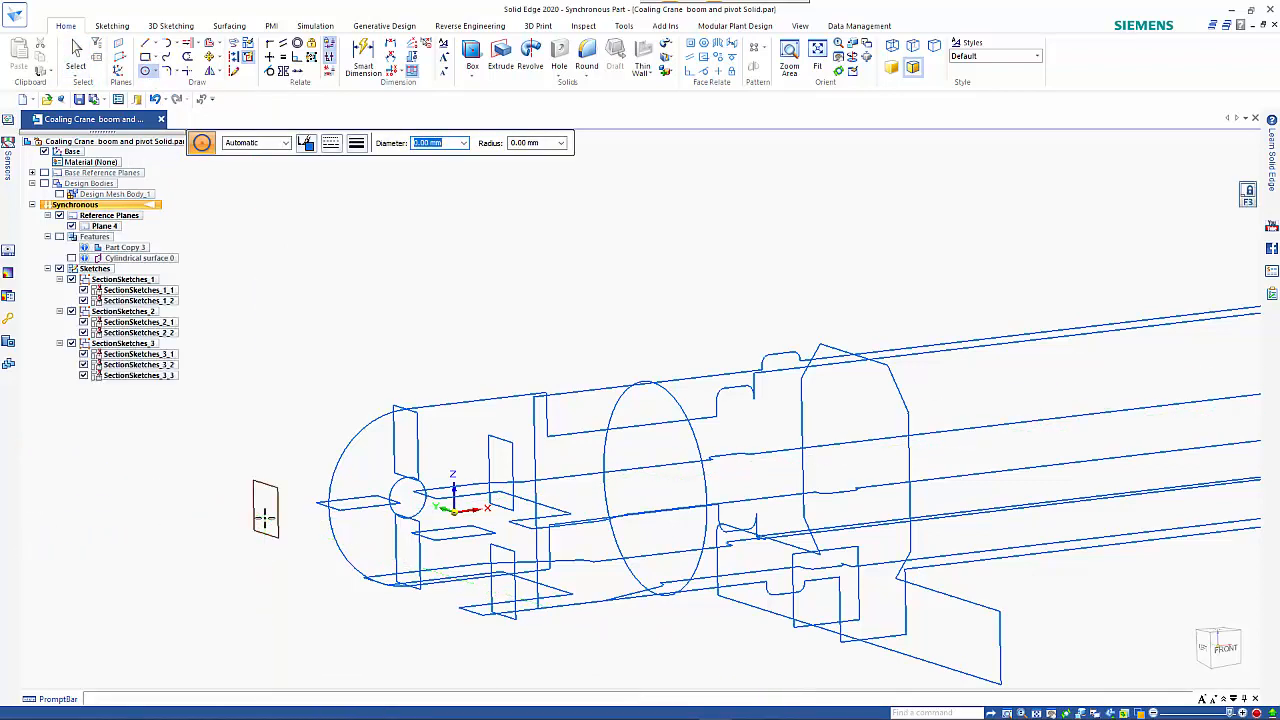
pyautogui.hotkey('ctrl', 'h')
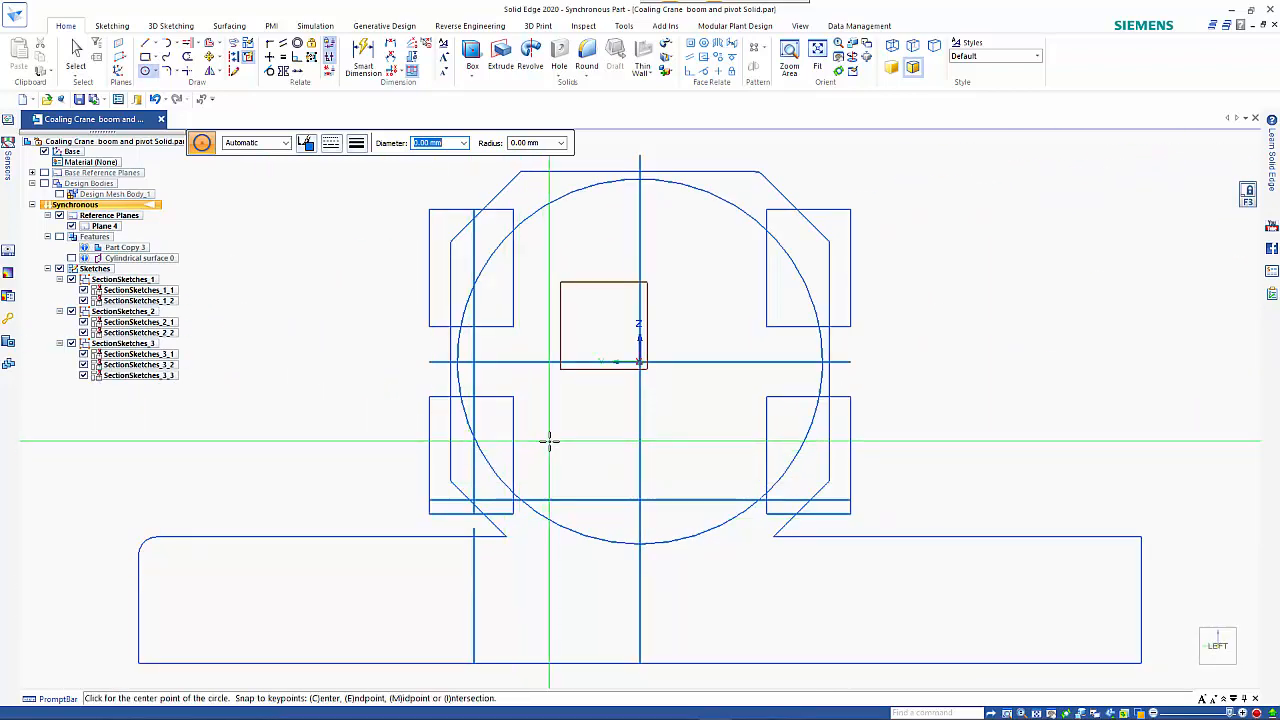
pyautogui.click(640, 362)
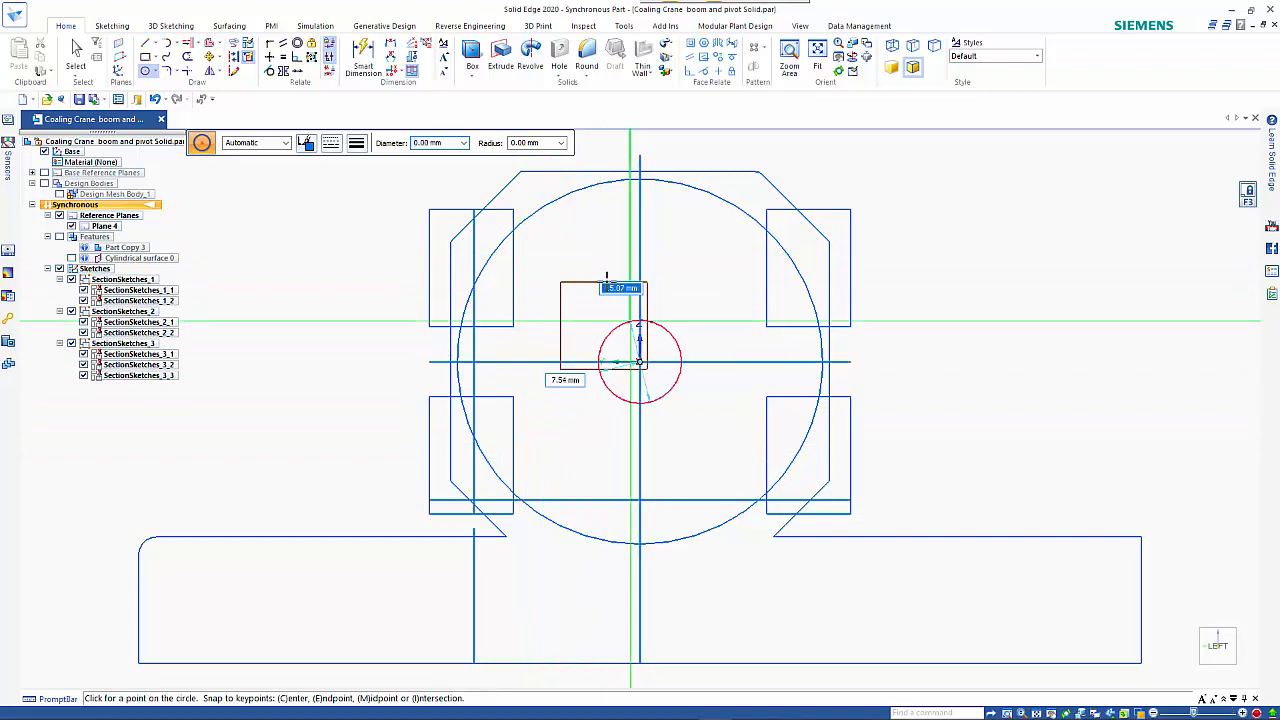
pyautogui.click(604, 188)
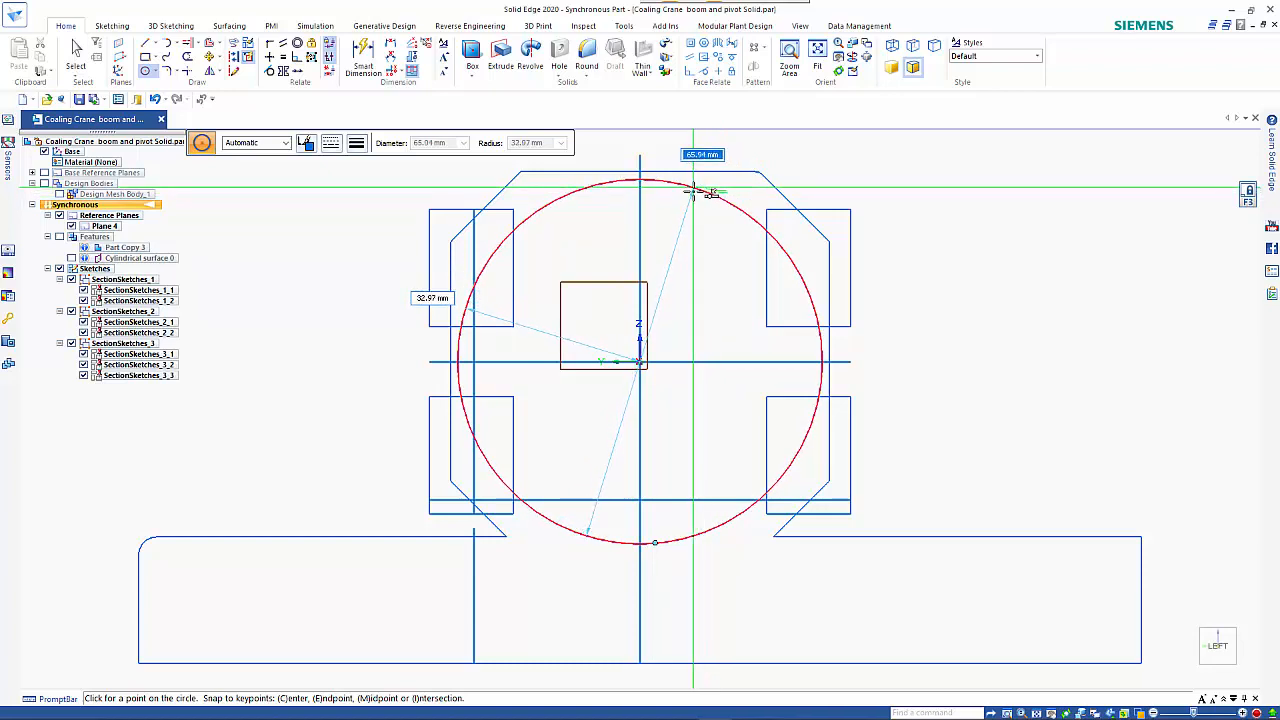
pyautogui.click(692, 190)
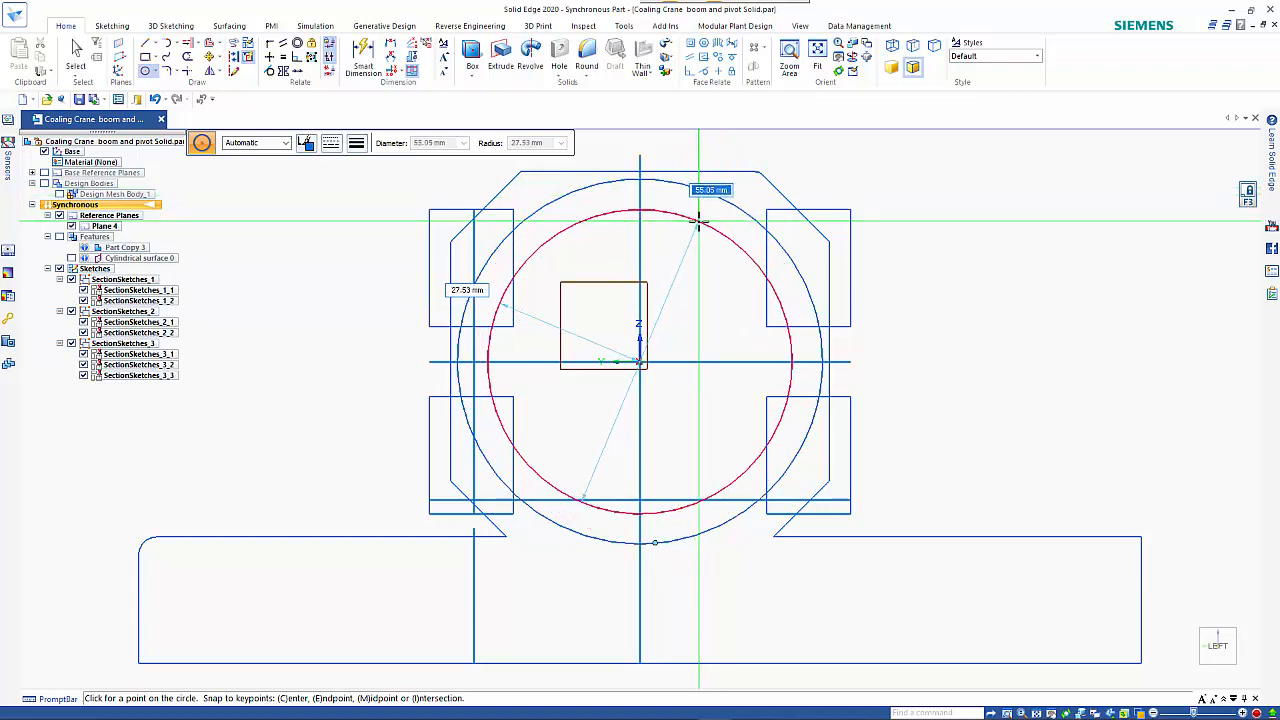
pyautogui.press('Return')
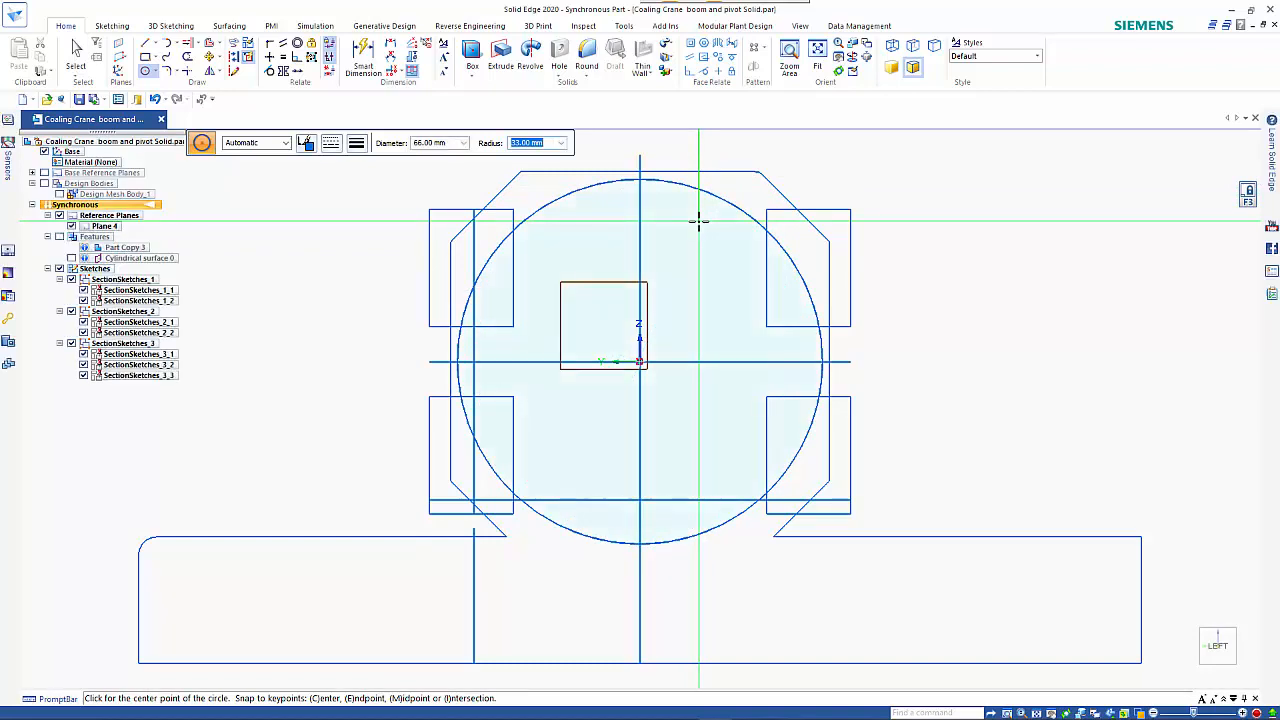
# Step: Unlock the sketch plane and move the 66 mm circle's sketch along X to the section sketch vertex near the base origin
pyautogui.click(1249, 192)
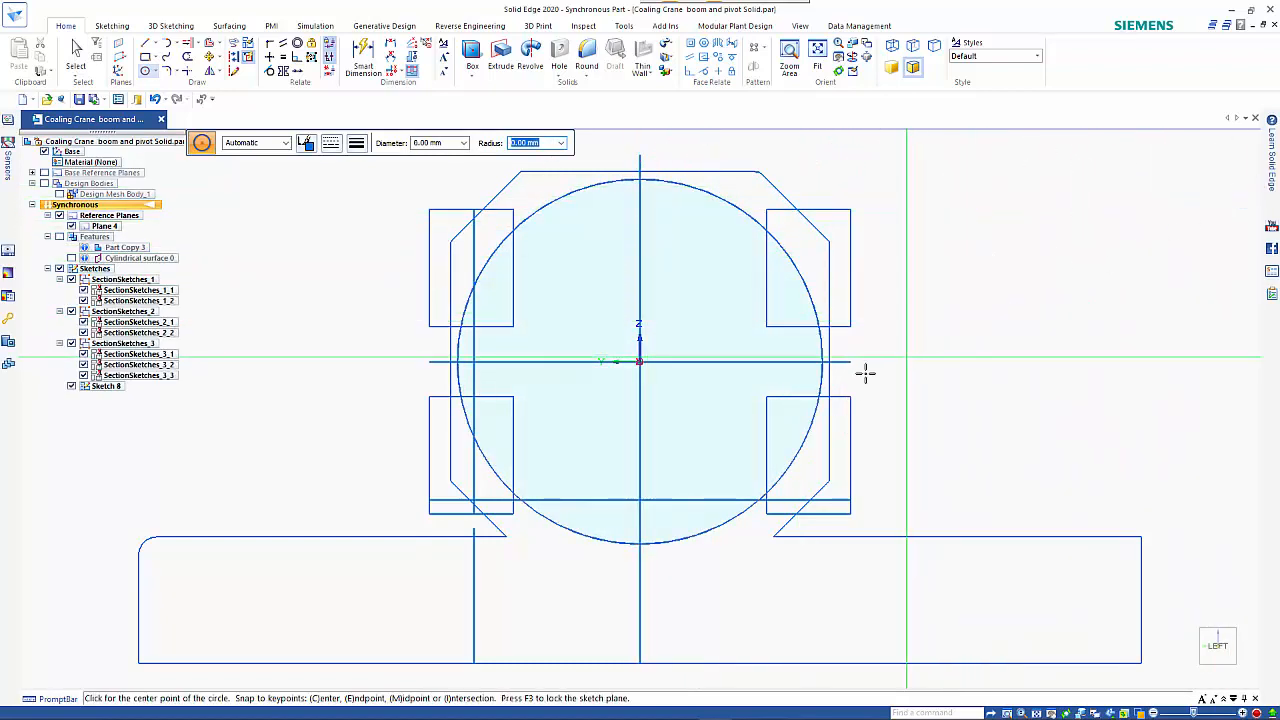
pyautogui.moveTo(848, 363); pyautogui.dragTo(440, 450, button='middle')
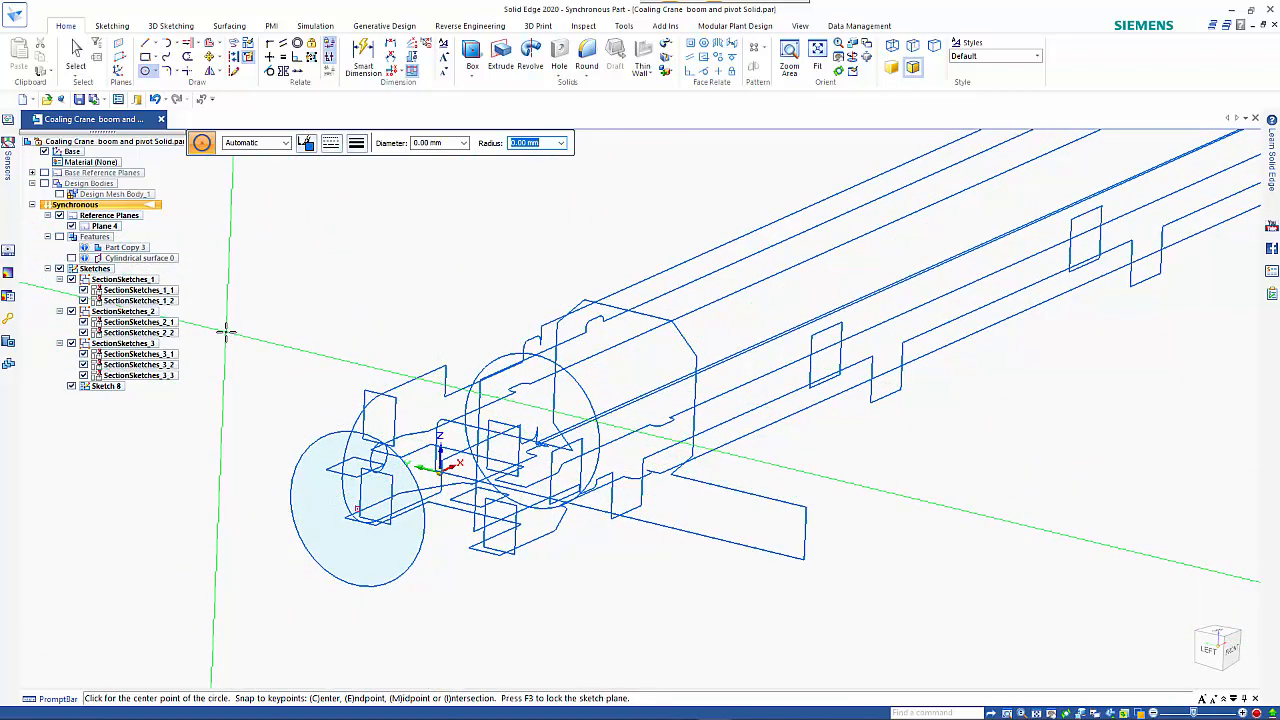
pyautogui.press('Escape')
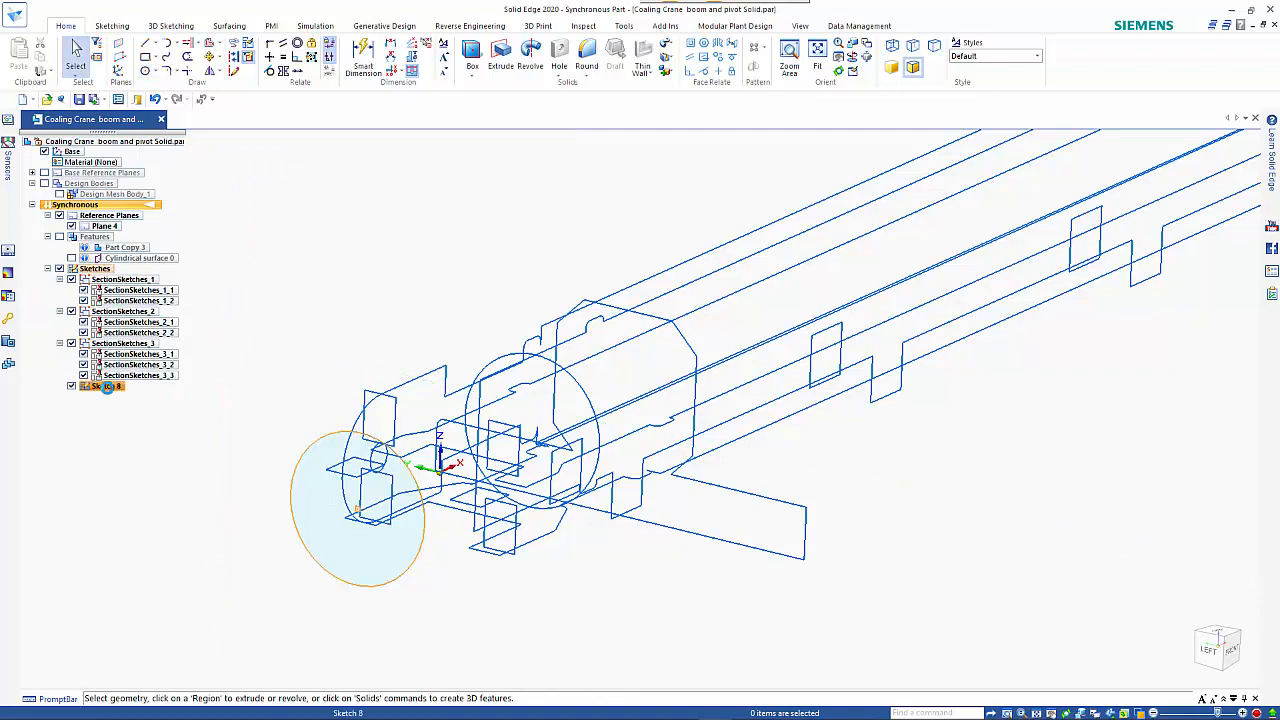
pyautogui.click(107, 386)
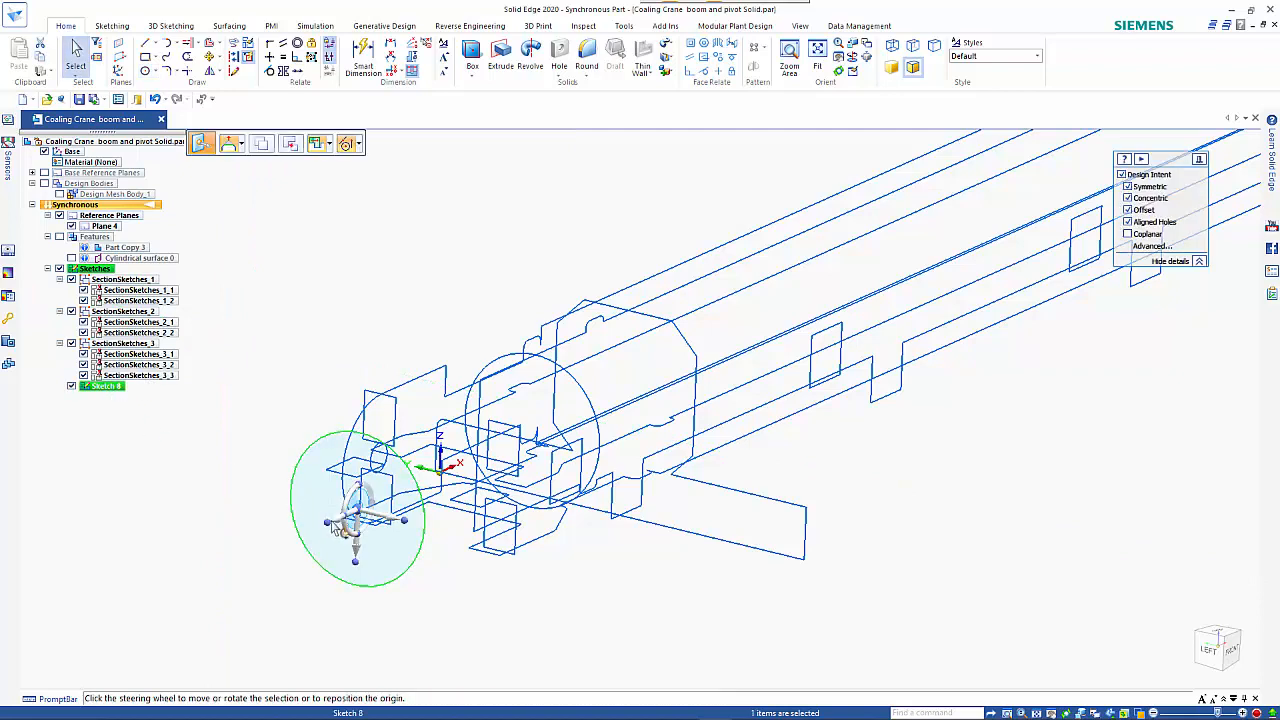
pyautogui.click(337, 528)
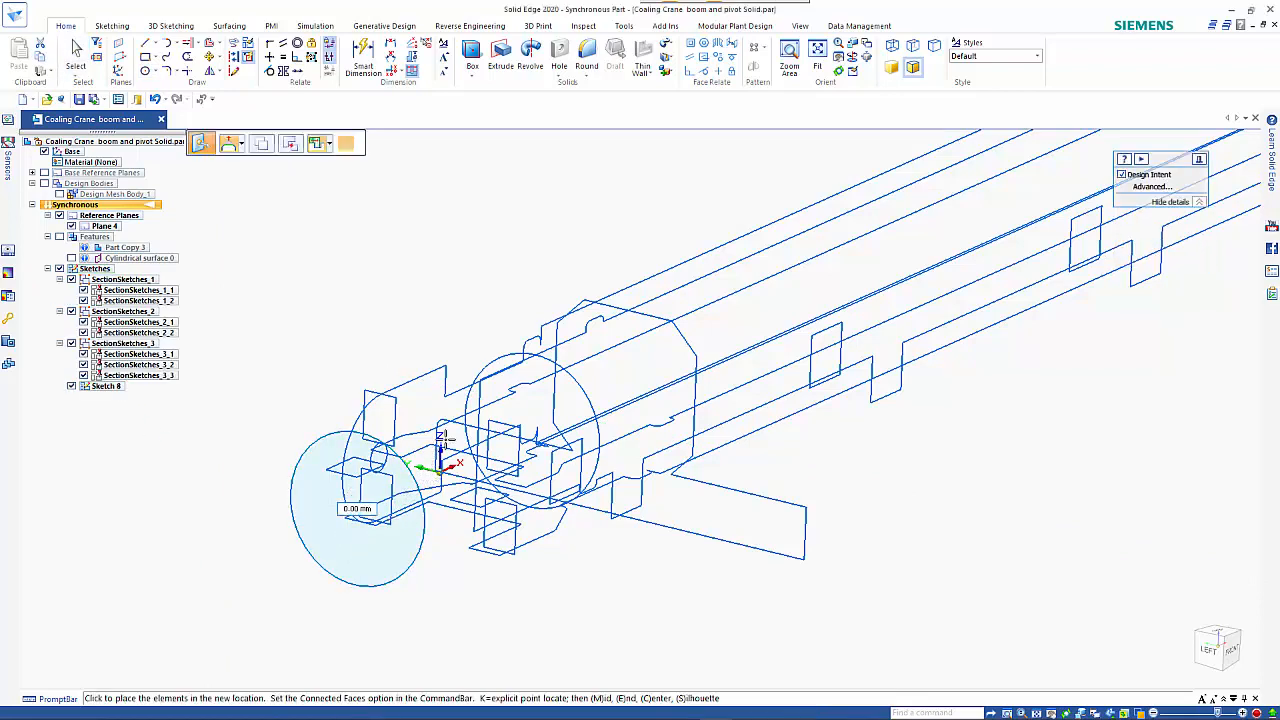
pyautogui.scroll(3, 441, 437)
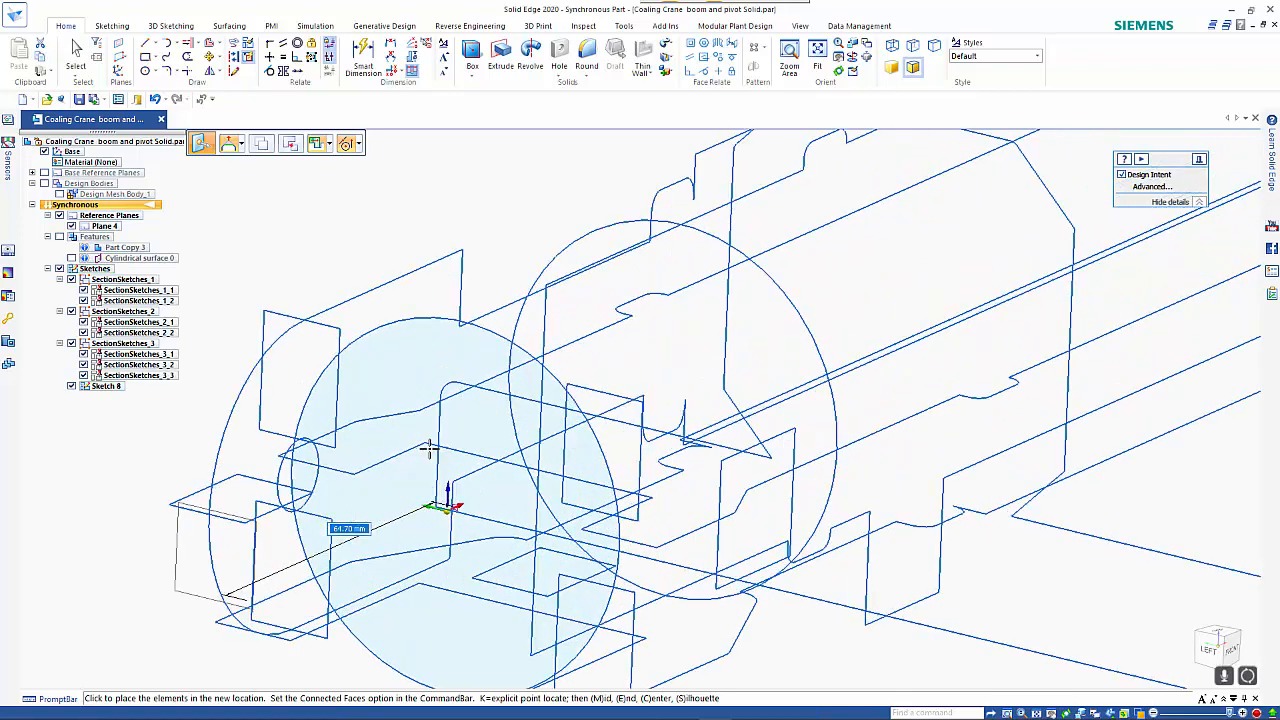
pyautogui.scroll(3, 425, 440)
pyautogui.scroll(1, 417, 430)
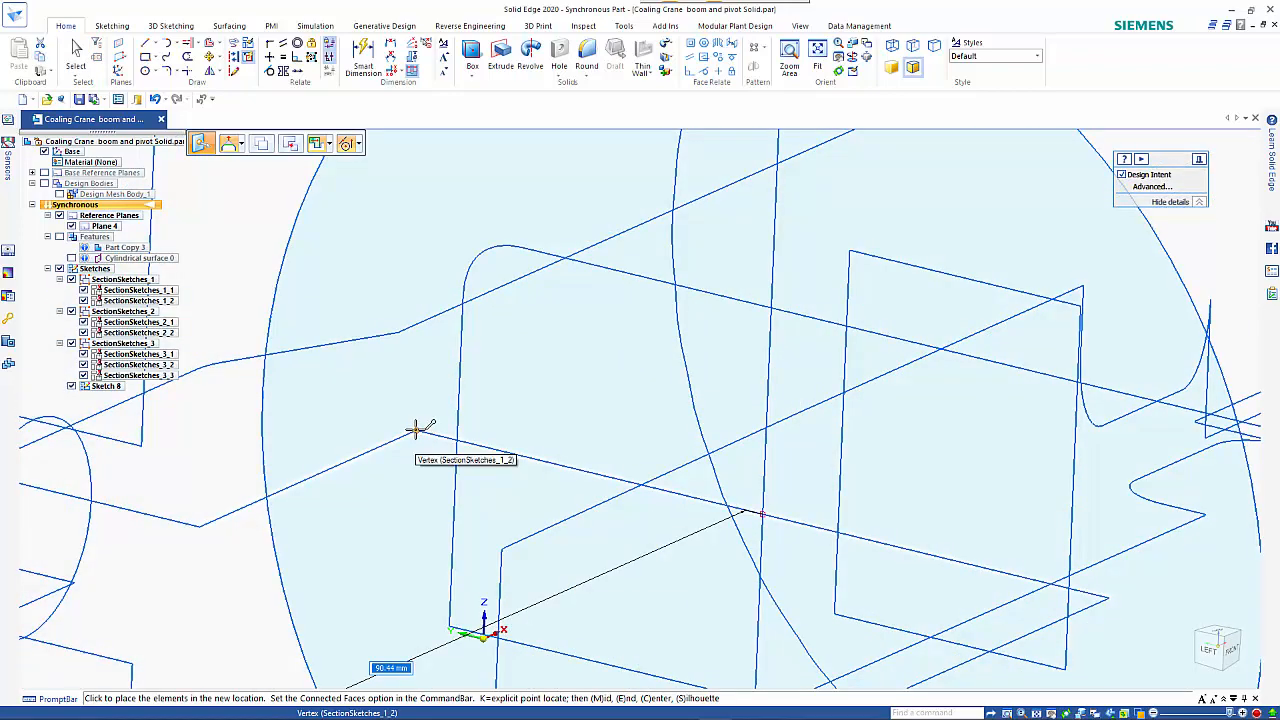
pyautogui.click(415, 430)
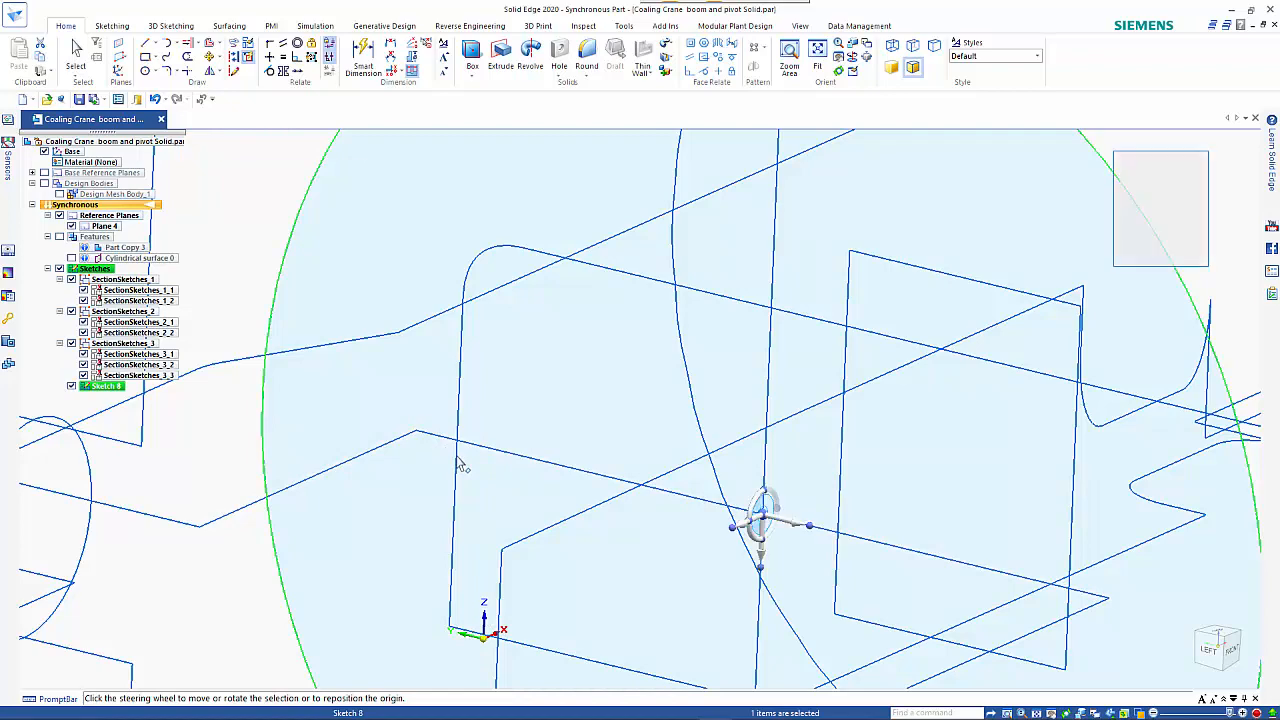
pyautogui.scroll(-5, 462, 466)
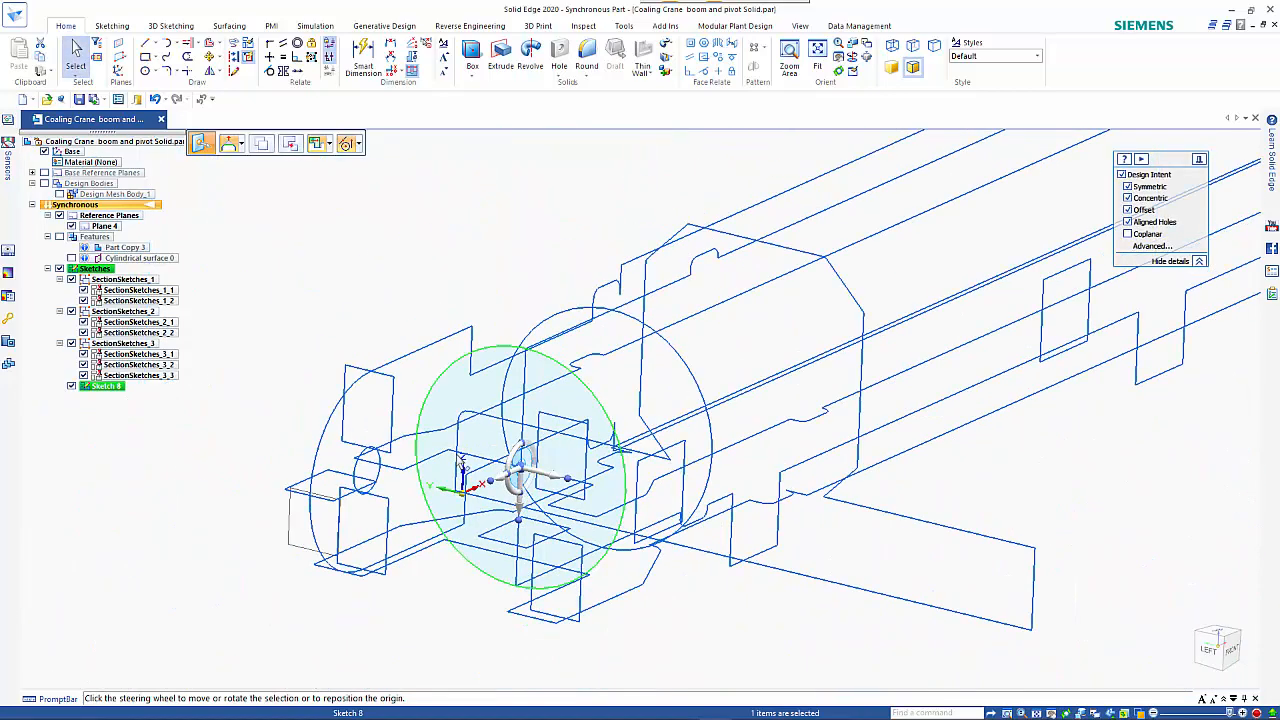
# Step: Extrude the circle region along the boom up to the vertex at the end of the curved notch in the section sketch
pyautogui.click(455, 399)
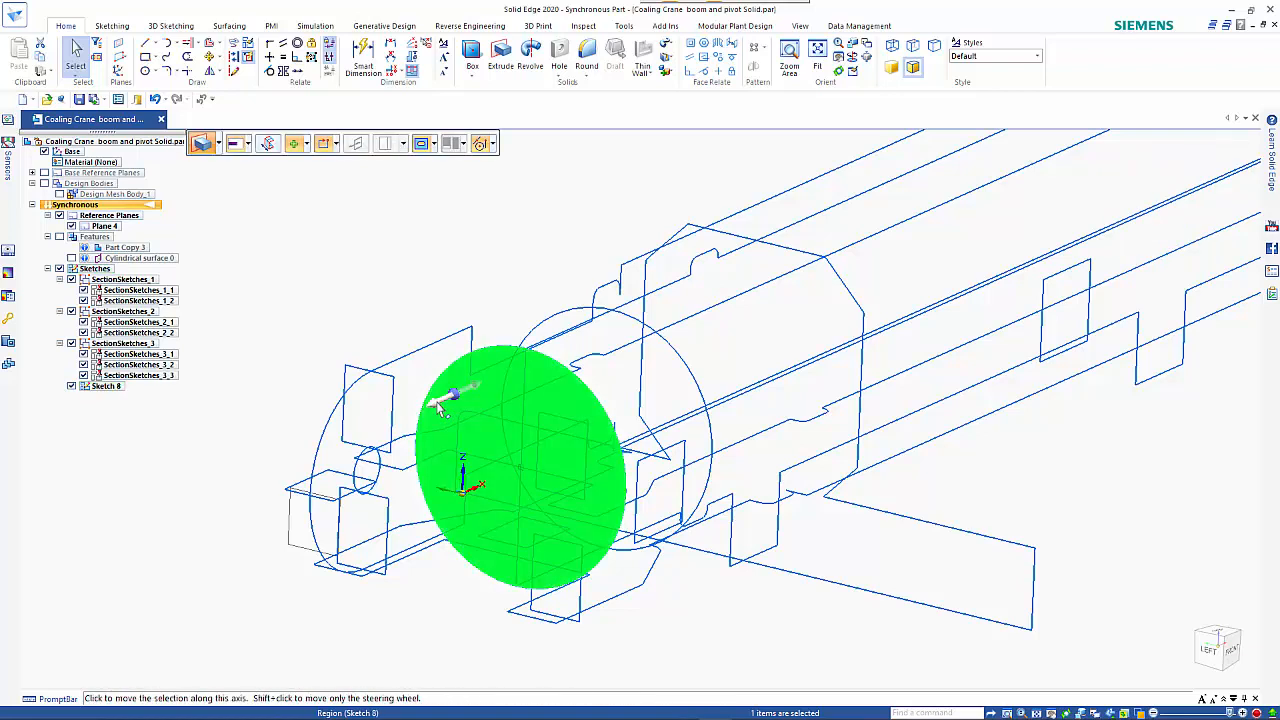
pyautogui.click(437, 402)
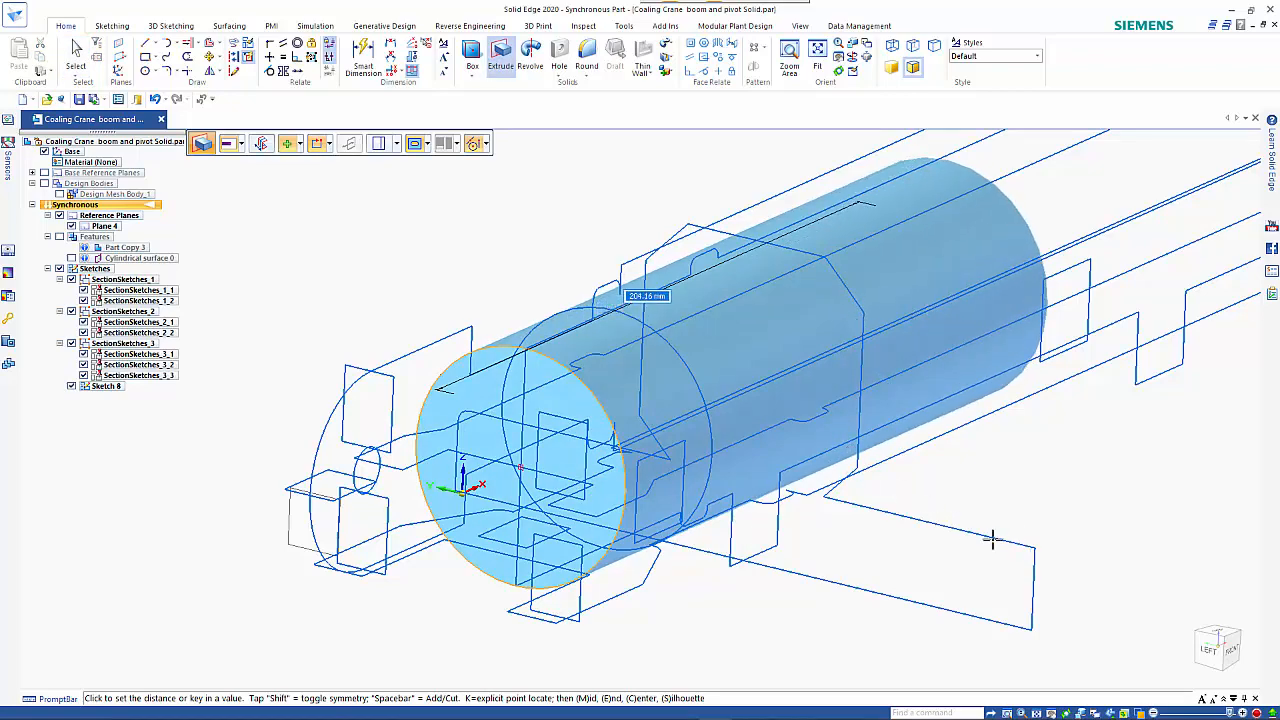
pyautogui.scroll(-2, 808, 497)
pyautogui.moveTo(808, 497); pyautogui.dragTo(797, 497, button='middle')
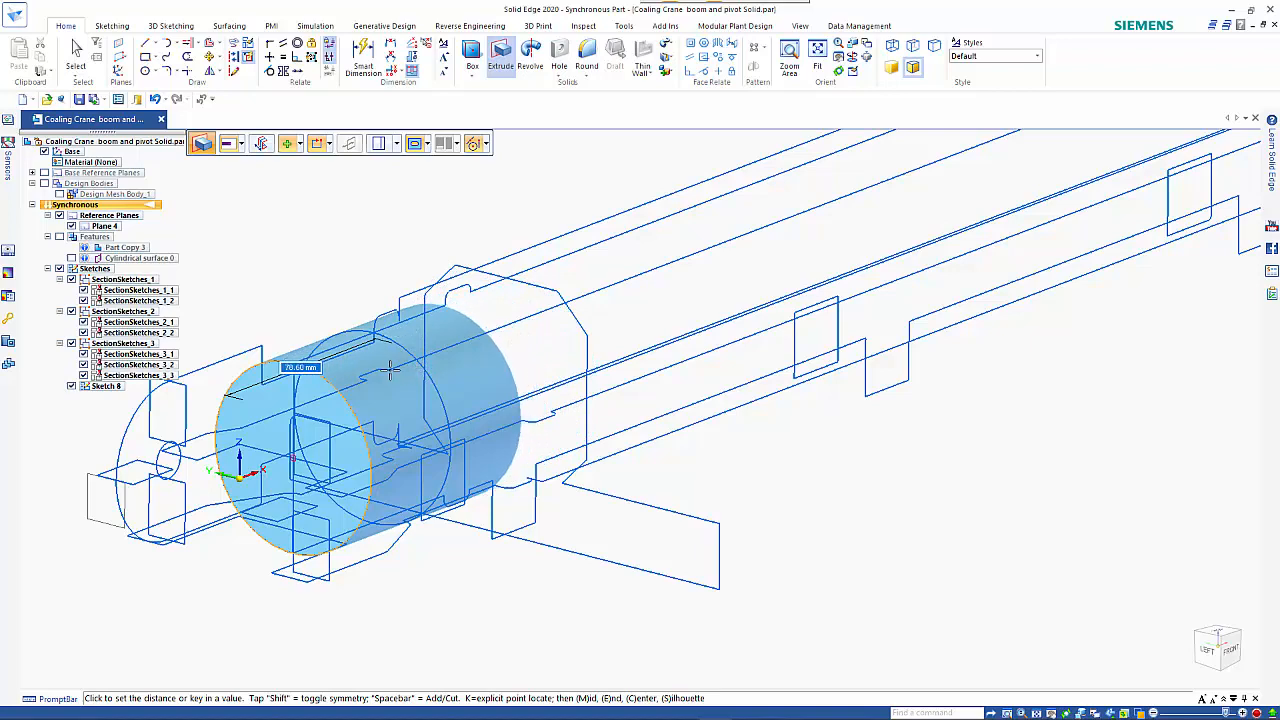
pyautogui.scroll(5, 388, 373)
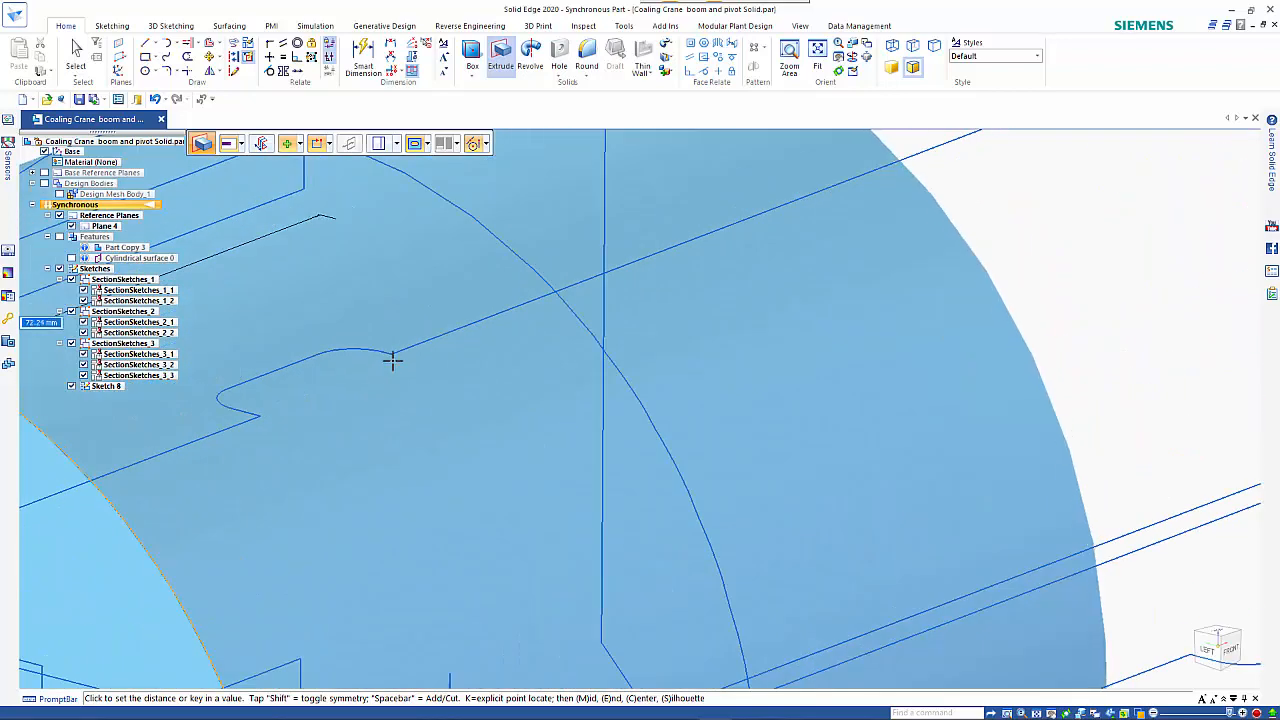
pyautogui.click(395, 350)
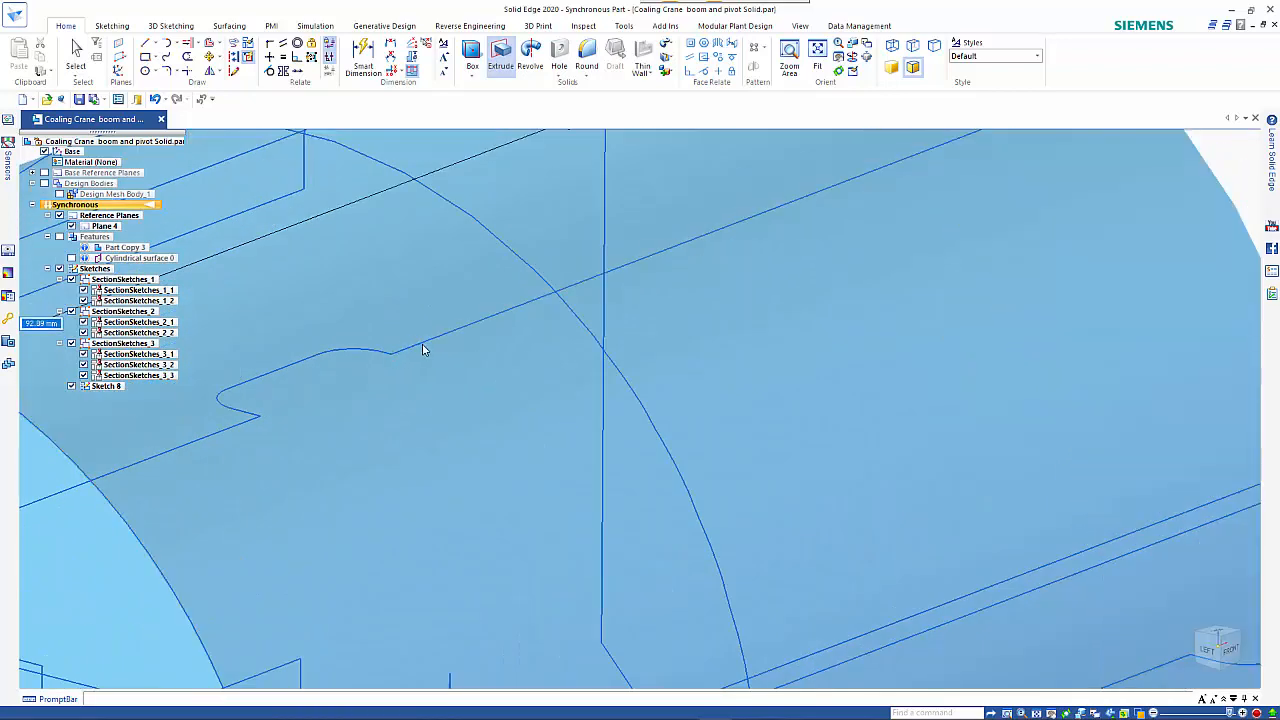
pyautogui.scroll(-6, 440, 355)
pyautogui.scroll(-3, 458, 362)
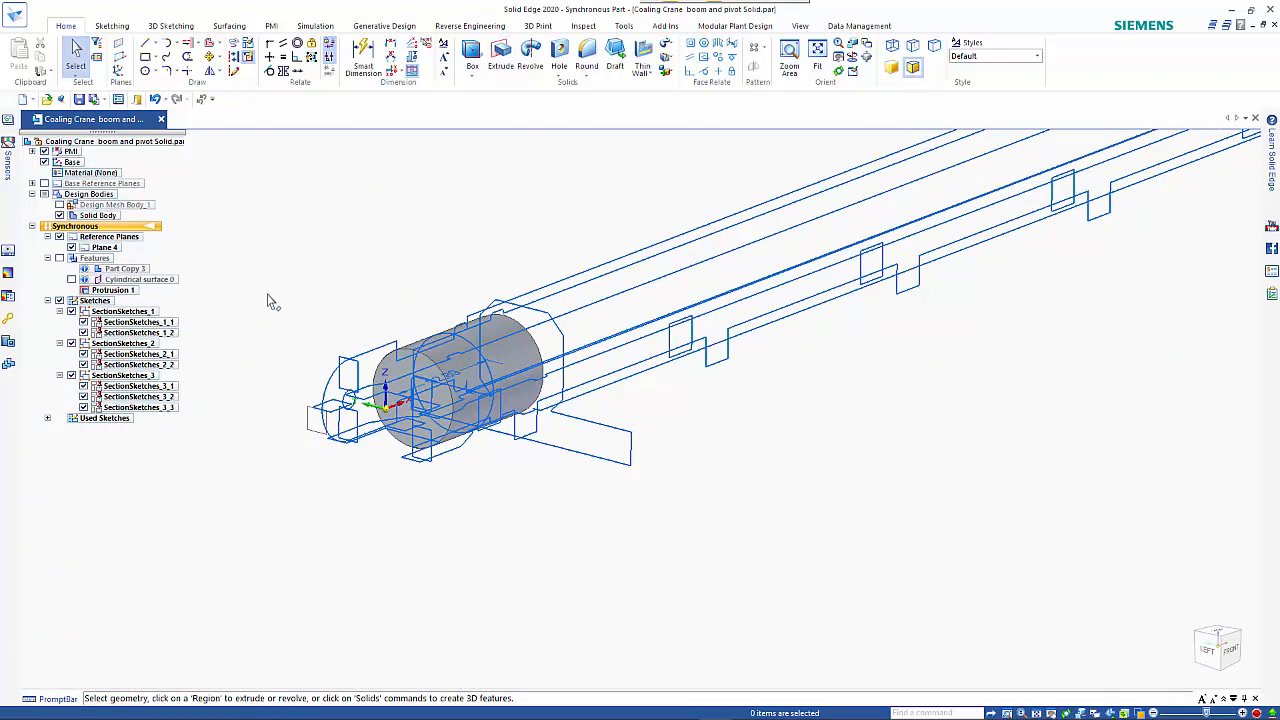
# Step: Lock sketching to the reference plane beyond the fork and view it straight on
pyautogui.keyDown('shift'); pyautogui.moveTo(523, 483); pyautogui.dragTo(634, 496, button='middle'); pyautogui.keyUp('shift')
pyautogui.moveTo(601, 436); pyautogui.dragTo(578, 446, button='middle')
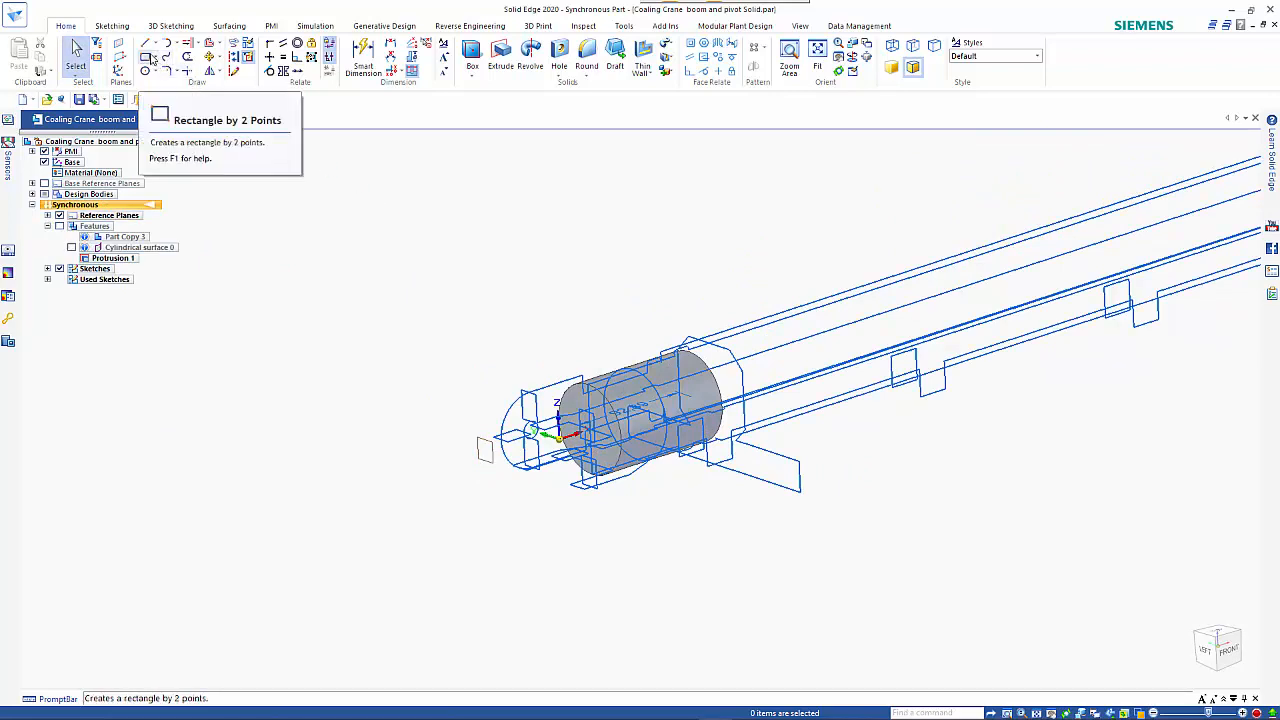
pyautogui.click(146, 57)
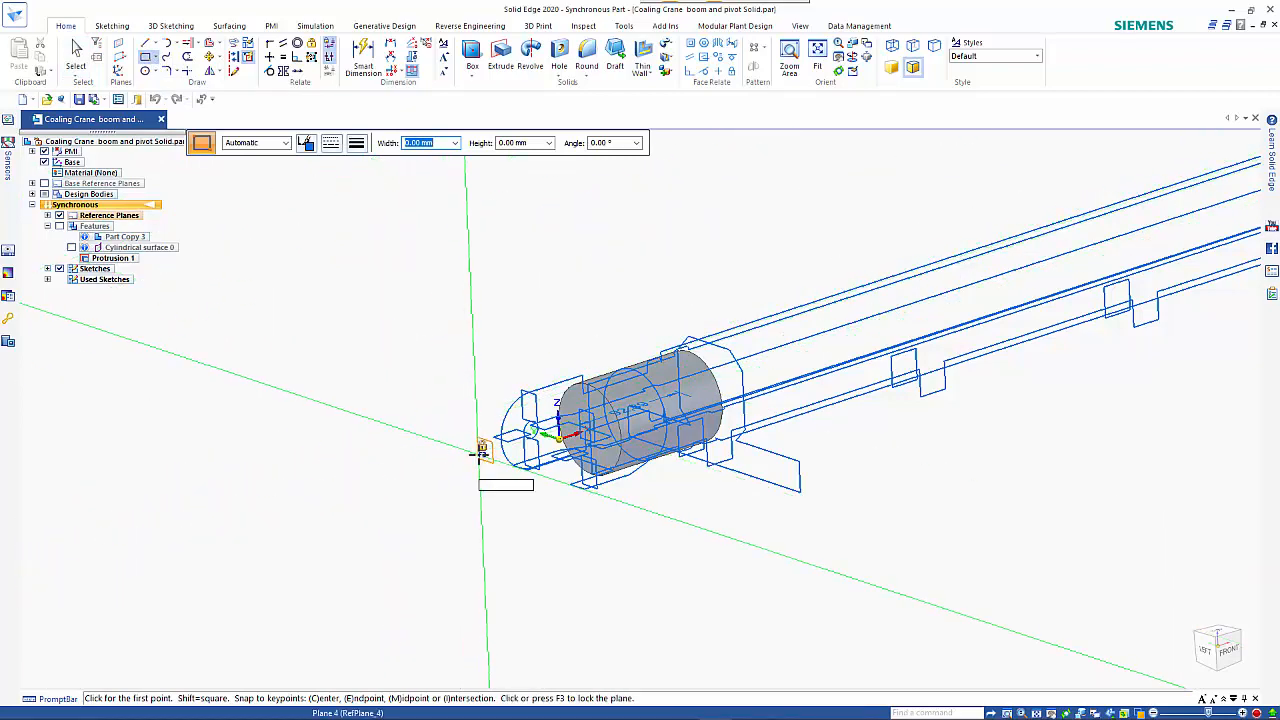
pyautogui.press('F3')
pyautogui.hotkey('ctrl', 'h')
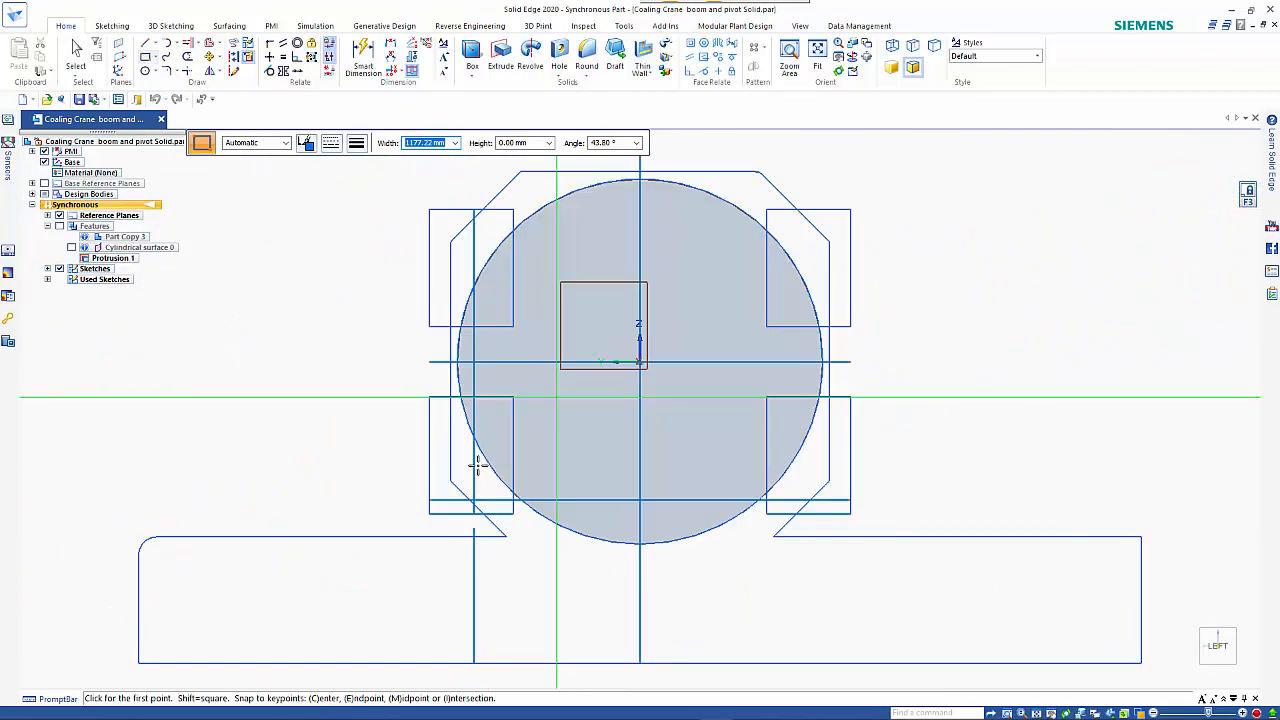
pyautogui.scroll(-3, 750, 368)
pyautogui.scroll(5, 751, 292)
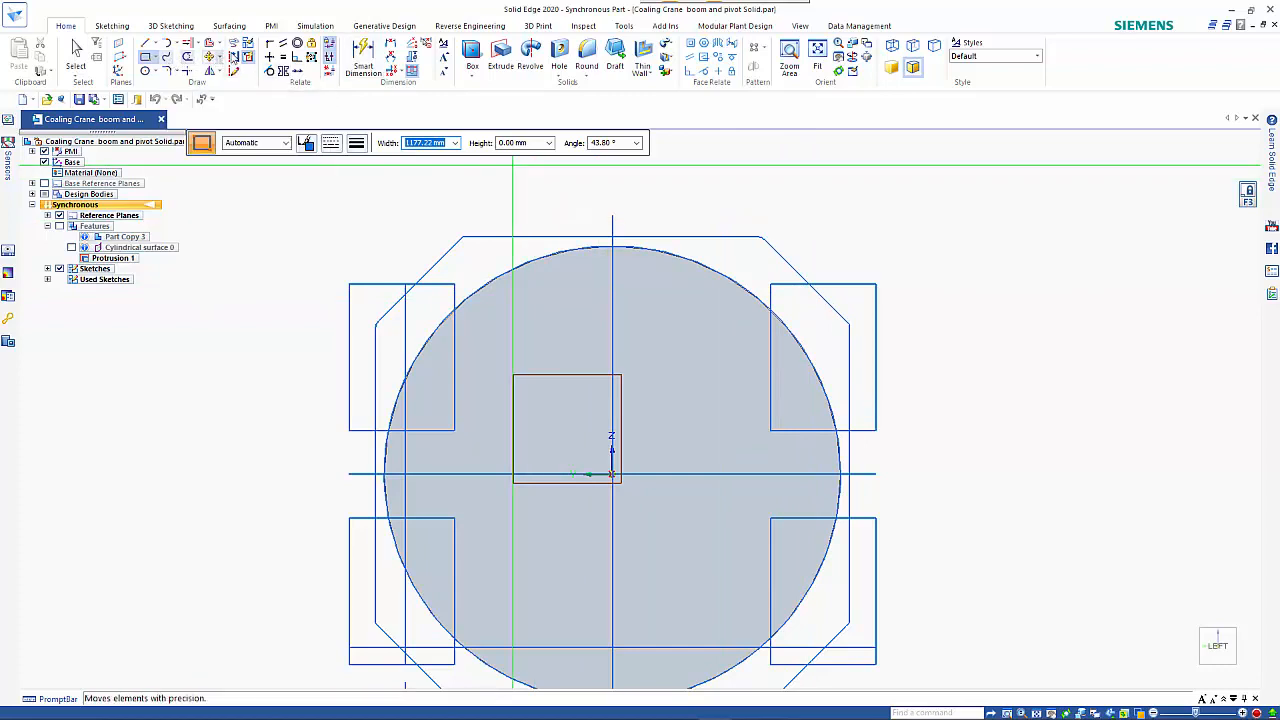
# Step: Measure the distances from the base axes to the upper and side edges of the boom's chamfered section outline
pyautogui.click(390, 46)
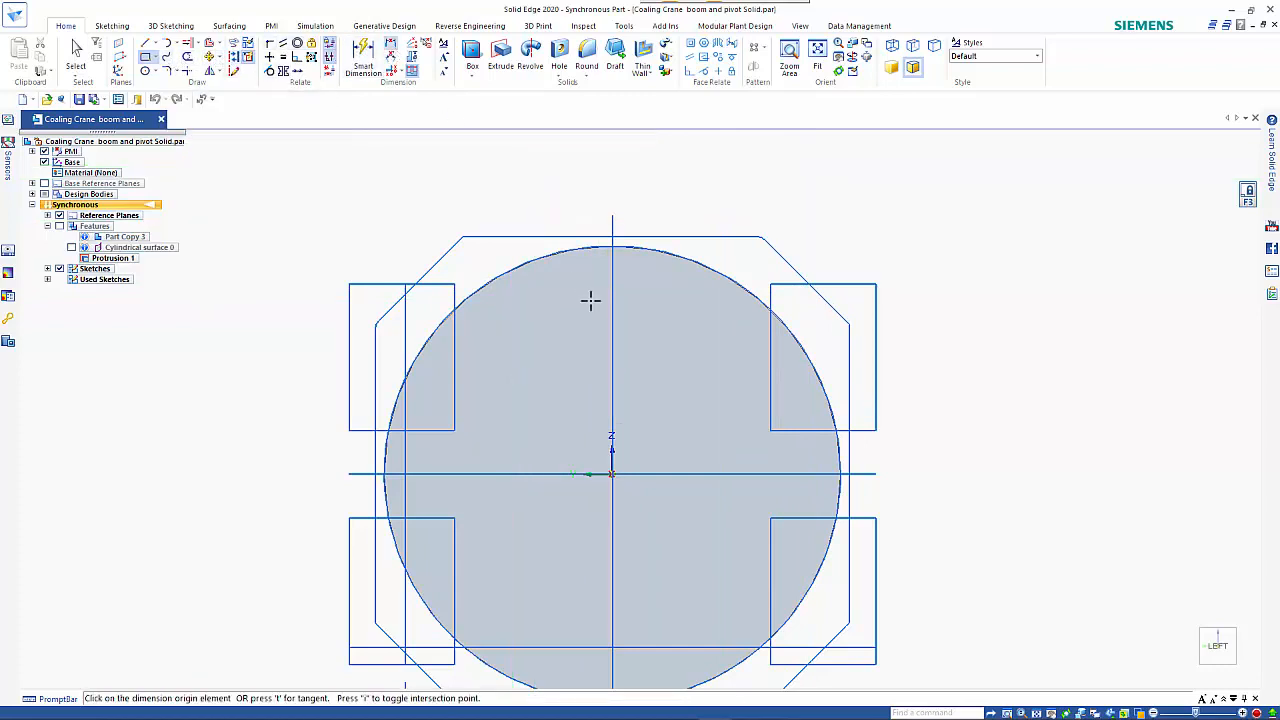
pyautogui.click(604, 473)
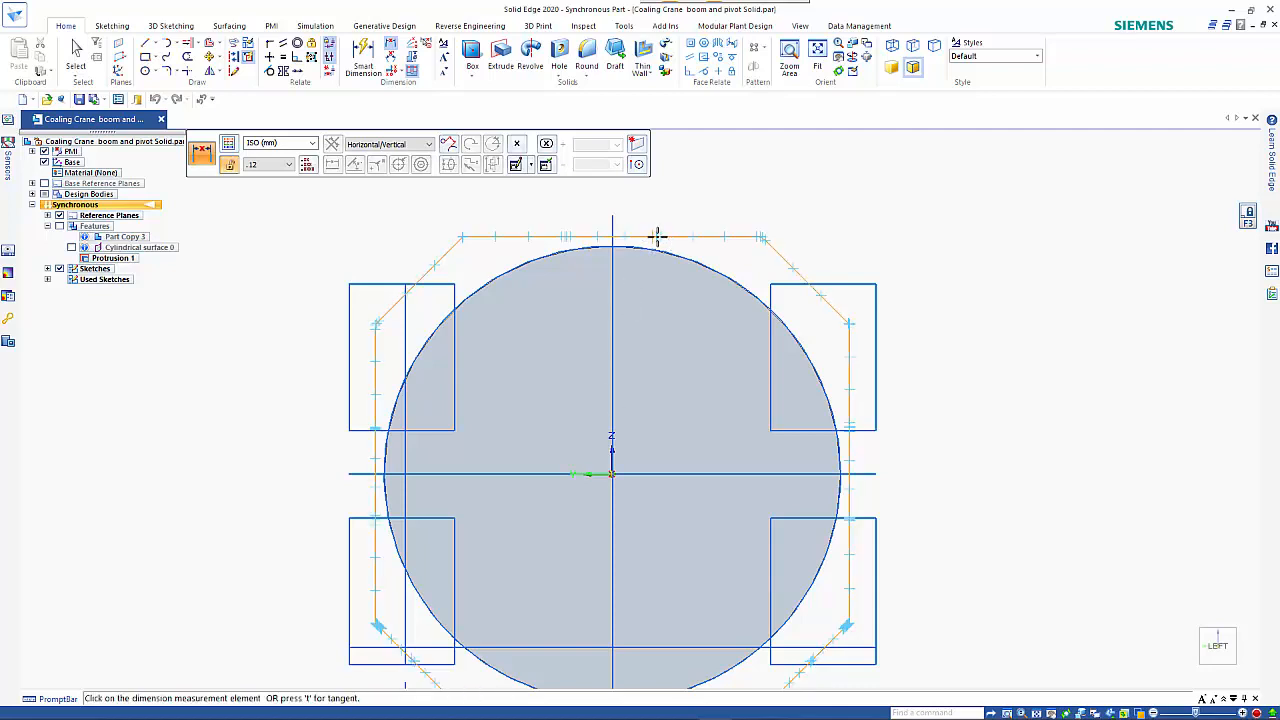
pyautogui.click(657, 236)
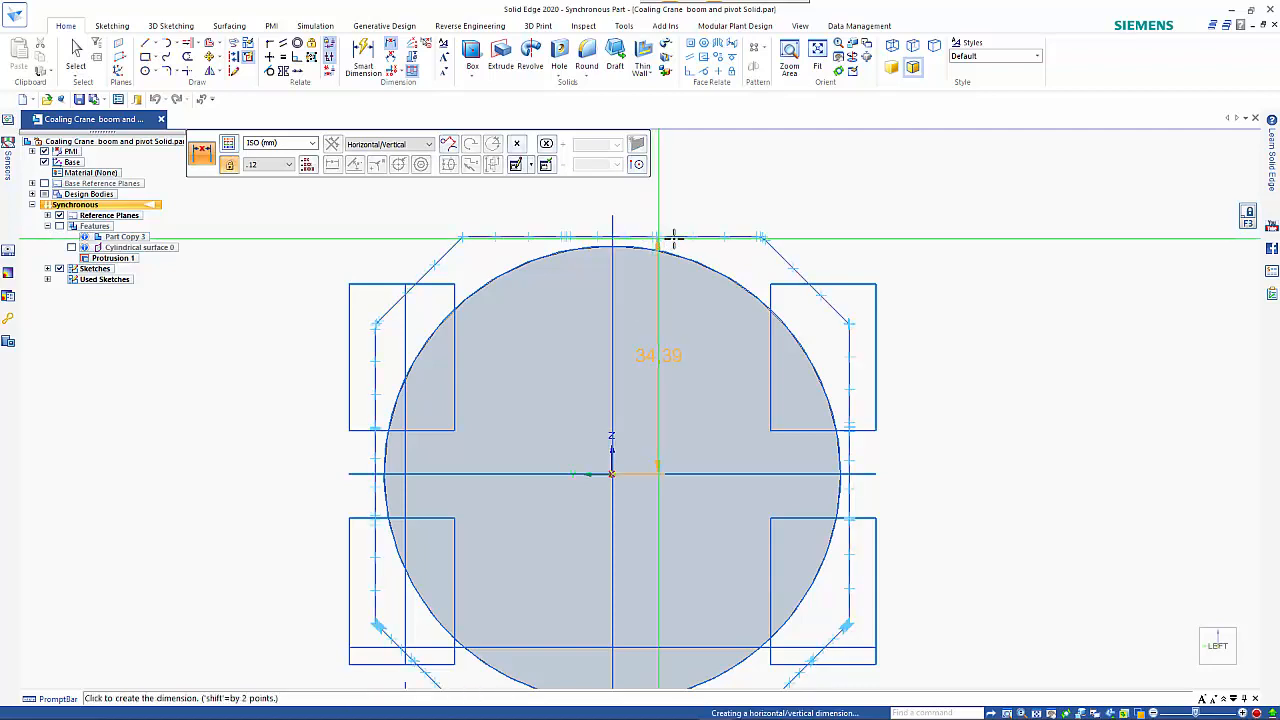
pyautogui.click(944, 256)
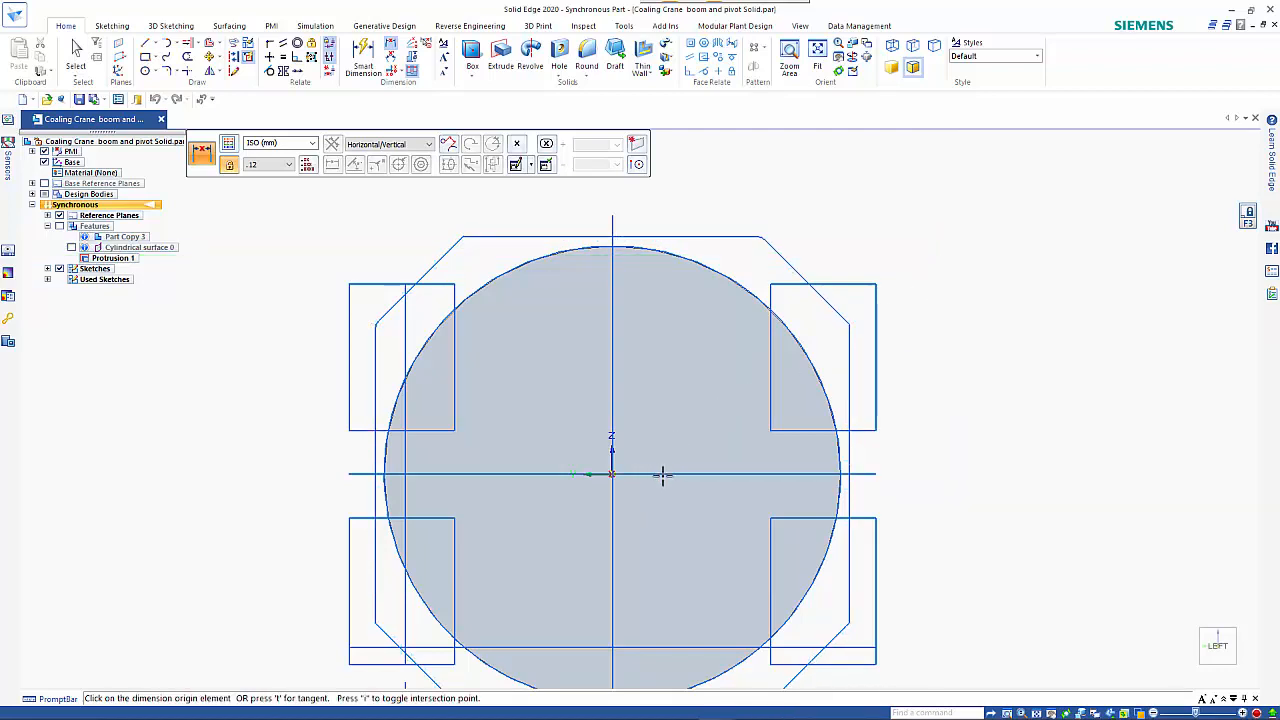
pyautogui.click(611, 458)
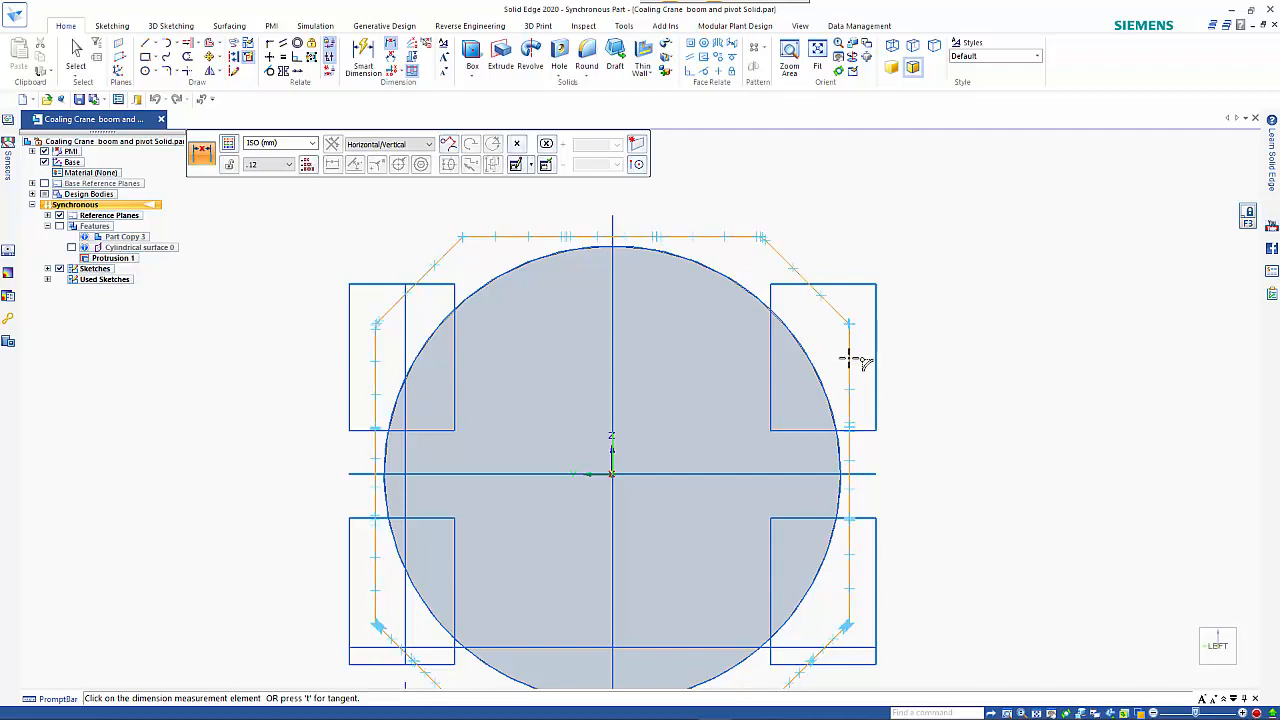
pyautogui.click(849, 363)
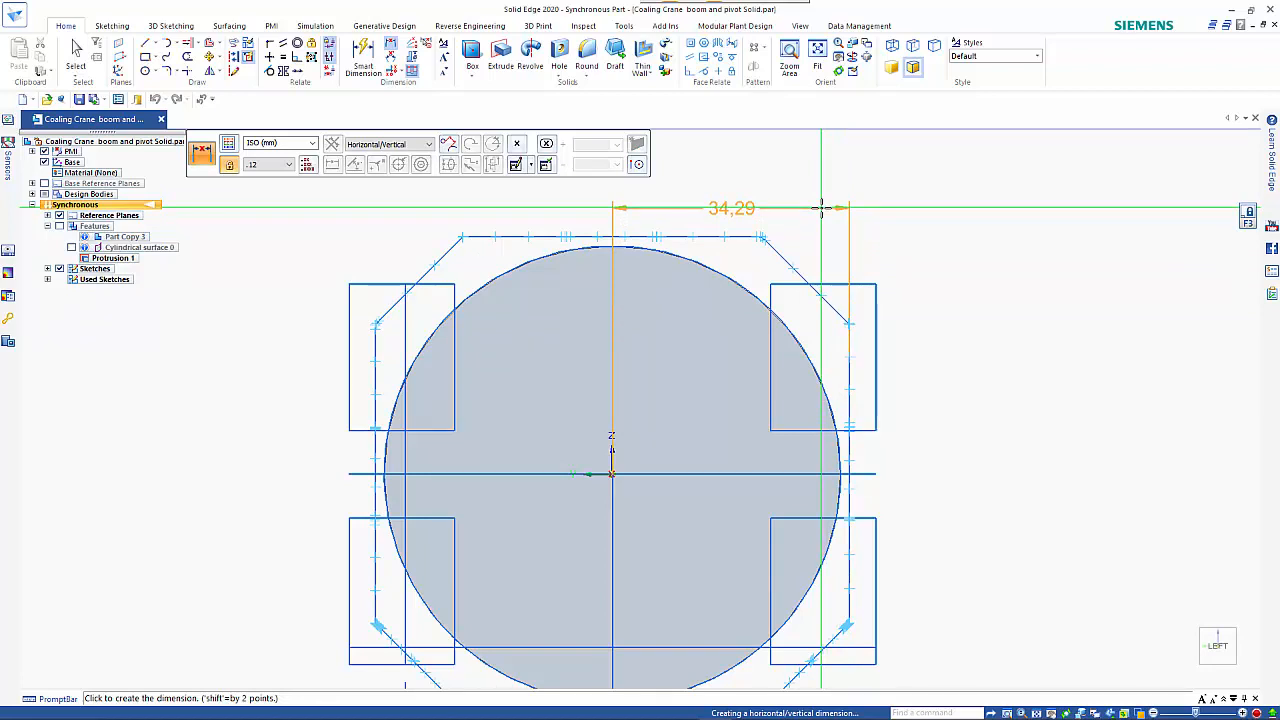
pyautogui.press('Escape')
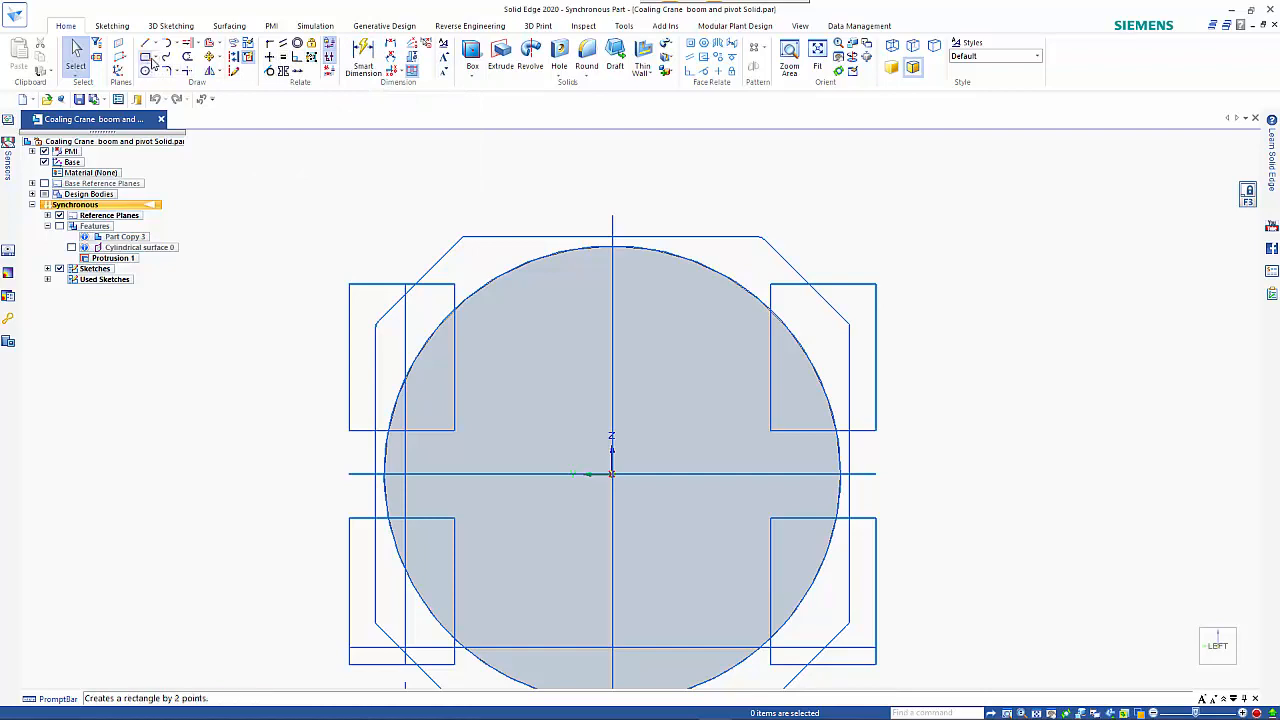
# Step: Draw a 68.5 by 68.5 mm rectangle by center on the base origin
pyautogui.click(155, 58)
pyautogui.click(163, 78)
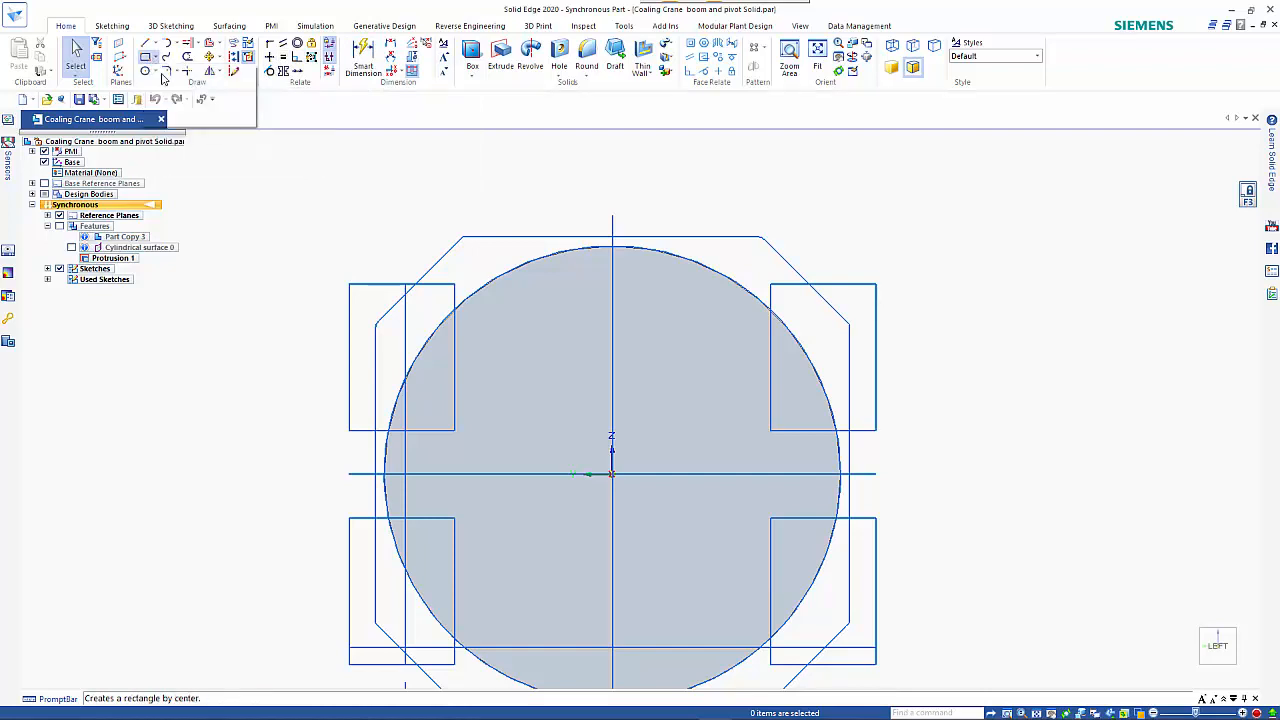
pyautogui.click(612, 475)
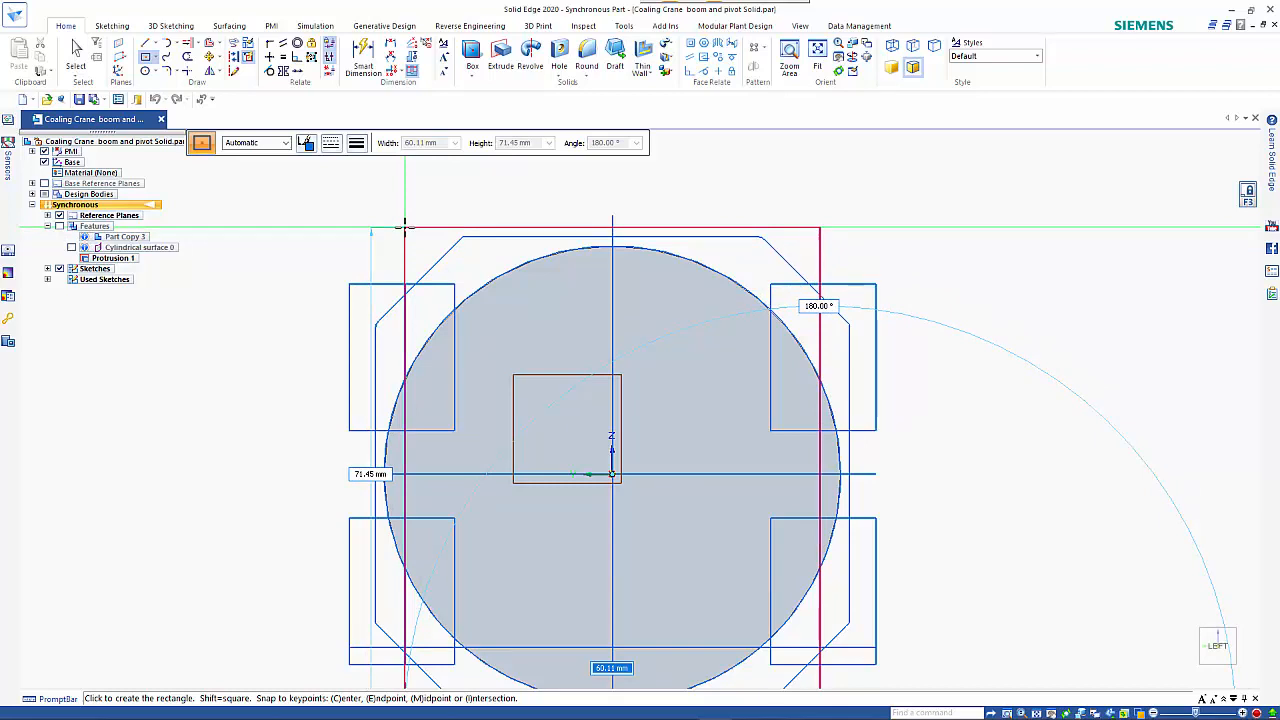
pyautogui.write('68')
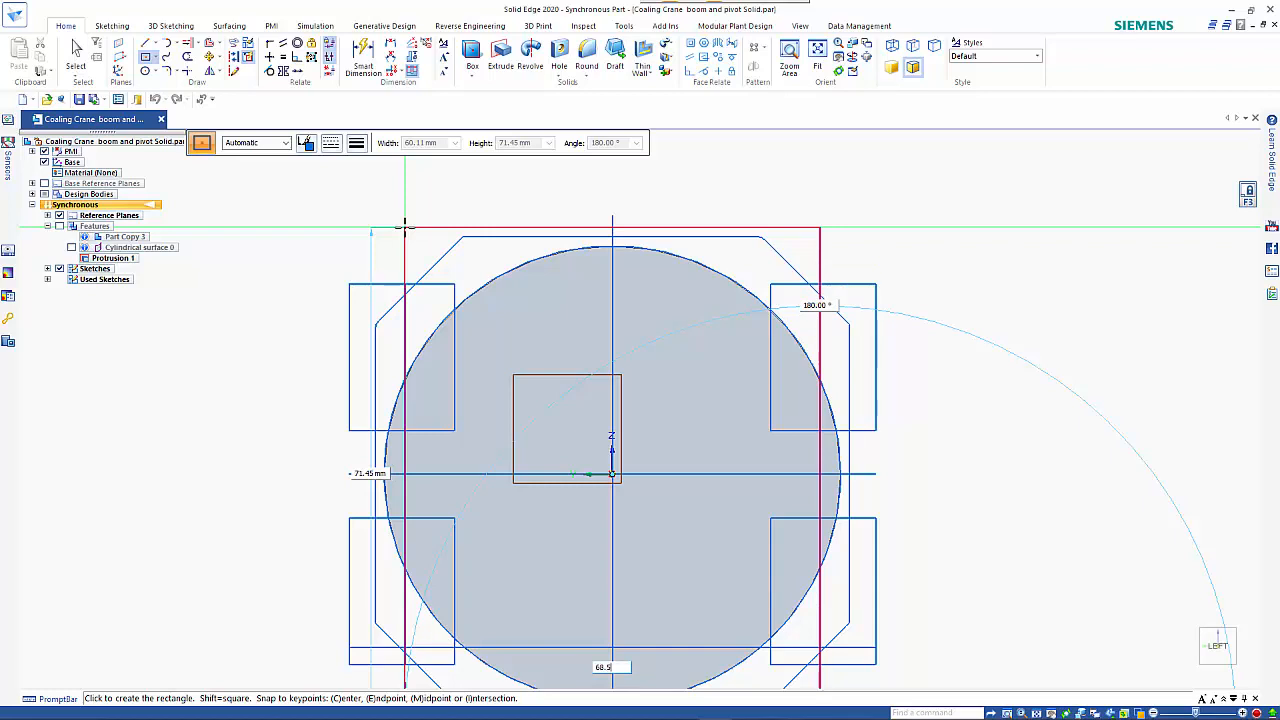
pyautogui.write('.5')
pyautogui.press('Tab')
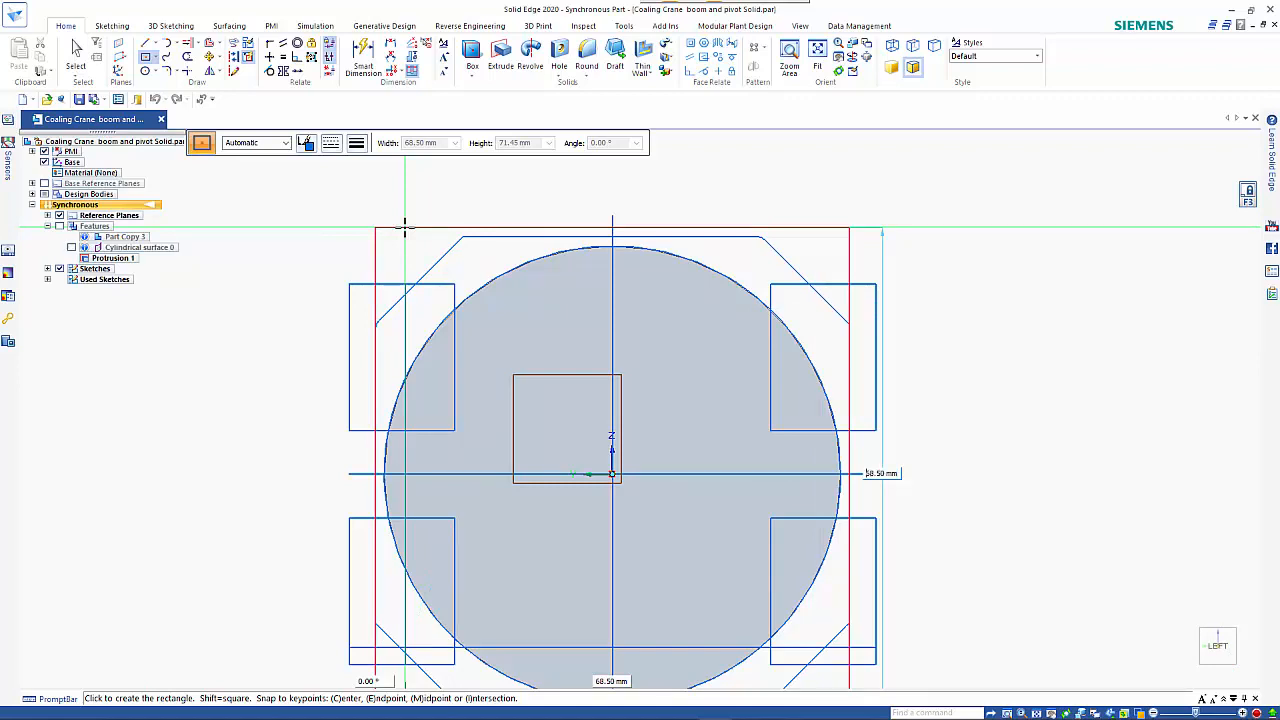
pyautogui.click(405, 225)
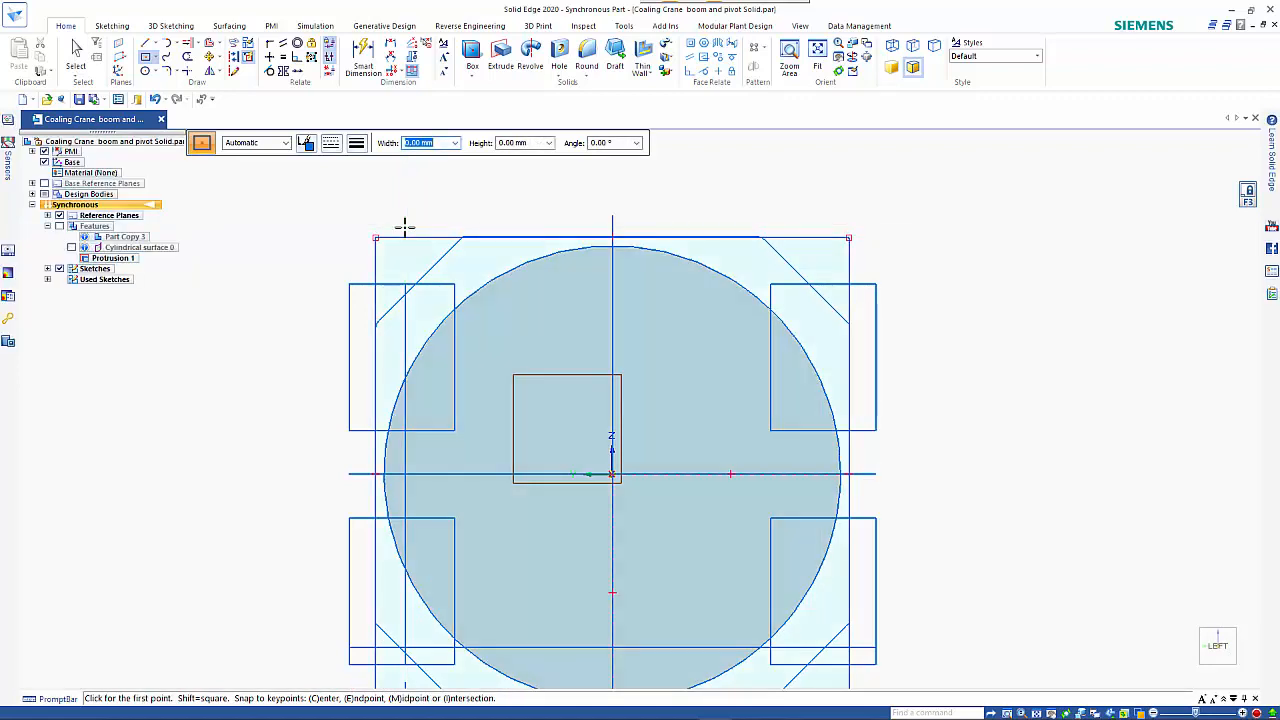
pyautogui.press('Escape')
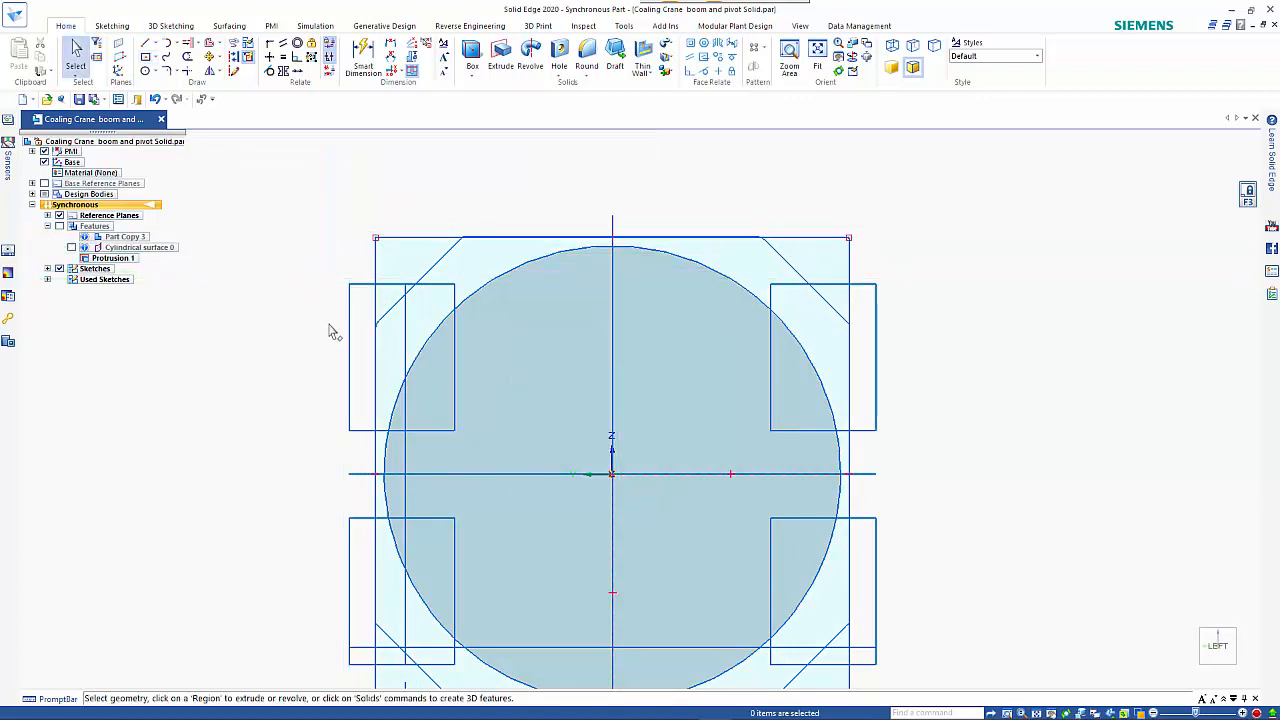
# Step: Draw a line at -45° across the rectangle's lower-left corner, from the section outline's chamfer vertex to the bottom edge
pyautogui.scroll(-1, 331, 329)
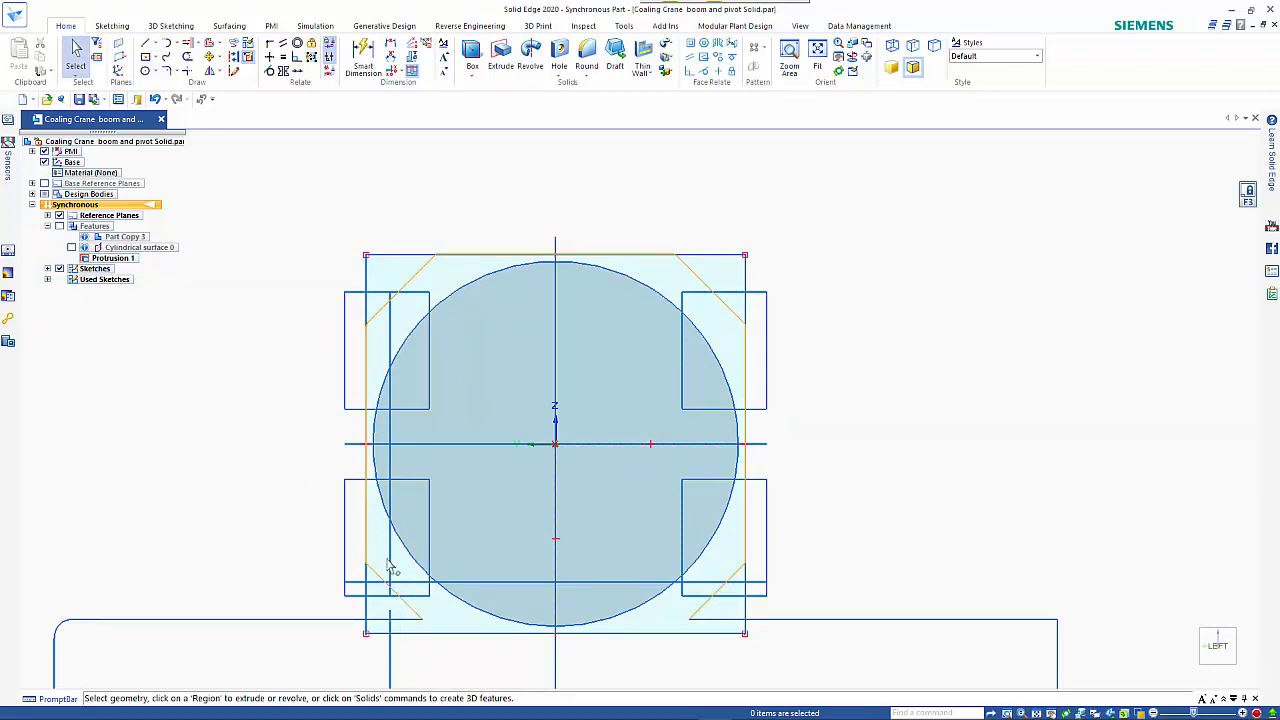
pyautogui.click(146, 45)
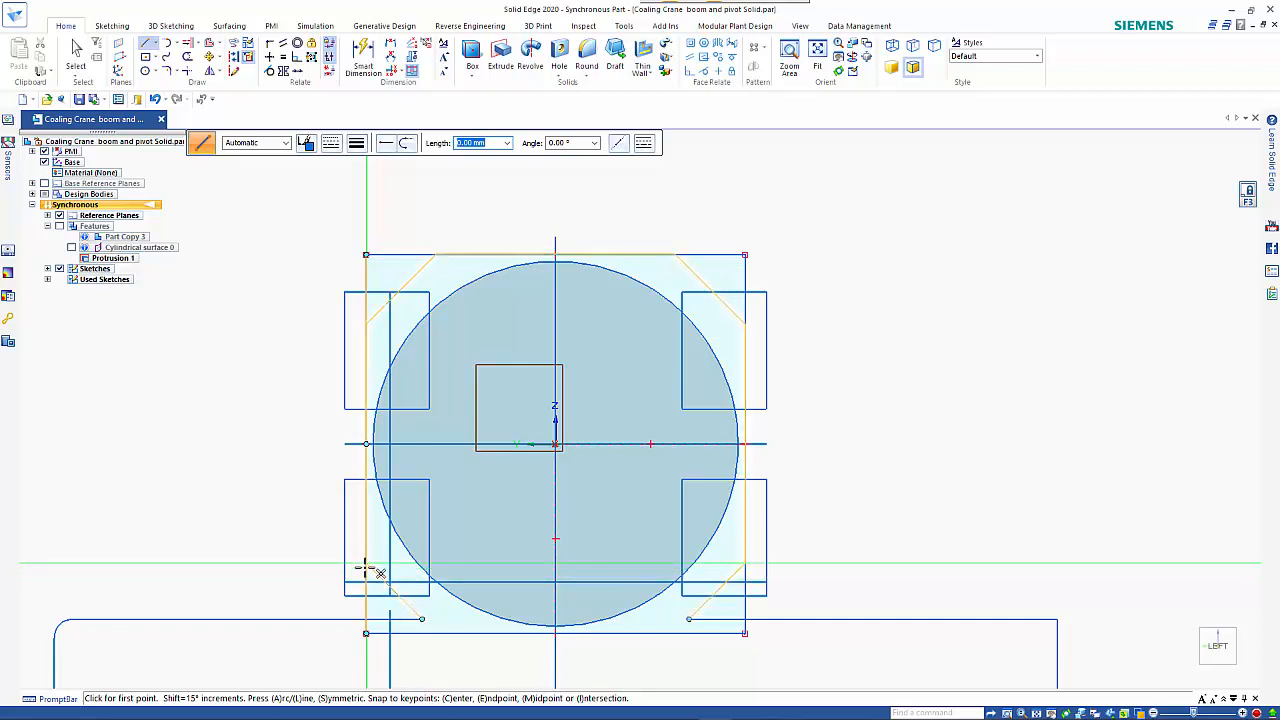
pyautogui.click(365, 567)
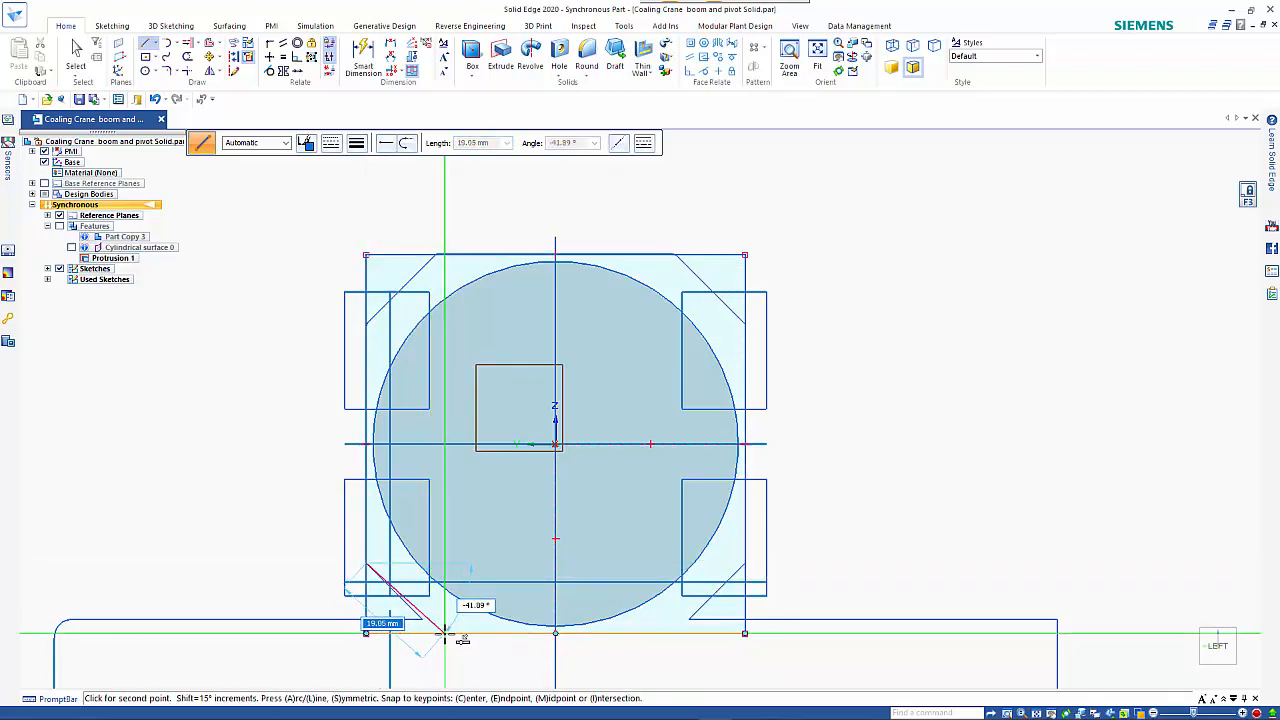
pyautogui.press('Tab')
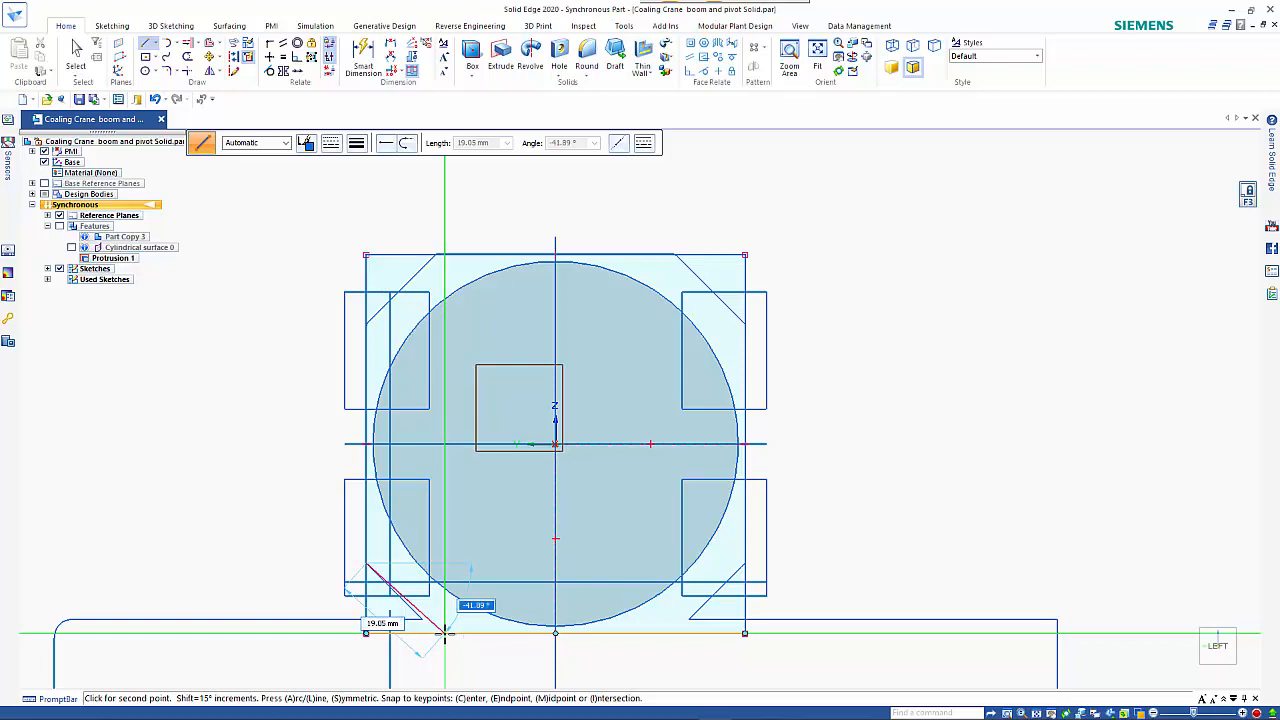
pyautogui.press('BackSpace')
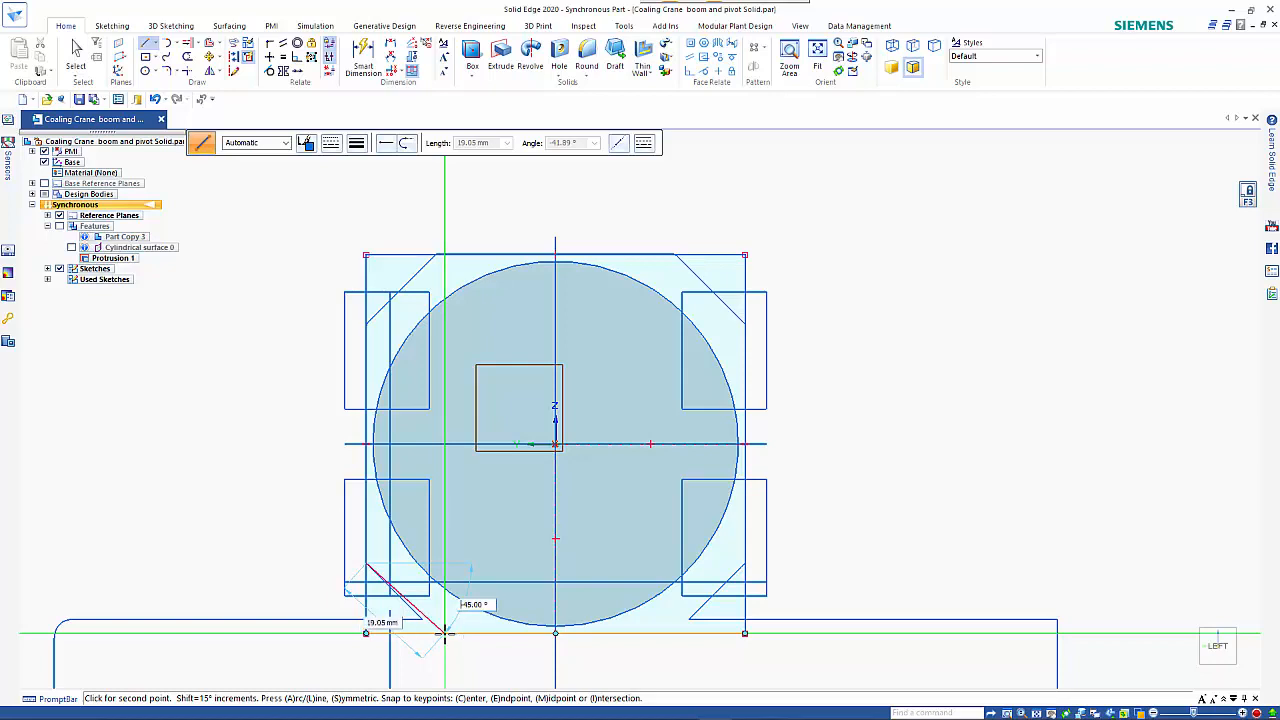
pyautogui.write('45')
pyautogui.press('Tab')
pyautogui.press('Return')
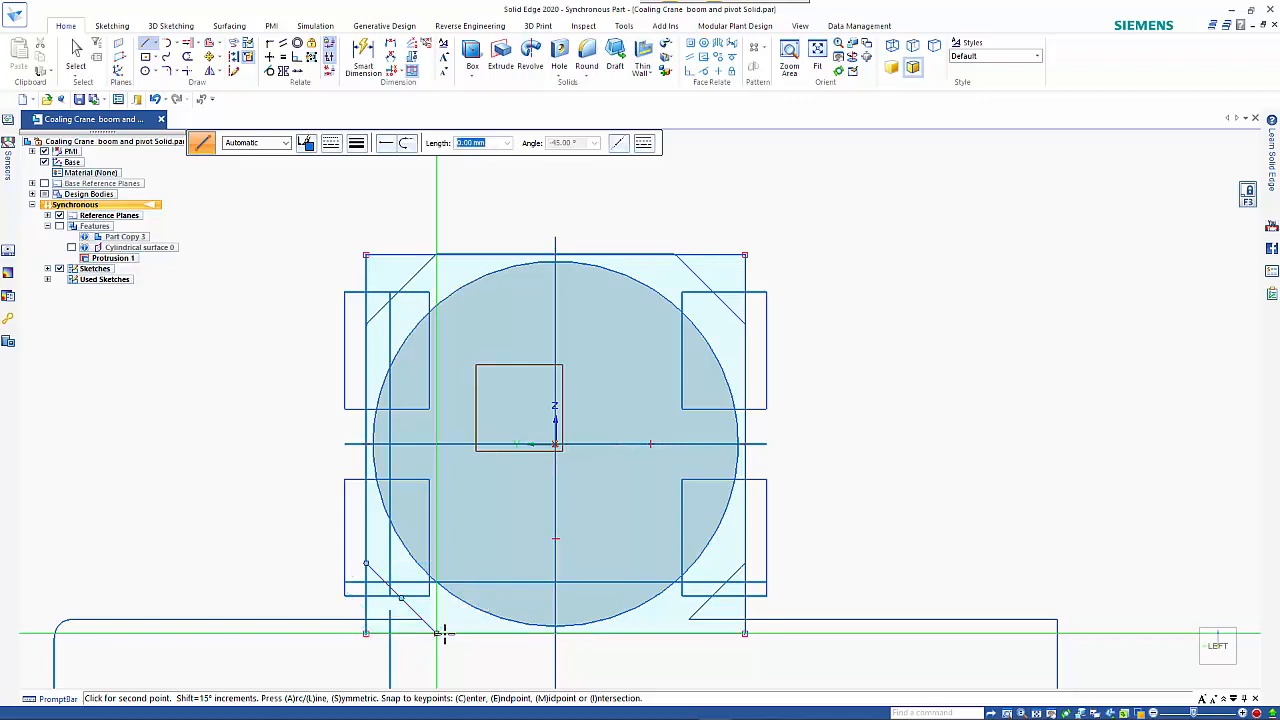
pyautogui.press('Escape')
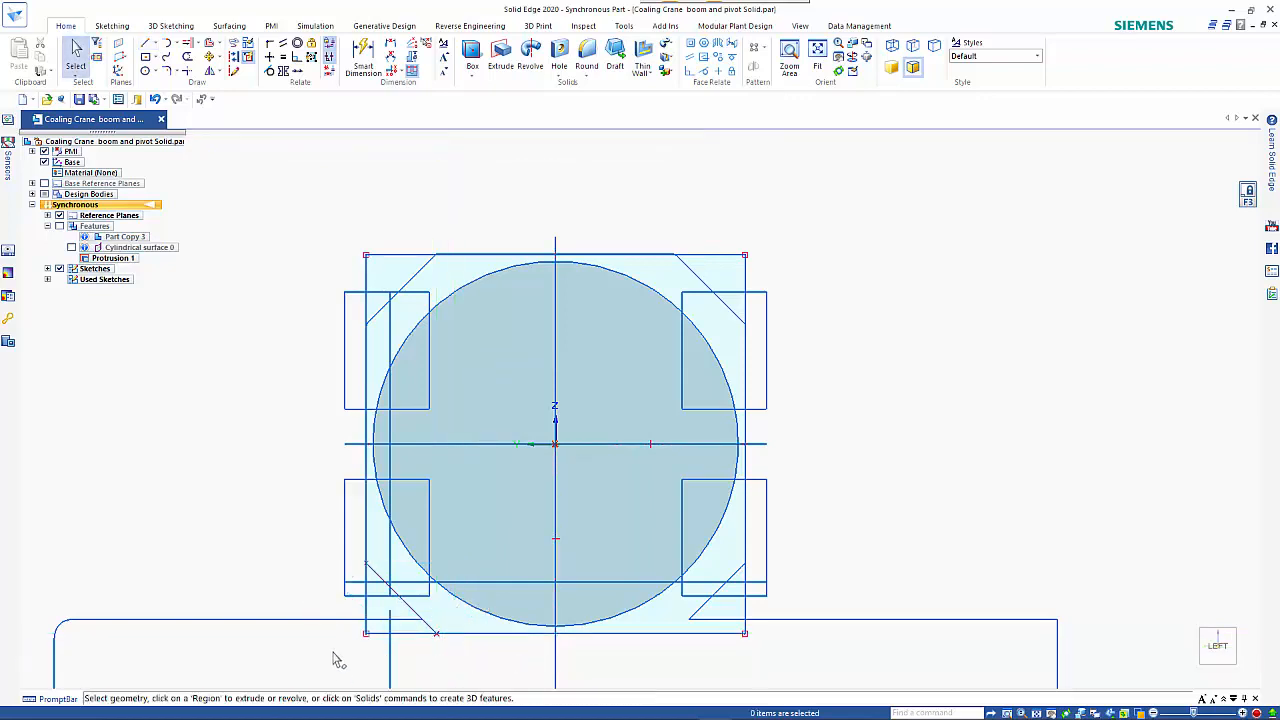
# Step: Check the chamfer line's start point for overlapping geometry and hide SectionSketches_1, SectionSketches_2 and SectionSketches_3
pyautogui.scroll(5, 332, 650)
pyautogui.scroll(3, 410, 437)
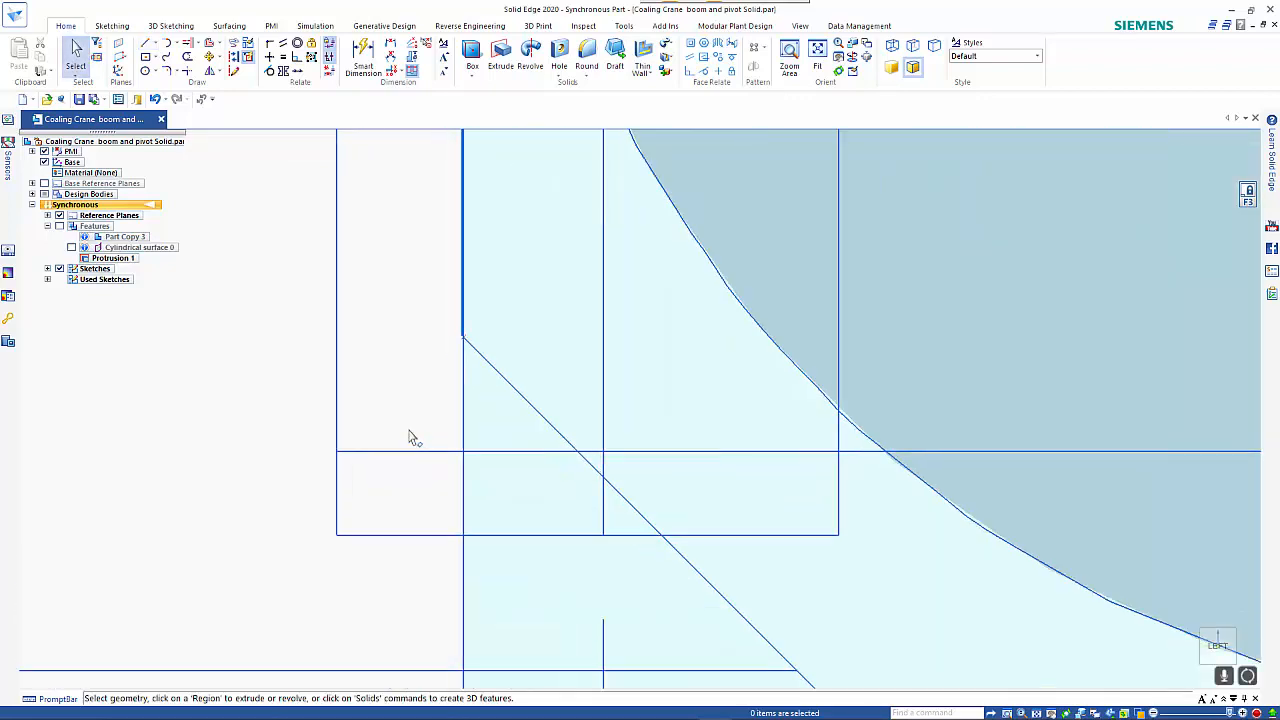
pyautogui.rightClick(465, 344)
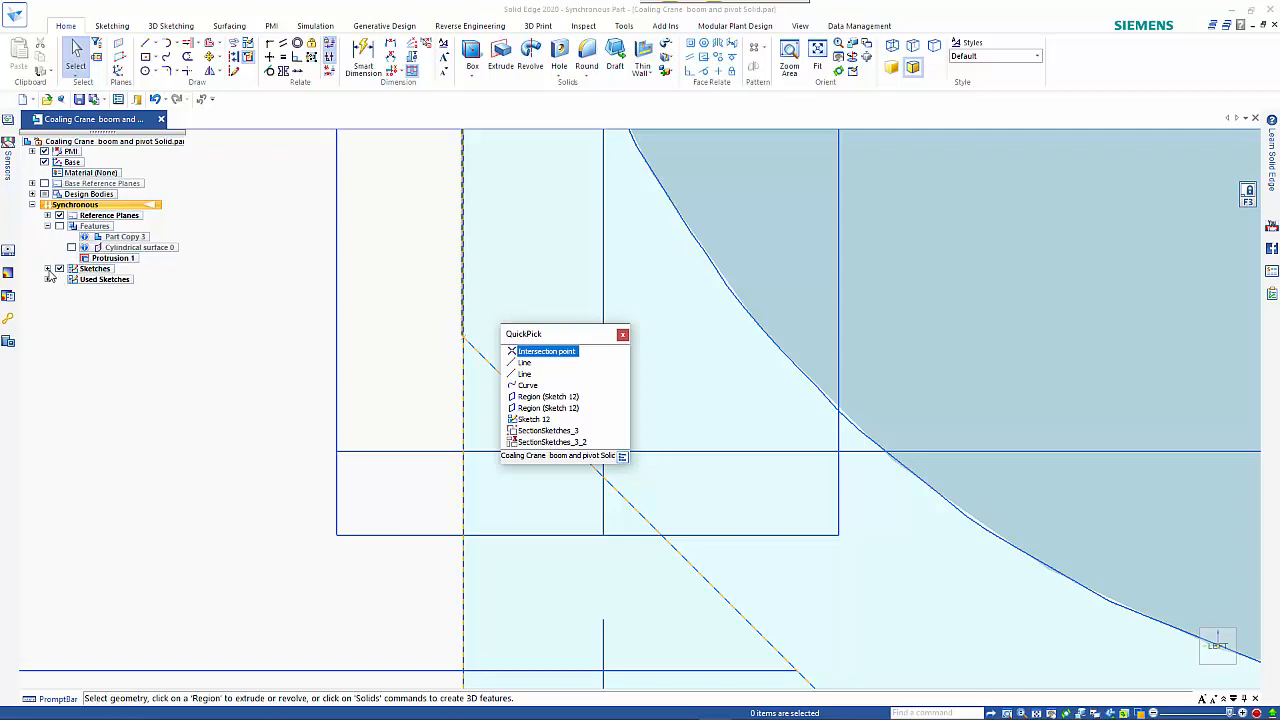
pyautogui.click(623, 334)
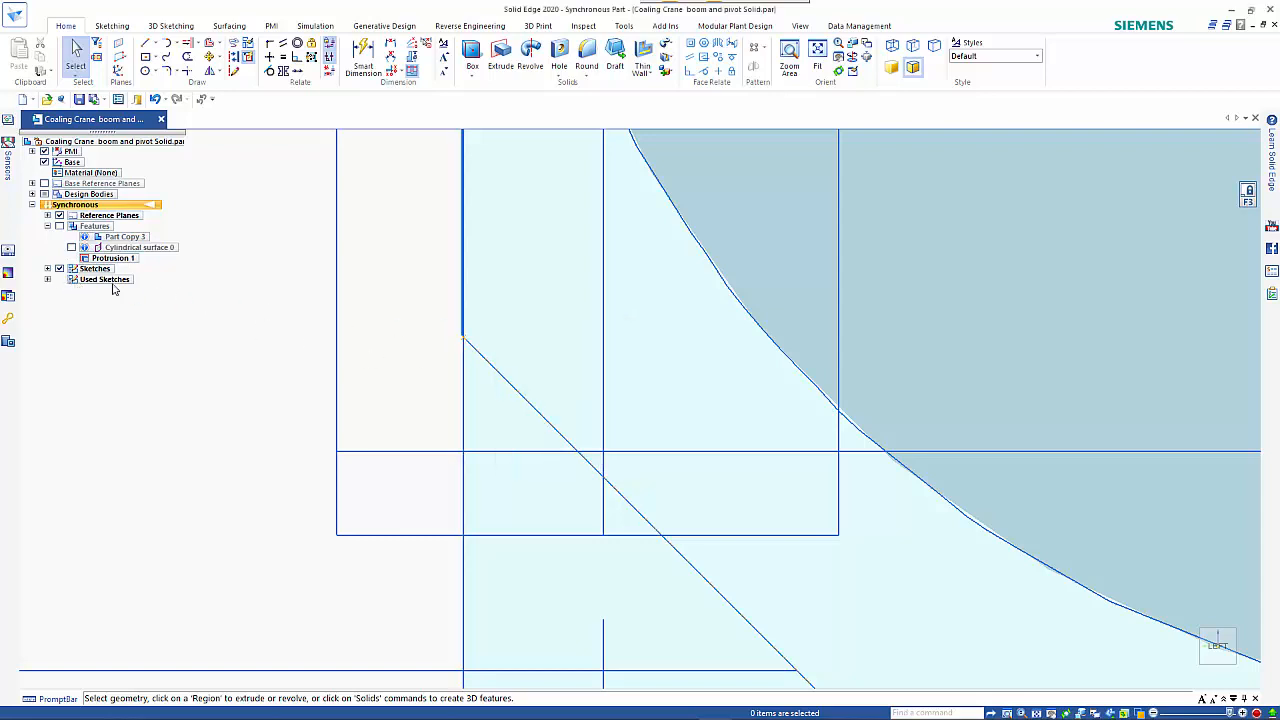
pyautogui.click(47, 269)
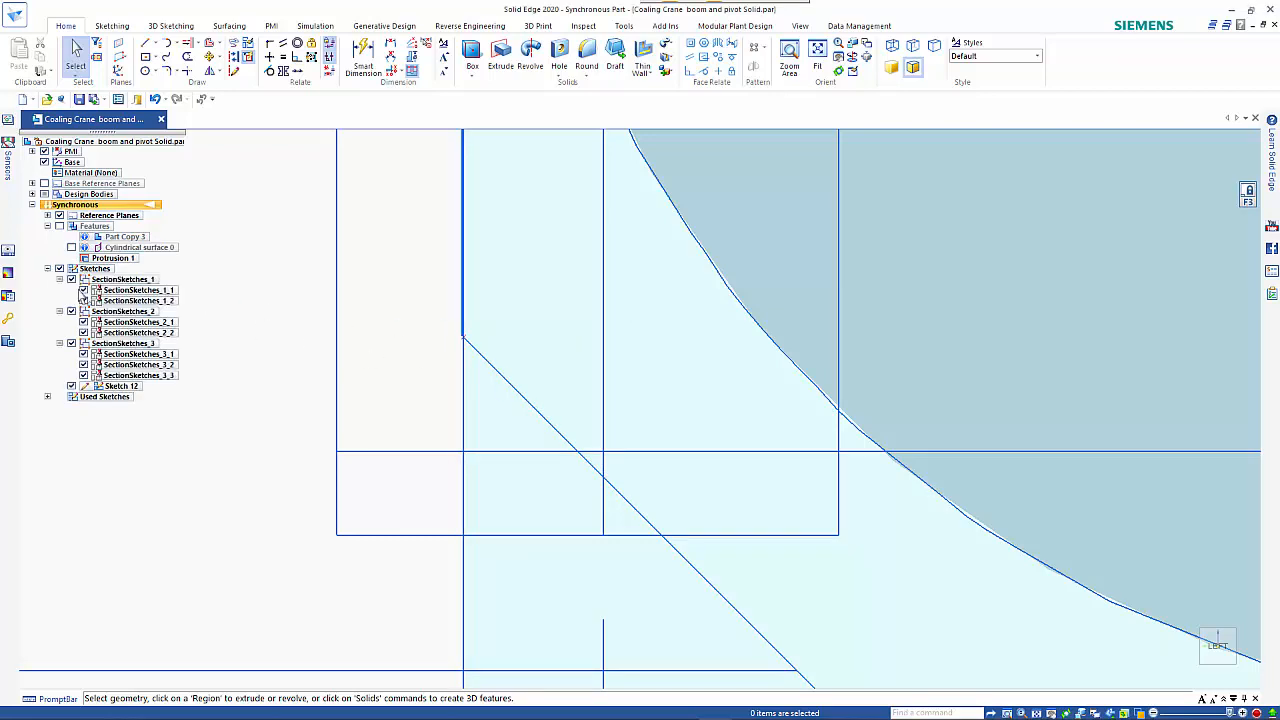
pyautogui.click(72, 280)
pyautogui.click(72, 311)
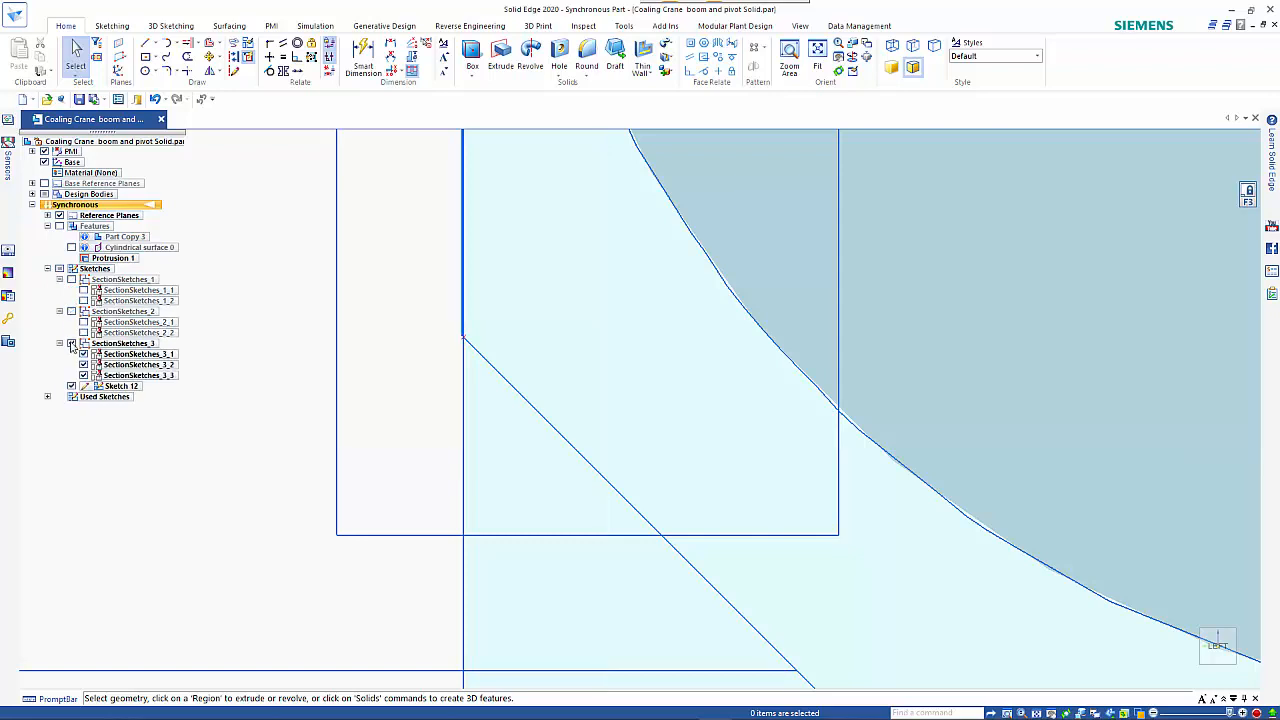
pyautogui.click(72, 343)
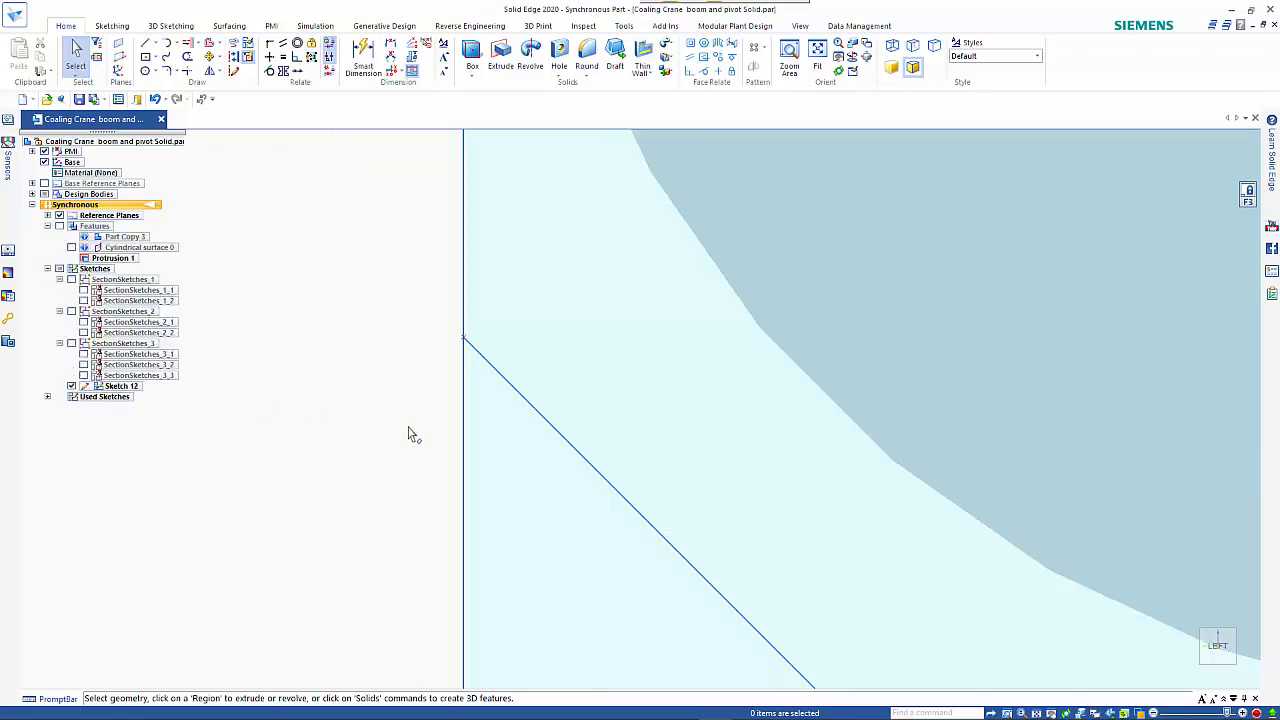
# Step: Apply a Connect relationship between the chamfer line's upper endpoint and the rectangle's left edge
pyautogui.scroll(-3, 408, 434)
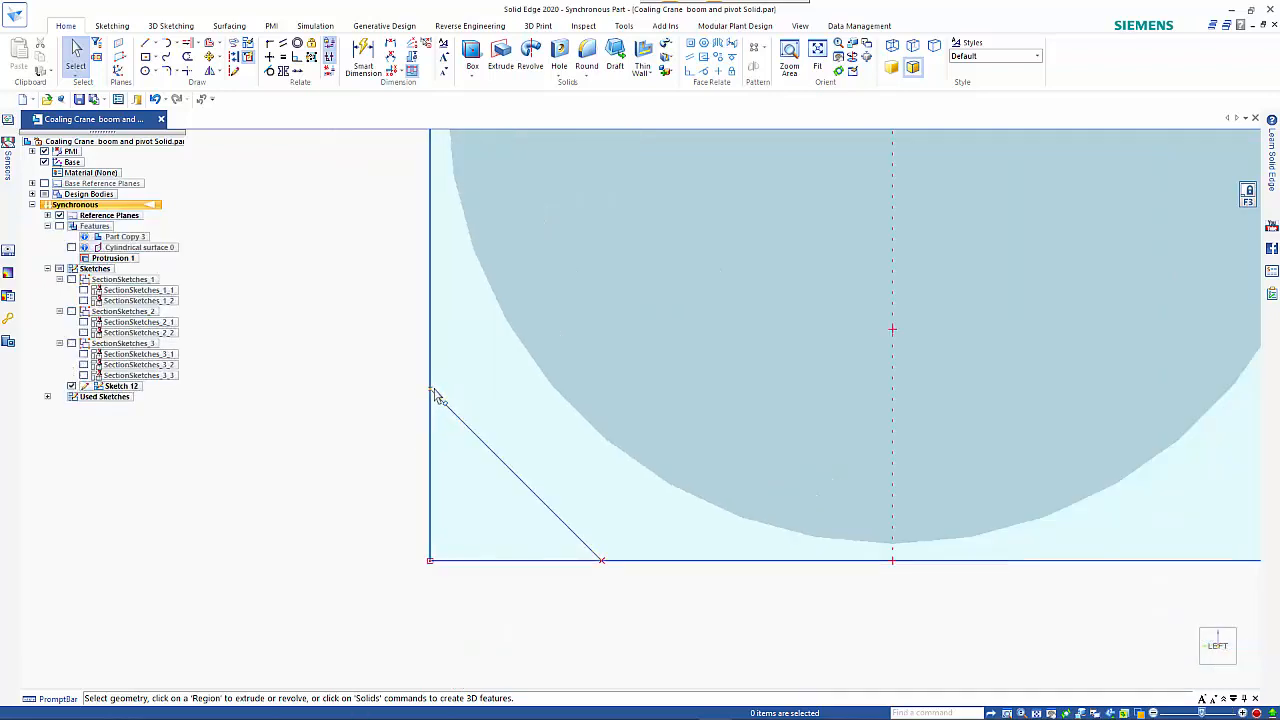
pyautogui.click(434, 395)
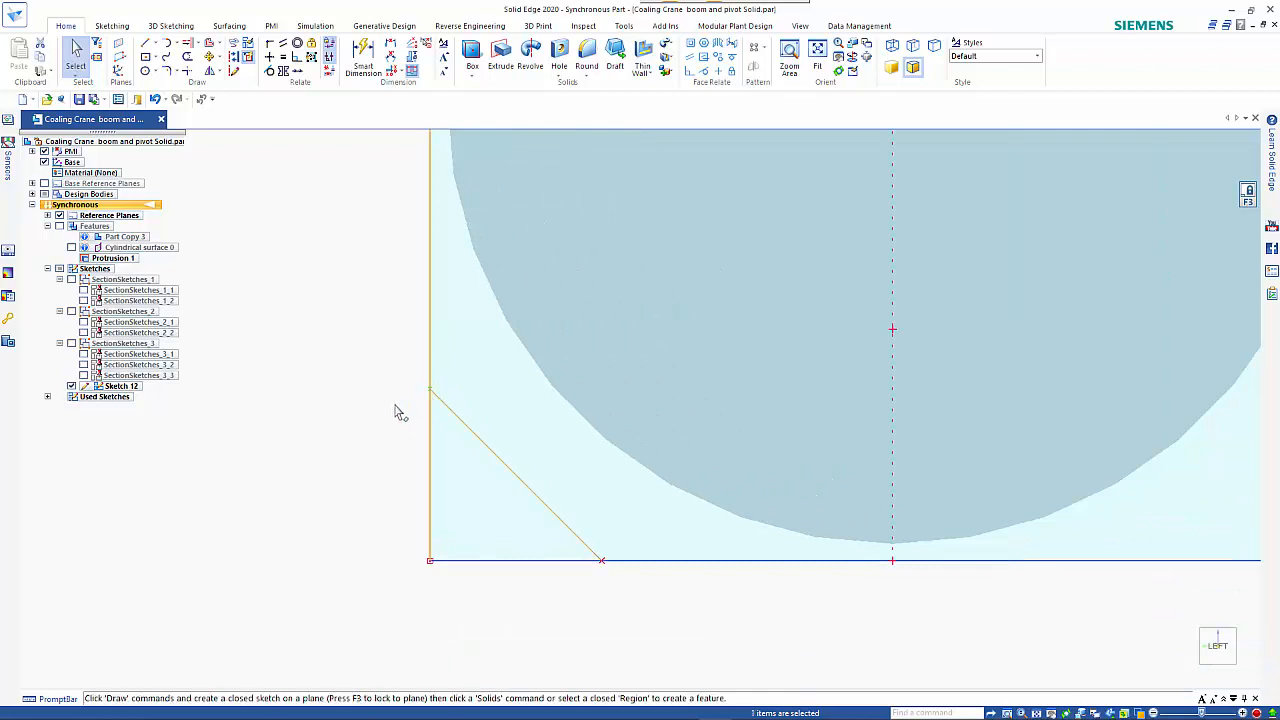
pyautogui.click(397, 410)
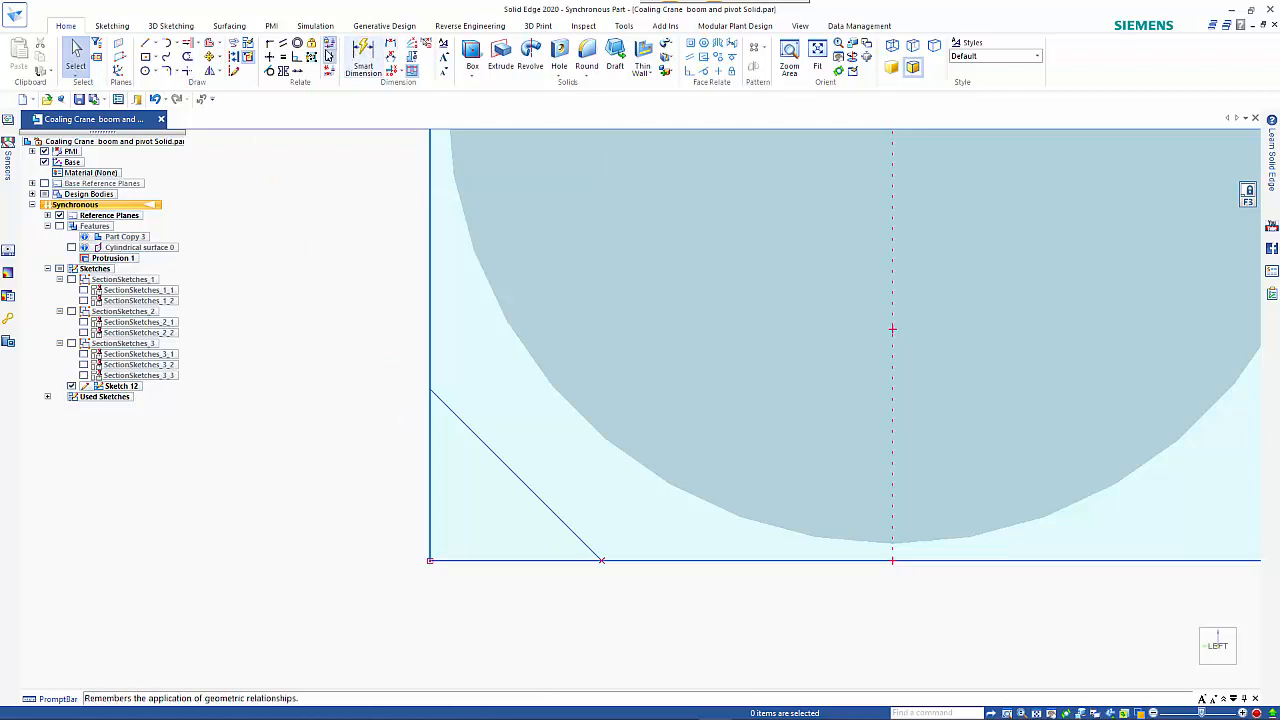
pyautogui.click(270, 43)
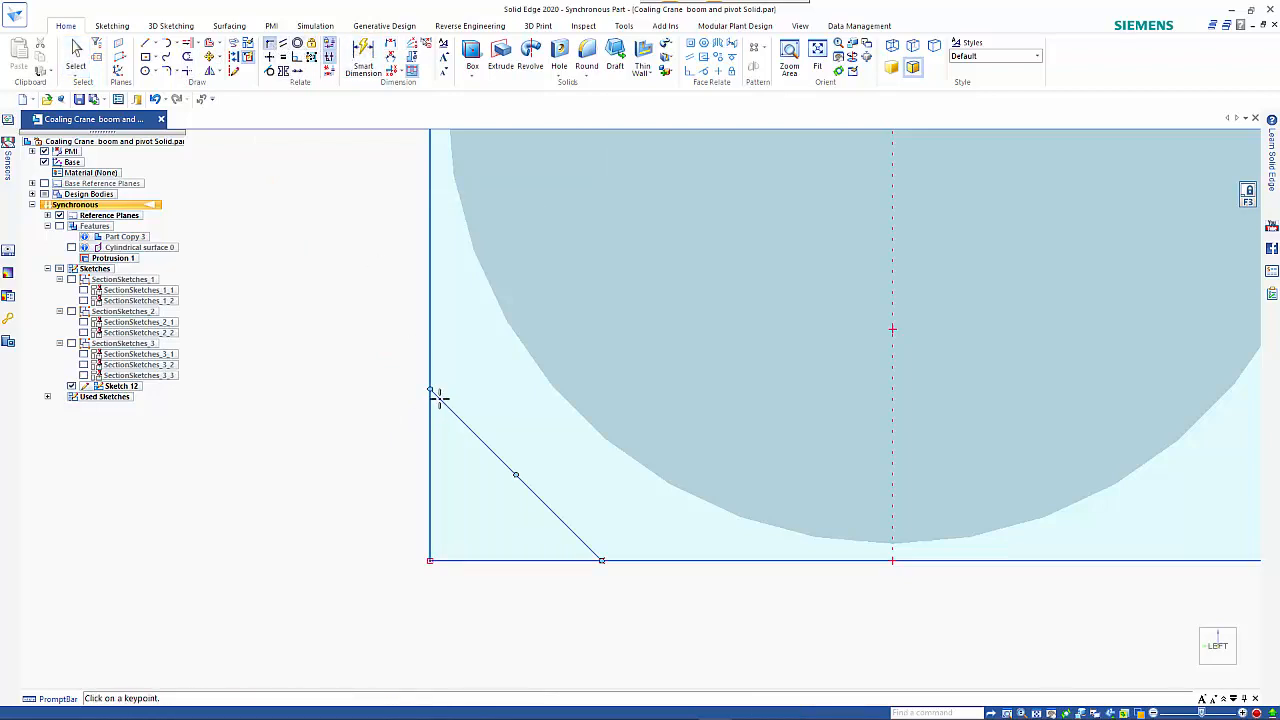
pyautogui.click(431, 390)
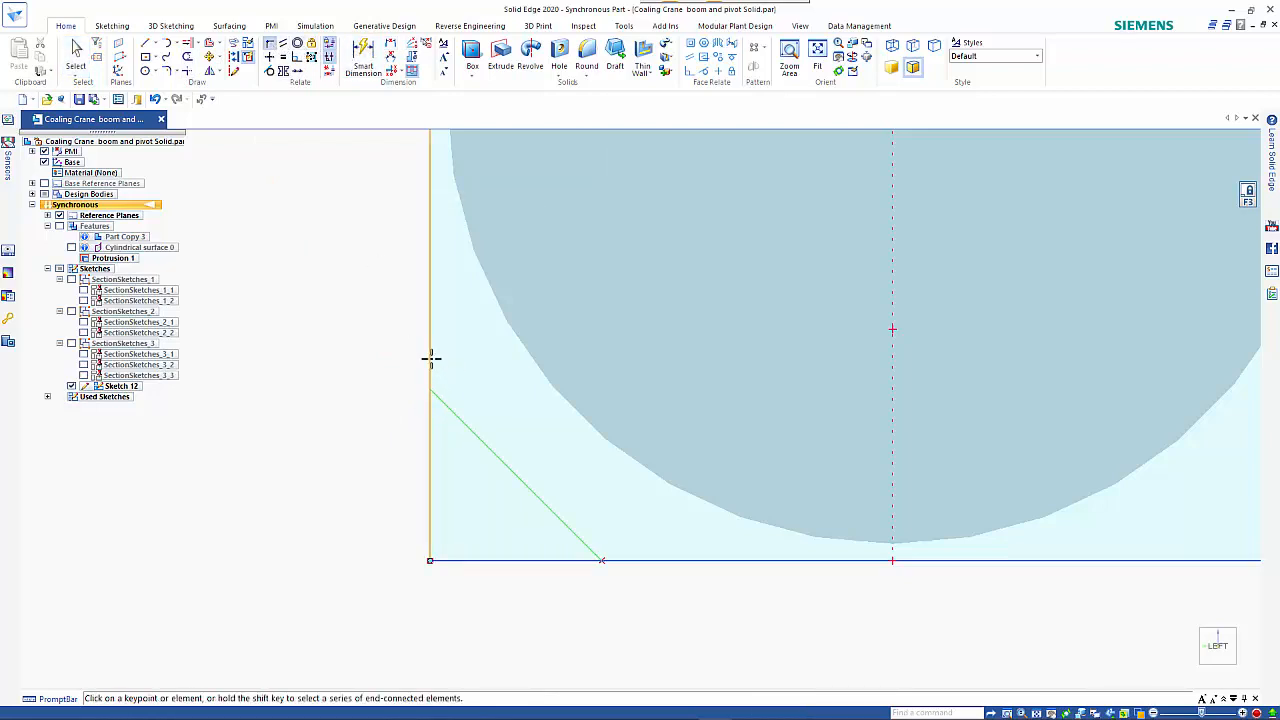
pyautogui.click(431, 358)
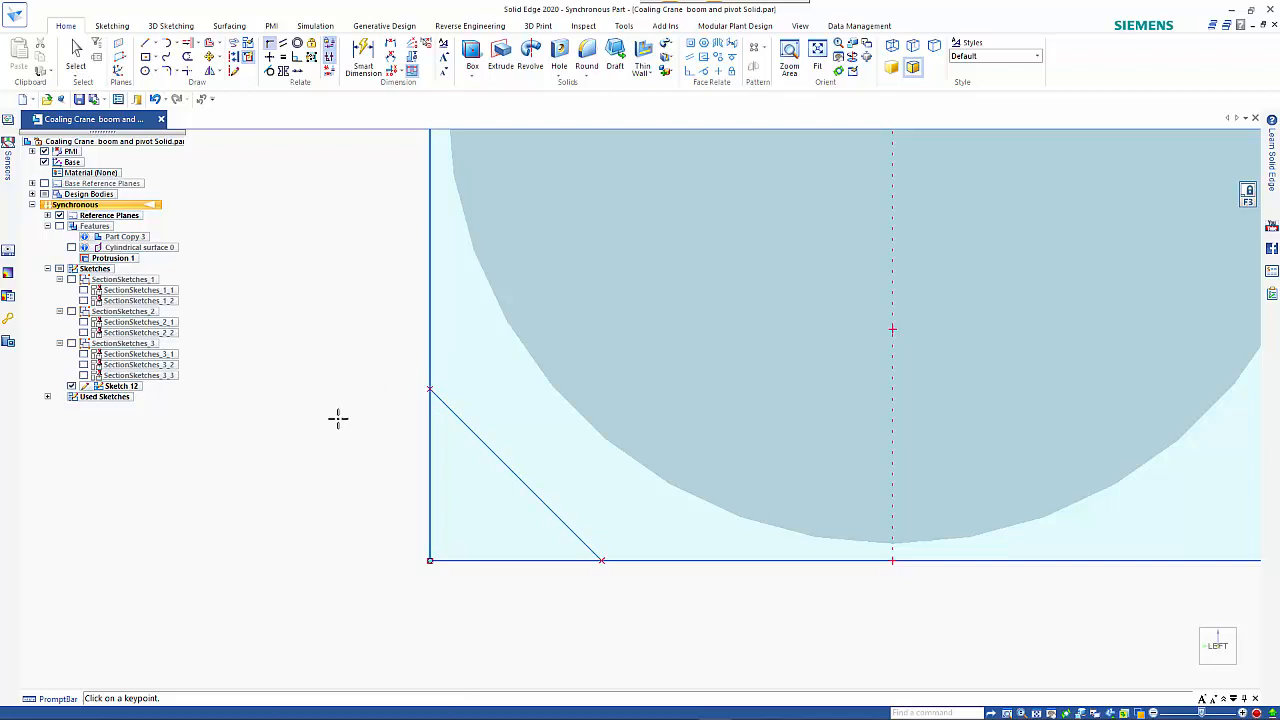
# Step: Trim away the rectangle's lower-left corner outside the chamfer line
pyautogui.click(187, 56)
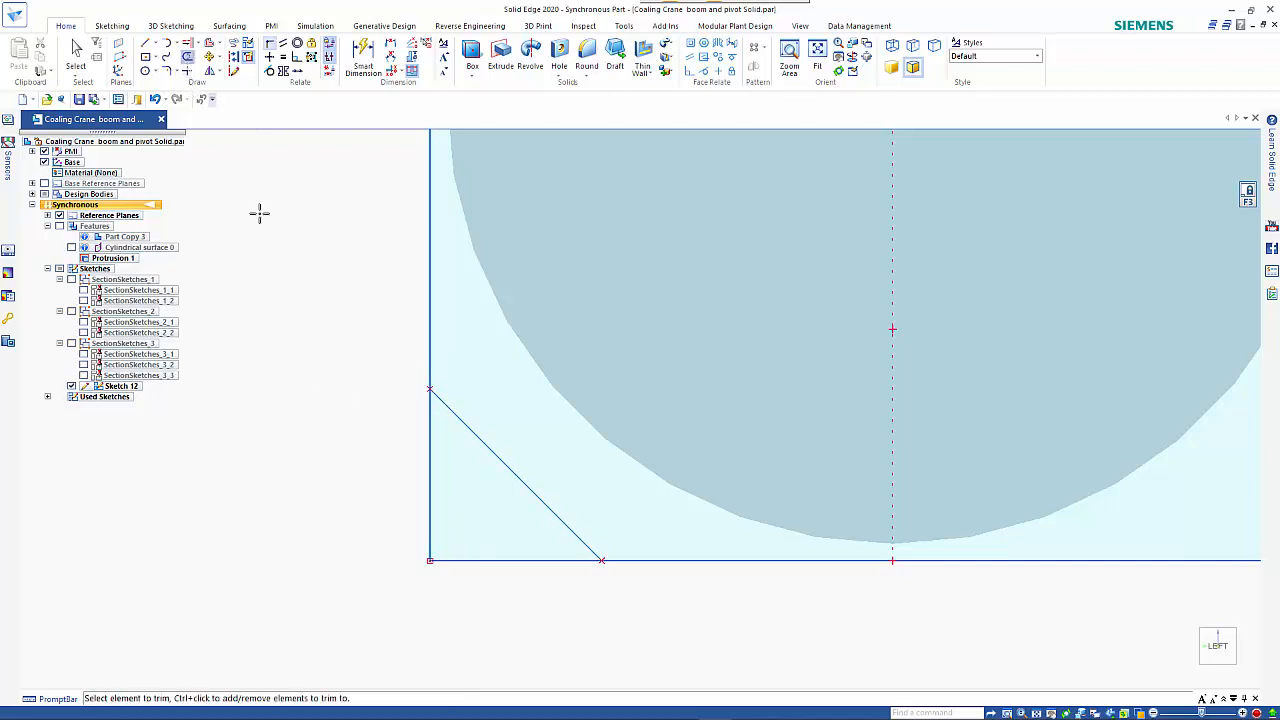
pyautogui.moveTo(330, 345); pyautogui.dragTo(401, 440)
pyautogui.moveTo(581, 625); pyautogui.dragTo(551, 620)
pyautogui.hotkey('ctrl', 'f')
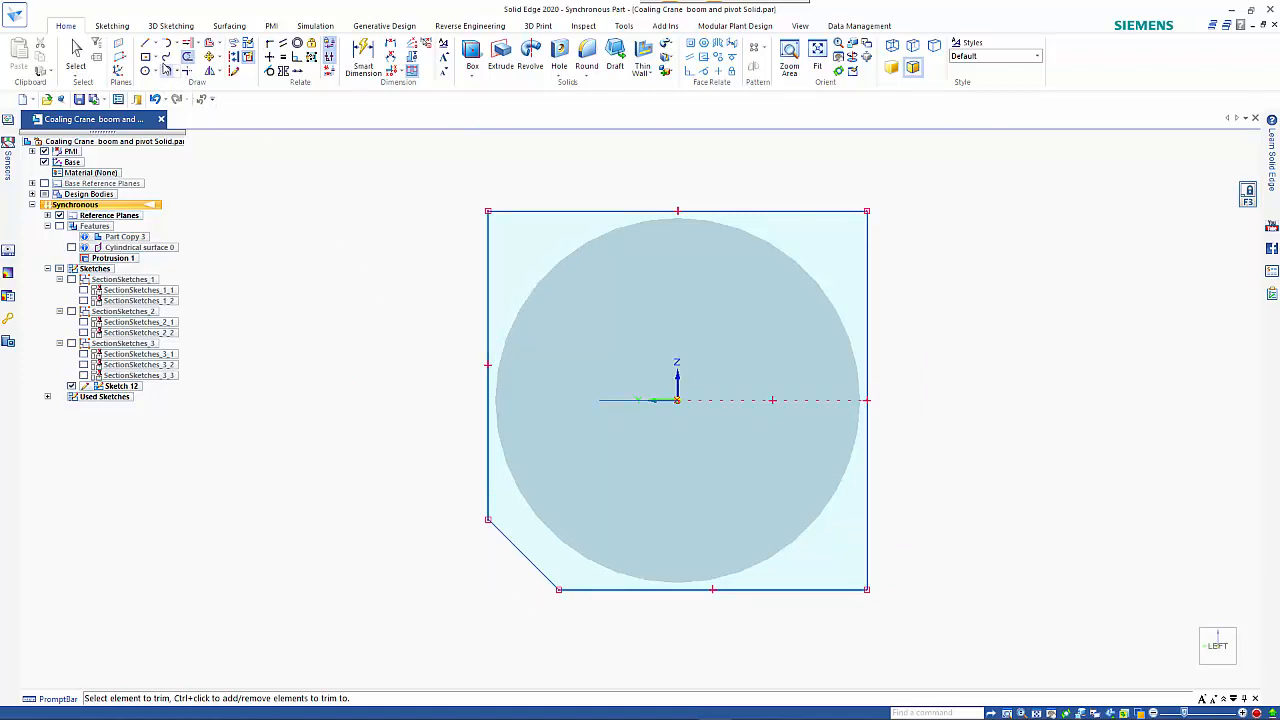
# Step: Draw matching 45° chamfer lines about 18 mm long across the rectangle's three remaining corners, aligned with the existing chamfer
pyautogui.click(145, 43)
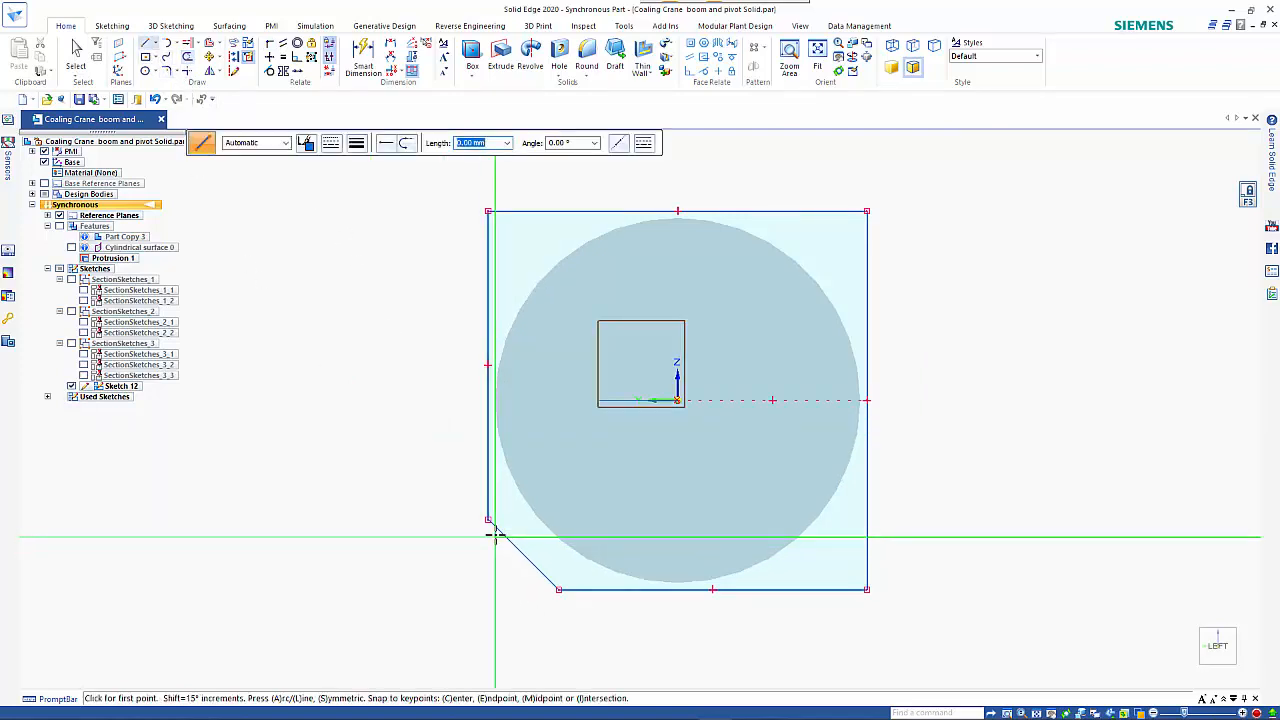
pyautogui.click(865, 520)
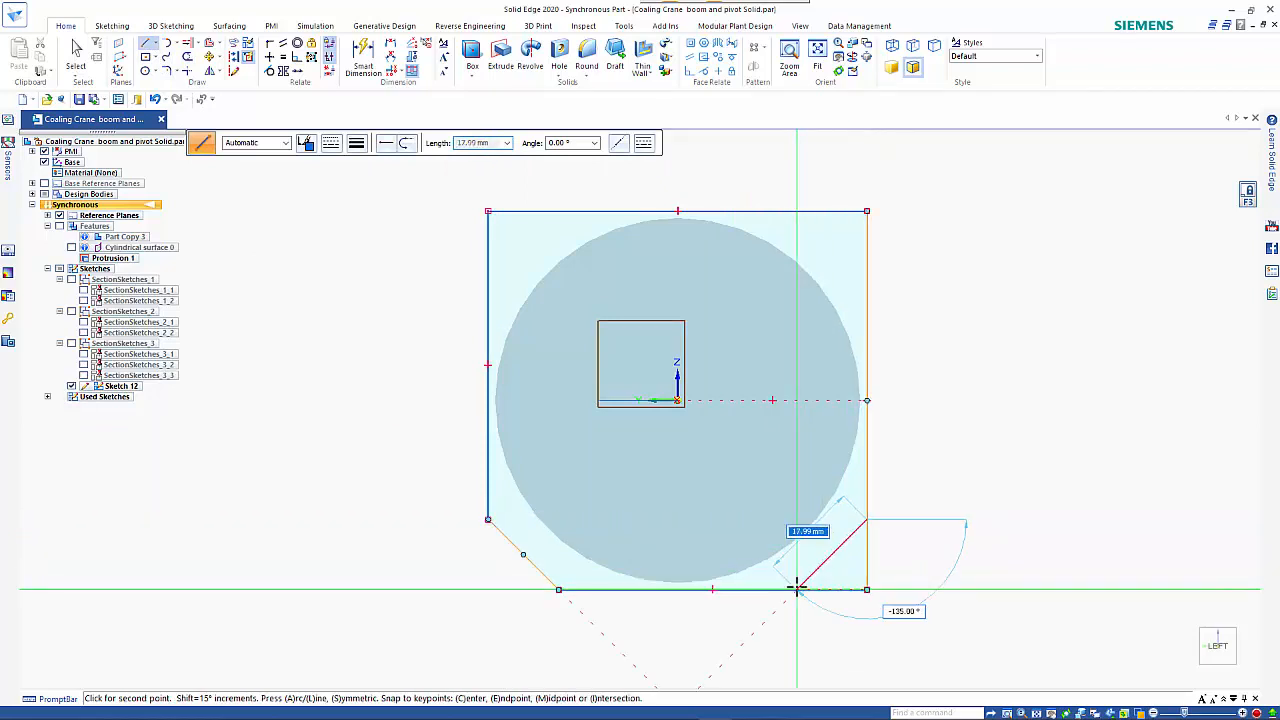
pyautogui.click(795, 590)
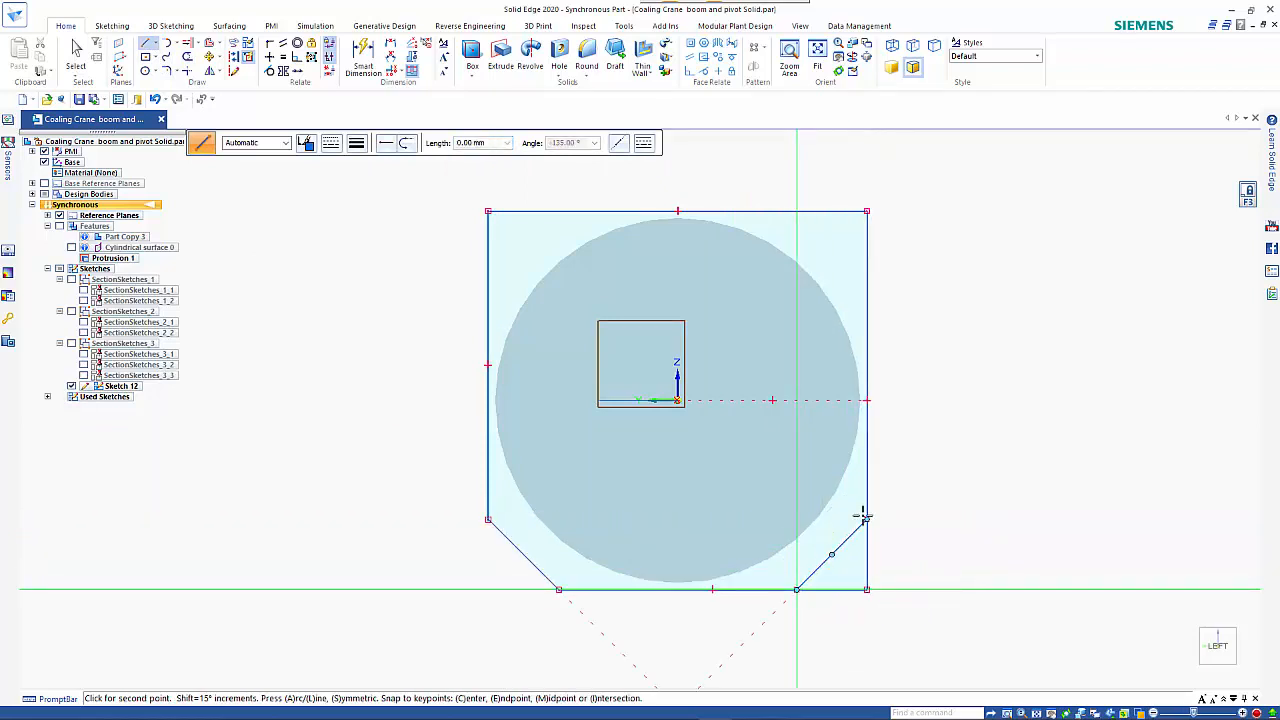
pyautogui.press('Escape')
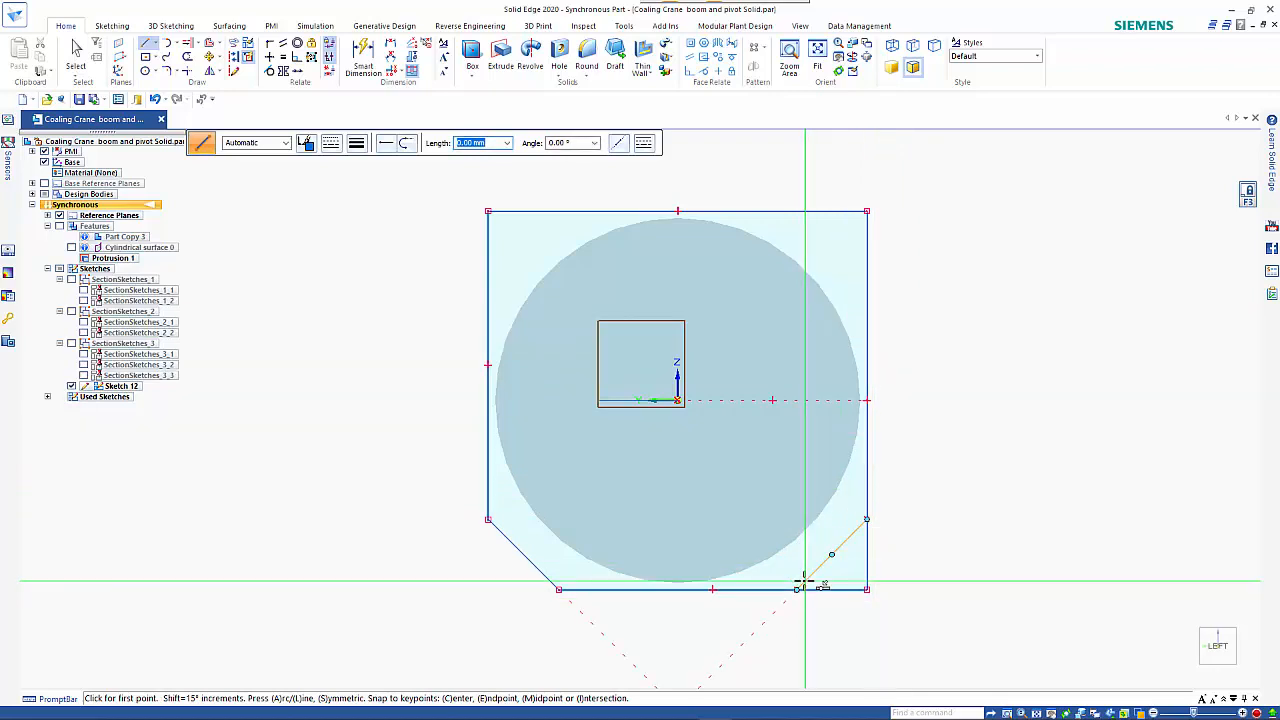
pyautogui.click(797, 211)
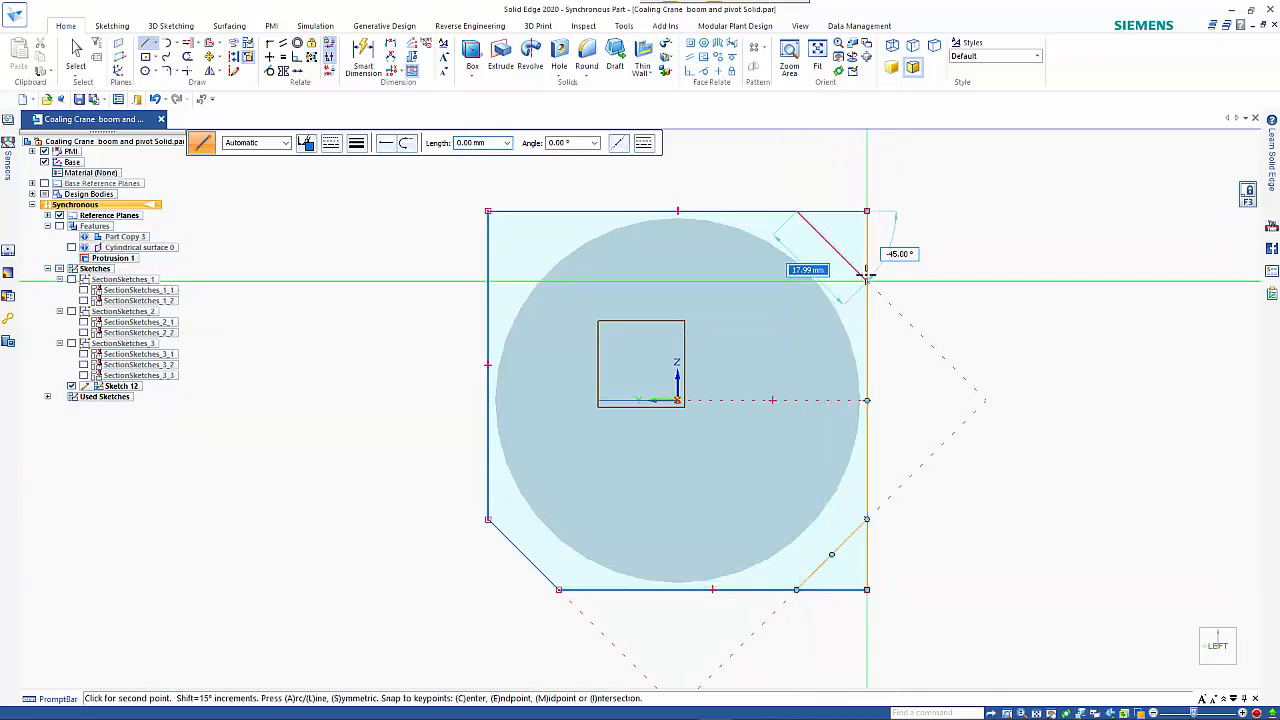
pyautogui.click(867, 281)
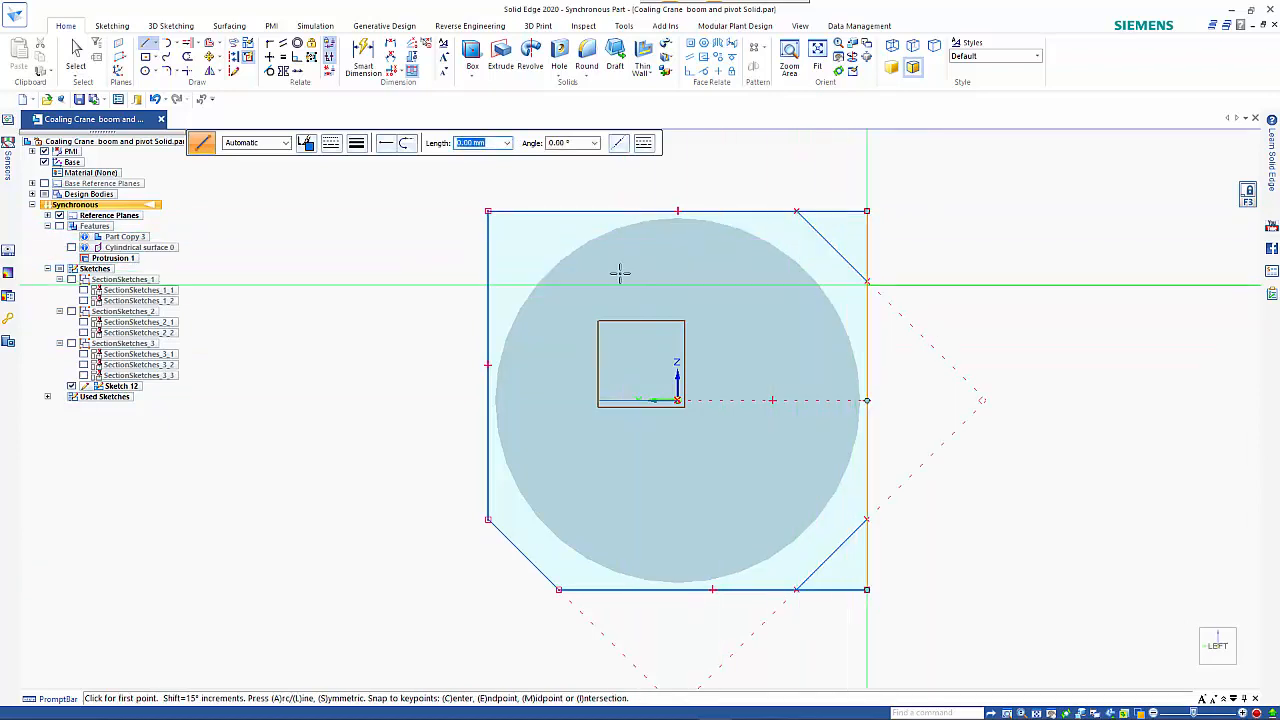
pyautogui.click(488, 281)
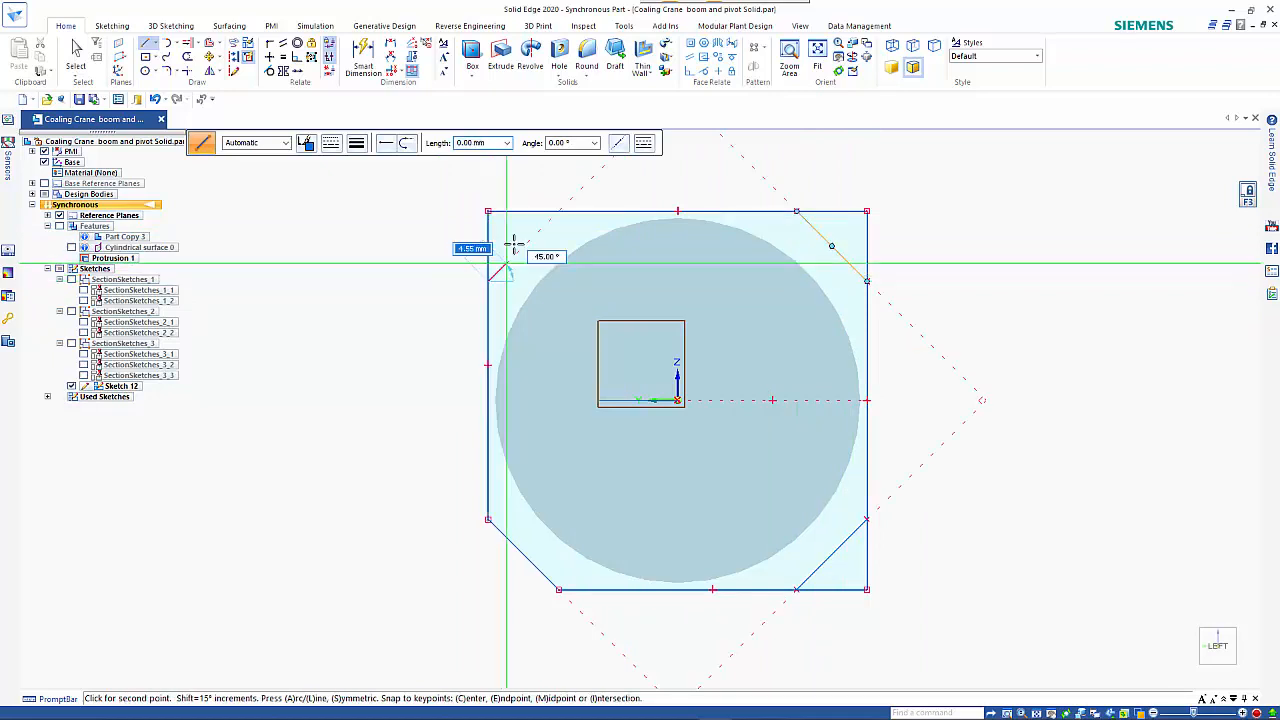
pyautogui.click(556, 212)
pyautogui.press('Escape')
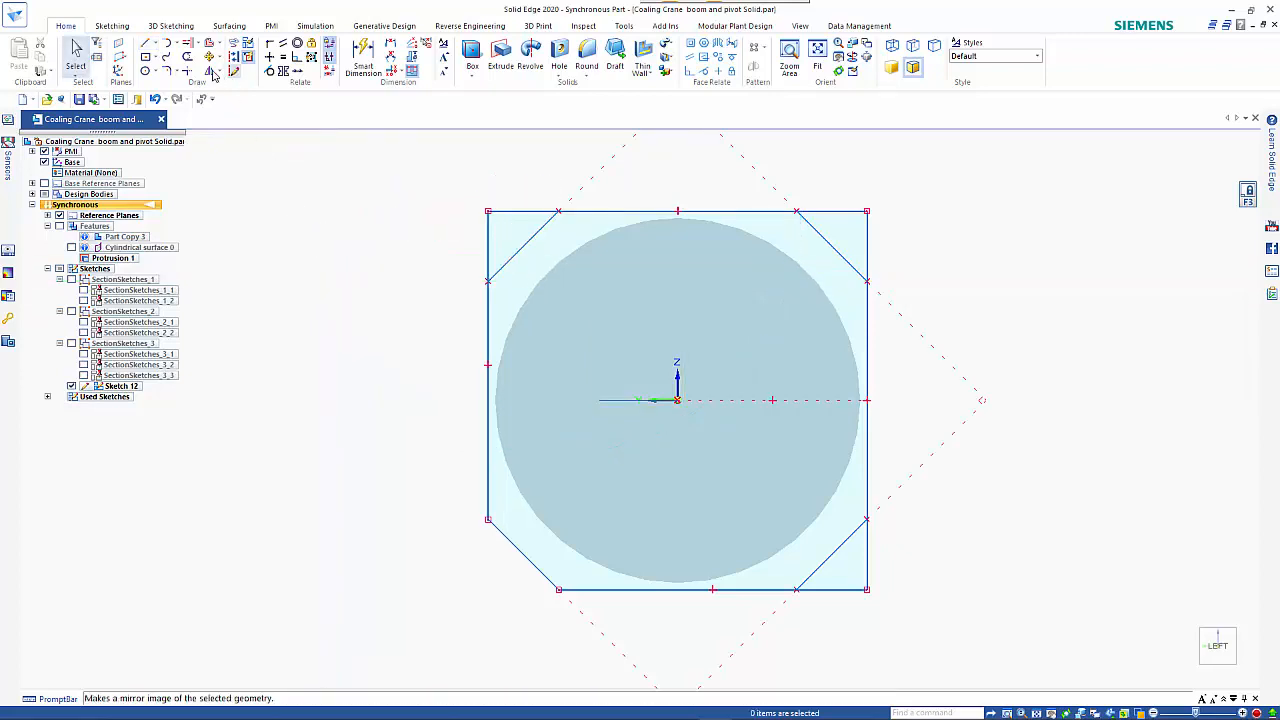
# Step: Trim off the three remaining rectangle corners to leave a closed eight-sided profile
pyautogui.click(187, 57)
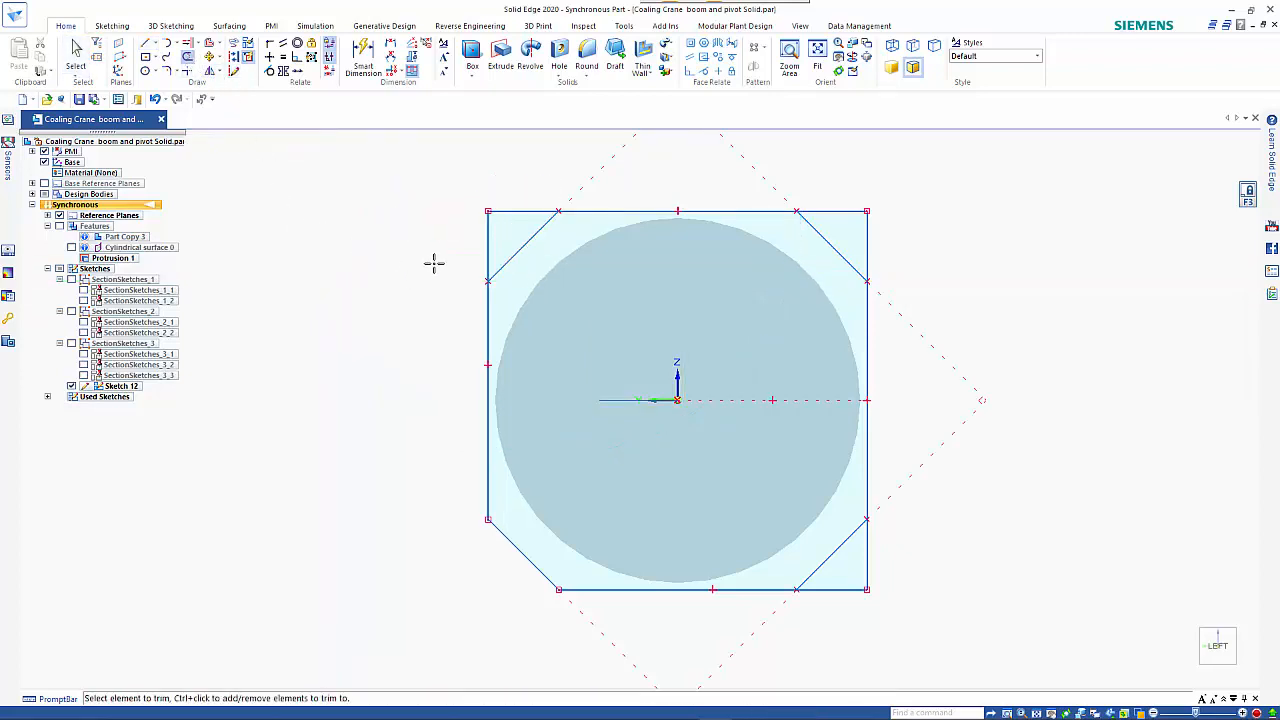
pyautogui.moveTo(434, 263); pyautogui.dragTo(477, 243)
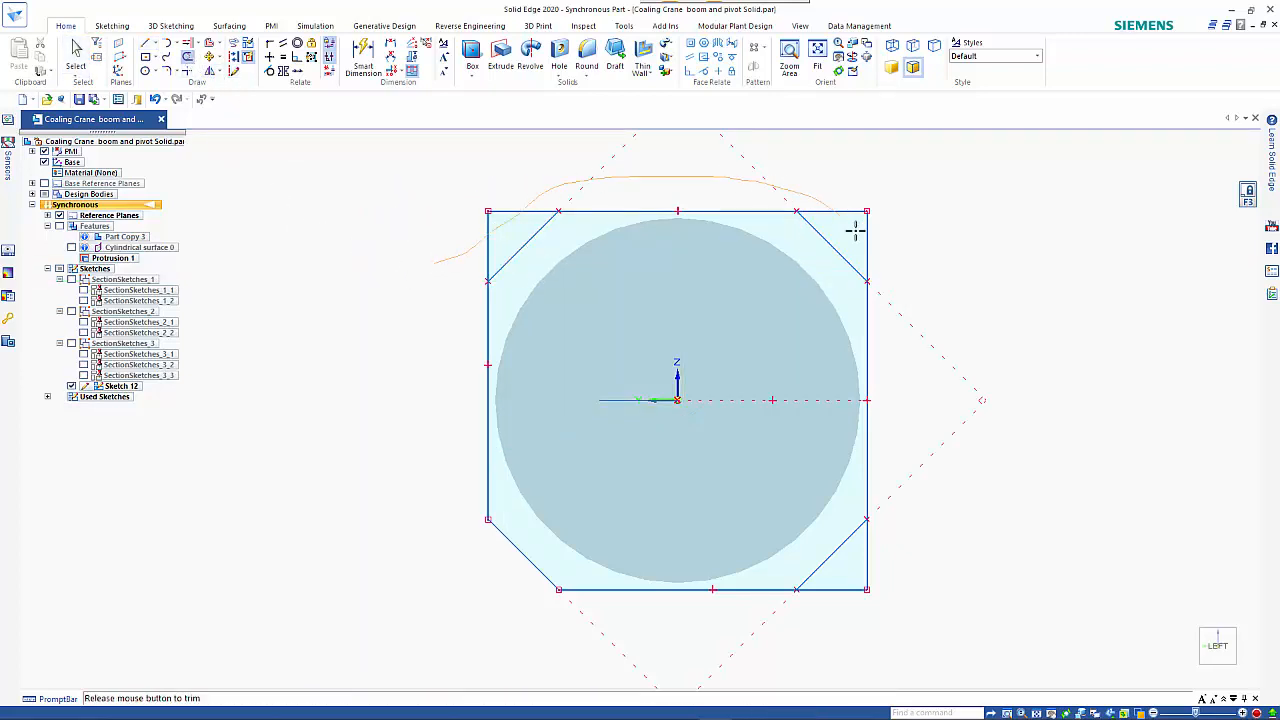
pyautogui.moveTo(855, 231)
pyautogui.mouseDown()
pyautogui.moveTo(917, 497)
pyautogui.moveTo(815, 625)
pyautogui.mouseUp()
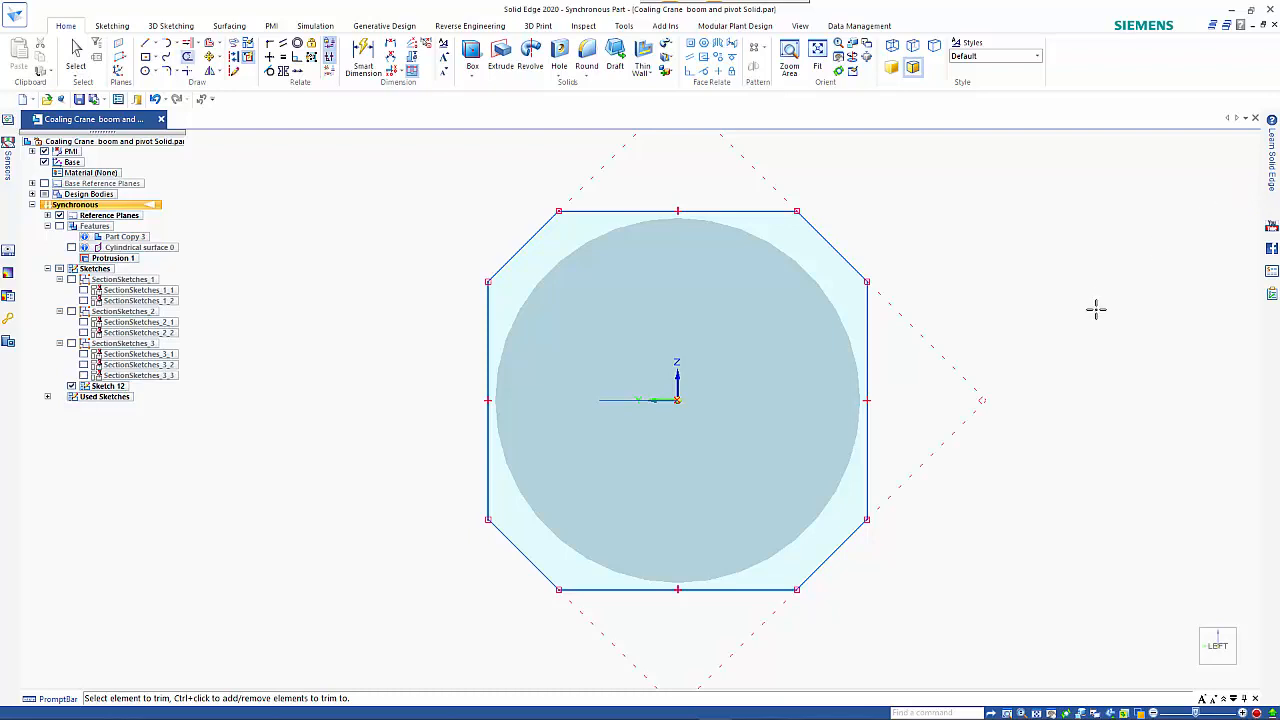
# Step: Show SectionSketches_3 again in an angled view of the chamfered profile and the cylinder
pyautogui.moveTo(1077, 324); pyautogui.dragTo(986, 349, button='middle')
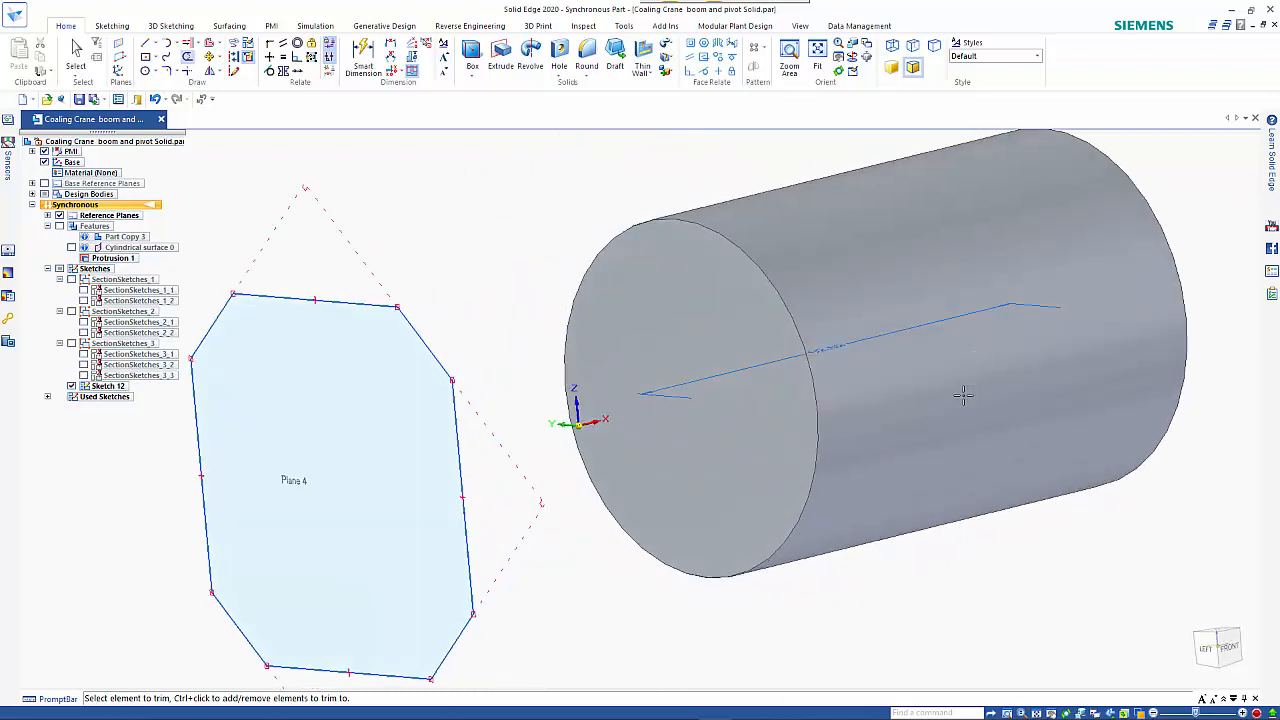
pyautogui.scroll(-3, 960, 400)
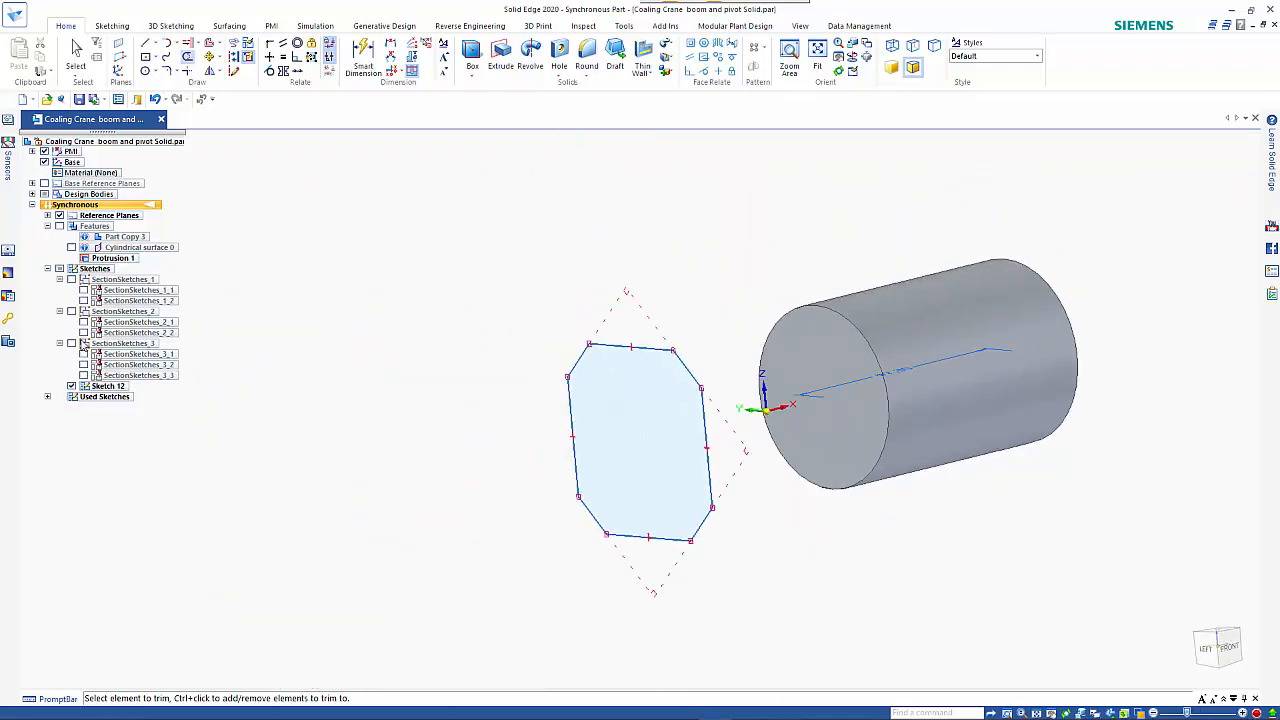
pyautogui.click(71, 343)
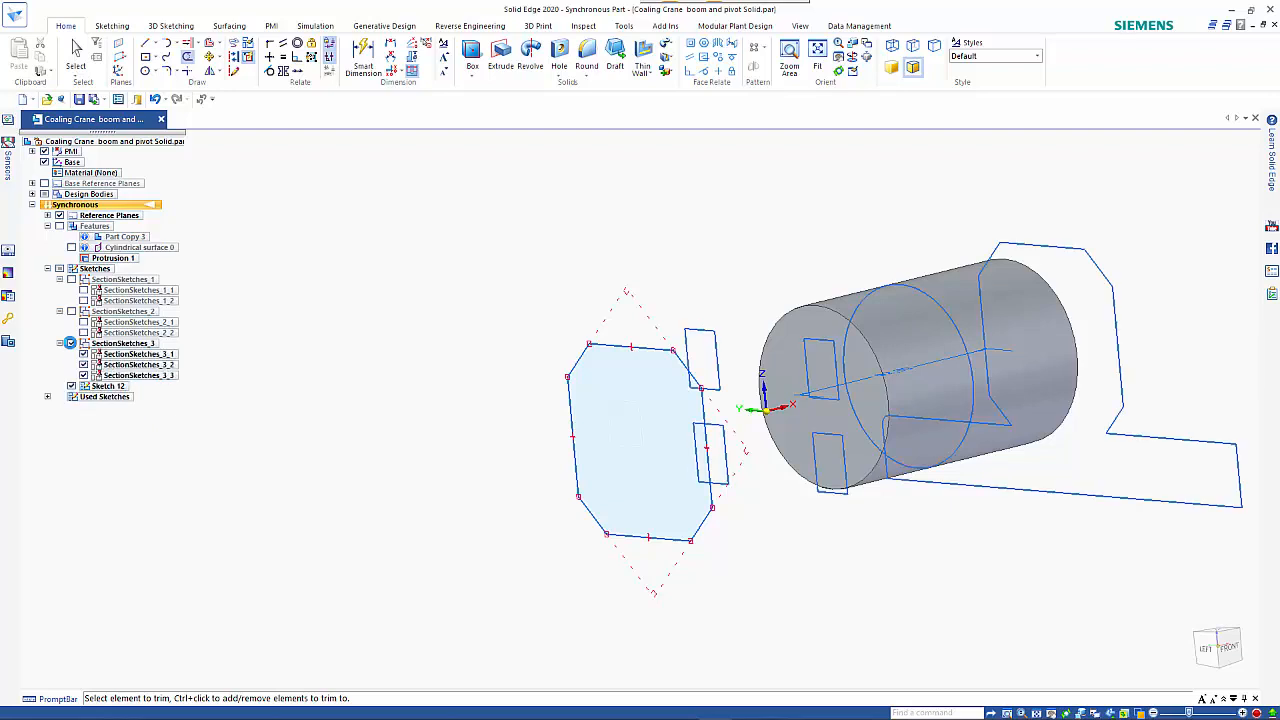
# Step: Hide SectionSketches_3 and show SectionSketches_2 in its place, leaving the trim command
pyautogui.click(71, 343)
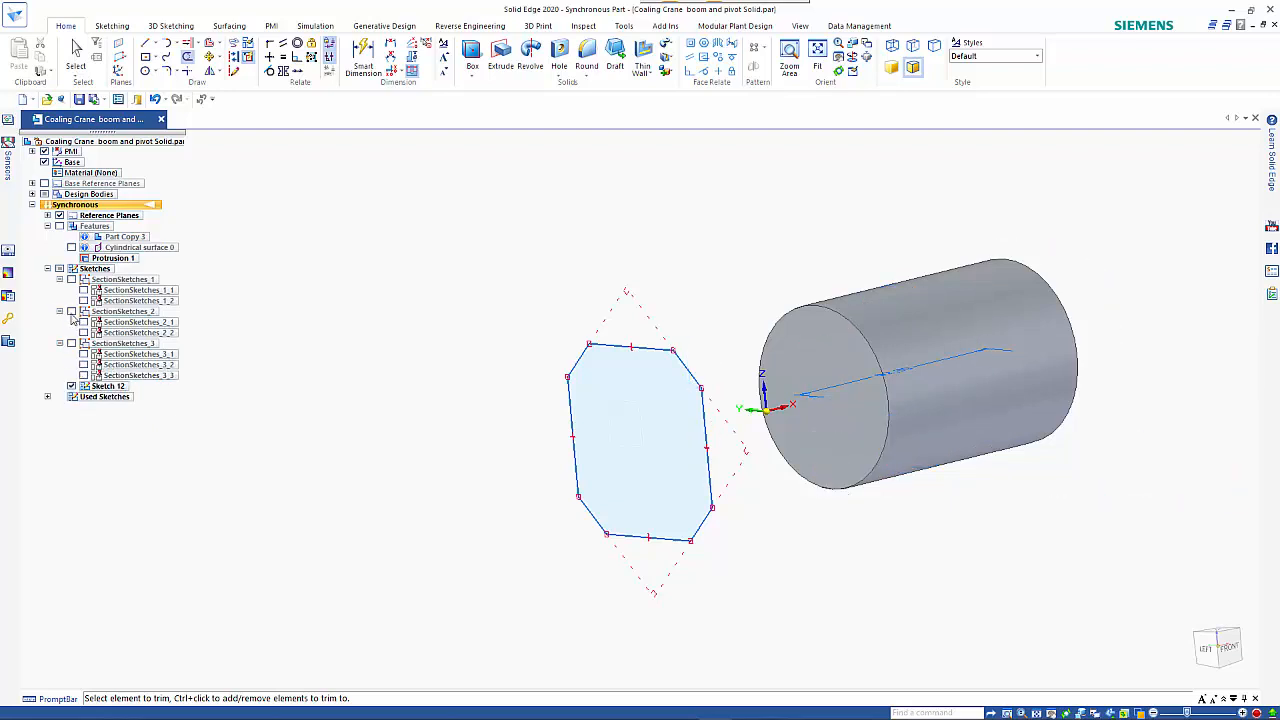
pyautogui.click(71, 311)
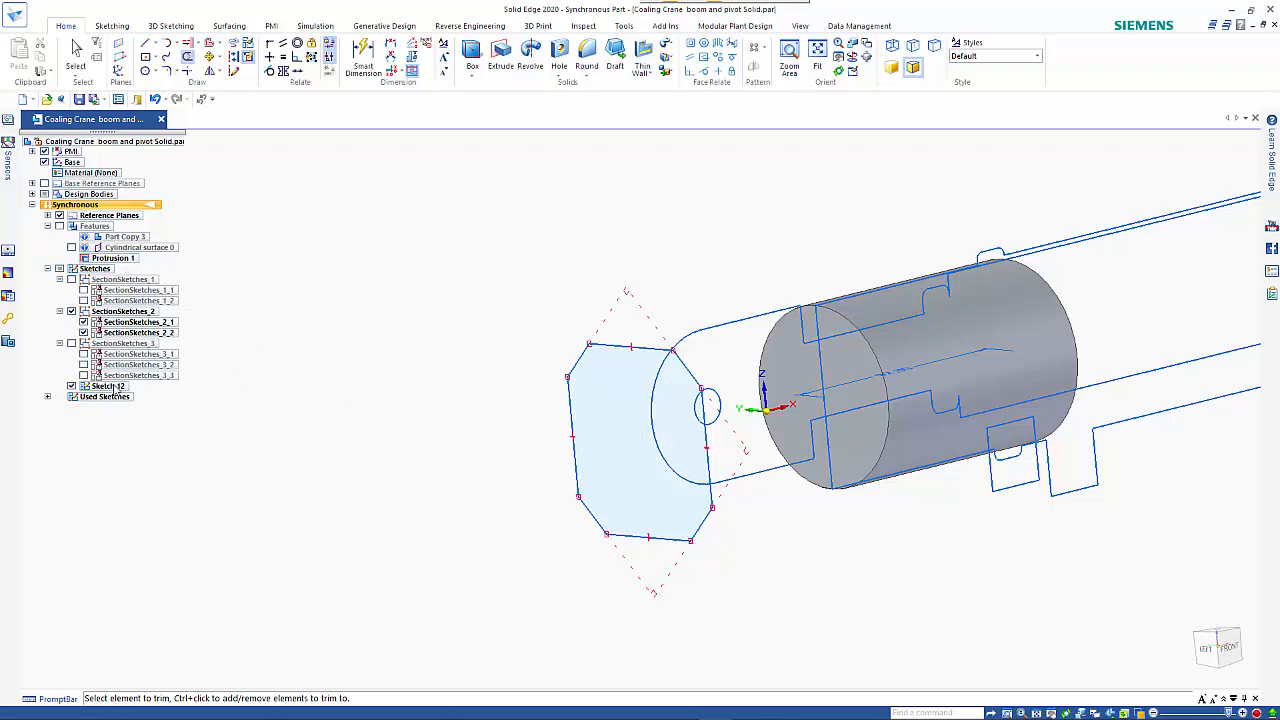
pyautogui.press('Escape')
# Step: Move Sketch 12 along the boom axis to the corner point on the SectionSketches_2 side profile where the chamfered section begins
pyautogui.click(110, 386)
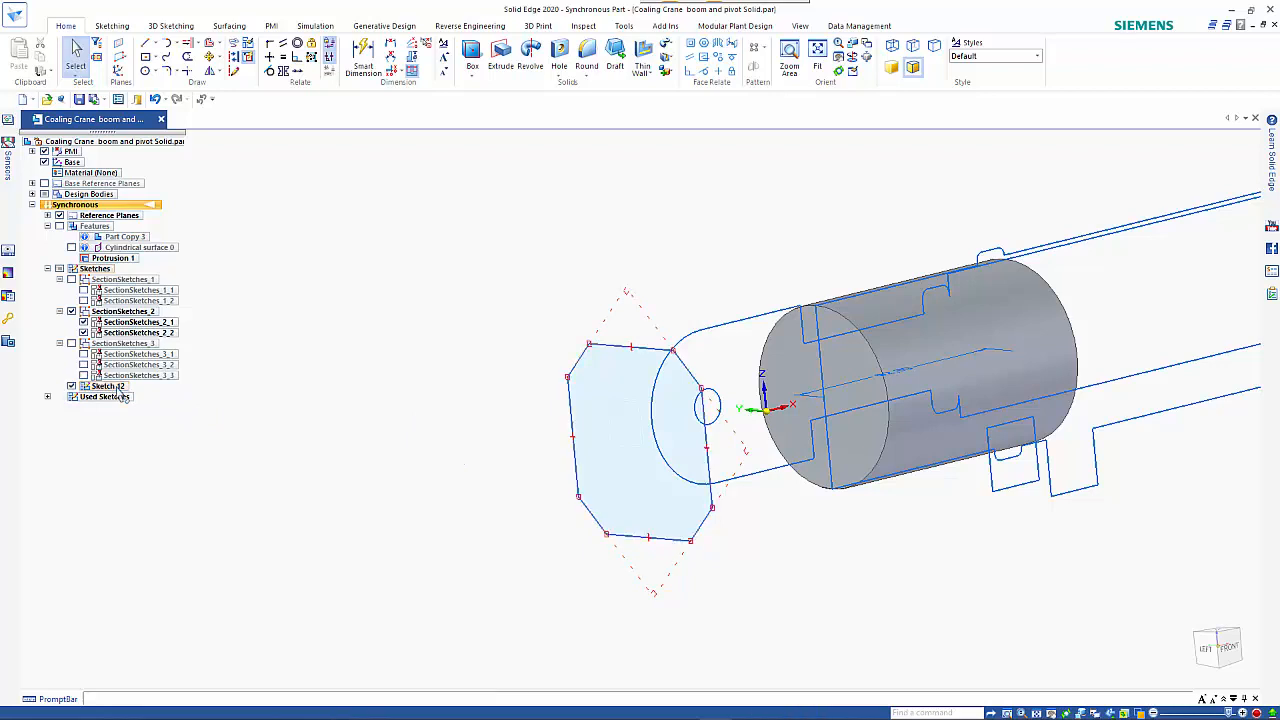
pyautogui.click(112, 387)
pyautogui.click(624, 455)
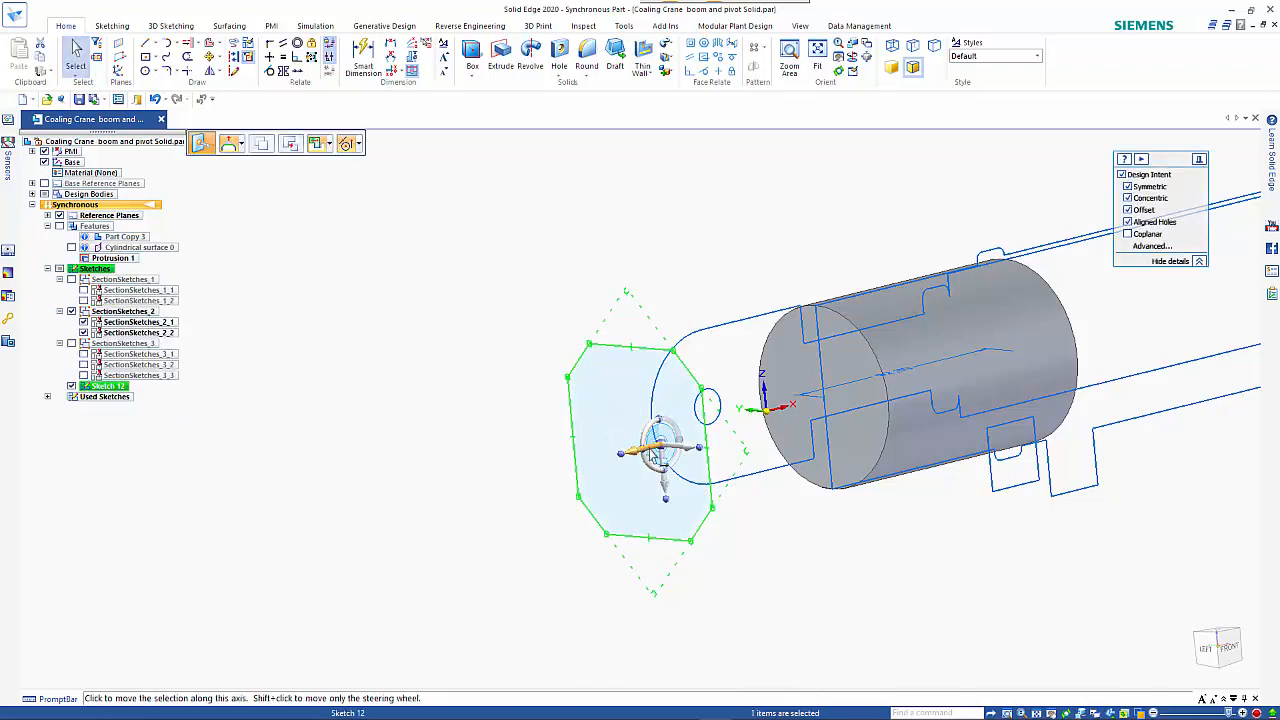
pyautogui.click(655, 455)
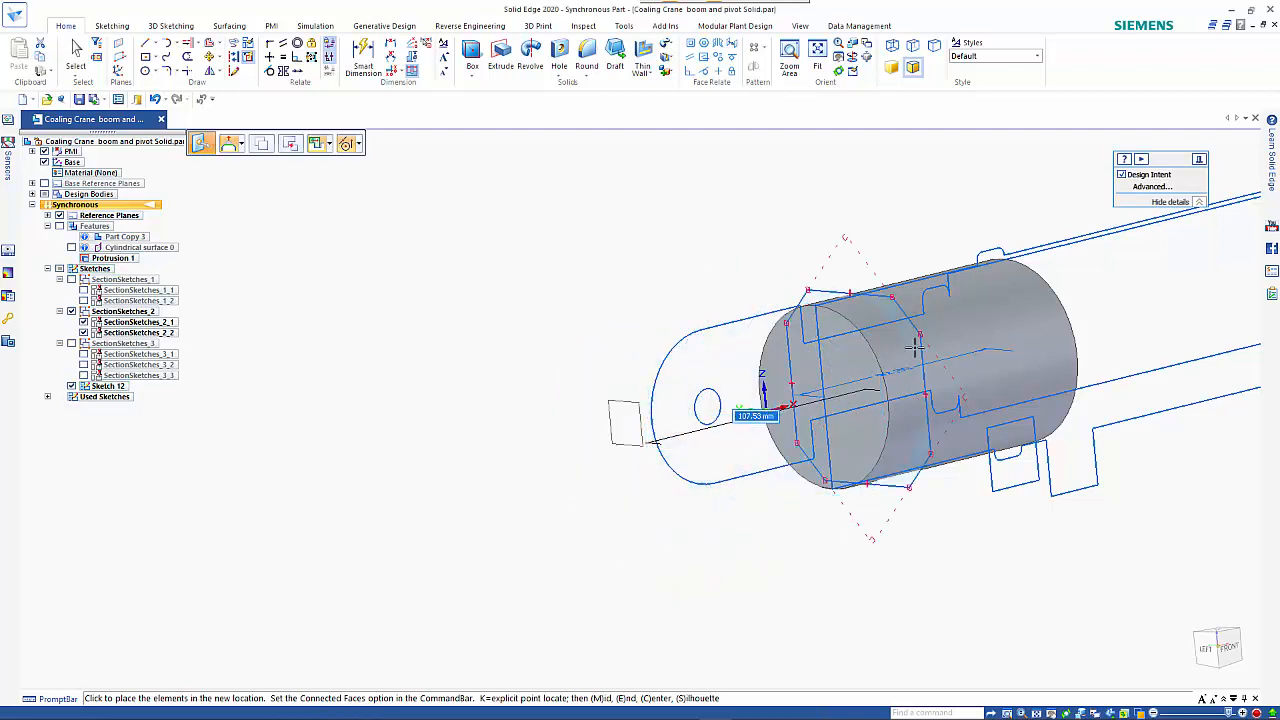
pyautogui.scroll(10, 914, 345)
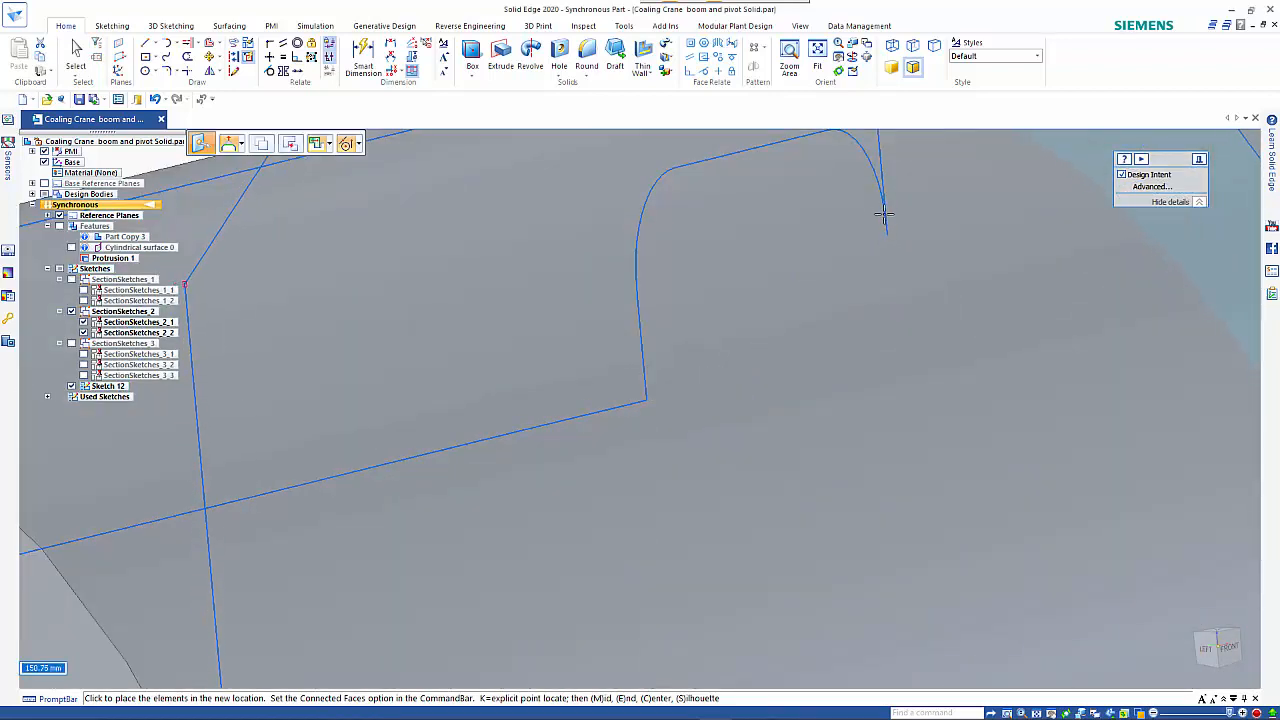
pyautogui.scroll(-4, 886, 240)
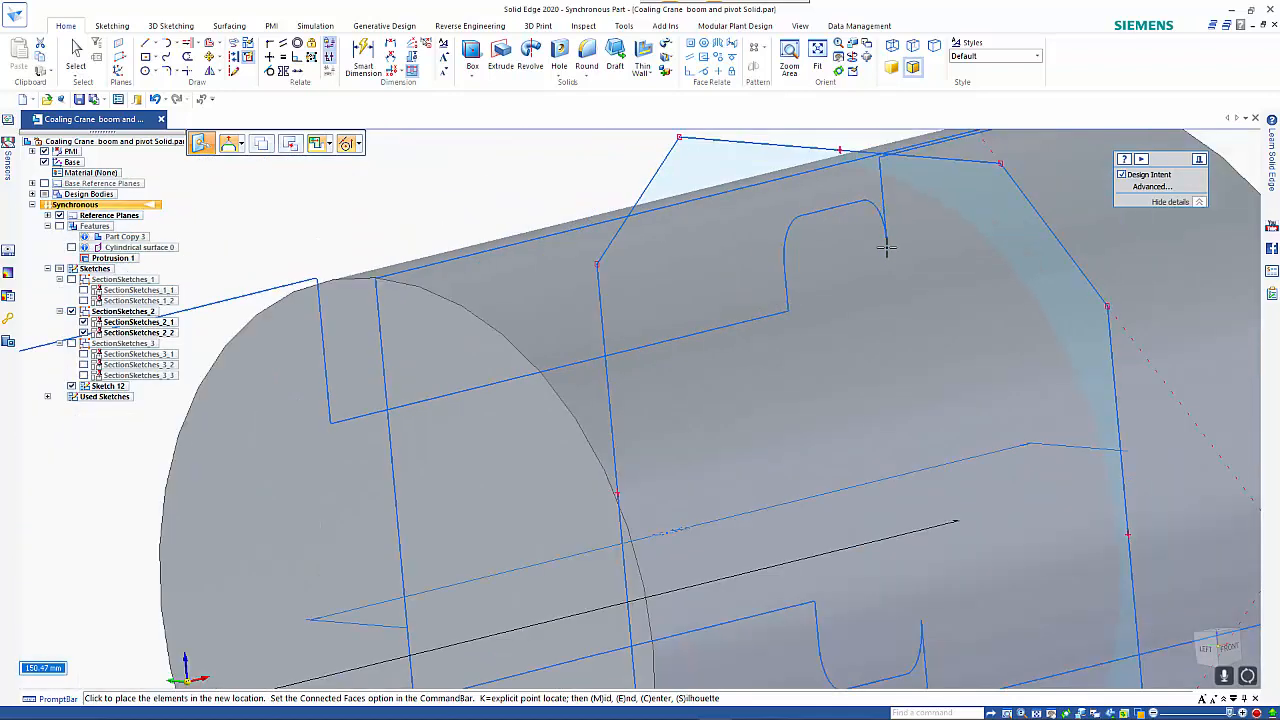
pyautogui.click(880, 160)
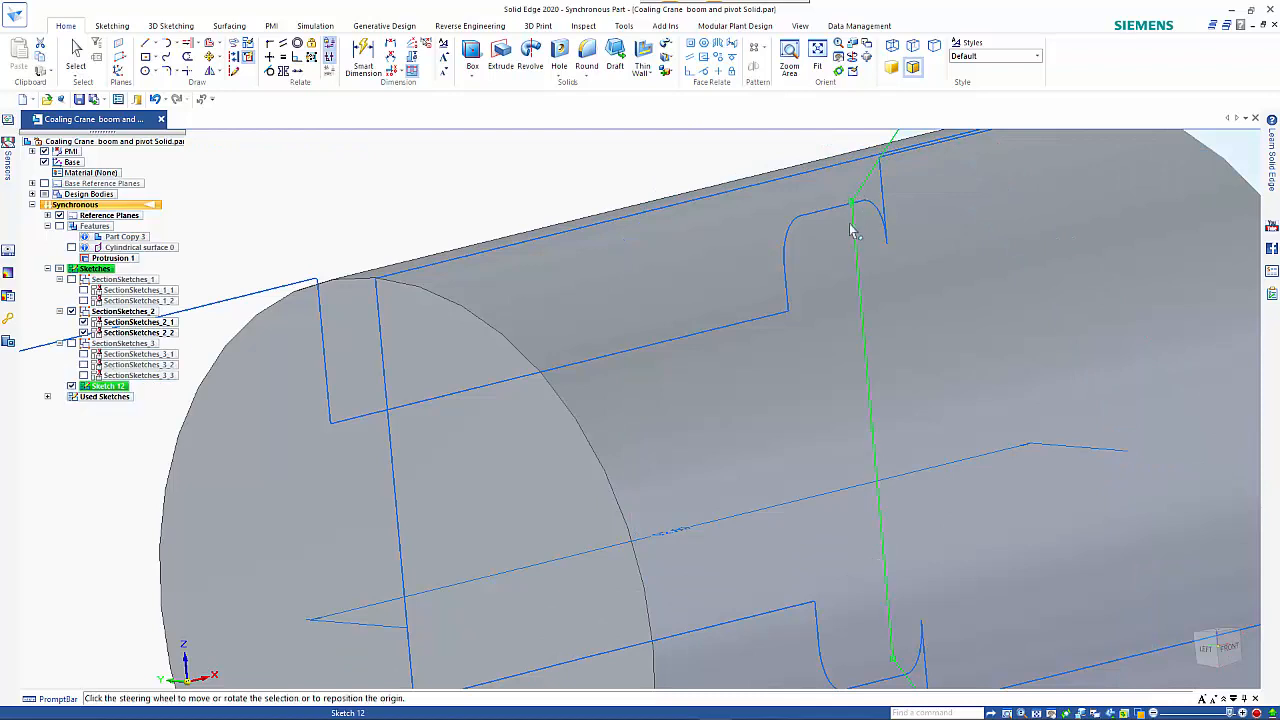
pyautogui.scroll(-3, 794, 380)
pyautogui.scroll(-1, 782, 413)
pyautogui.press('Escape')
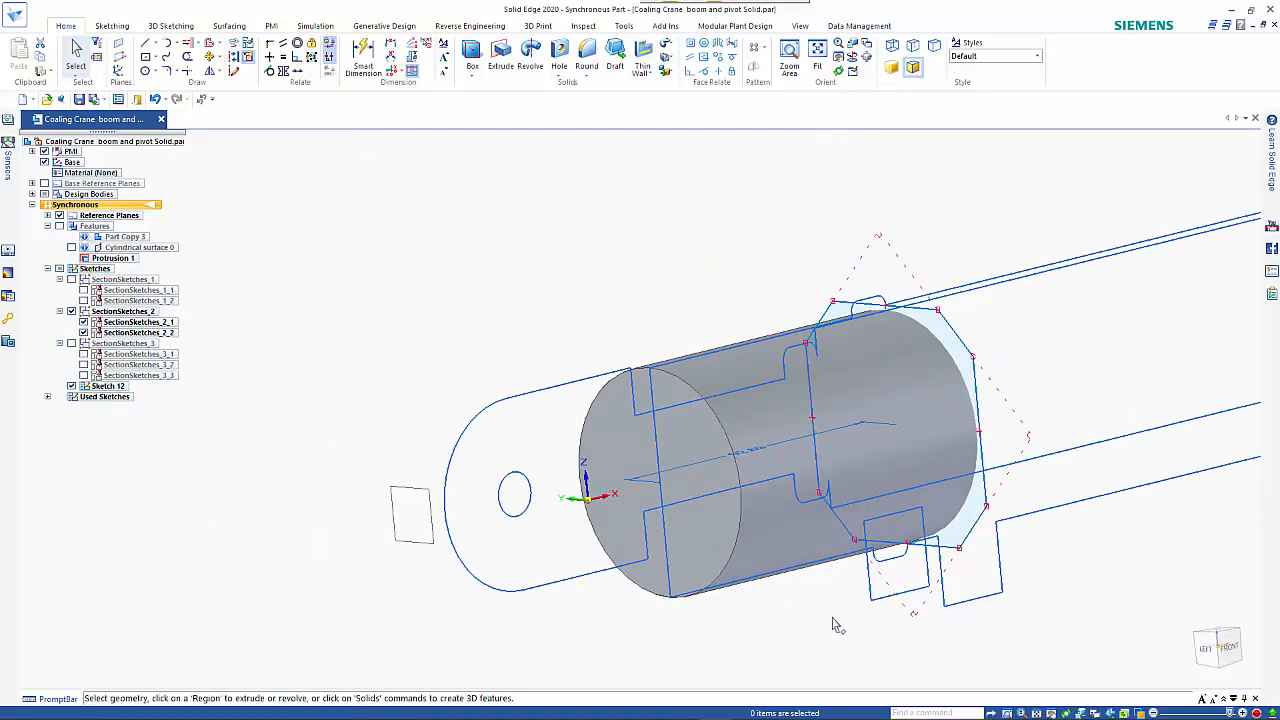
# Step: Extrude the eight-sided profile one-sided by 2220.21 mm as added material, ending at the far end point of the SectionSketches_2 upper line
pyautogui.click(958, 546)
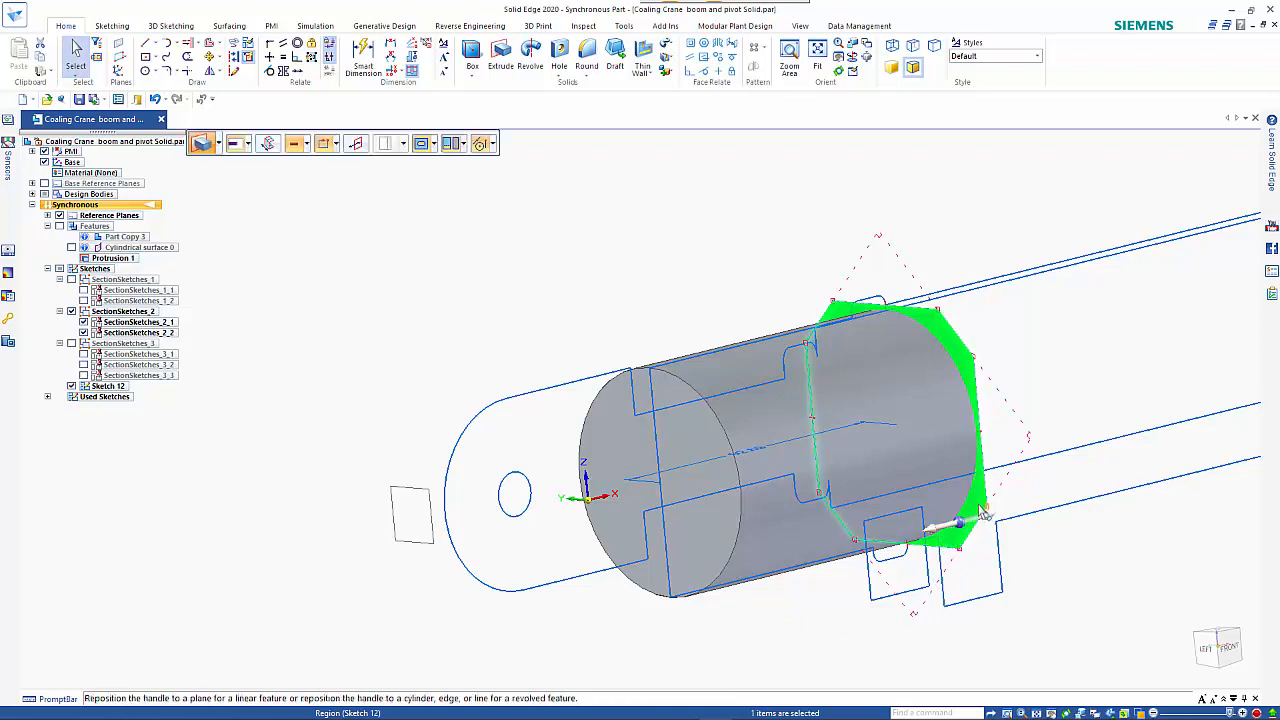
pyautogui.click(986, 509)
pyautogui.rightClick(993, 510)
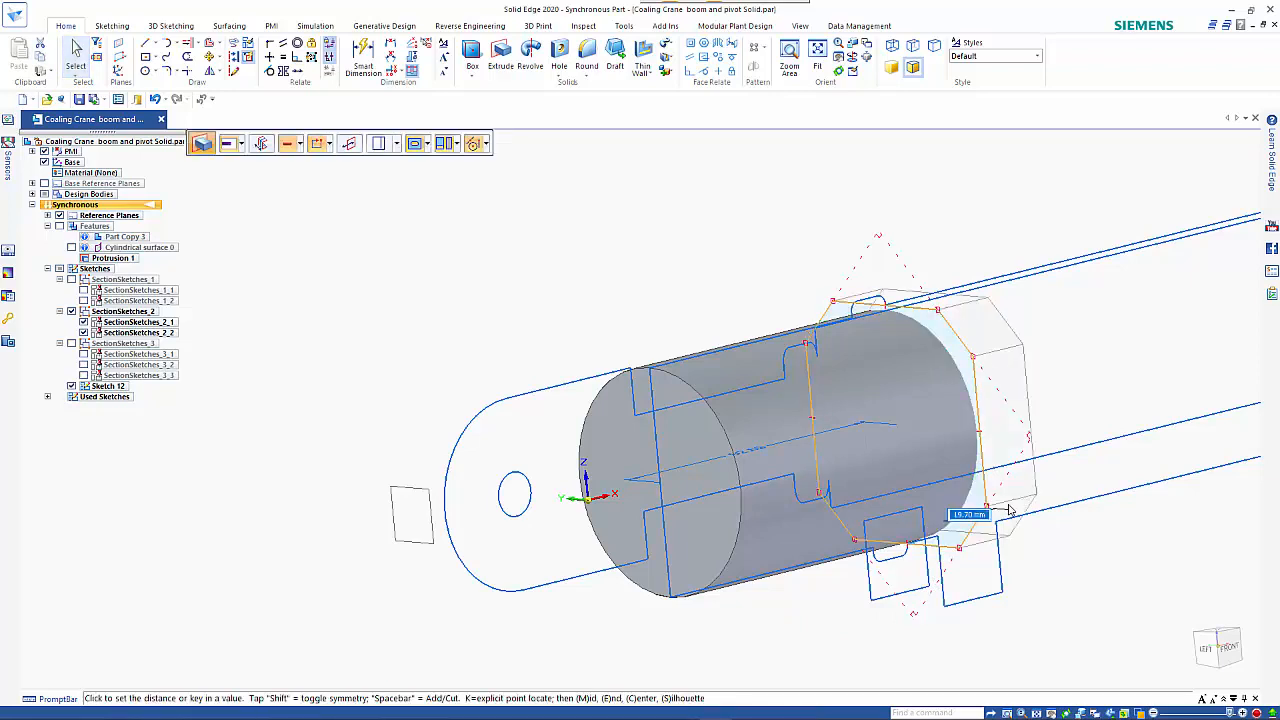
pyautogui.scroll(-2, 993, 512)
pyautogui.keyDown('shift'); pyautogui.moveTo(833, 532); pyautogui.dragTo(431, 568, button='middle'); pyautogui.keyUp('shift')
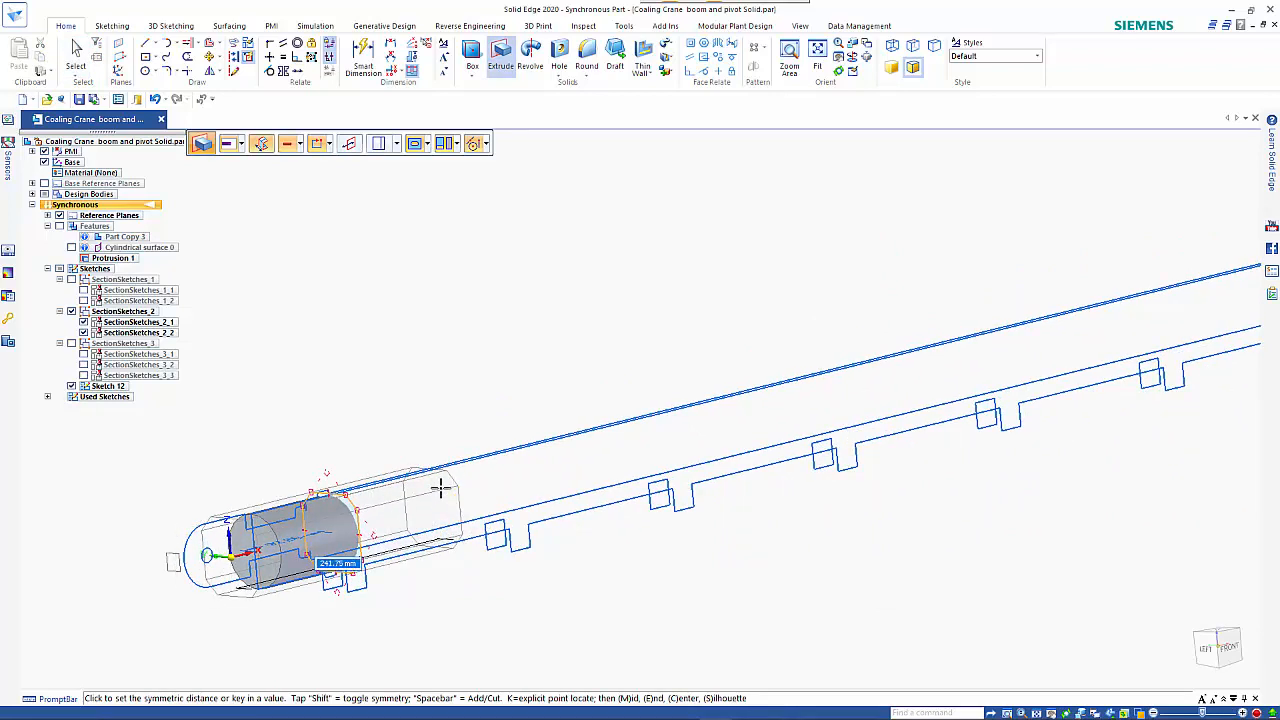
pyautogui.press('space')
pyautogui.press('shift')
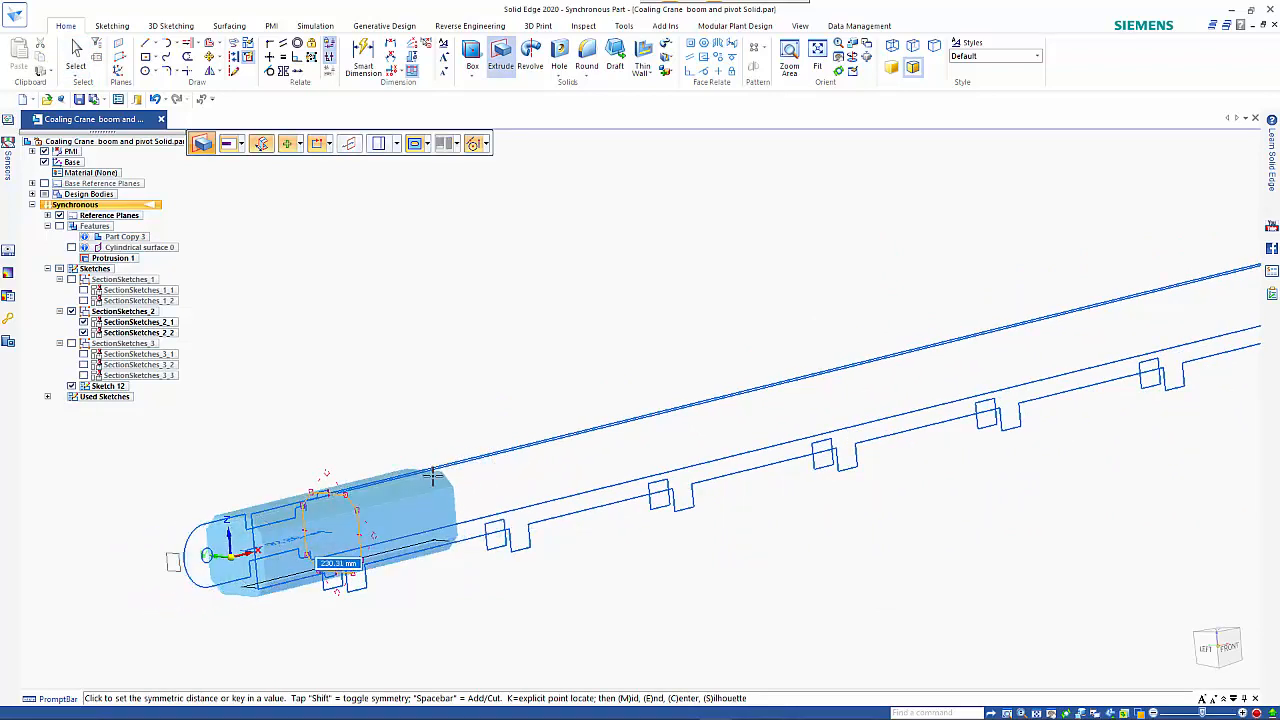
pyautogui.scroll(-1, 830, 497)
pyautogui.scroll(-4, 830, 497)
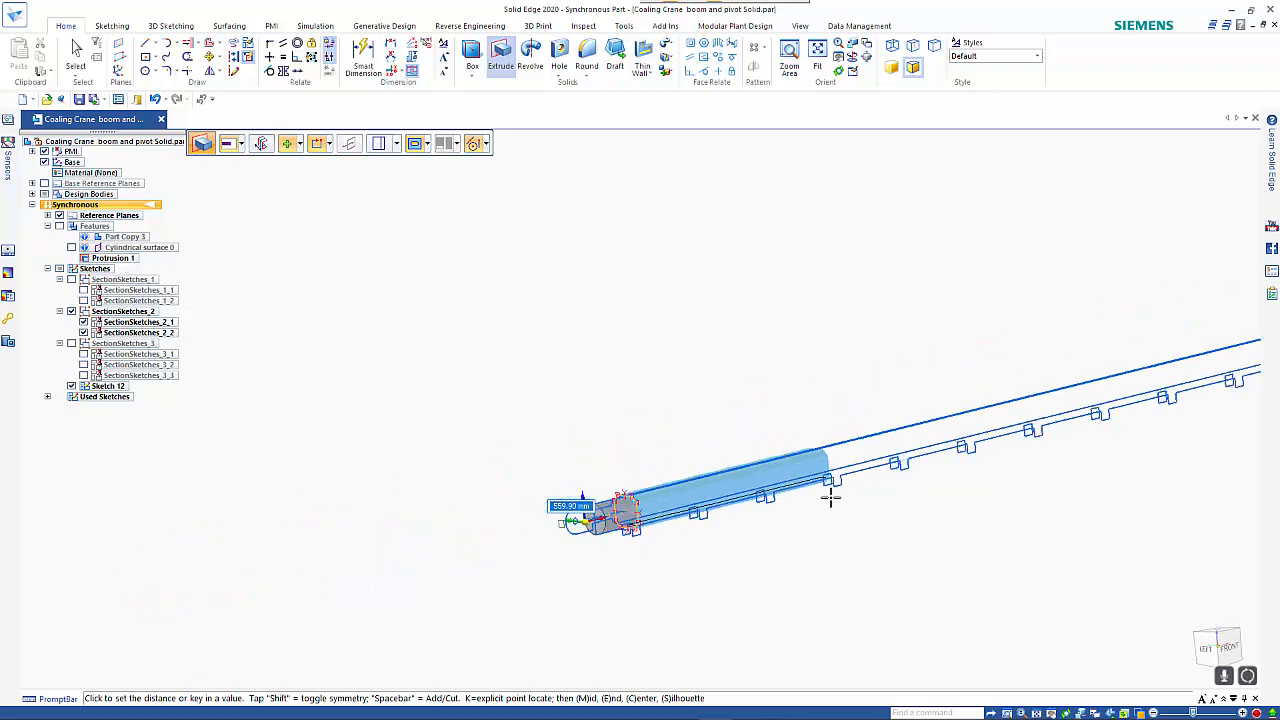
pyautogui.scroll(6, 1107, 409)
pyautogui.scroll(2, 1142, 440)
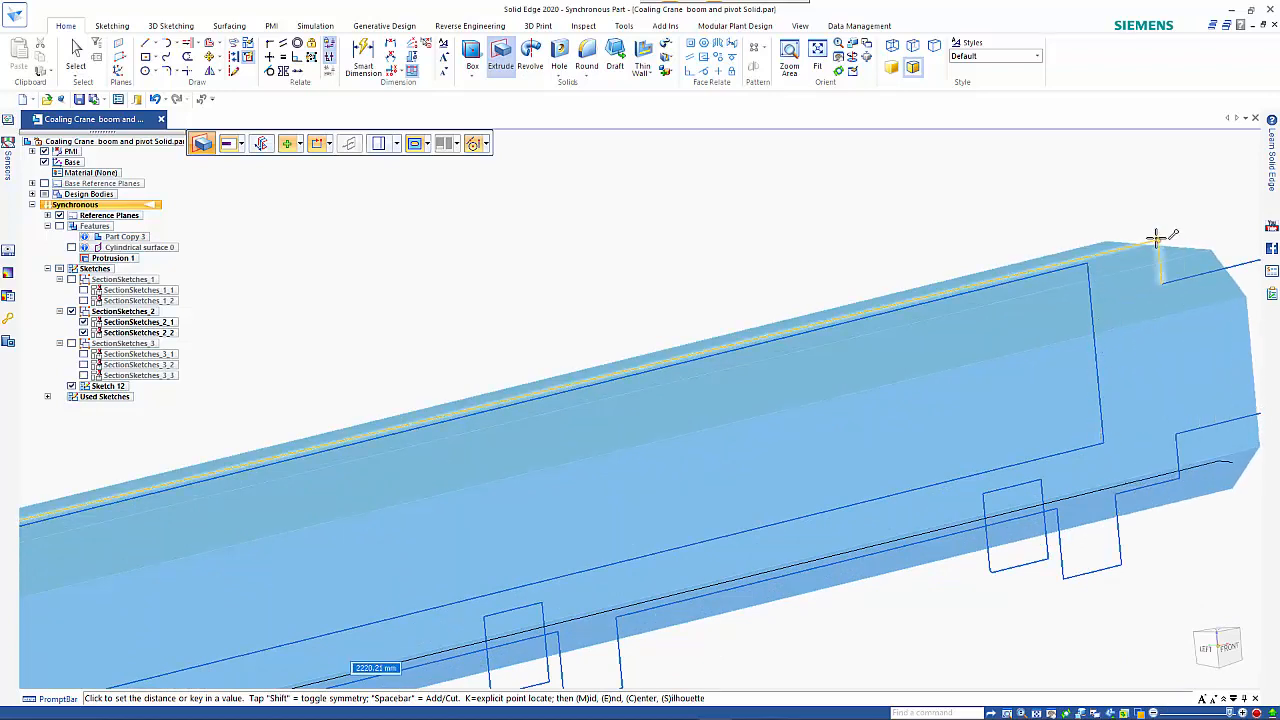
pyautogui.click(1164, 238)
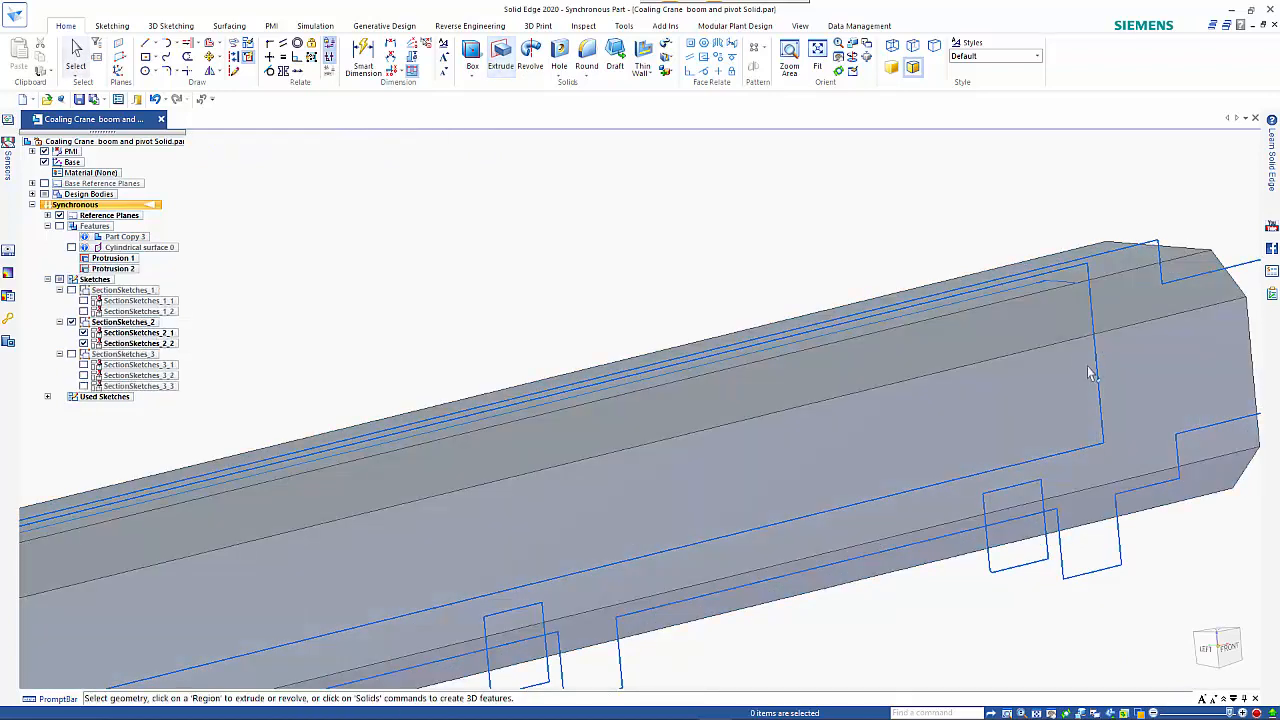
# Step: Examine the extruded boom against SectionSketches_2 from both ends and expand the lists of design bodies and sketches
pyautogui.moveTo(1089, 361); pyautogui.dragTo(878, 409, button='middle')
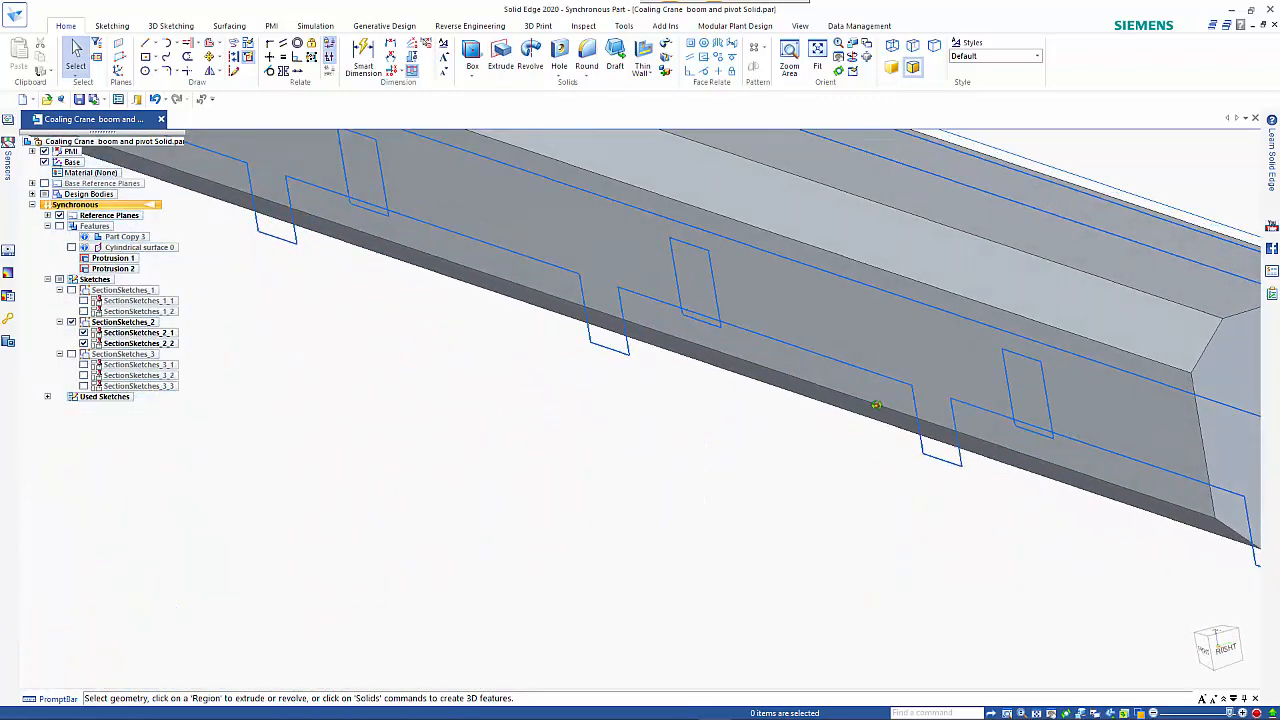
pyautogui.scroll(-4, 878, 418)
pyautogui.moveTo(1003, 404); pyautogui.dragTo(1086, 437, button='middle')
pyautogui.scroll(-8, 1086, 437)
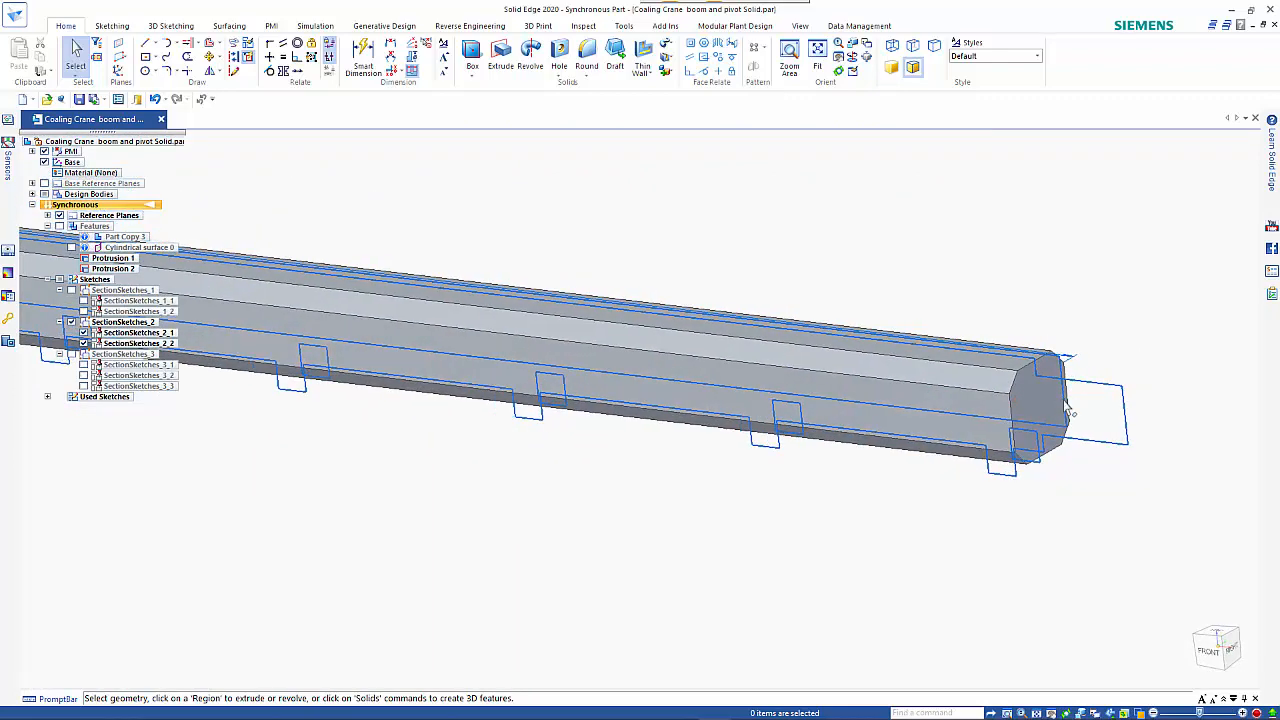
pyautogui.scroll(4, 489, 453)
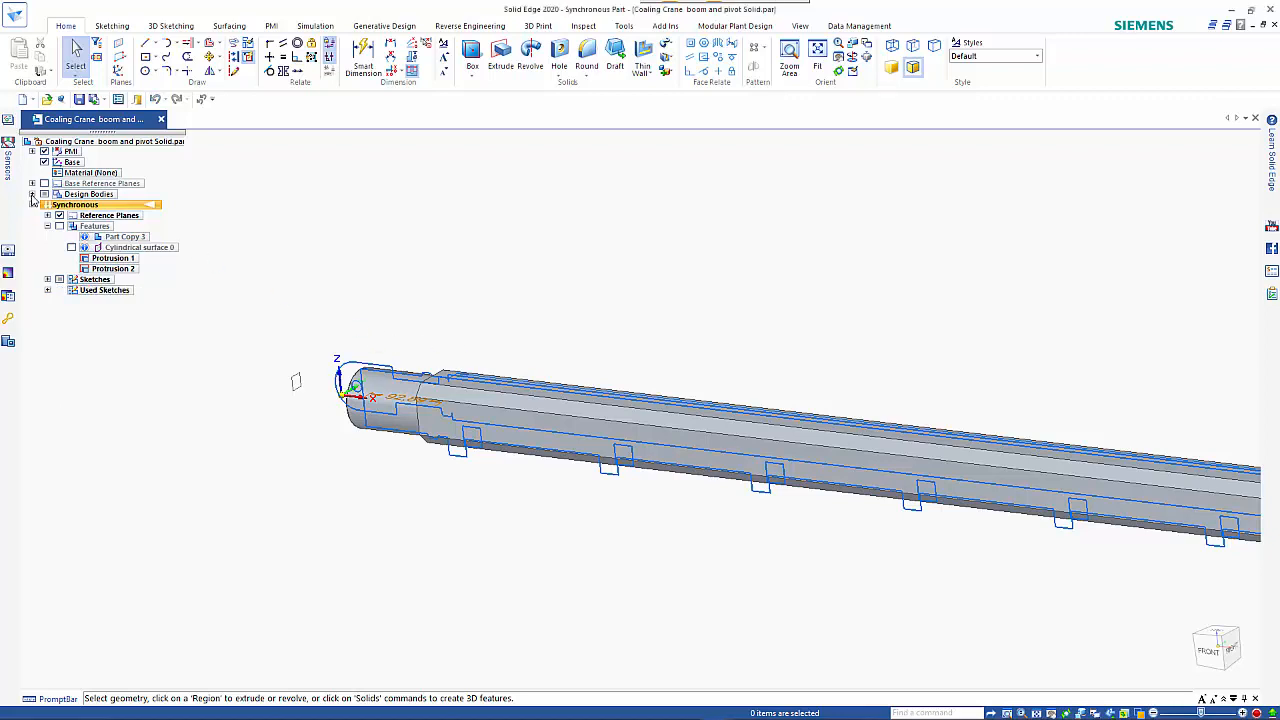
pyautogui.click(32, 194)
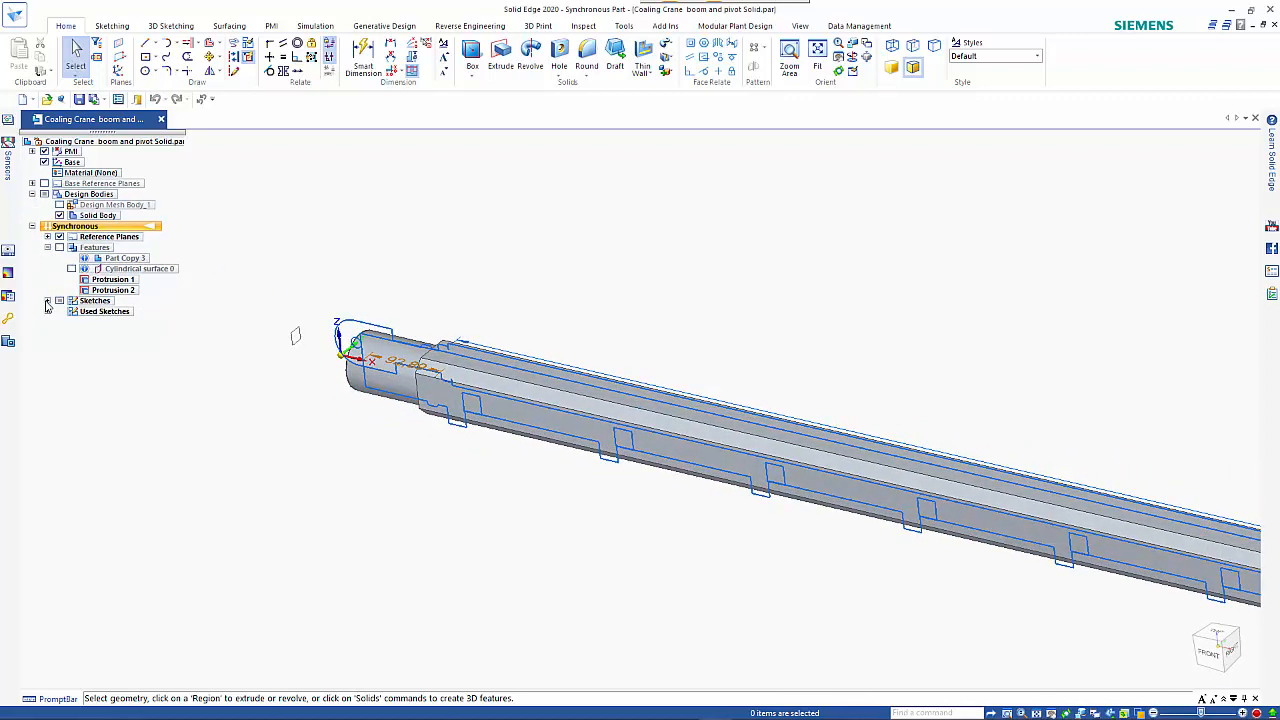
pyautogui.click(47, 301)
# Step: Create a horizontal reference plane at the origin and move it up to a position above the boom's round end
pyautogui.moveTo(258, 352)
pyautogui.mouseDown(button='middle')
pyautogui.moveTo(340, 362)
pyautogui.moveTo(334, 308)
pyautogui.mouseUp(button='middle')
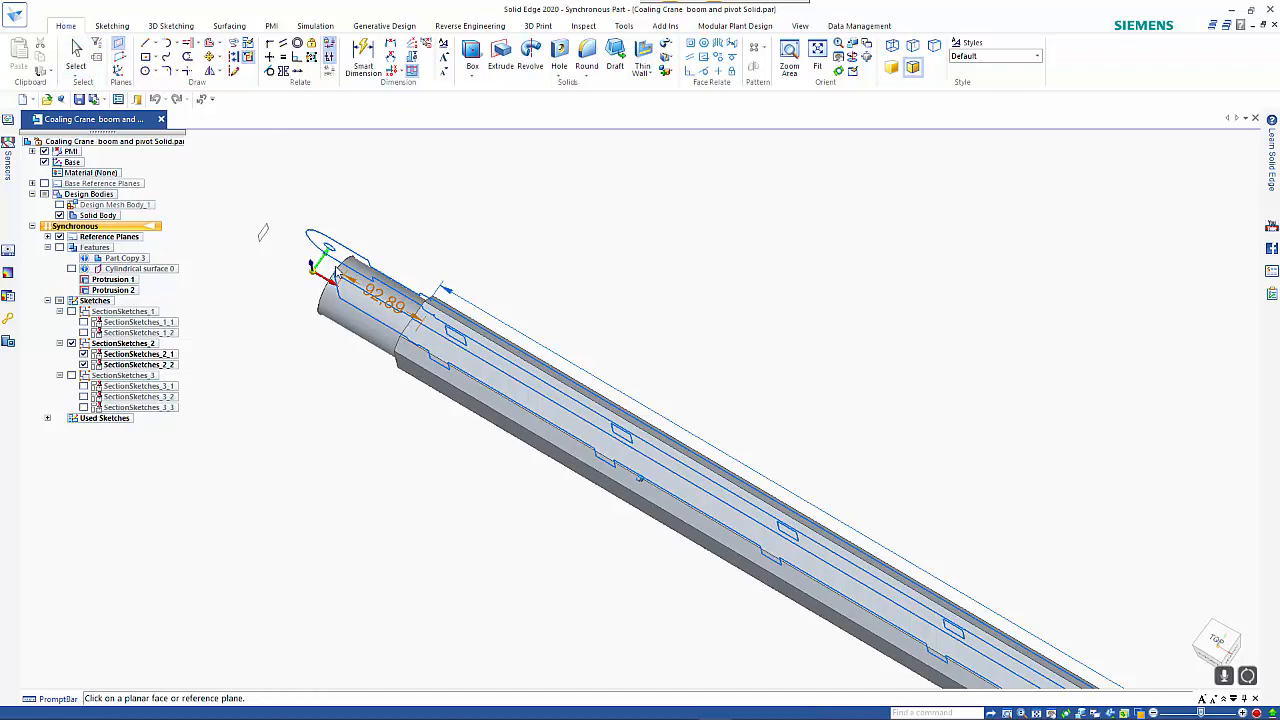
pyautogui.click(331, 268)
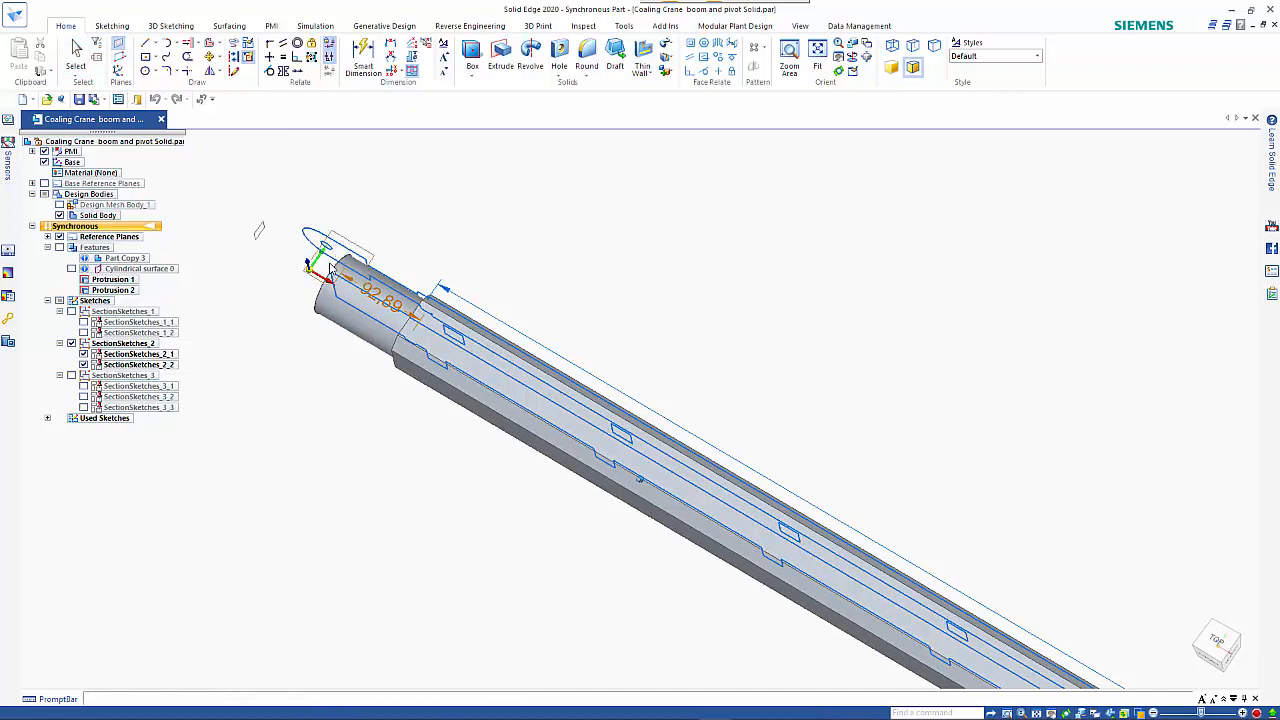
pyautogui.moveTo(331, 268); pyautogui.dragTo(372, 336, button='middle')
pyautogui.click(344, 384)
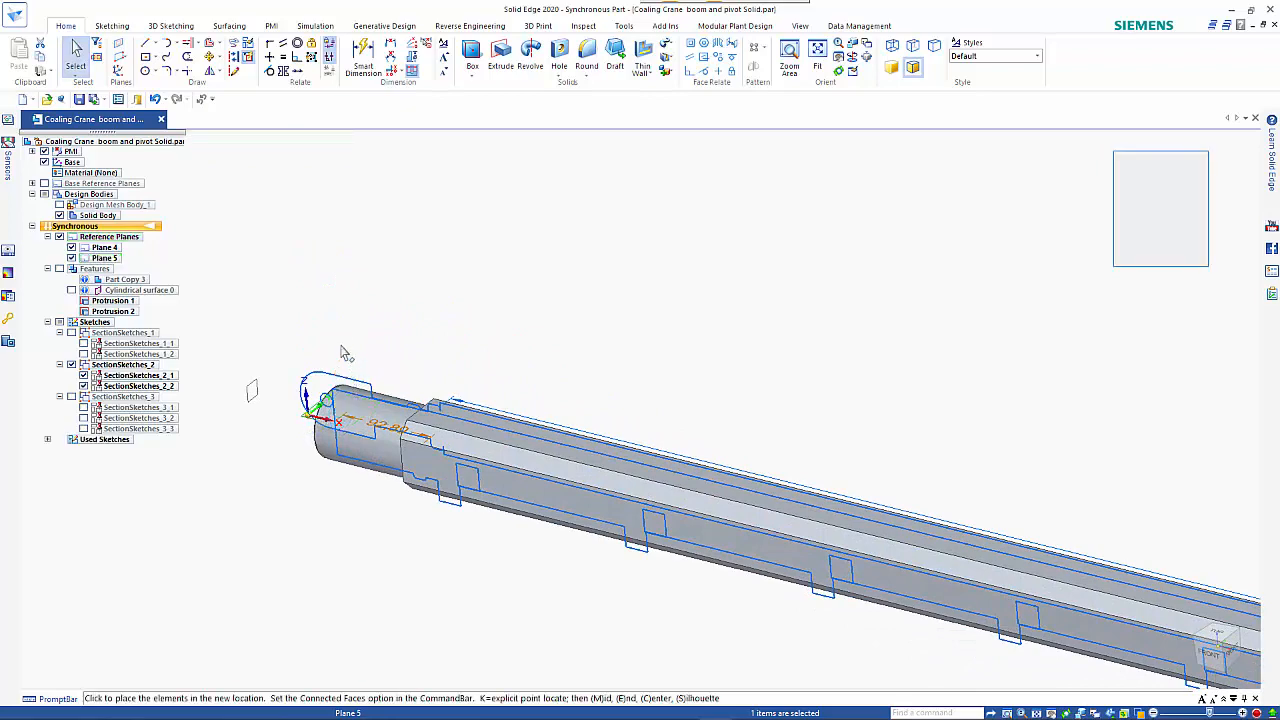
pyautogui.click(342, 336)
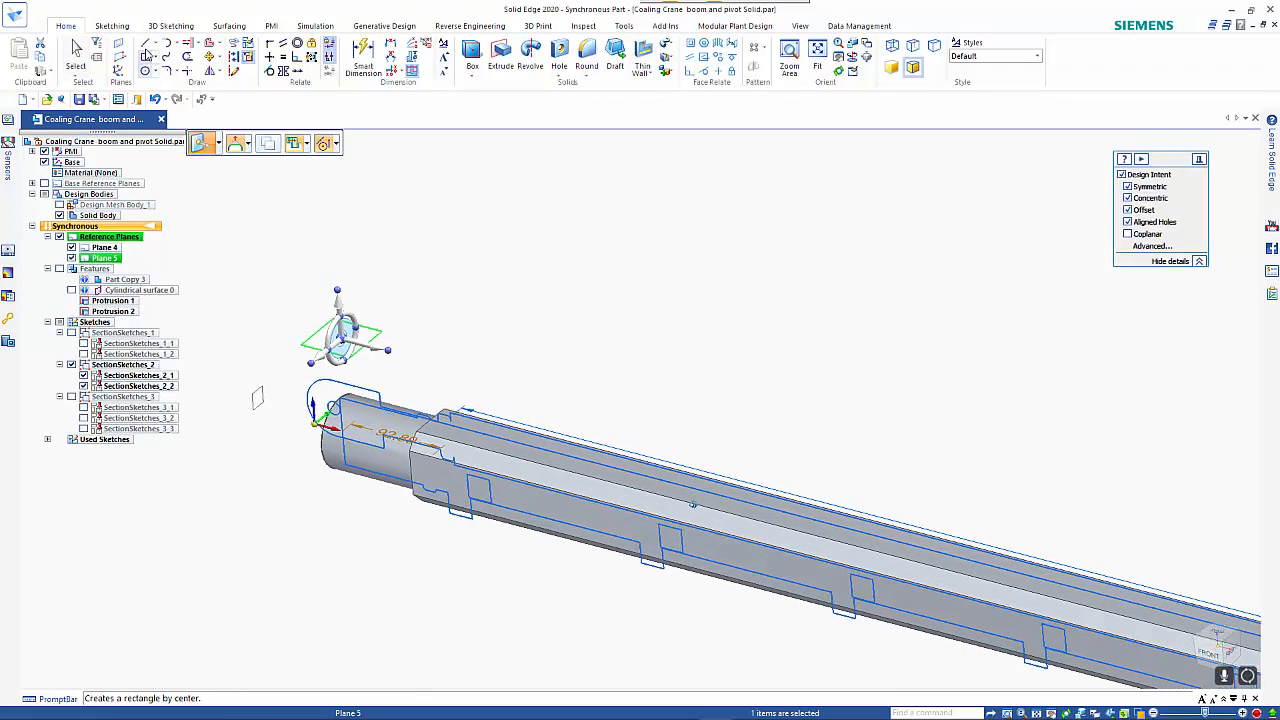
# Step: Start a line sketch on the raised horizontal plane, viewed from the top at the fork end, with the PMI hidden
pyautogui.click(145, 43)
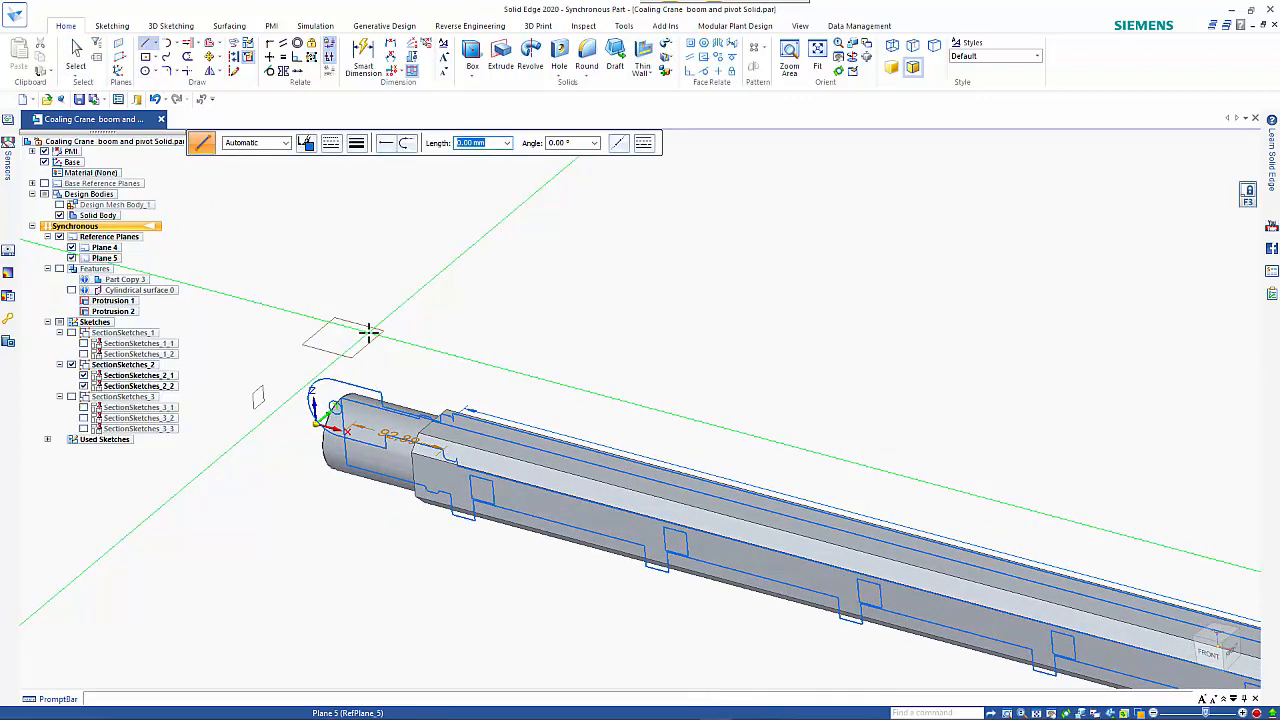
pyautogui.click(364, 328)
pyautogui.scroll(-2, 400, 505)
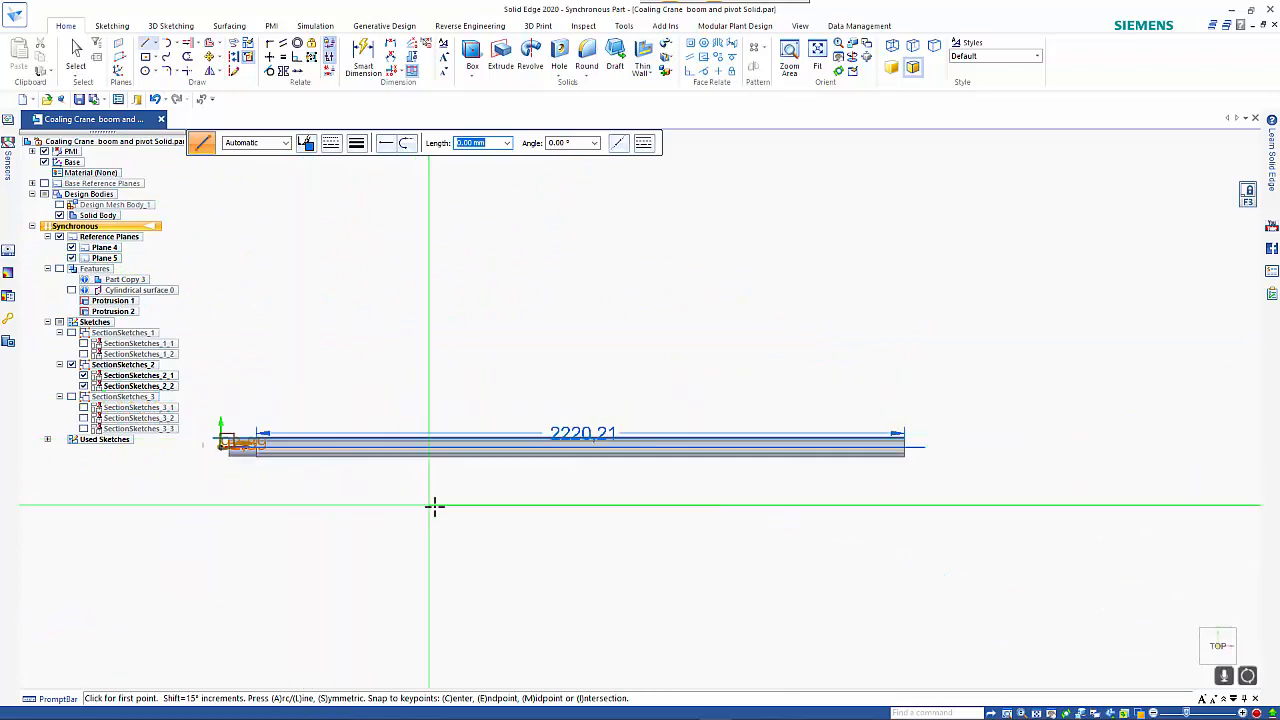
pyautogui.scroll(6, 285, 494)
pyautogui.scroll(3, 510, 500)
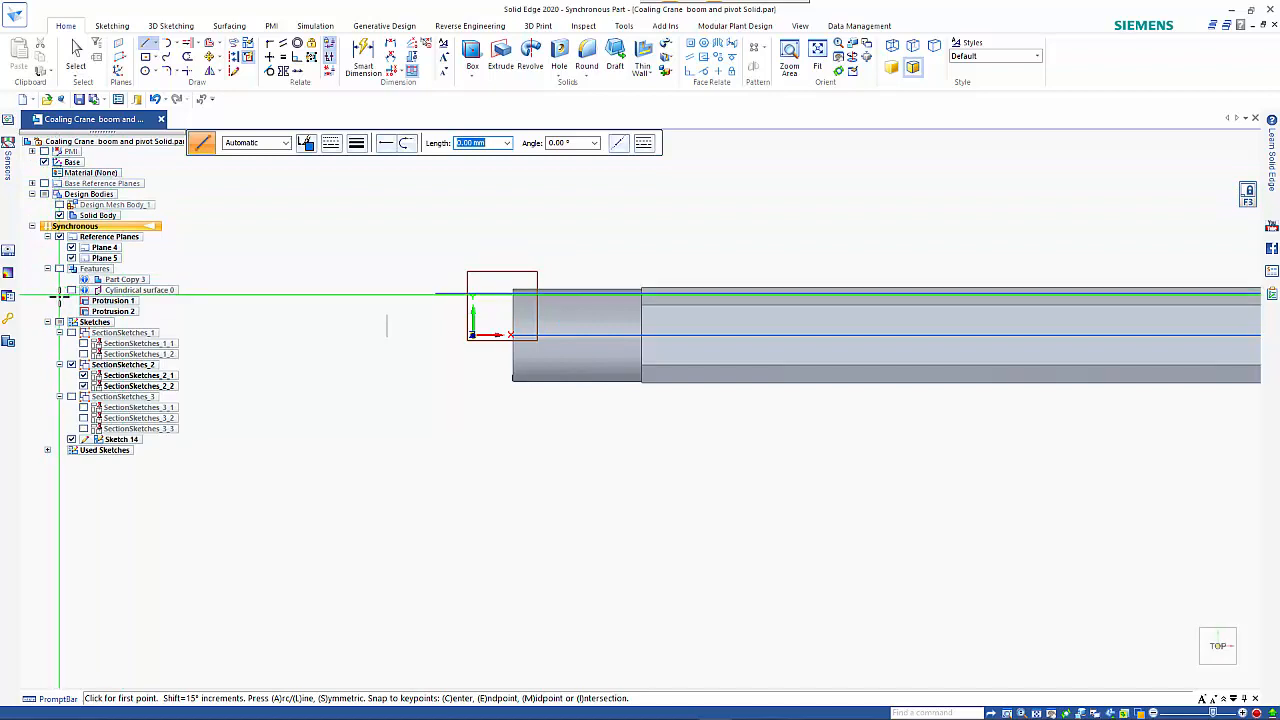
# Step: Show SectionSketches_1 around the boom's fork end and leave the line command
pyautogui.click(71, 333)
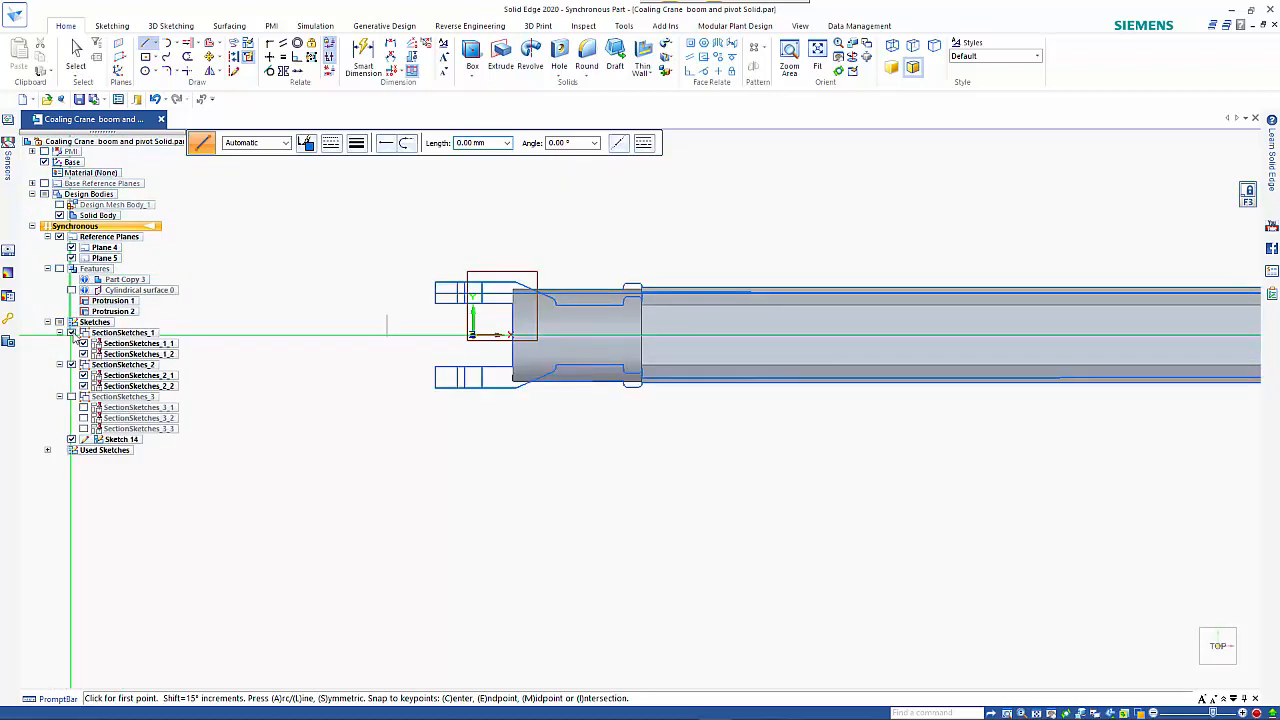
pyautogui.scroll(3, 533, 250)
pyautogui.scroll(-2, 530, 251)
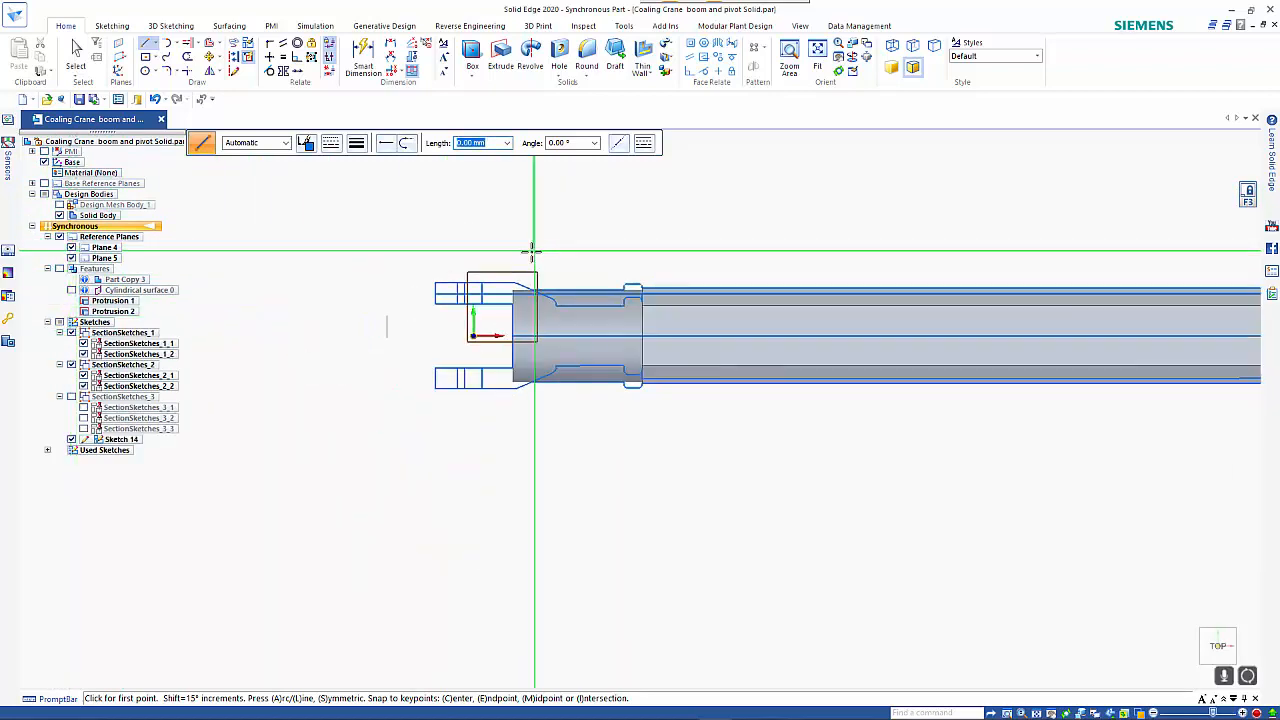
pyautogui.scroll(4, 320, 251)
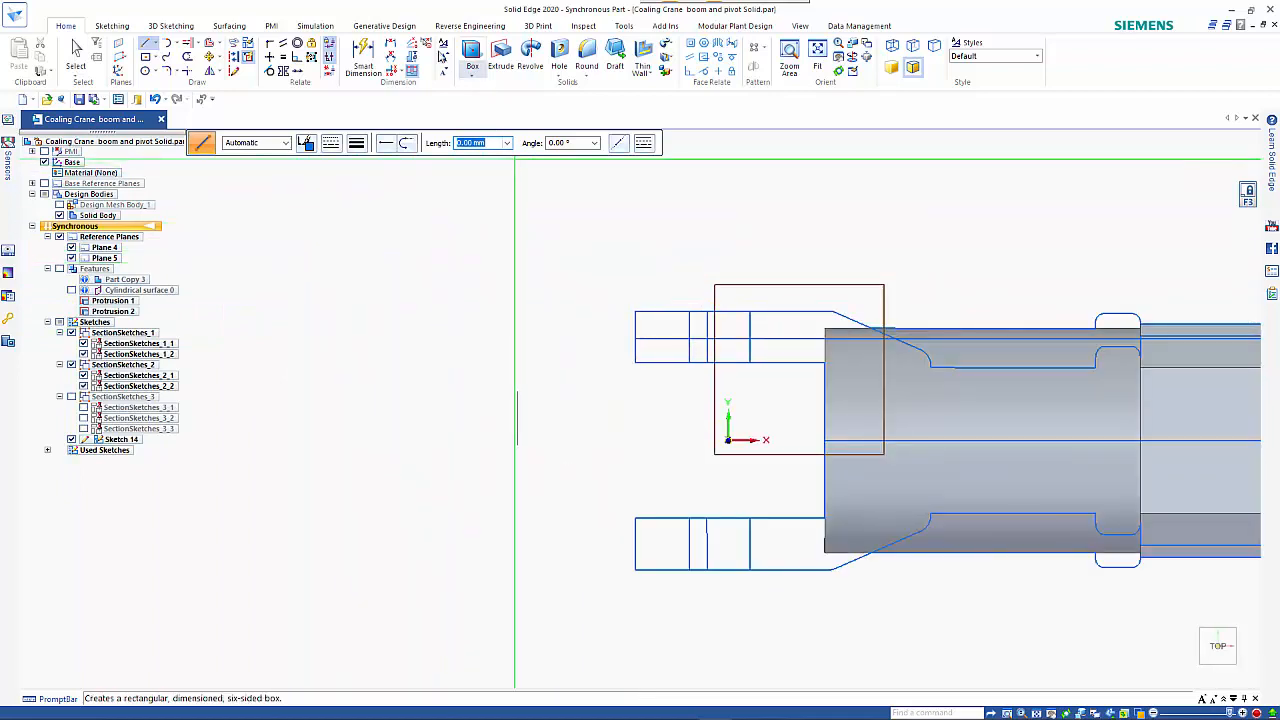
pyautogui.press('Escape')
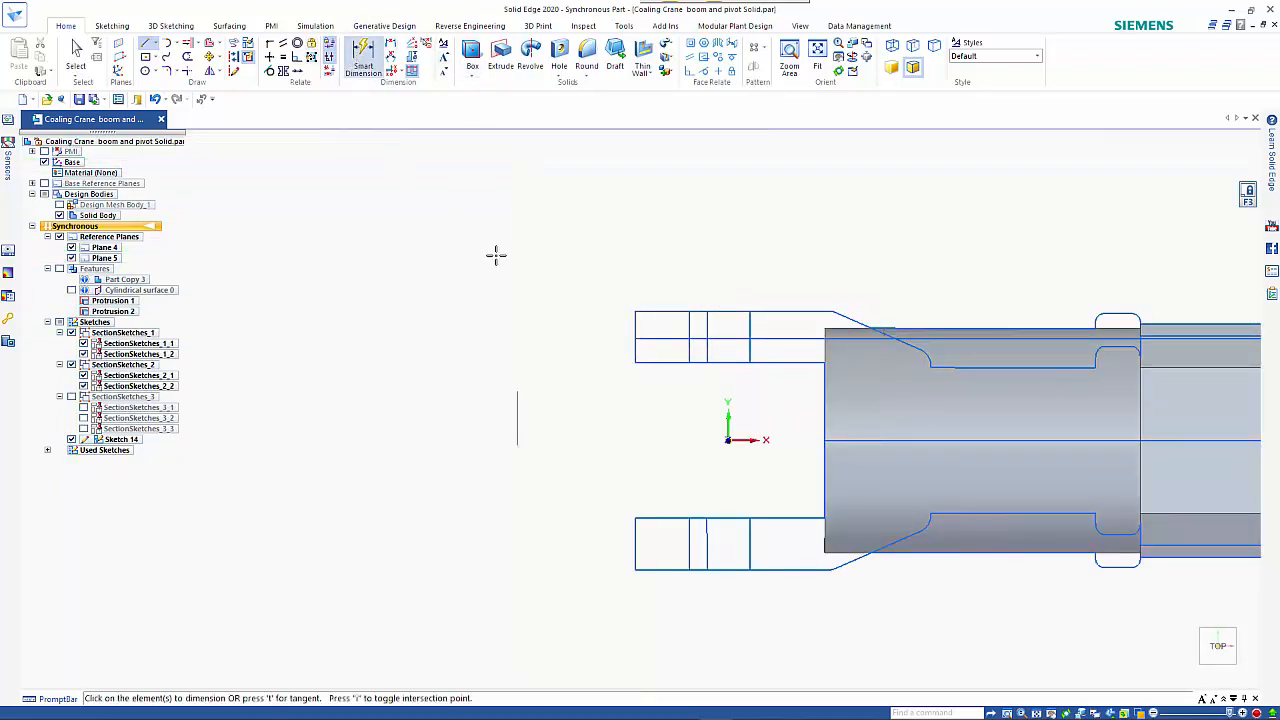
# Step: Dimension the overall width across the two fork arms and the gap between their inner edges in the top view
pyautogui.click(649, 311)
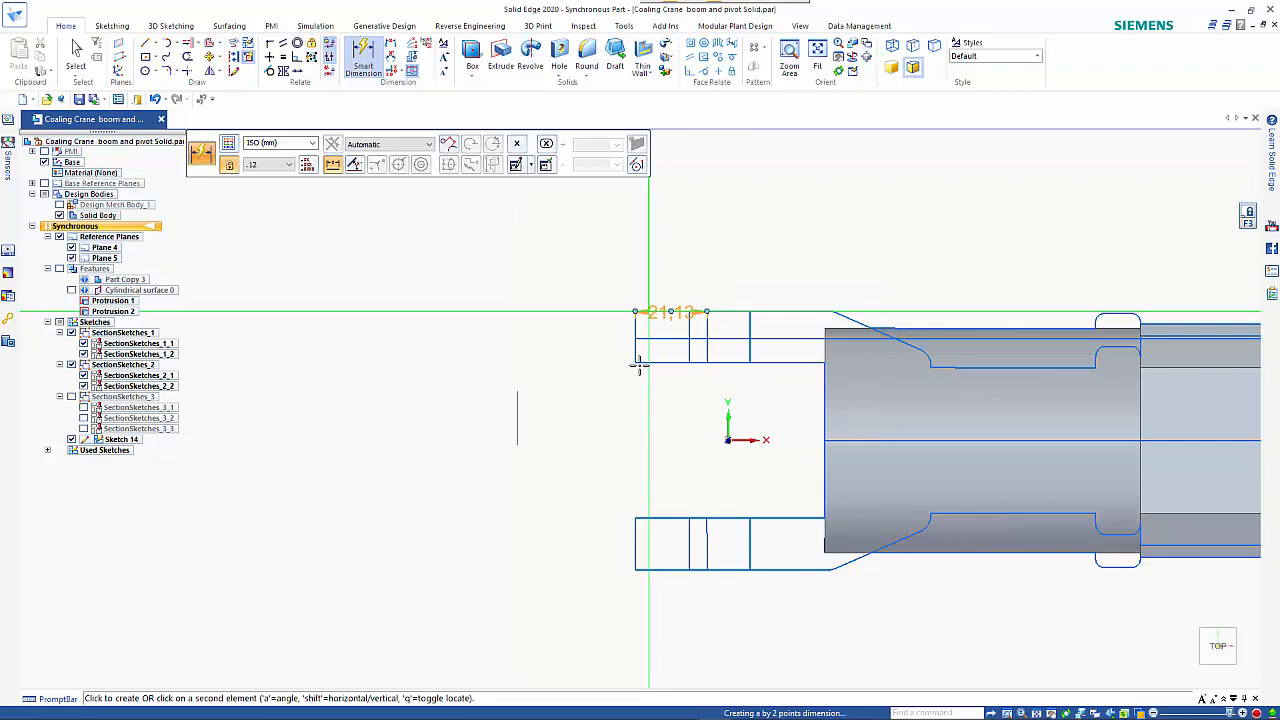
pyautogui.click(650, 568)
pyautogui.click(312, 495)
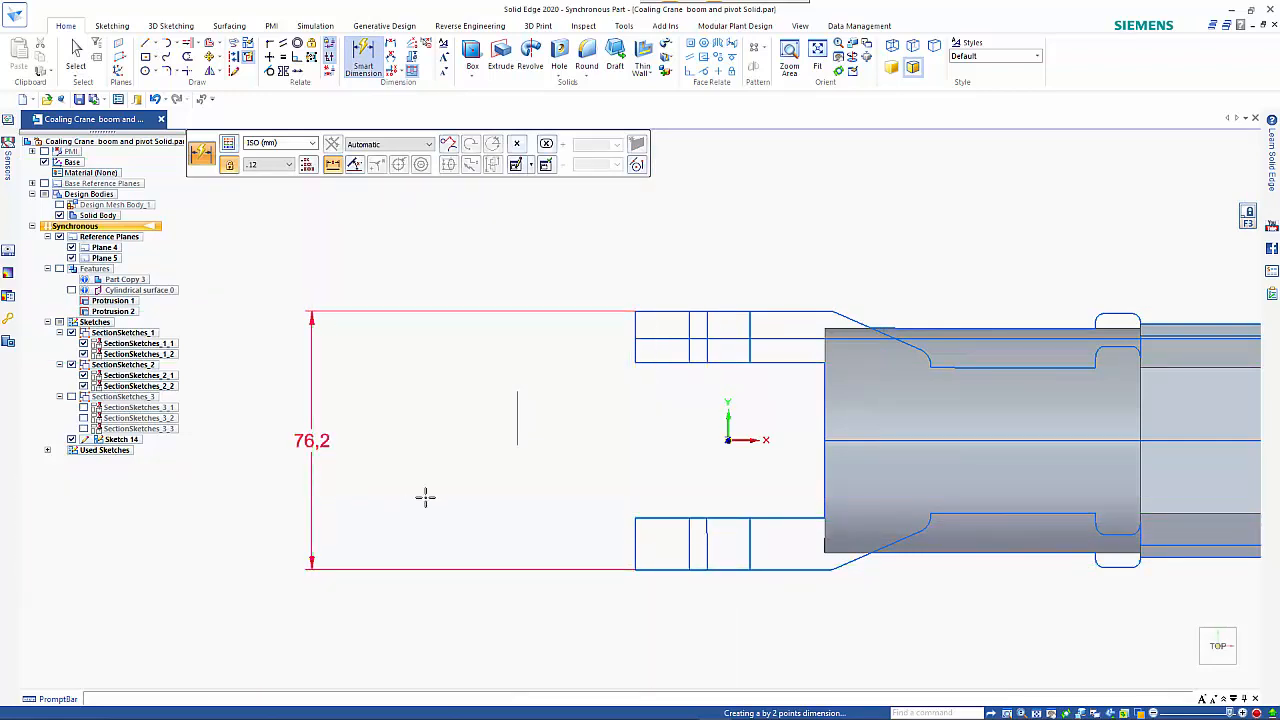
pyautogui.click(648, 516)
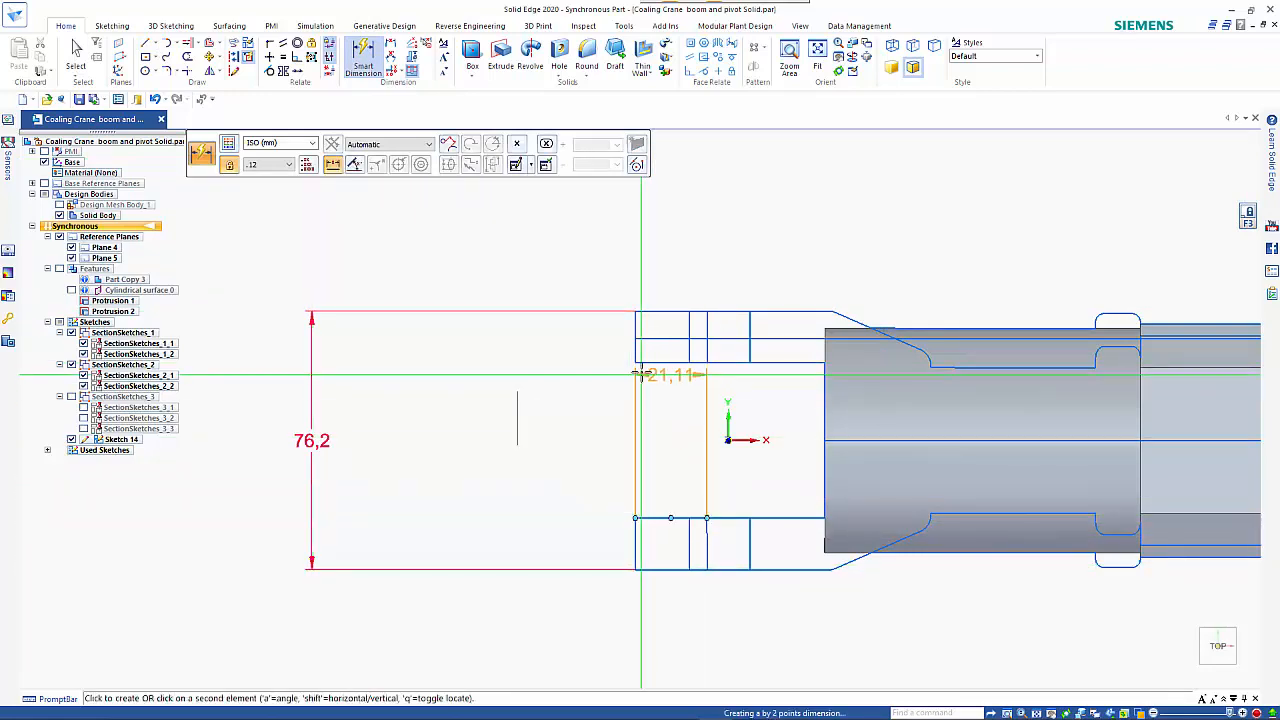
pyautogui.click(636, 362)
pyautogui.click(382, 412)
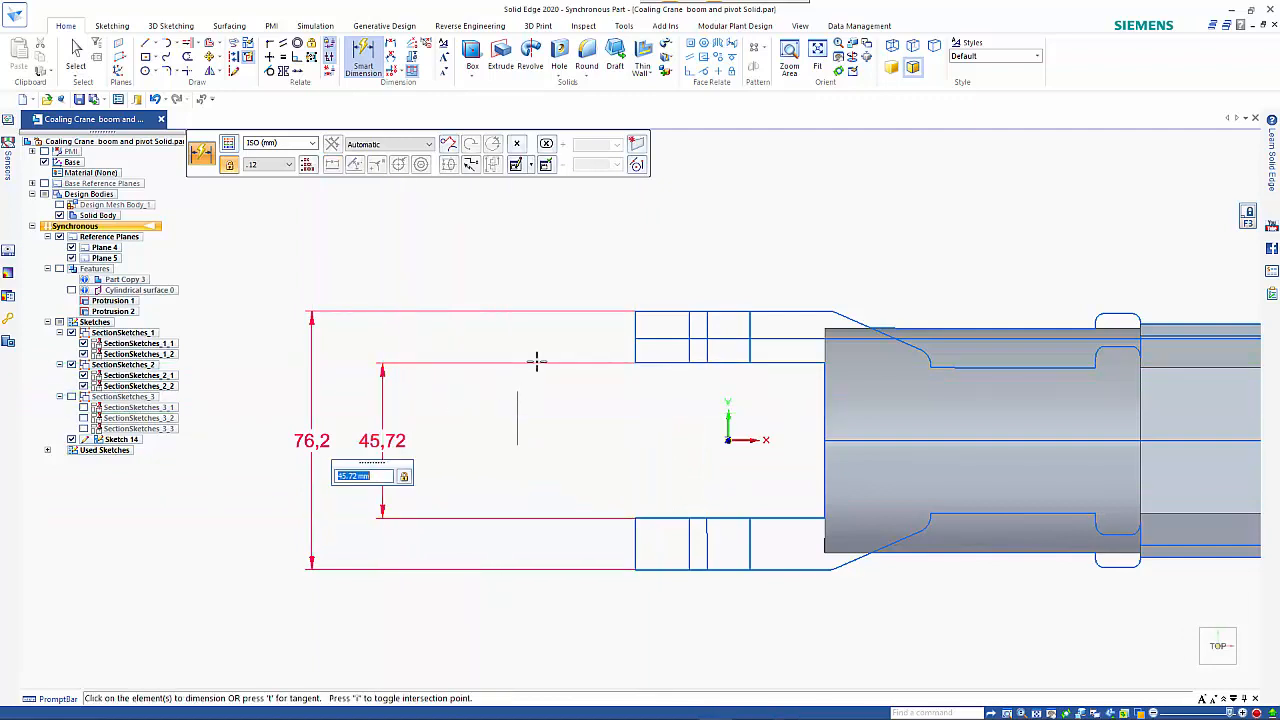
# Step: Dimension the fork arm's length from its outer end to the round section's end edge in the top view
pyautogui.click(635, 330)
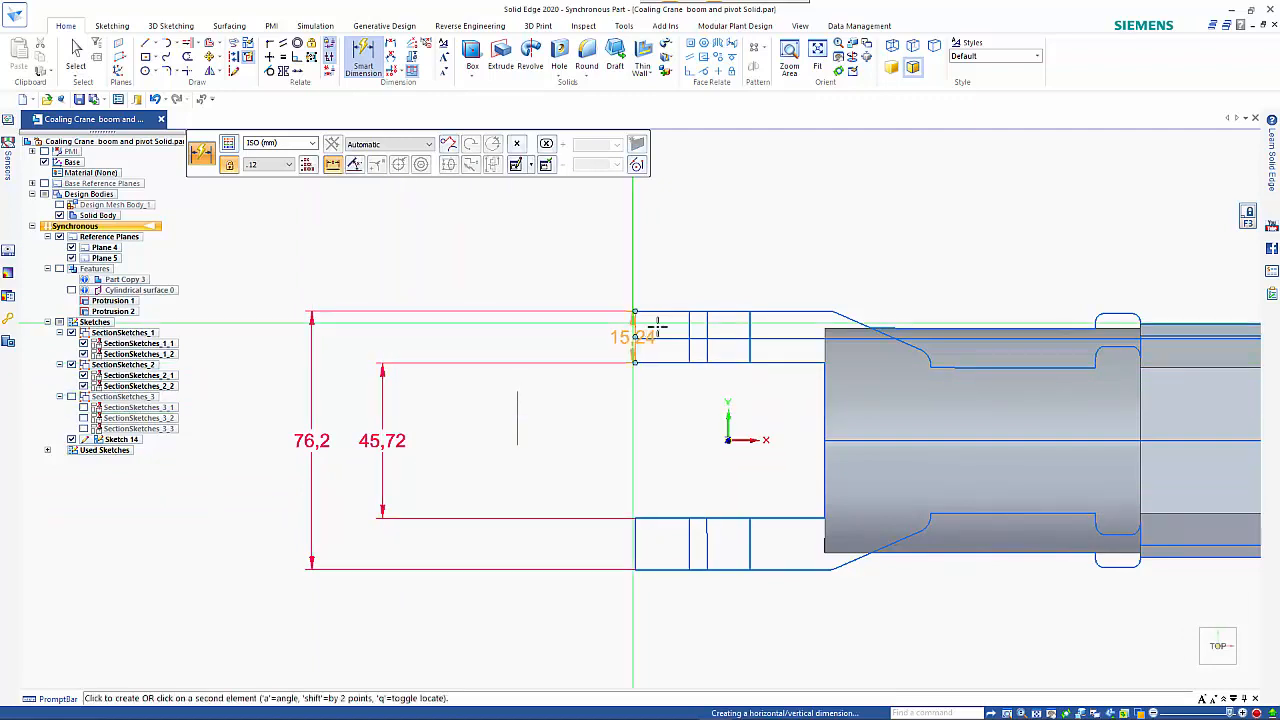
pyautogui.rightClick(745, 398)
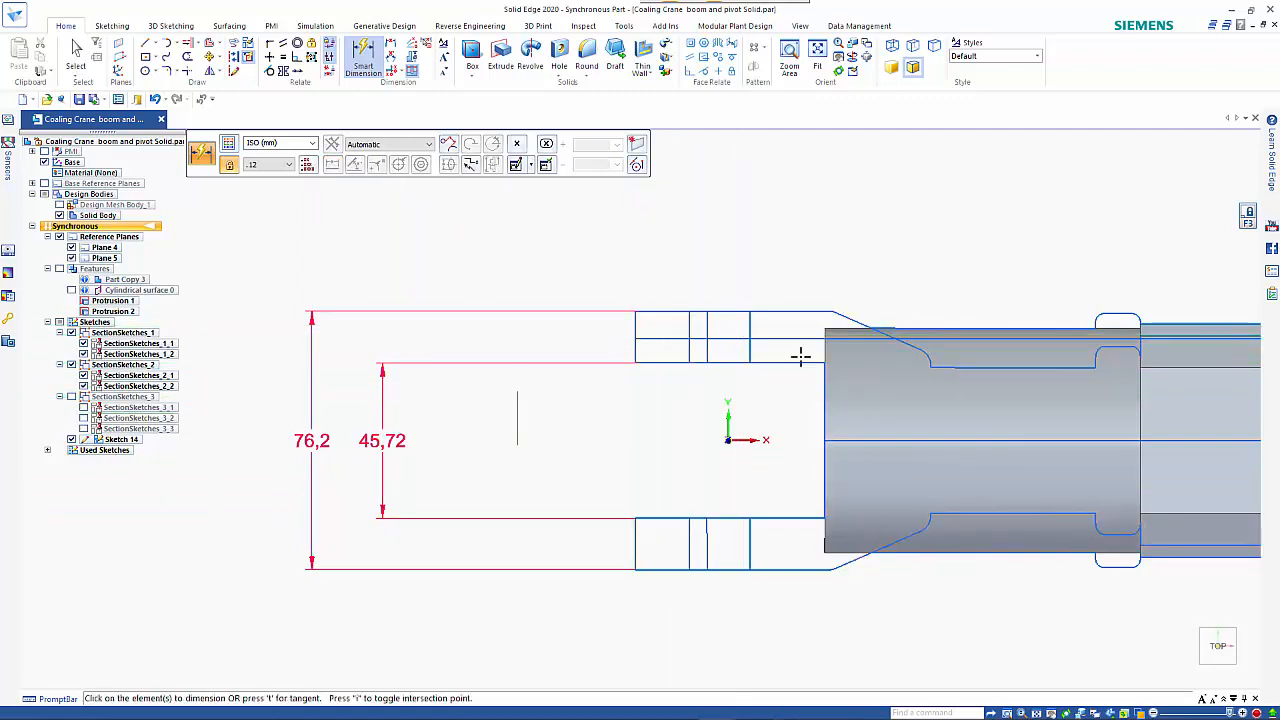
pyautogui.click(637, 323)
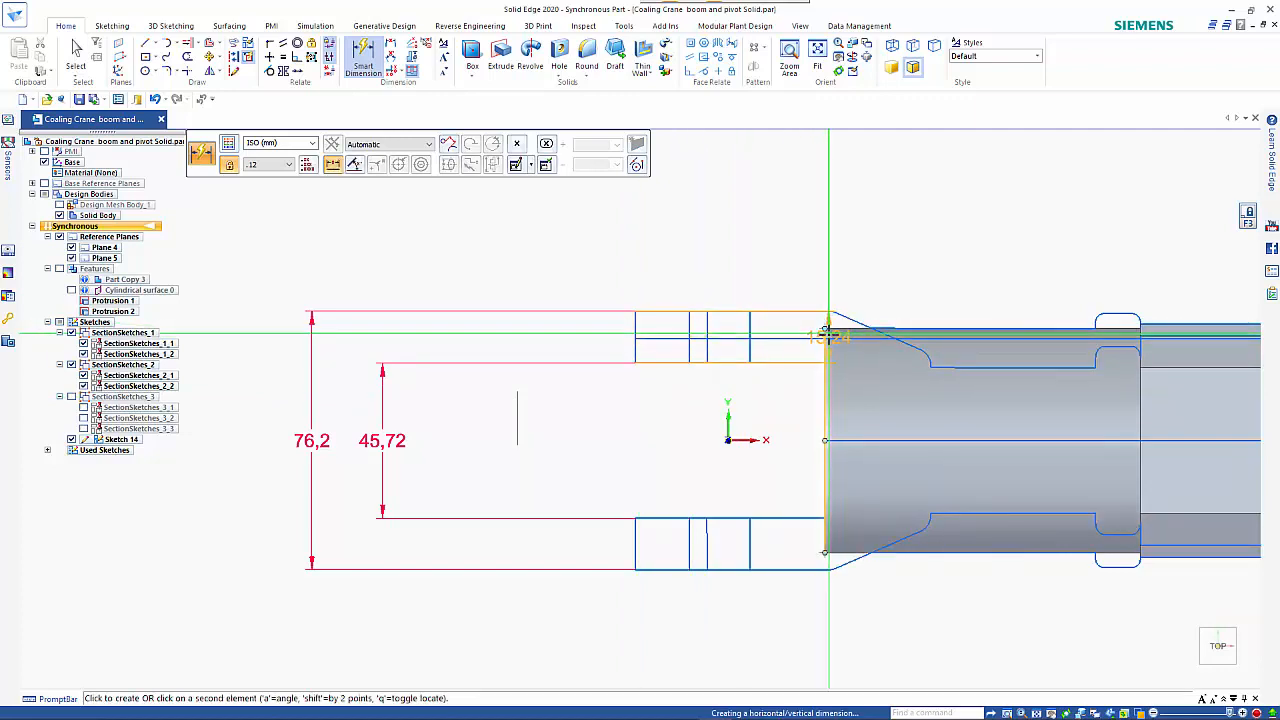
pyautogui.click(825, 332)
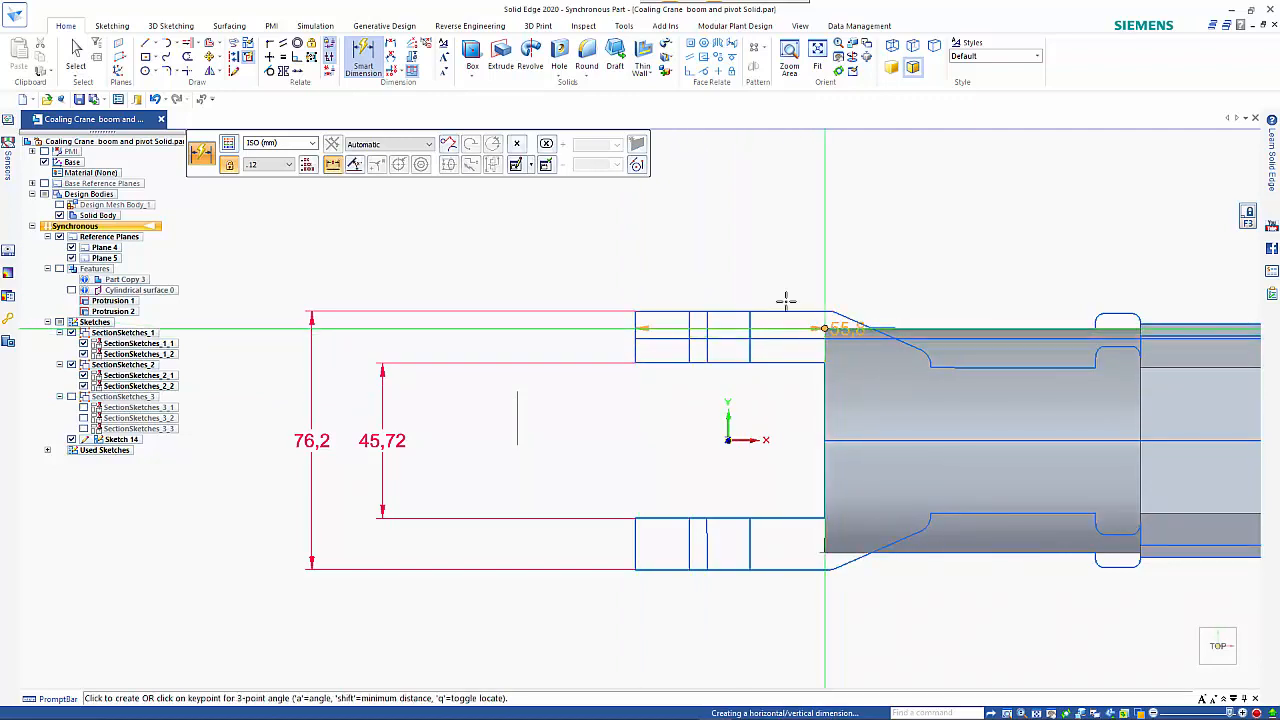
pyautogui.click(700, 207)
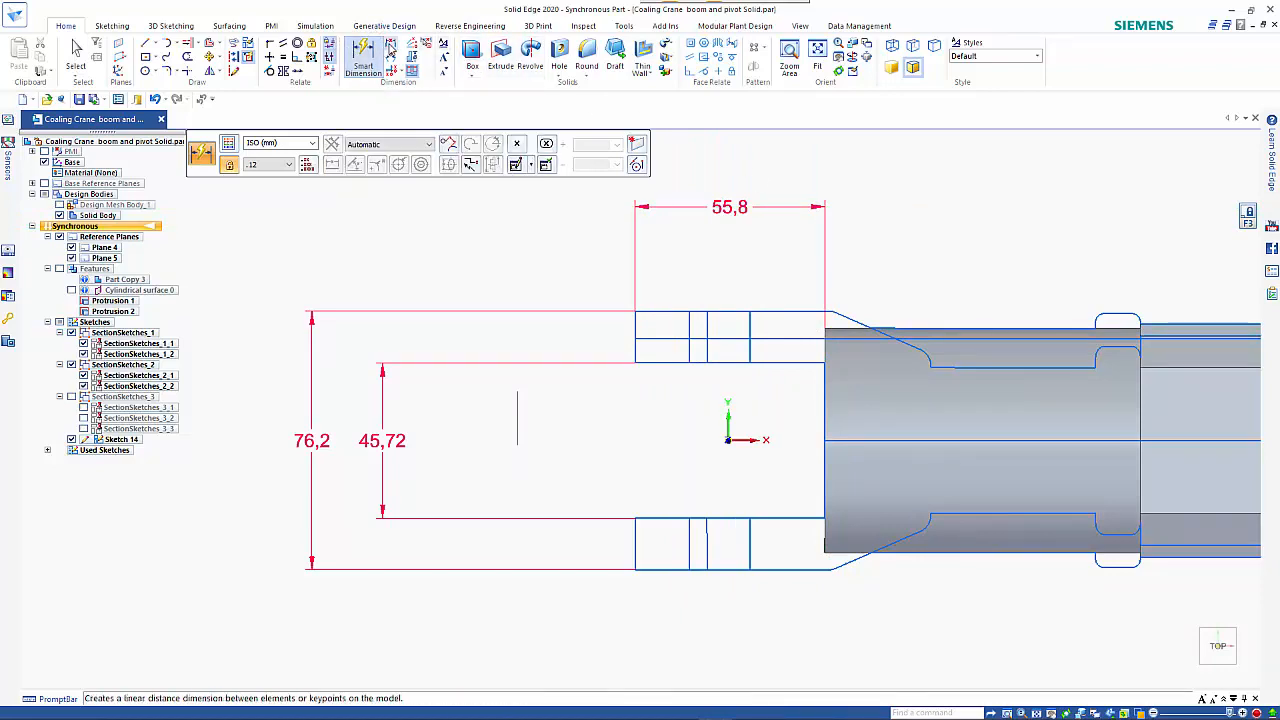
# Step: Dimension the horizontal distance from the fork's outer end to the inner end of the rounded transition after the slanted edge
pyautogui.click(393, 48)
pyautogui.scroll(1, 950, 366)
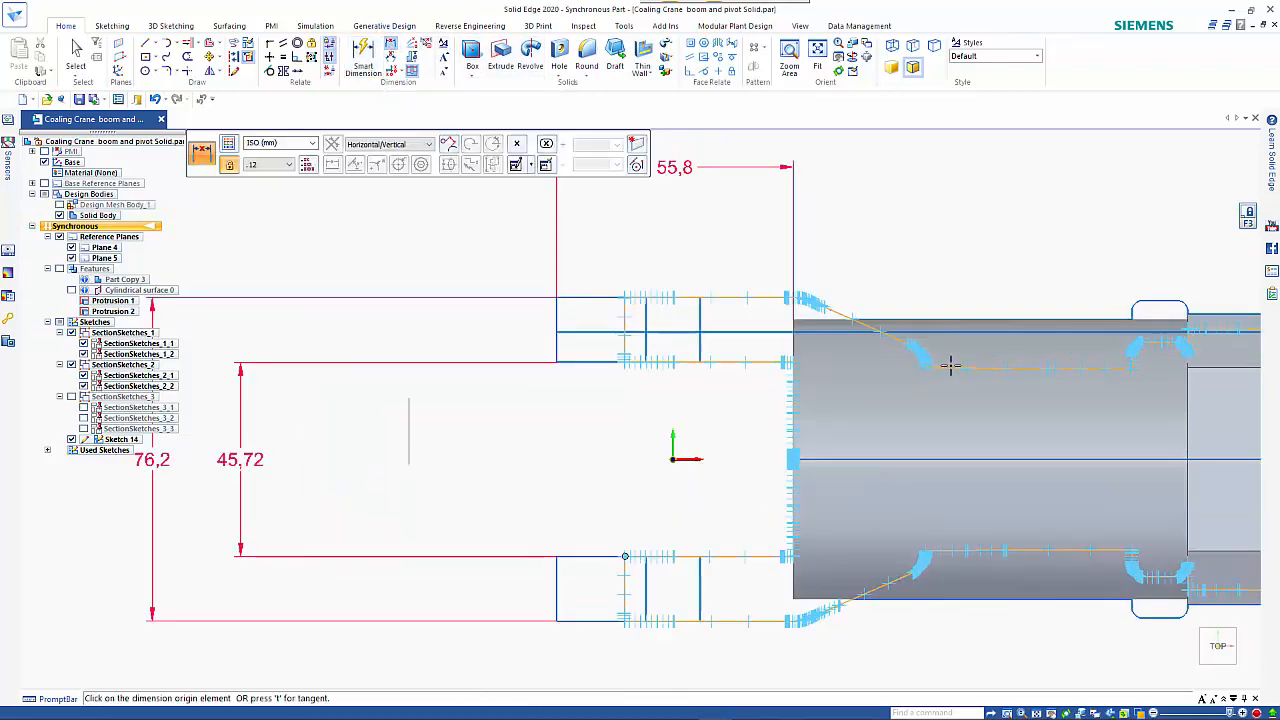
pyautogui.scroll(4, 945, 363)
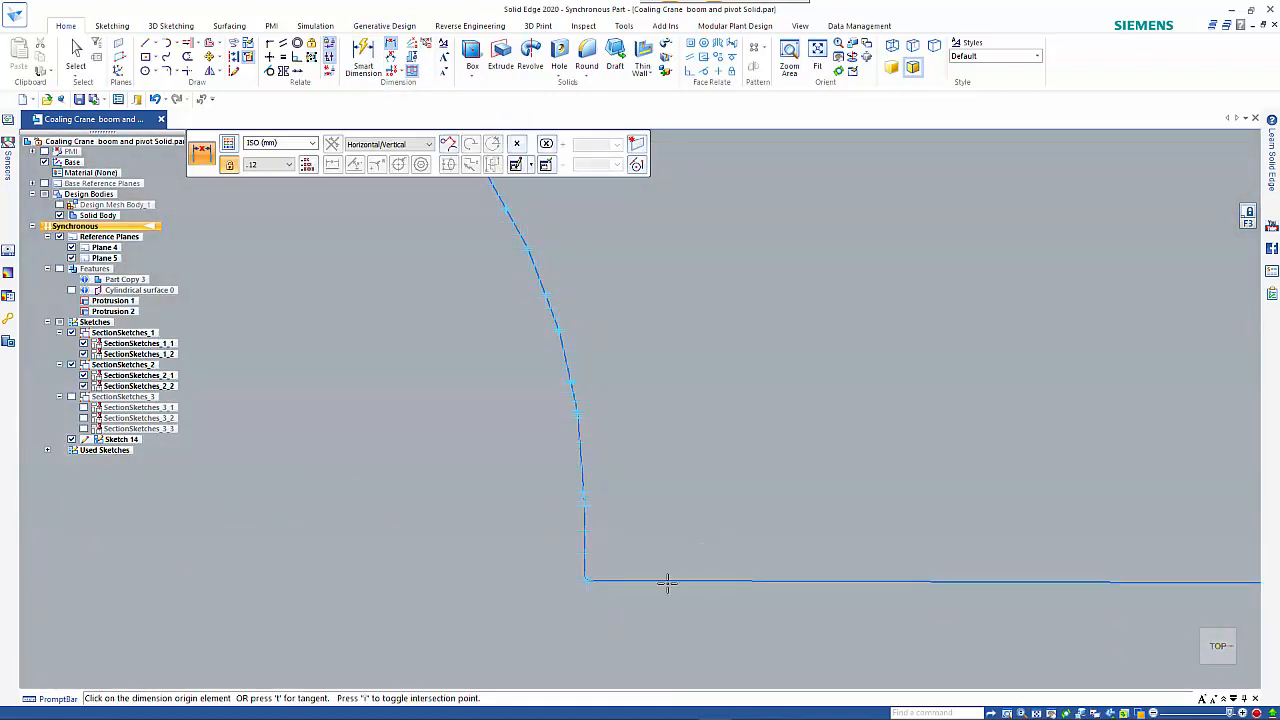
pyautogui.scroll(3, 586, 592)
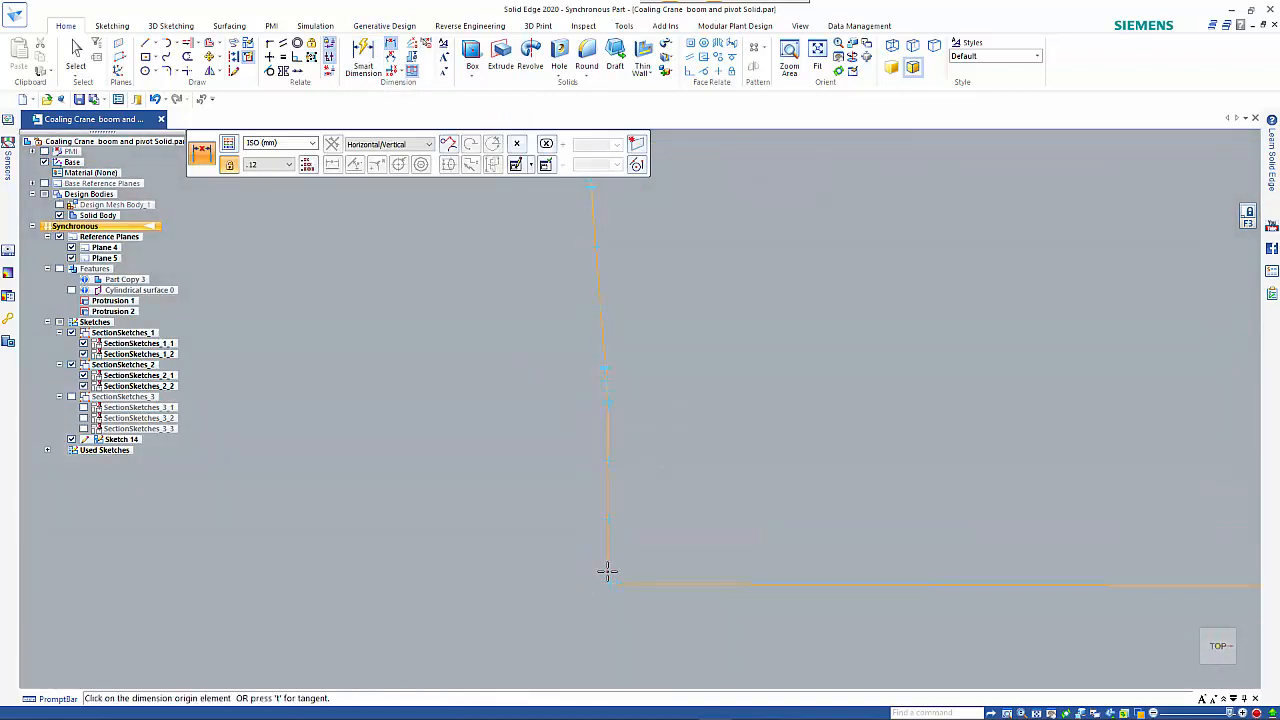
pyautogui.click(608, 575)
pyautogui.scroll(-4, 706, 489)
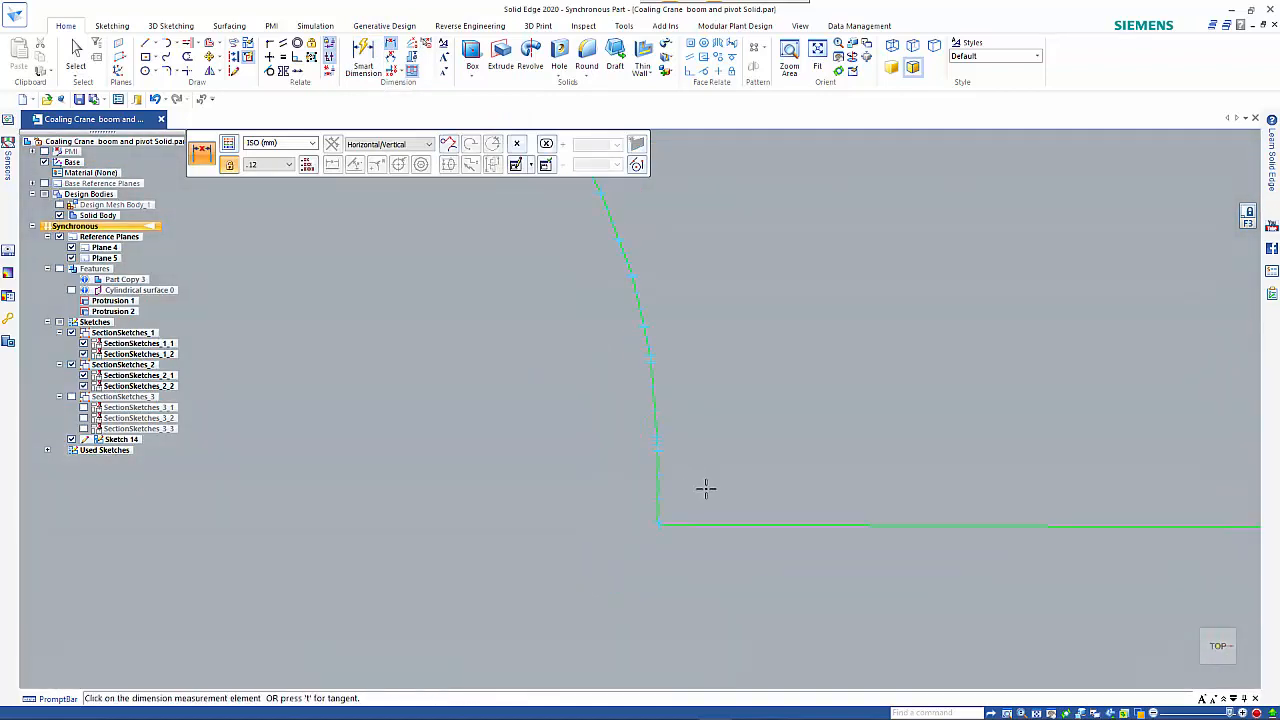
pyautogui.scroll(-2, 706, 489)
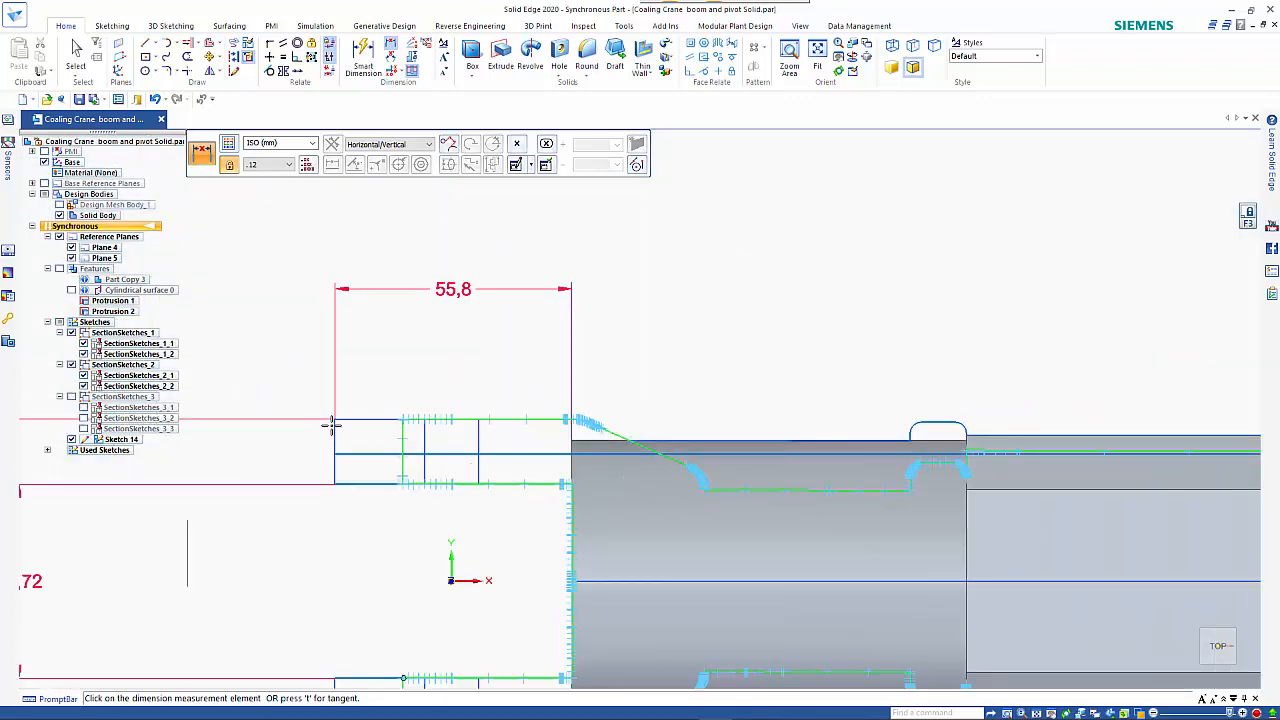
pyautogui.click(335, 418)
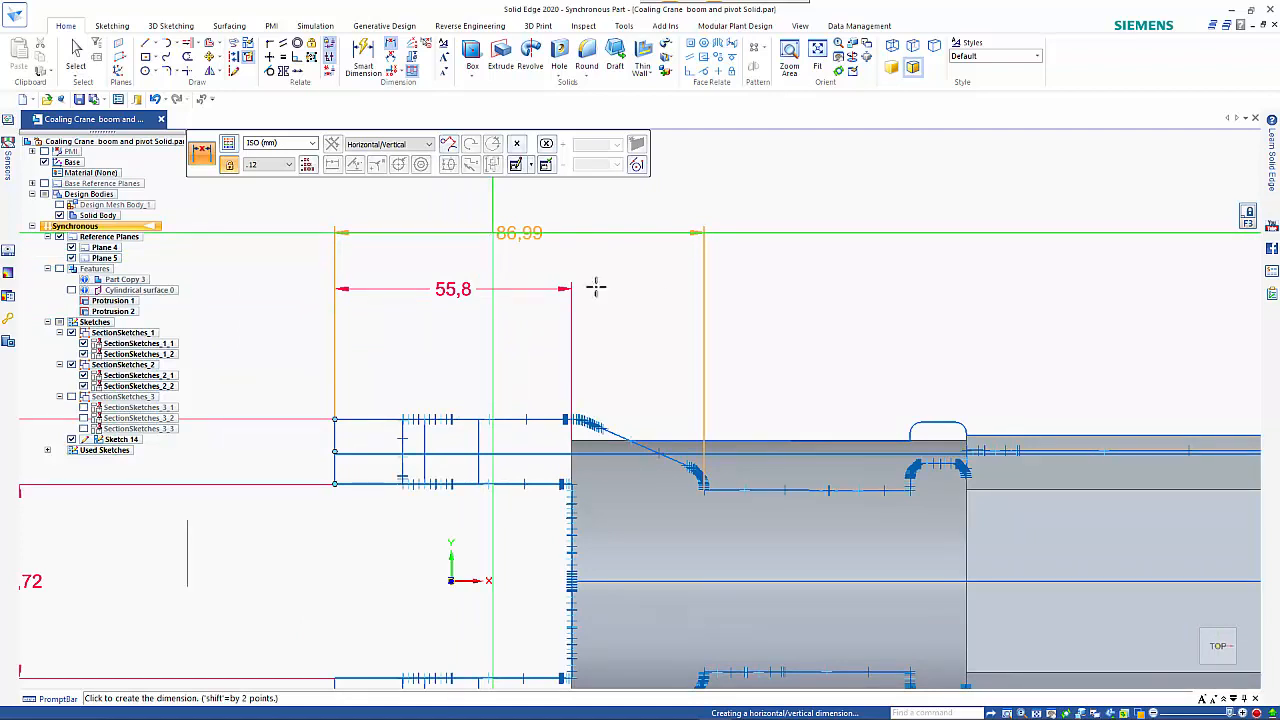
pyautogui.click(807, 297)
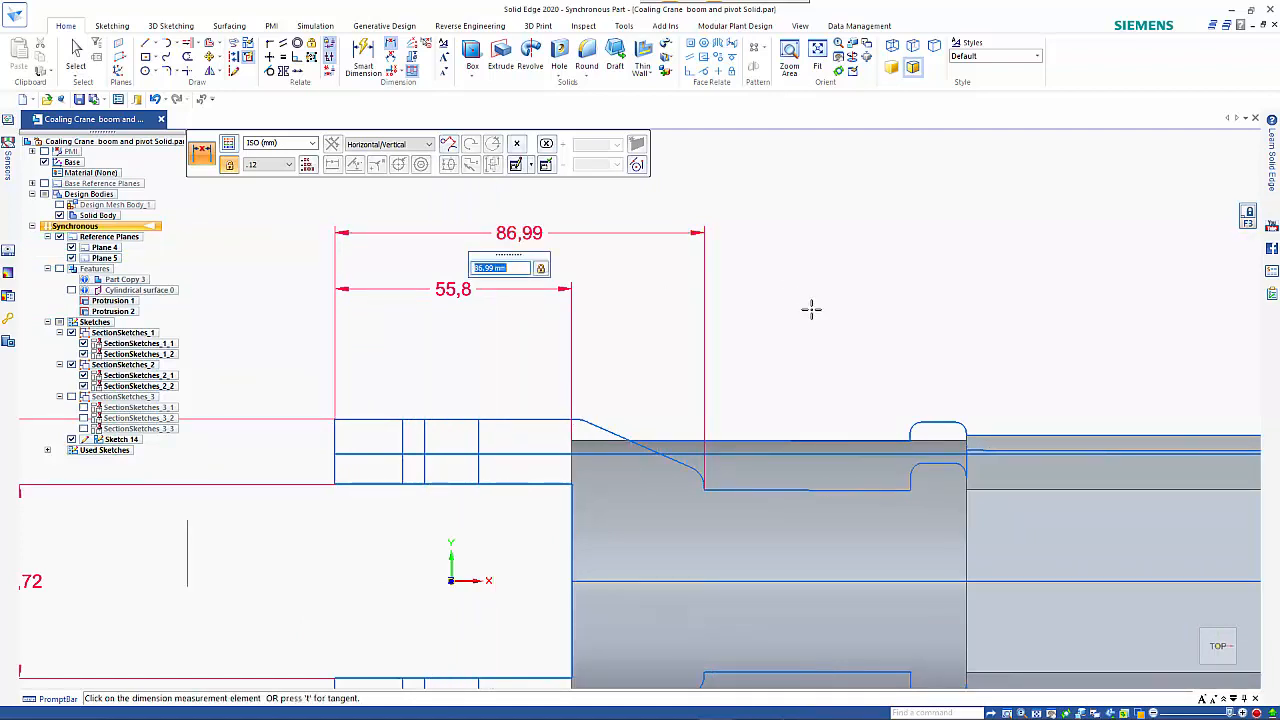
pyautogui.press('Escape')
pyautogui.scroll(-2, 790, 337)
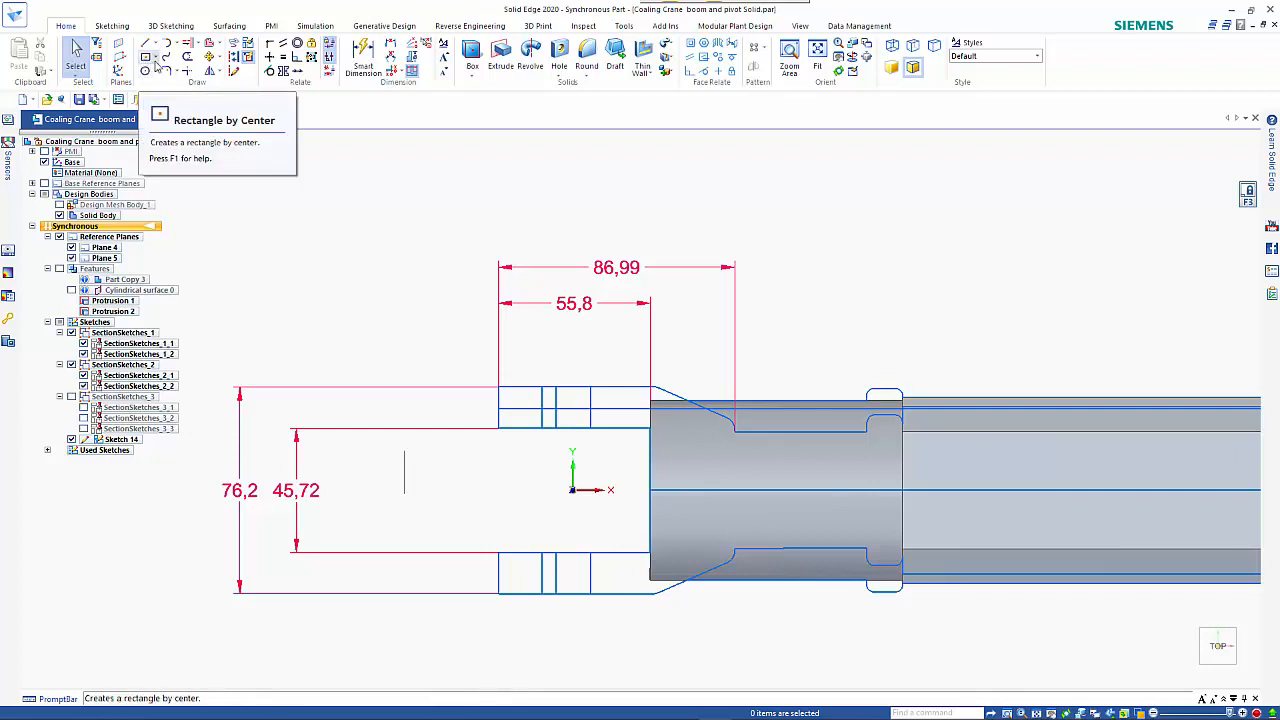
# Step: Draw a two-point rectangle 87 mm wide and 76.2 mm high from the fork's upper outer corner, enclosing both arms and the slanted section
pyautogui.click(156, 61)
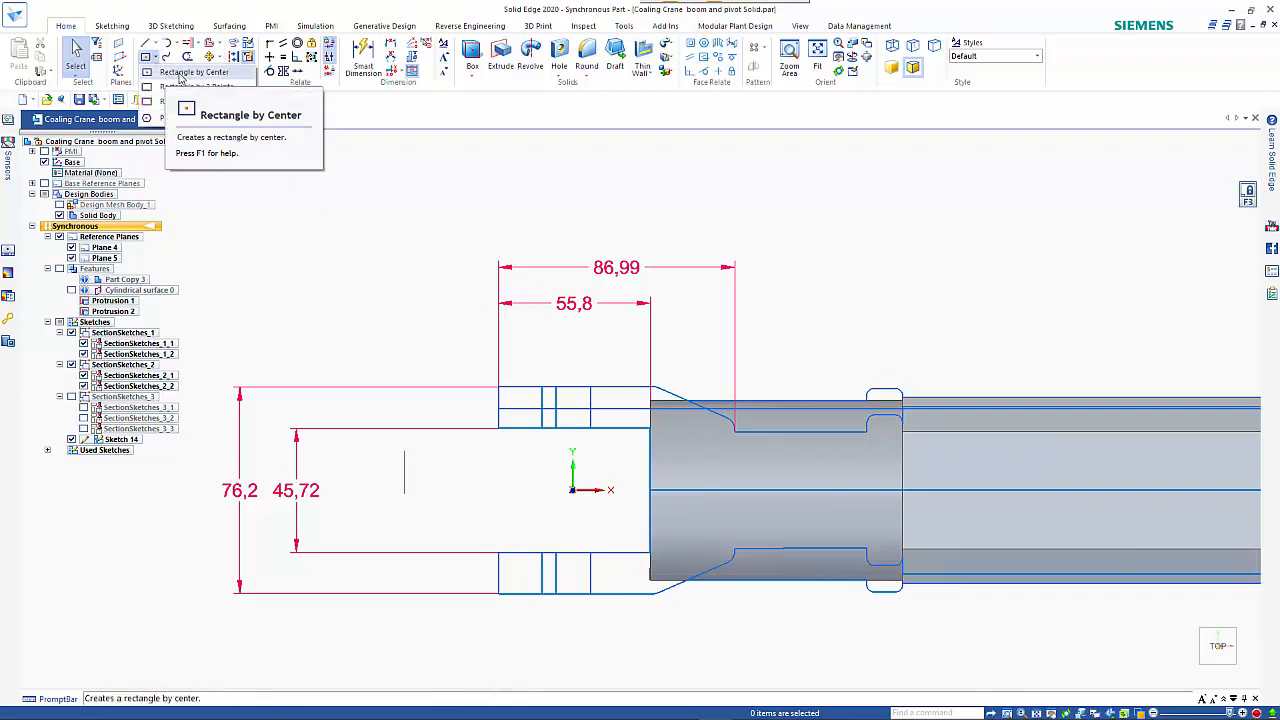
pyautogui.click(181, 87)
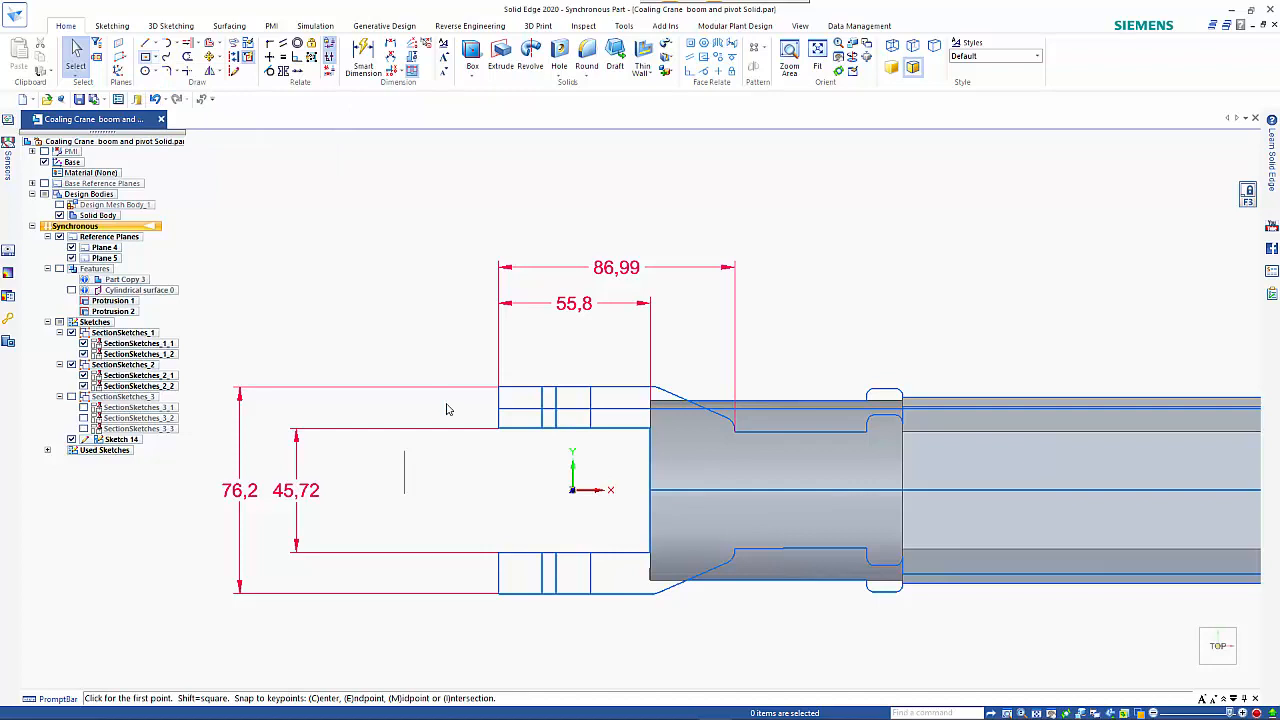
pyautogui.click(498, 387)
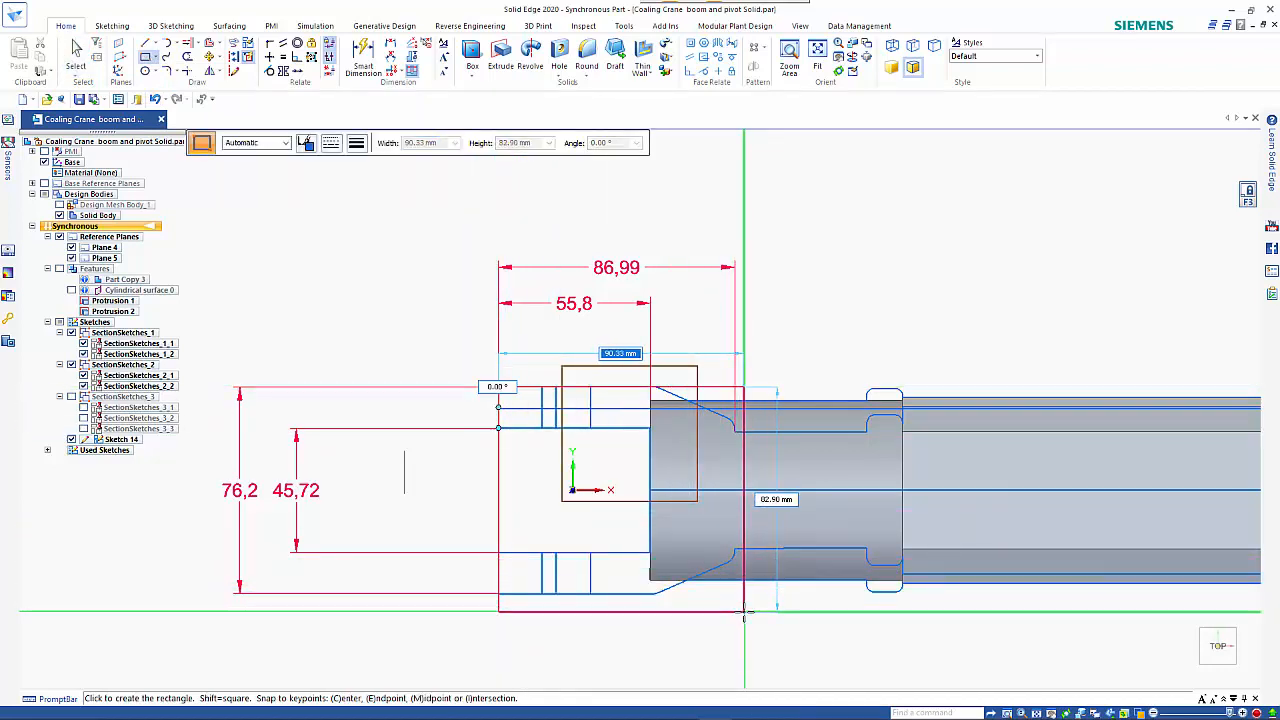
pyautogui.write('8')
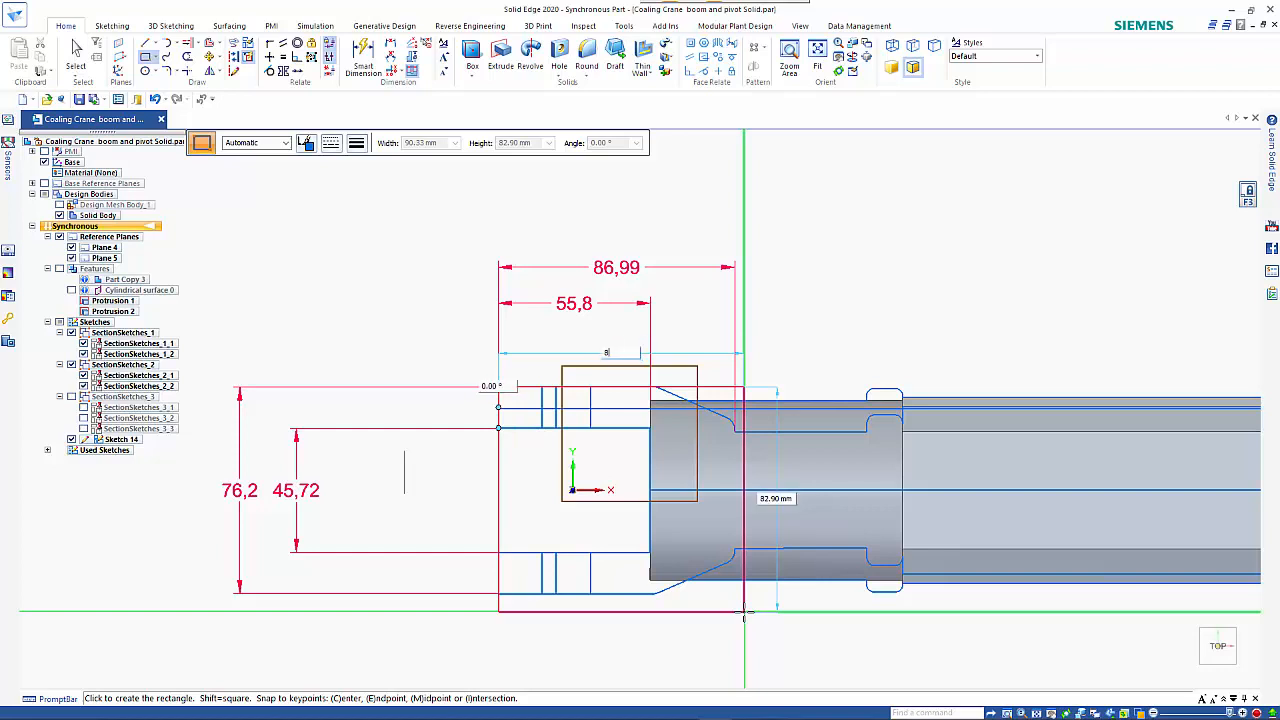
pyautogui.write('7')
pyautogui.press('Tab')
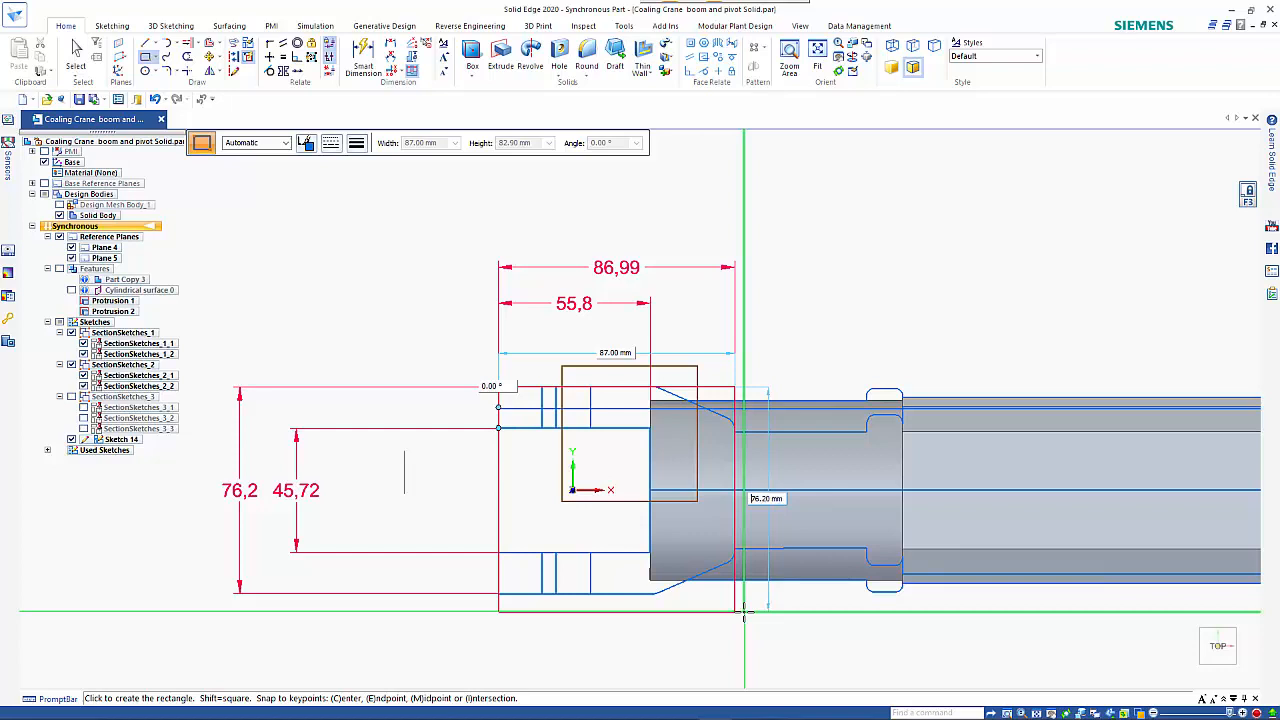
pyautogui.press('Tab')
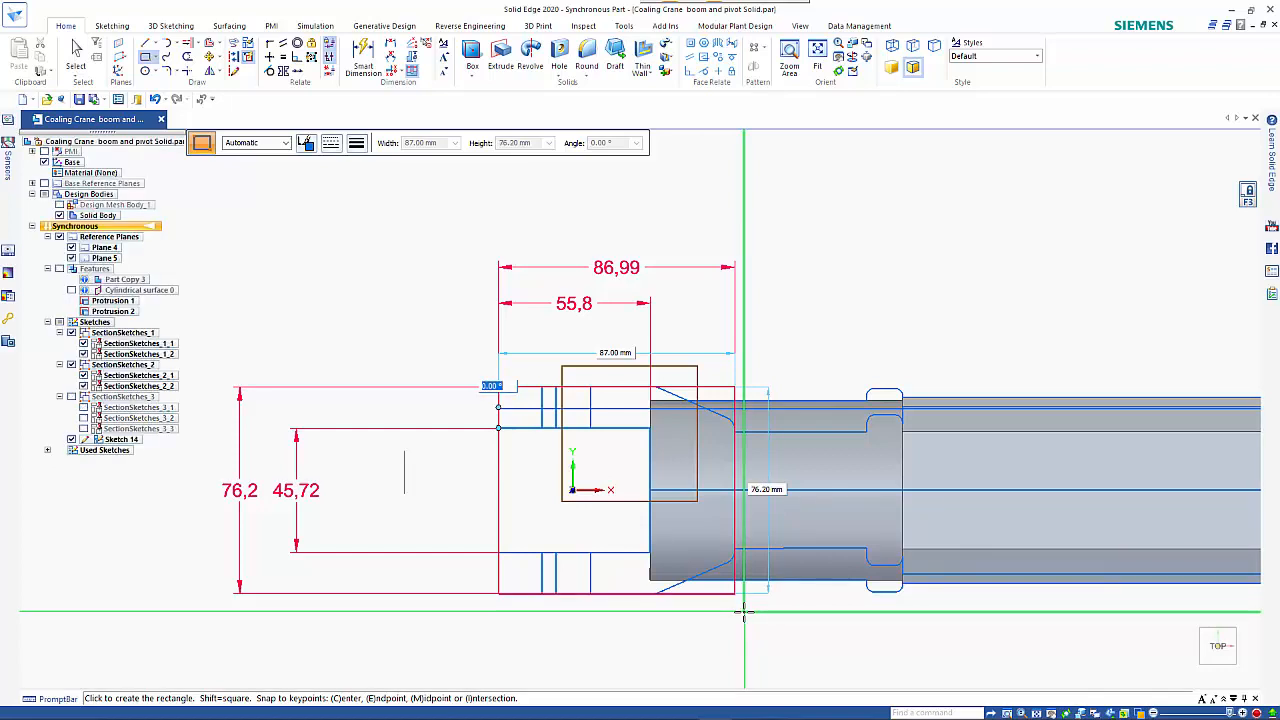
pyautogui.press('Return')
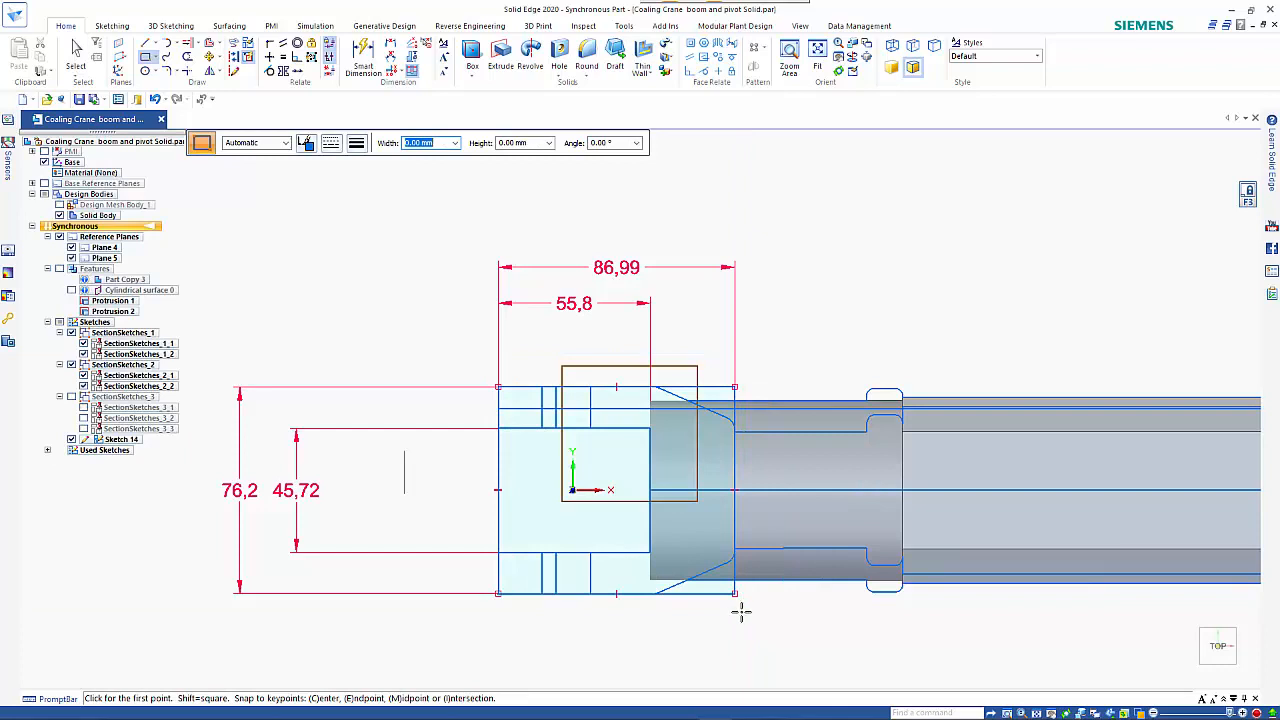
pyautogui.press('Escape')
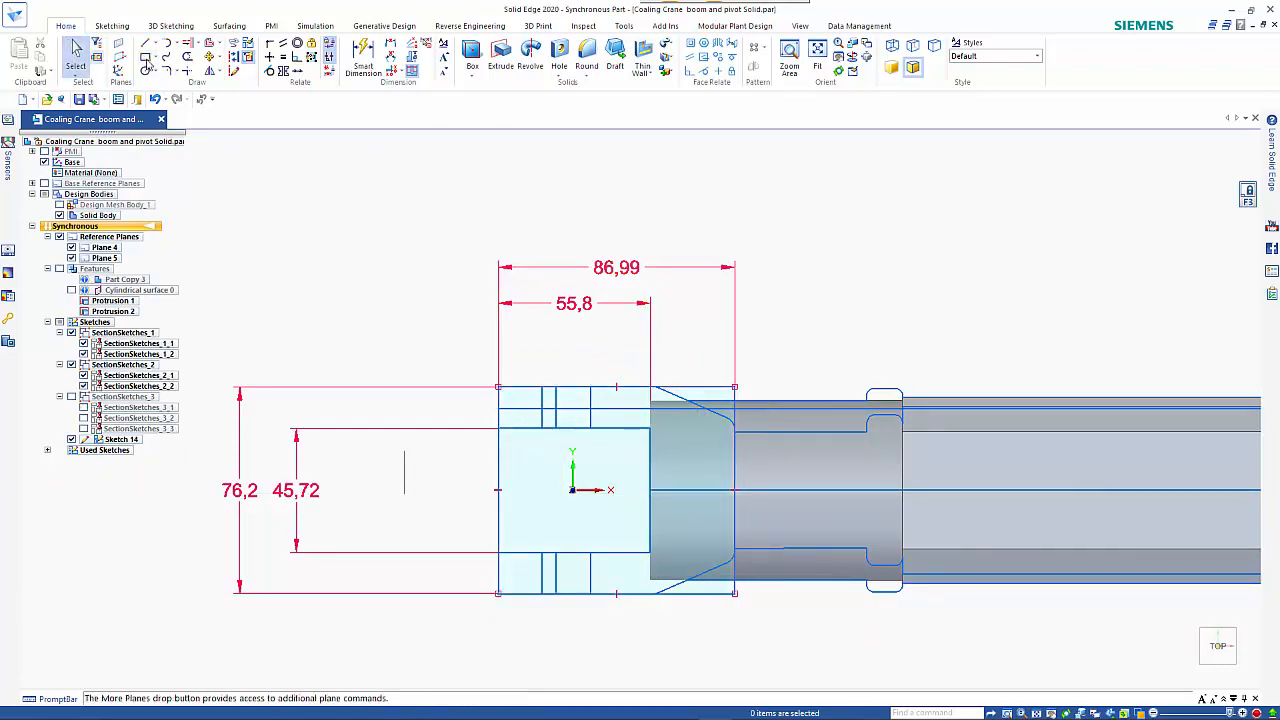
# Step: Project the upper arm's inner edge, the slanted edge and the centre line into the sketch, and hide SectionSketches_1 and SectionSketches_2
pyautogui.click(233, 45)
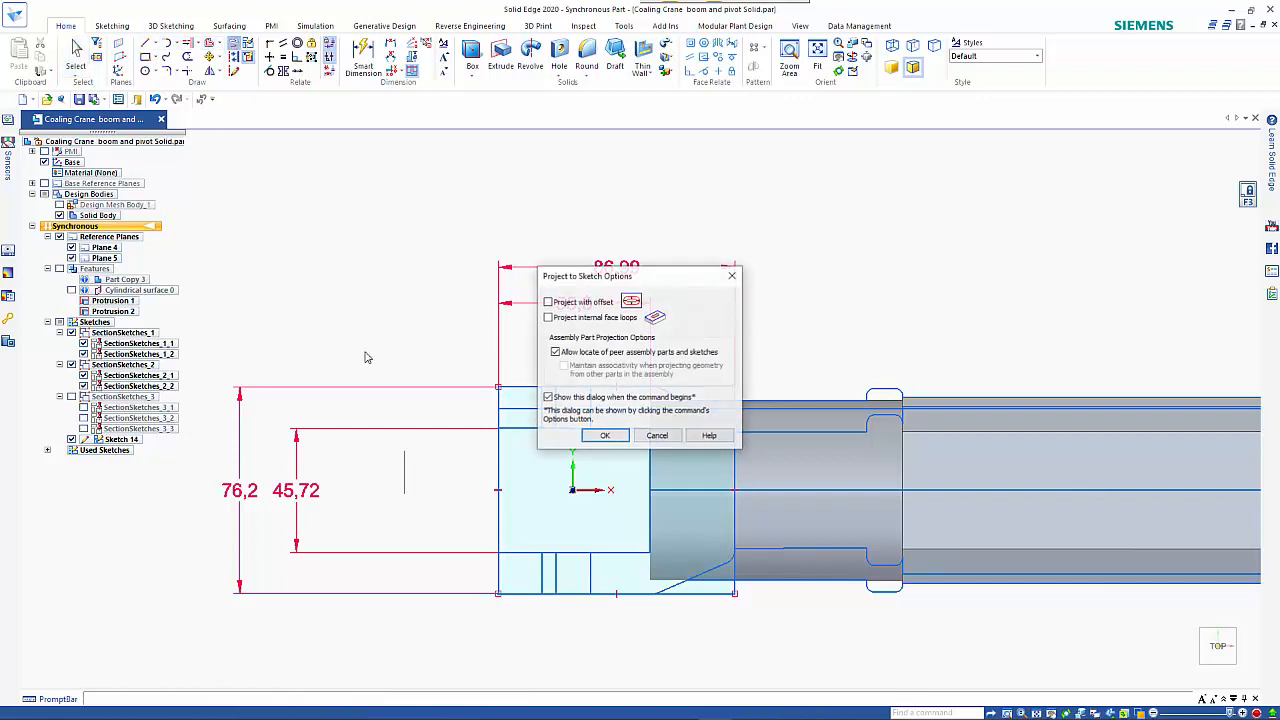
pyautogui.click(603, 437)
pyautogui.click(523, 430)
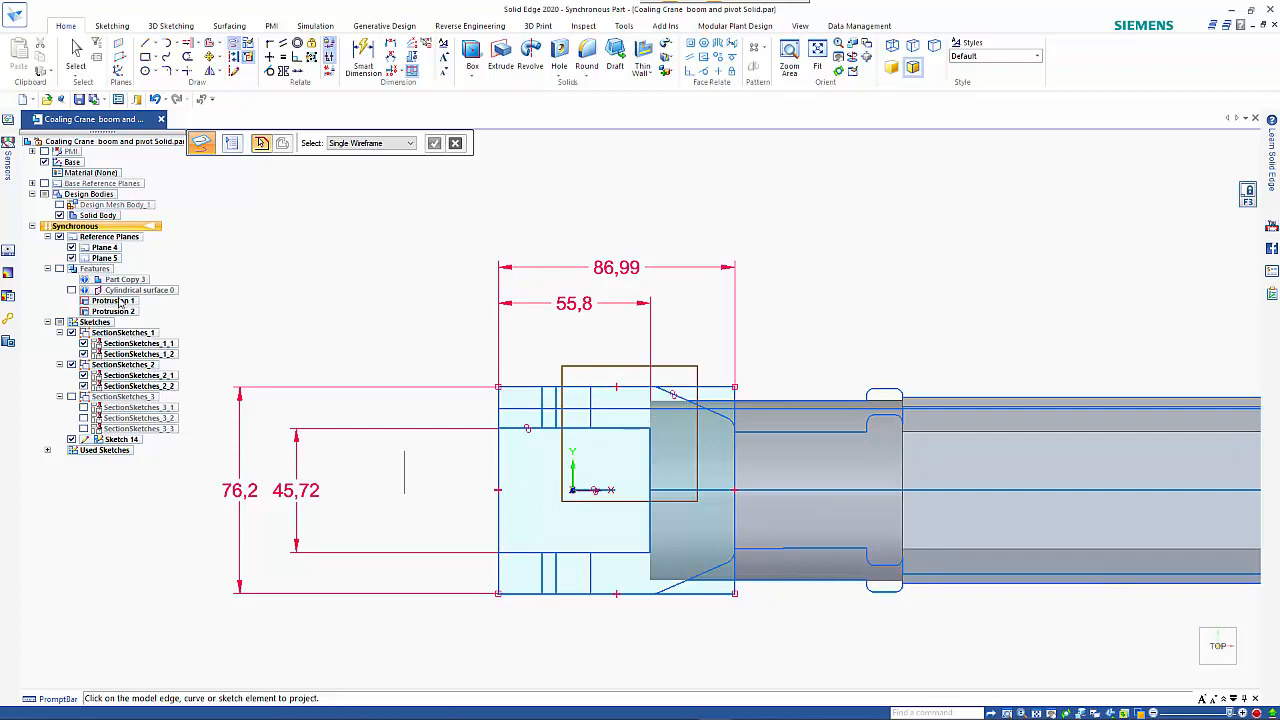
pyautogui.click(72, 333)
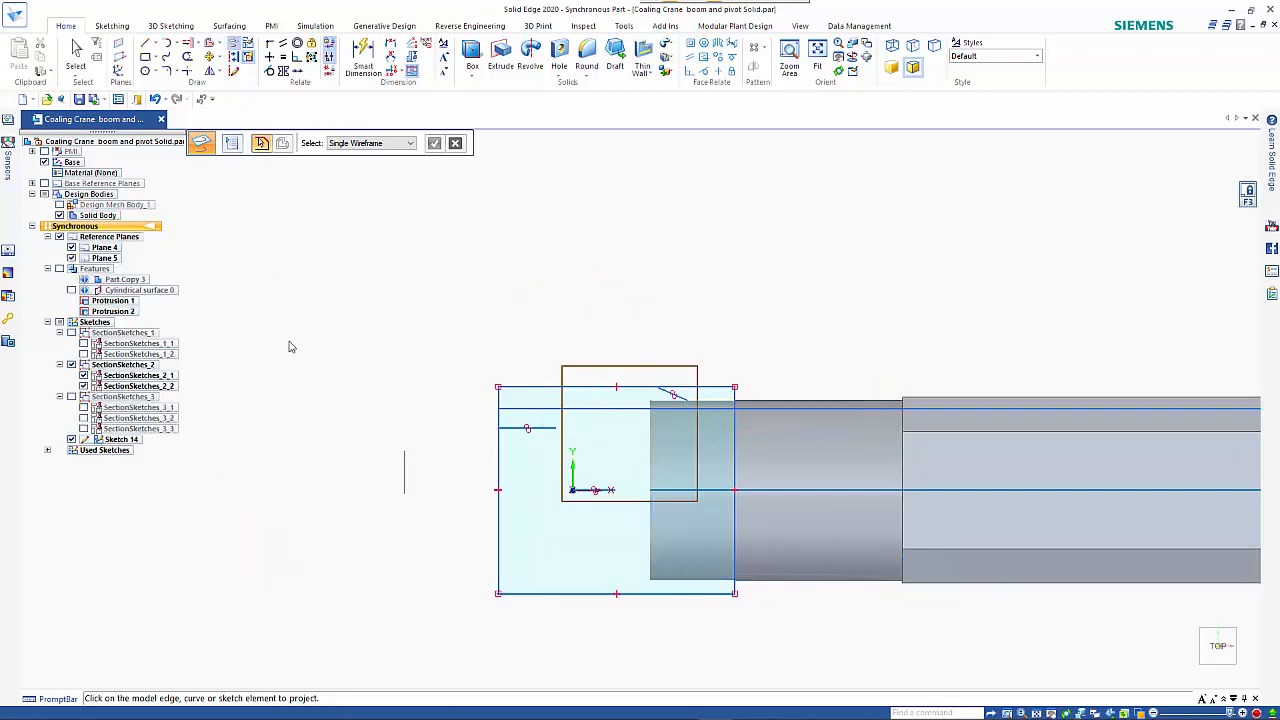
pyautogui.scroll(3, 637, 528)
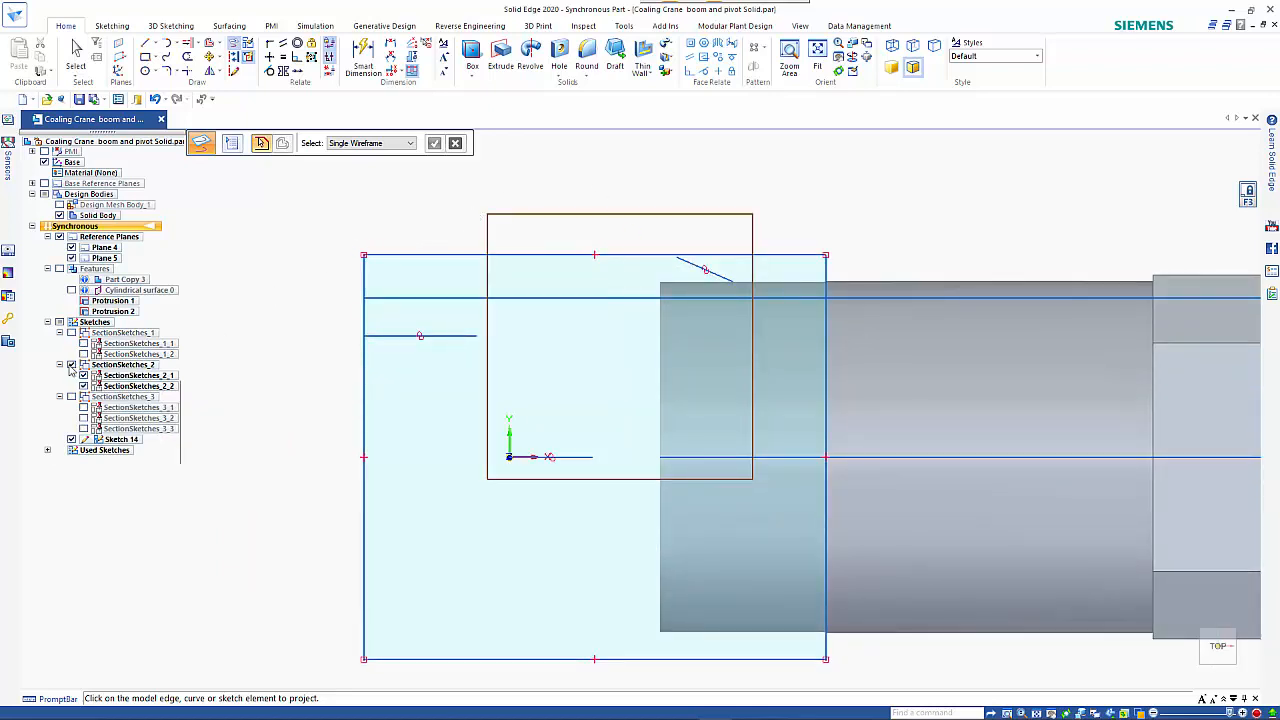
pyautogui.click(71, 365)
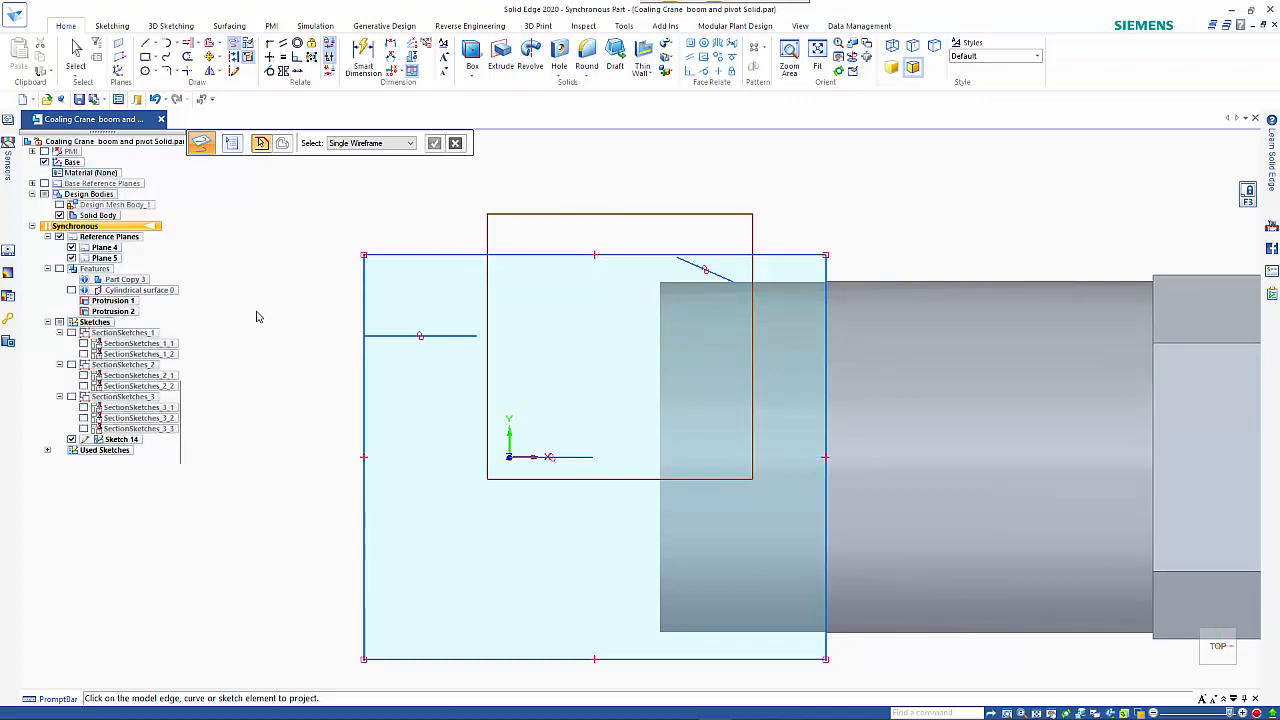
# Step: Delete the projection links from the projected inner edge and slanted line
pyautogui.press('Escape')
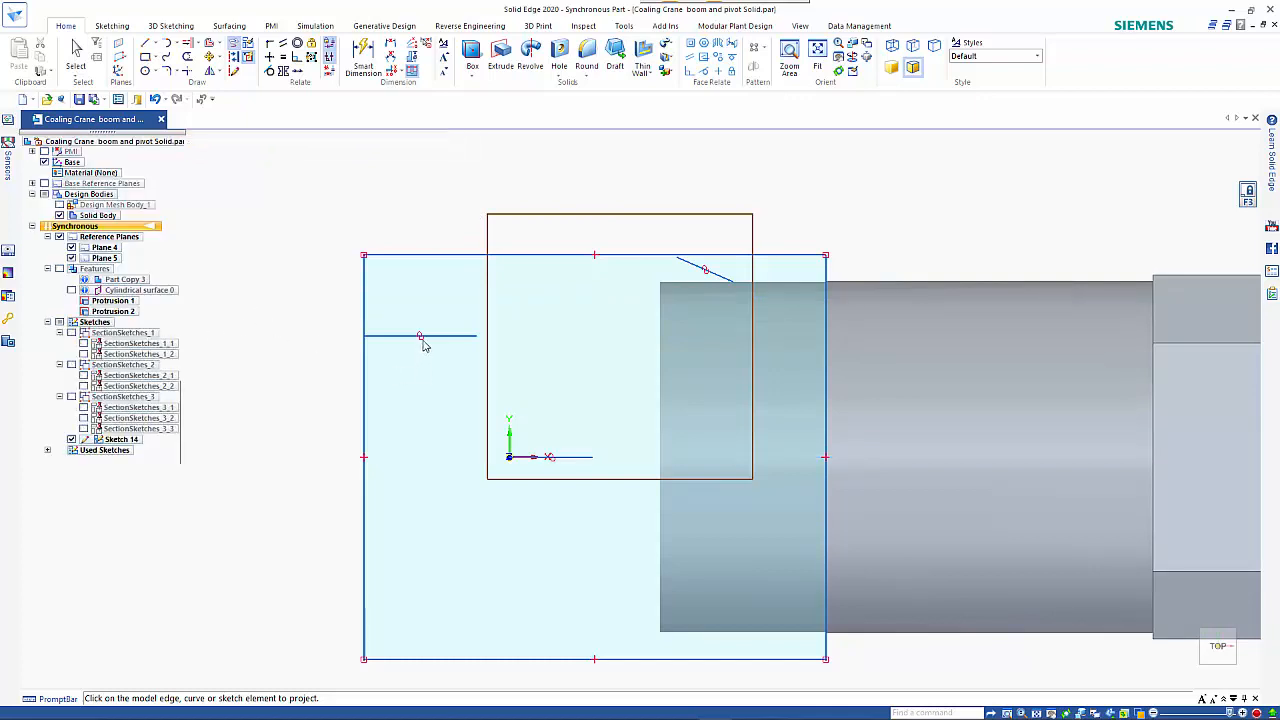
pyautogui.click(421, 340)
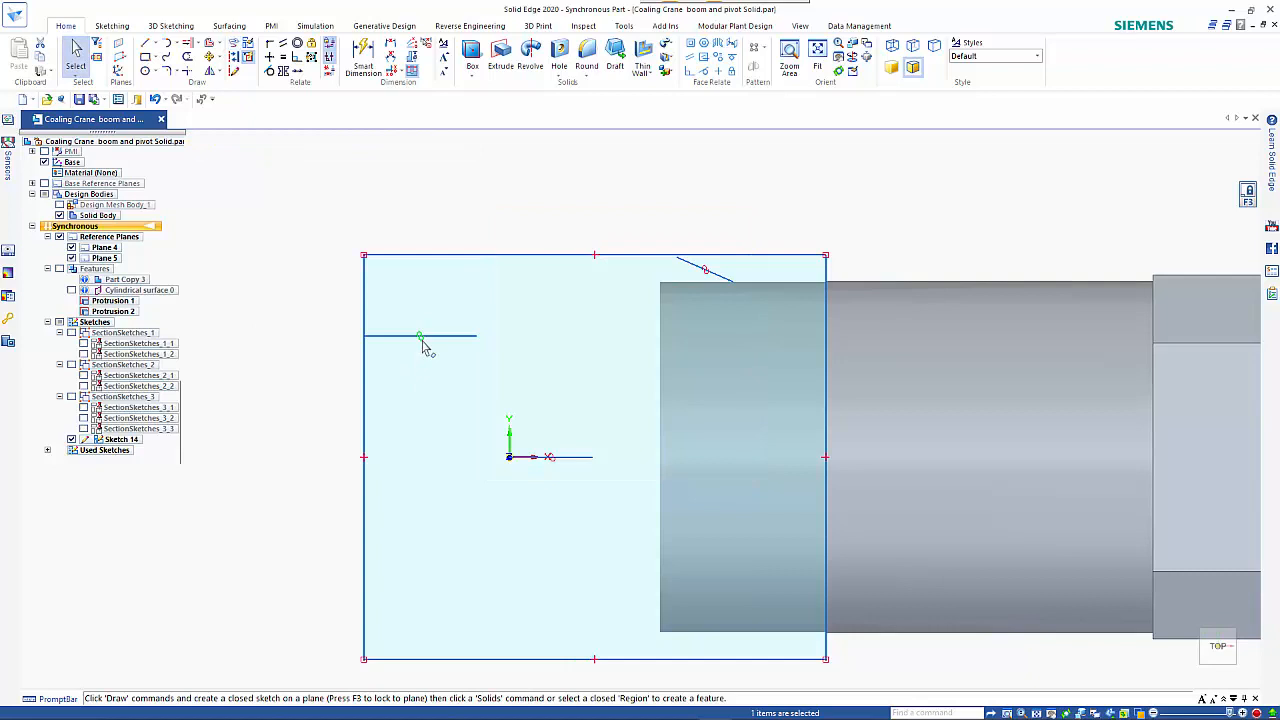
pyautogui.press('Escape')
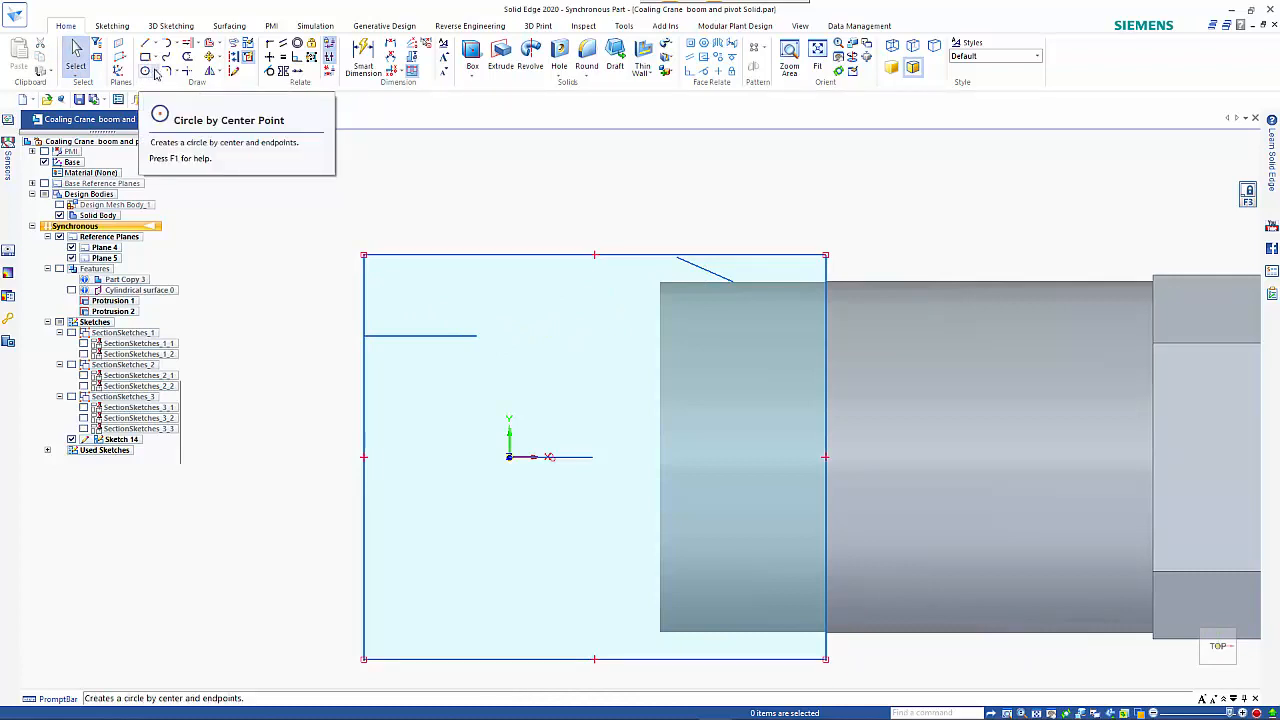
# Step: Project the cylinder's end edge into the sketch and corner-trim it with the upper arm's inner edge
pyautogui.click(234, 47)
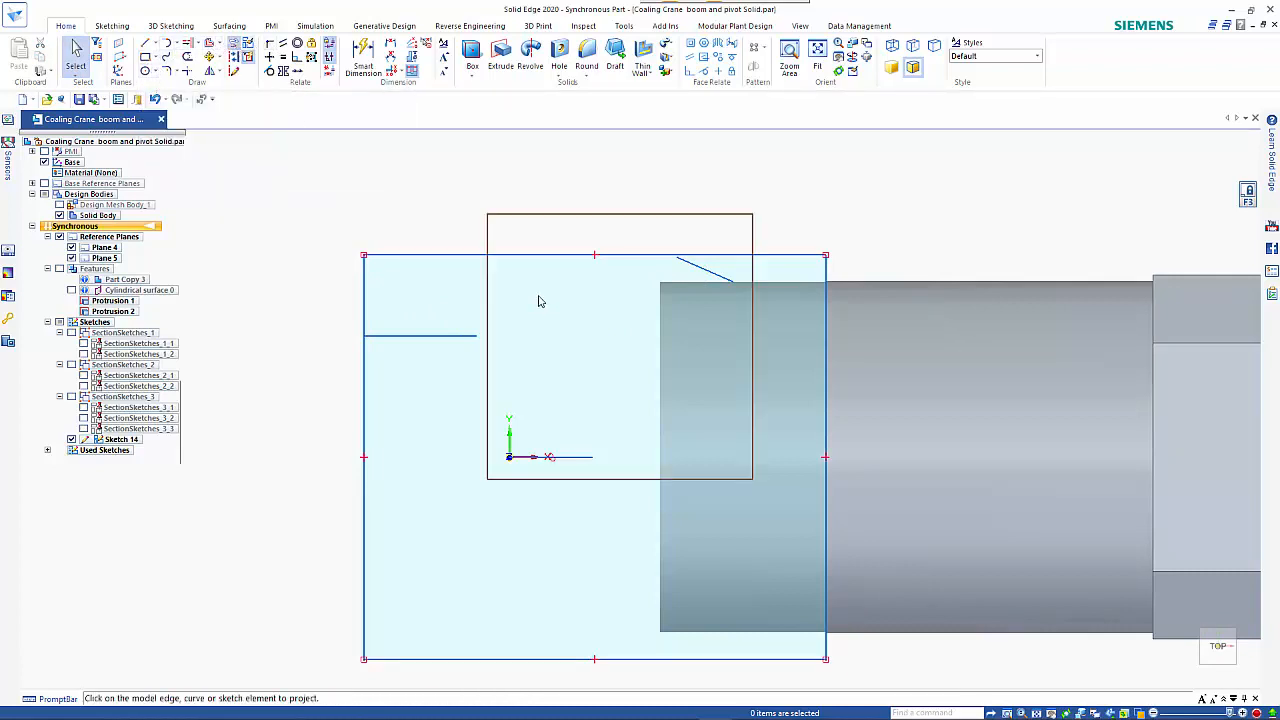
pyautogui.click(660, 325)
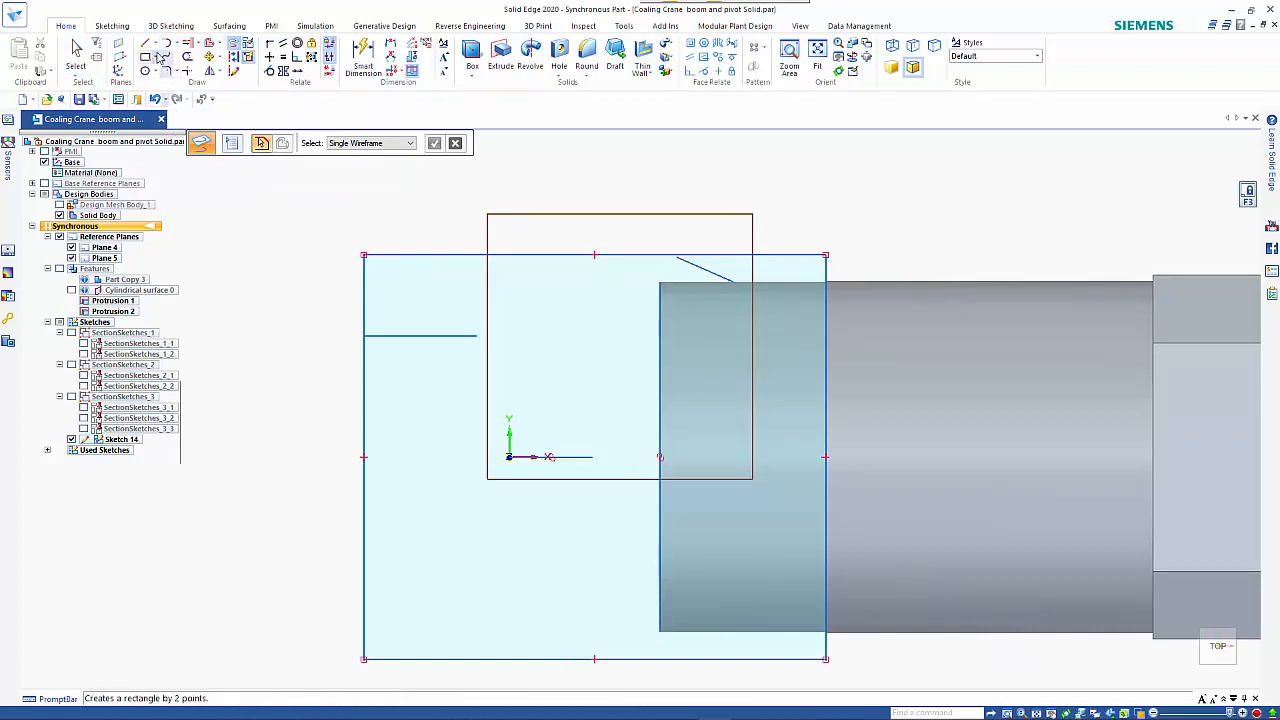
pyautogui.click(188, 73)
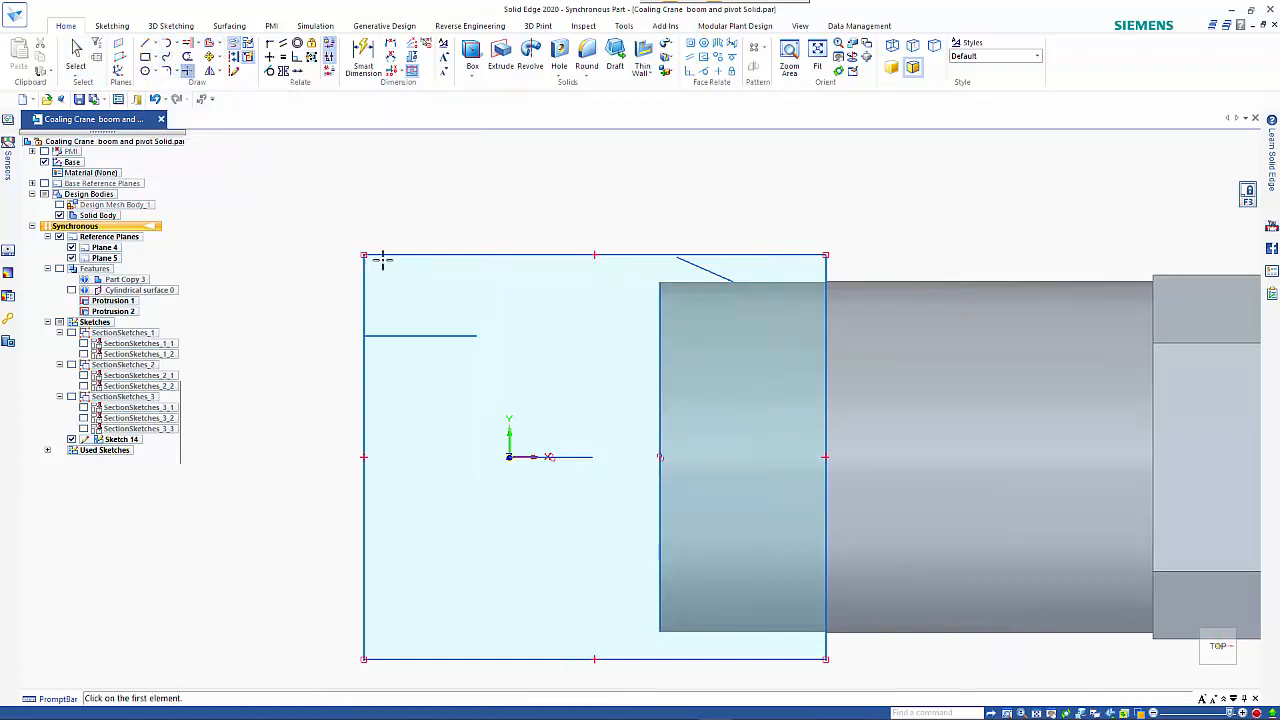
pyautogui.click(442, 335)
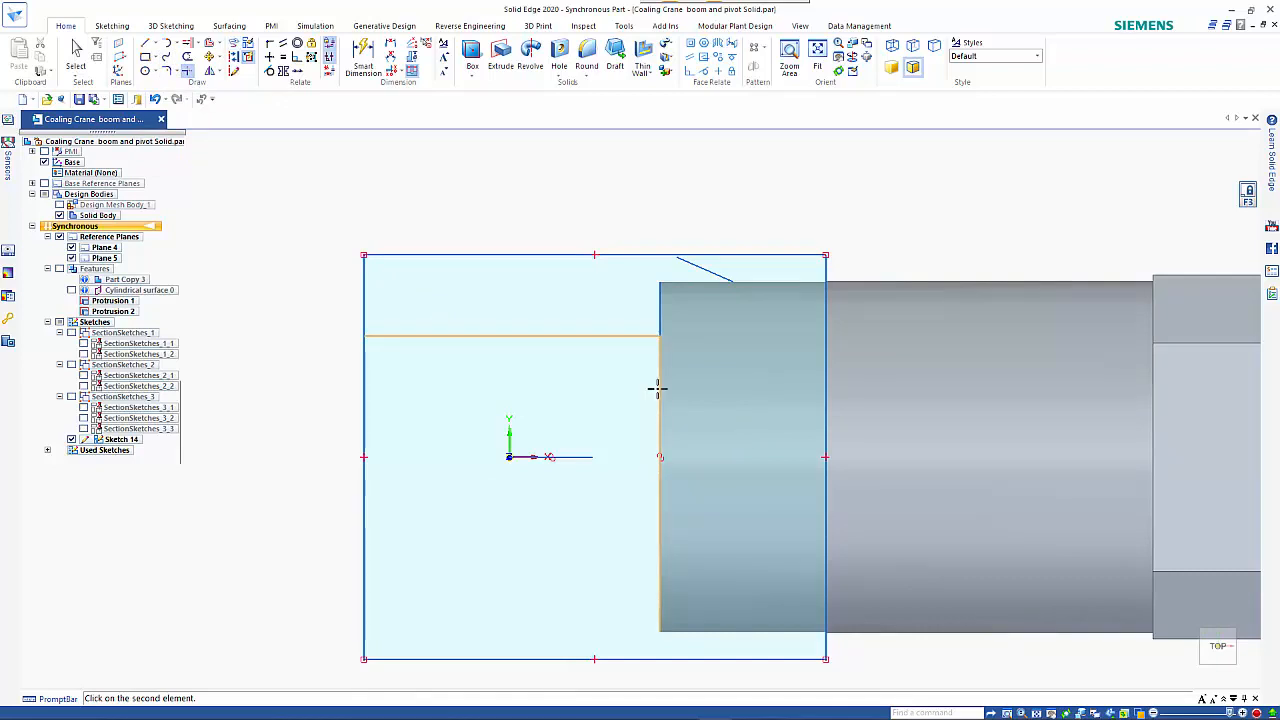
pyautogui.click(658, 389)
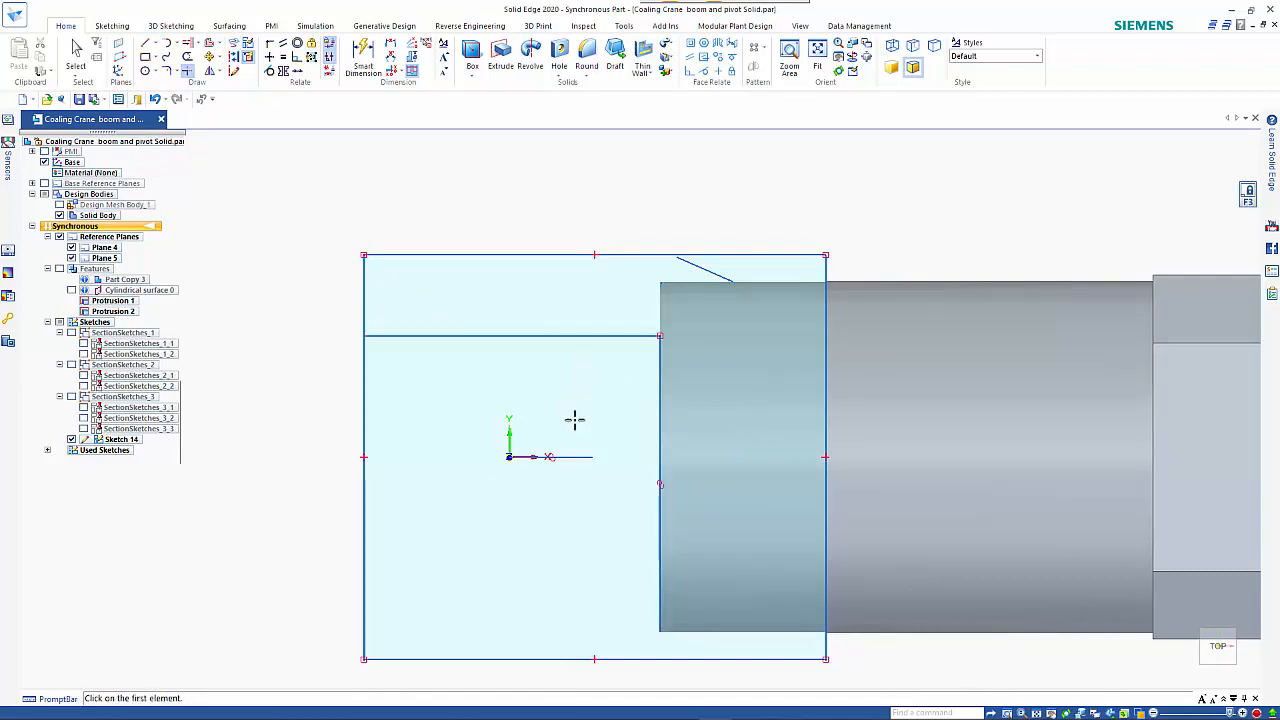
# Step: Corner-trim the centre line to the rectangle's boom-side edge and projected cylinder edge, and the arm's inner edge to its outer end
pyautogui.click(573, 457)
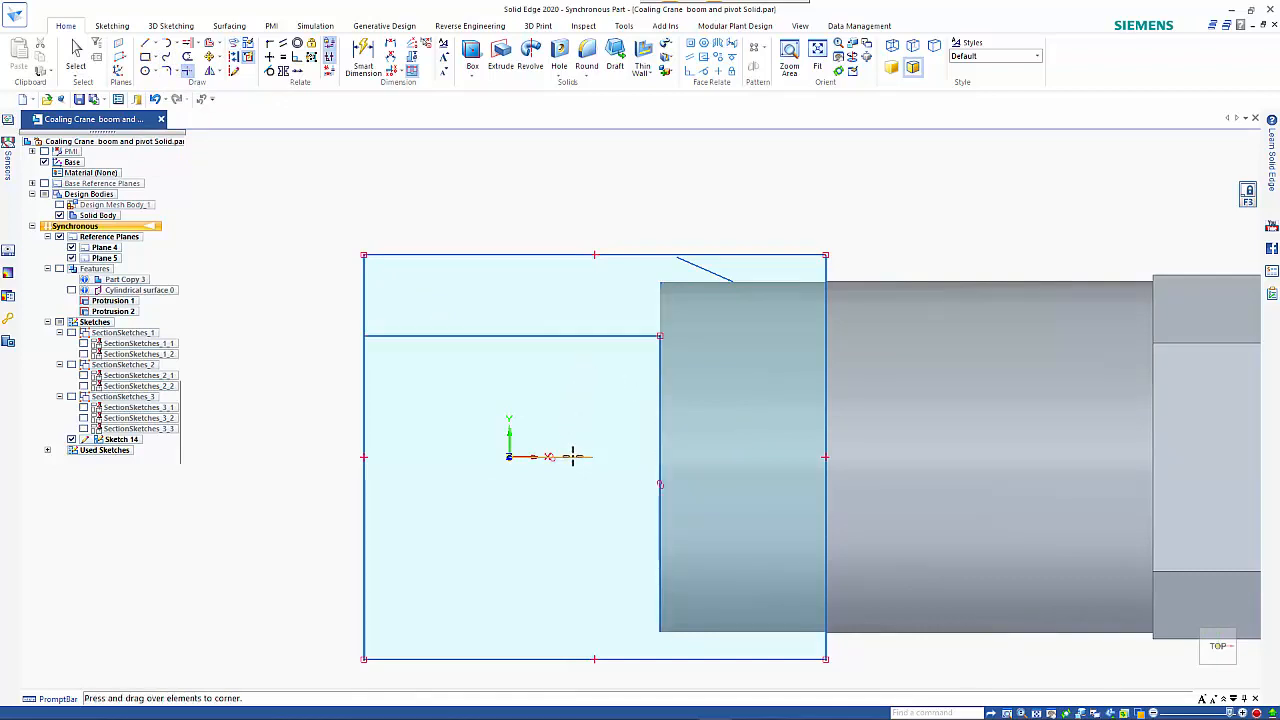
pyautogui.click(824, 404)
pyautogui.click(660, 416)
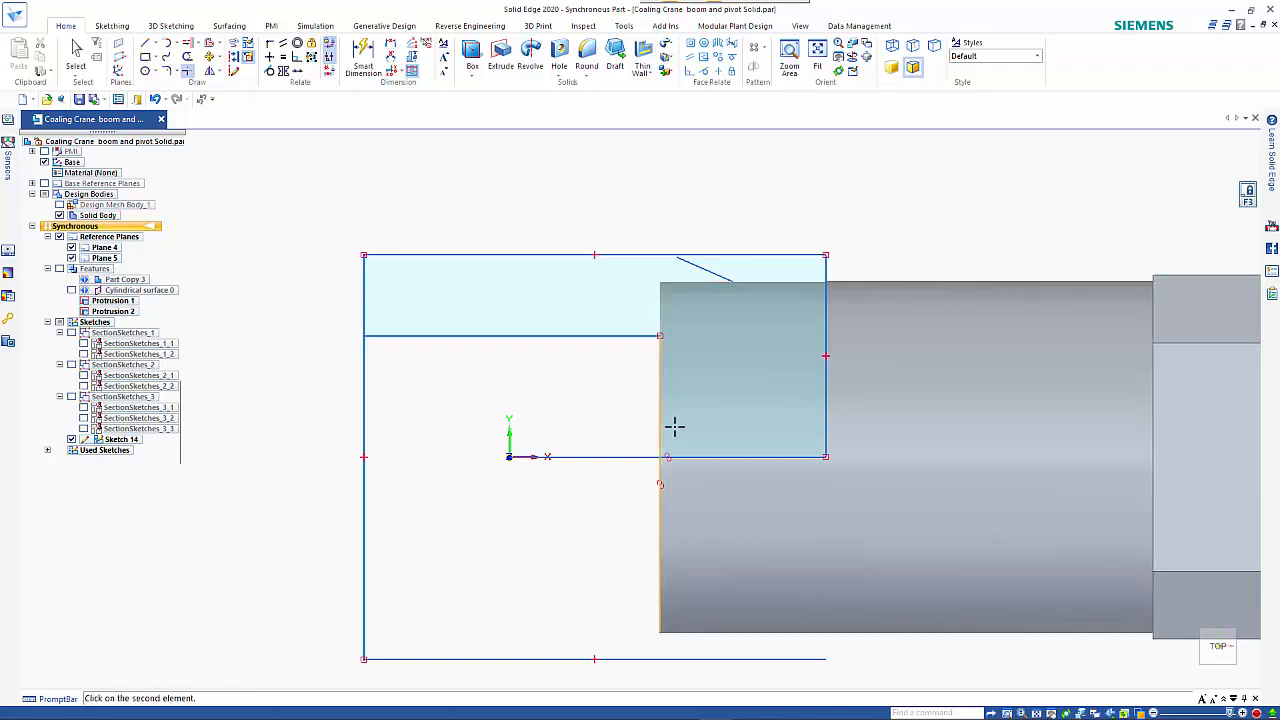
pyautogui.click(706, 457)
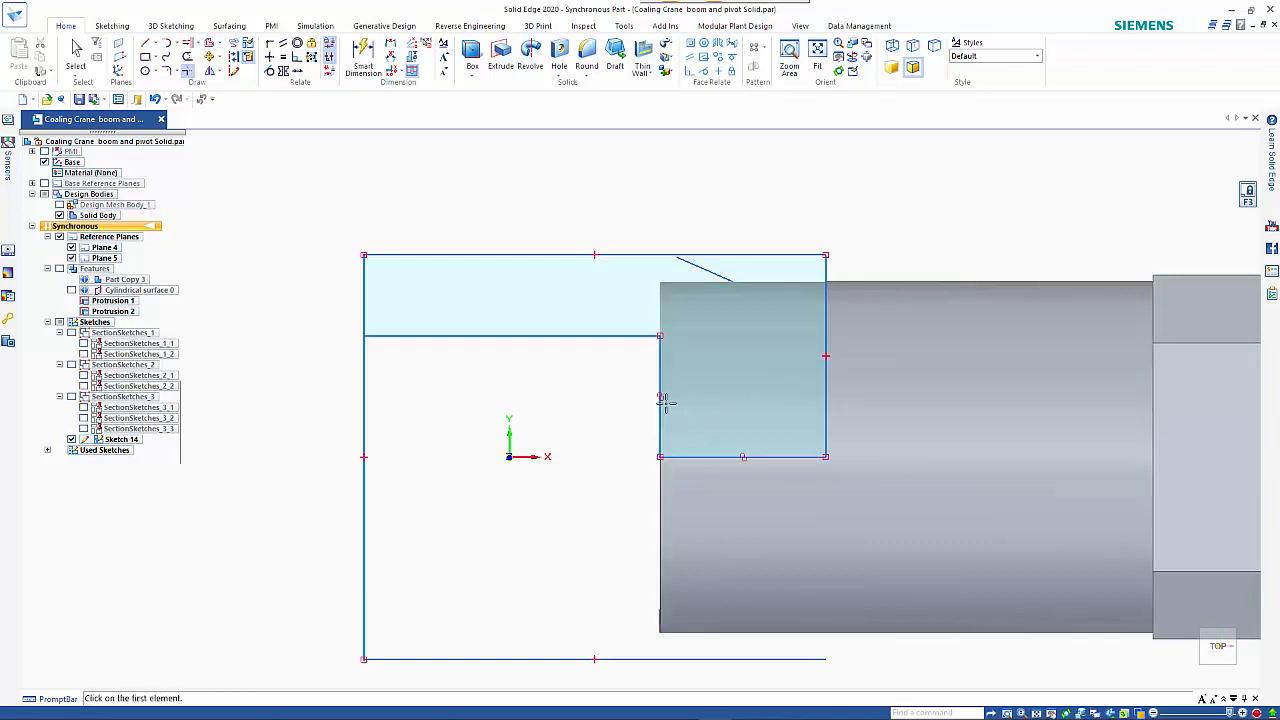
pyautogui.click(389, 335)
pyautogui.click(364, 307)
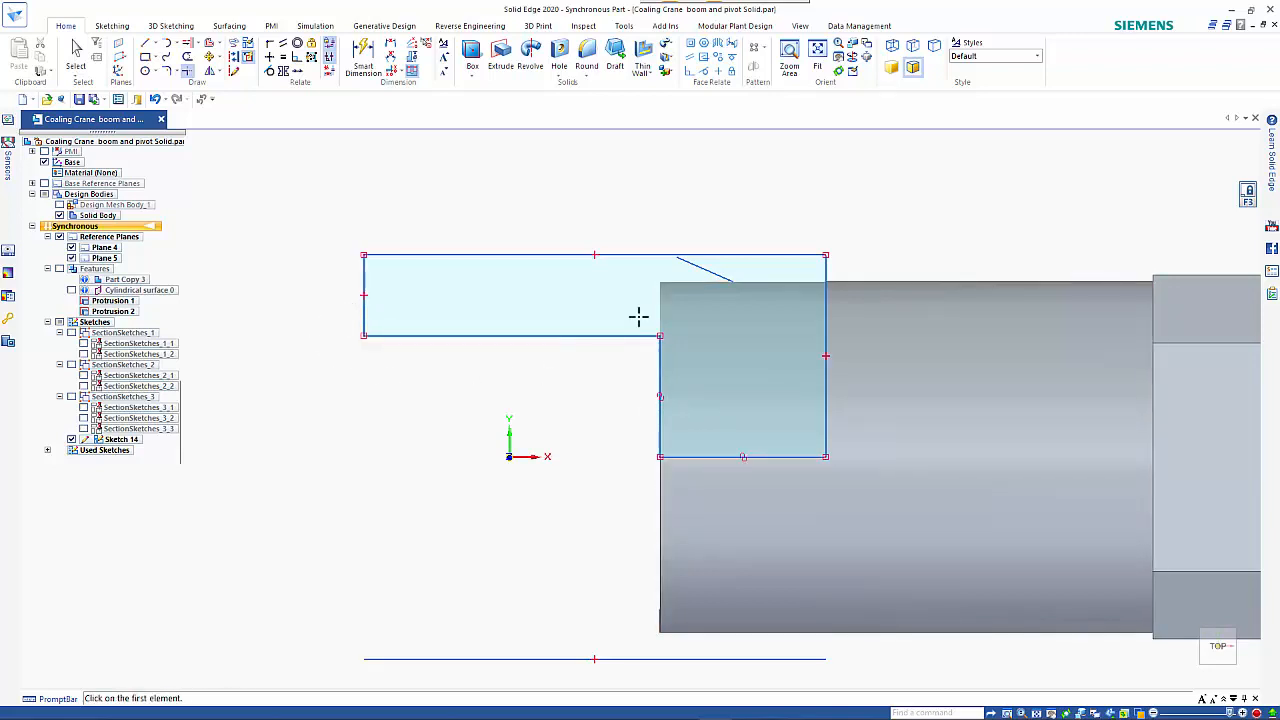
# Step: Extend the slanted line to the rectangle's edges and trim away the corner outside it
pyautogui.click(186, 45)
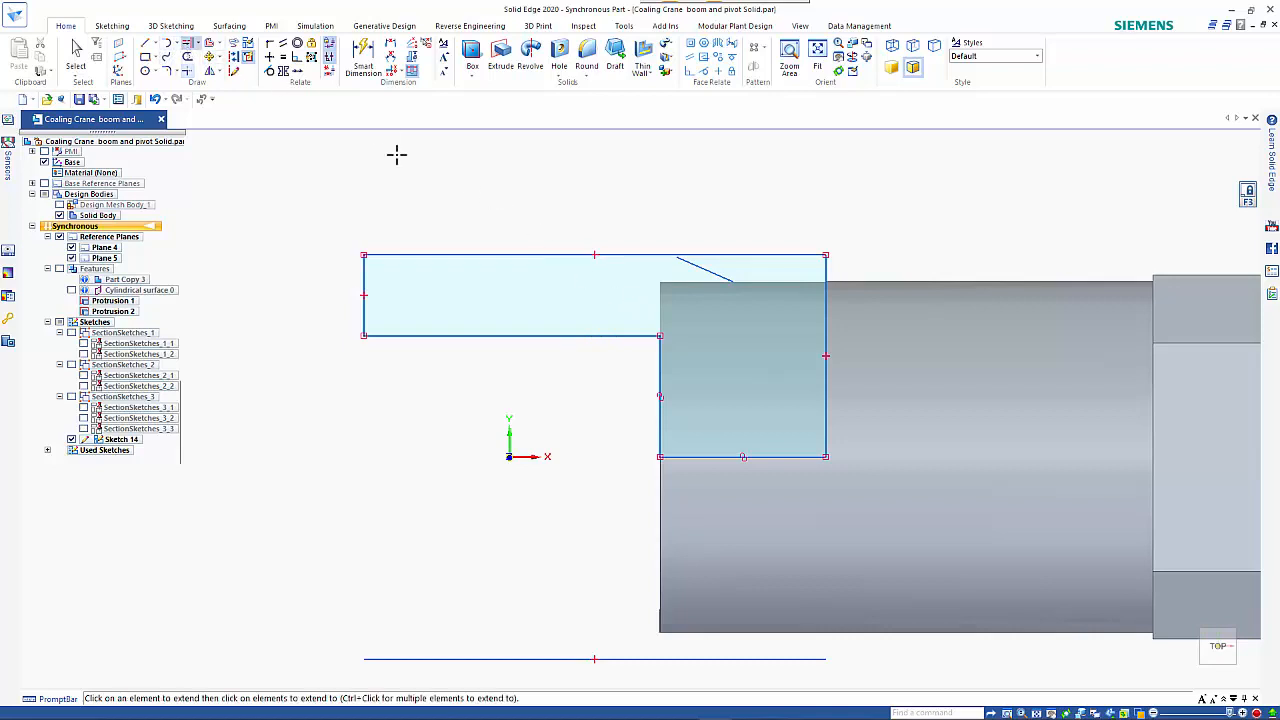
pyautogui.click(722, 276)
pyautogui.press('Escape')
pyautogui.click(187, 57)
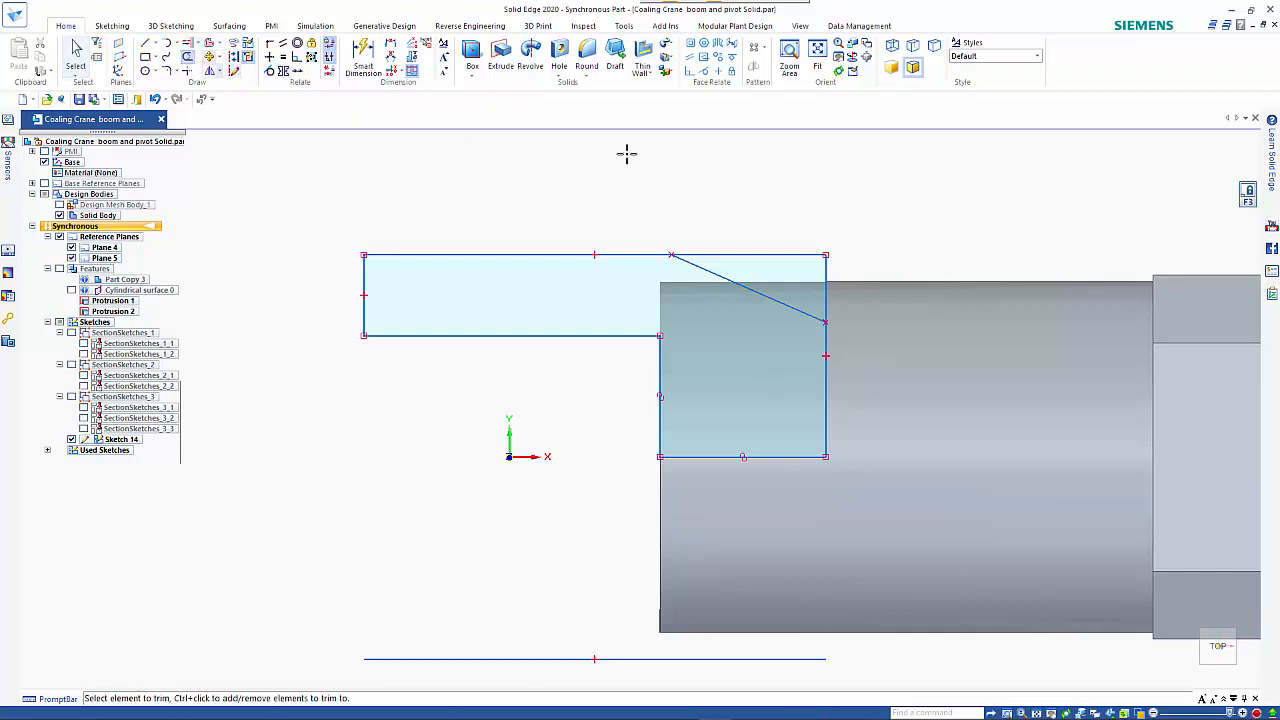
pyautogui.moveTo(626, 152)
pyautogui.mouseDown()
pyautogui.moveTo(843, 286)
pyautogui.moveTo(931, 294)
pyautogui.mouseUp()
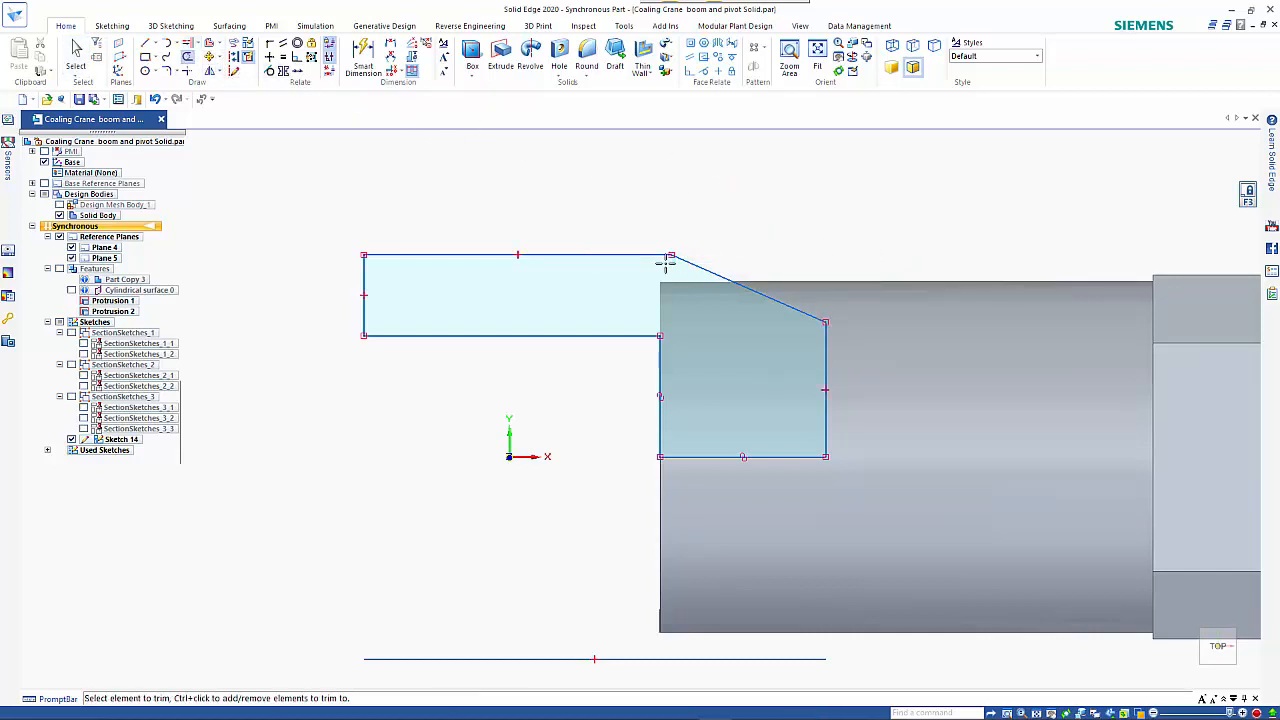
pyautogui.press('Escape')
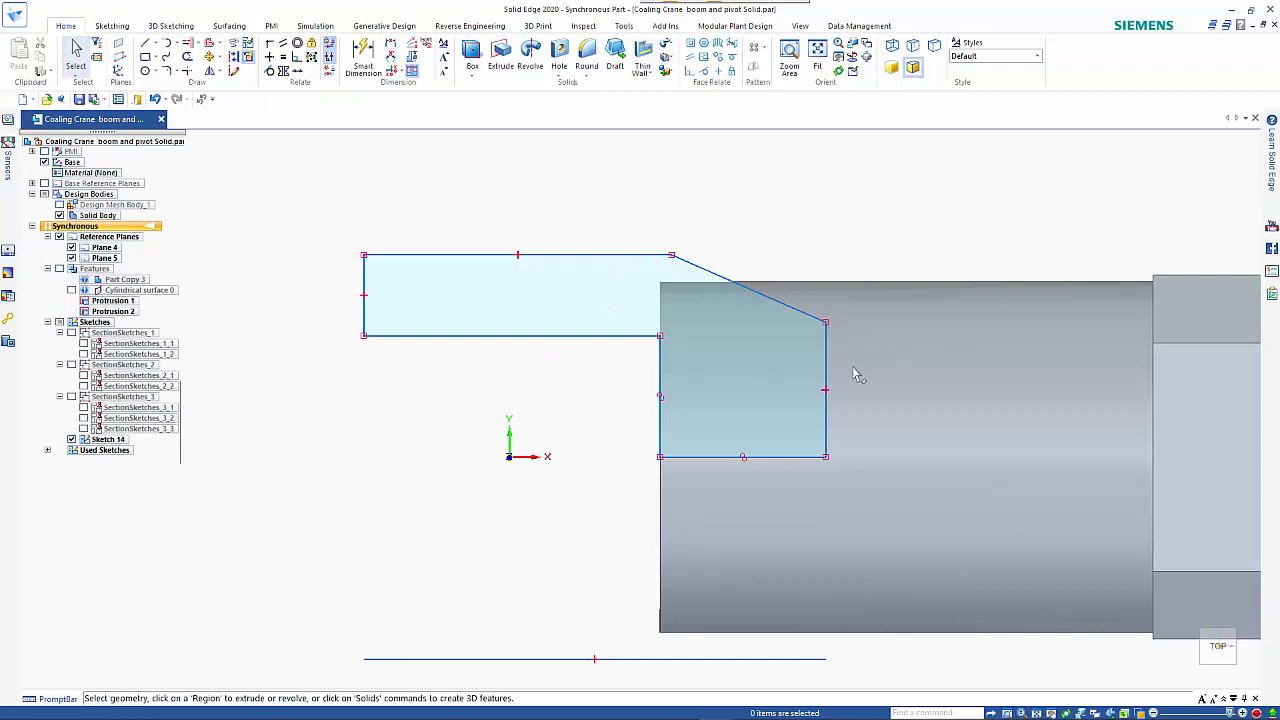
# Step: Move Sketch 14 vertically from Plane 5 down to the height of the model origin
pyautogui.moveTo(557, 520)
pyautogui.mouseDown(button='middle')
pyautogui.moveTo(554, 438)
pyautogui.moveTo(571, 366)
pyautogui.moveTo(576, 384)
pyautogui.mouseUp(button='middle')
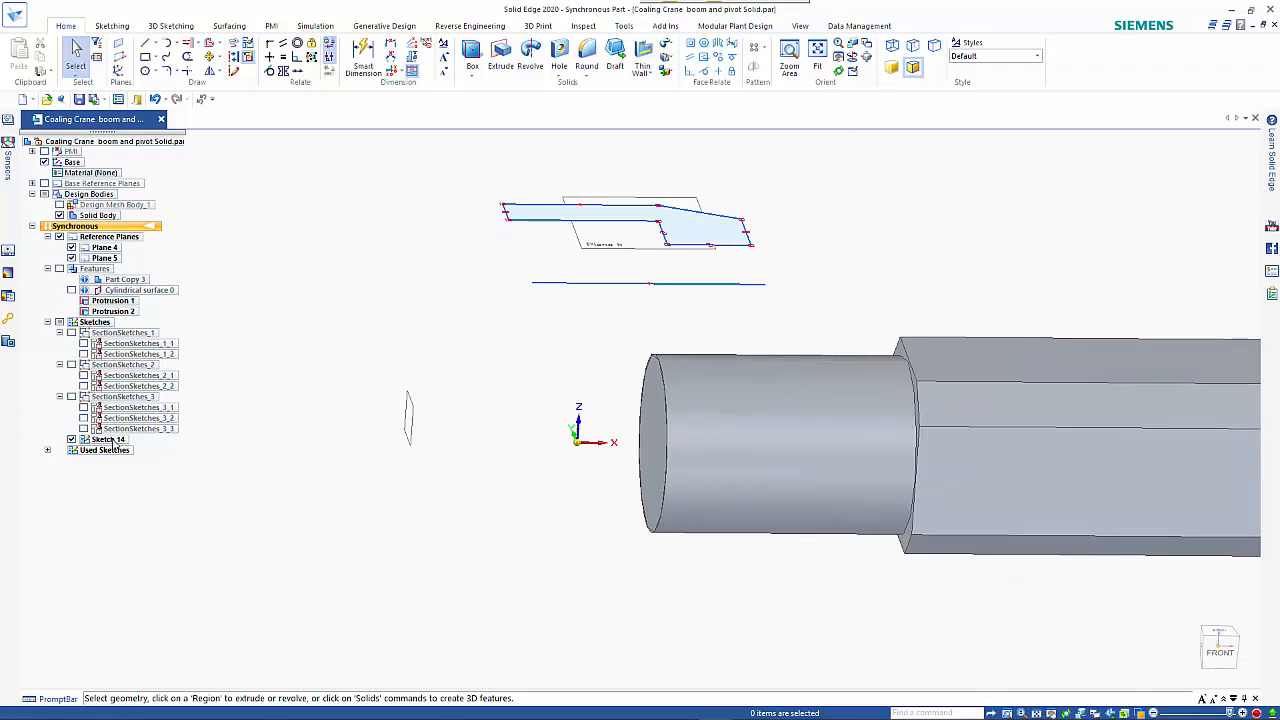
pyautogui.click(110, 440)
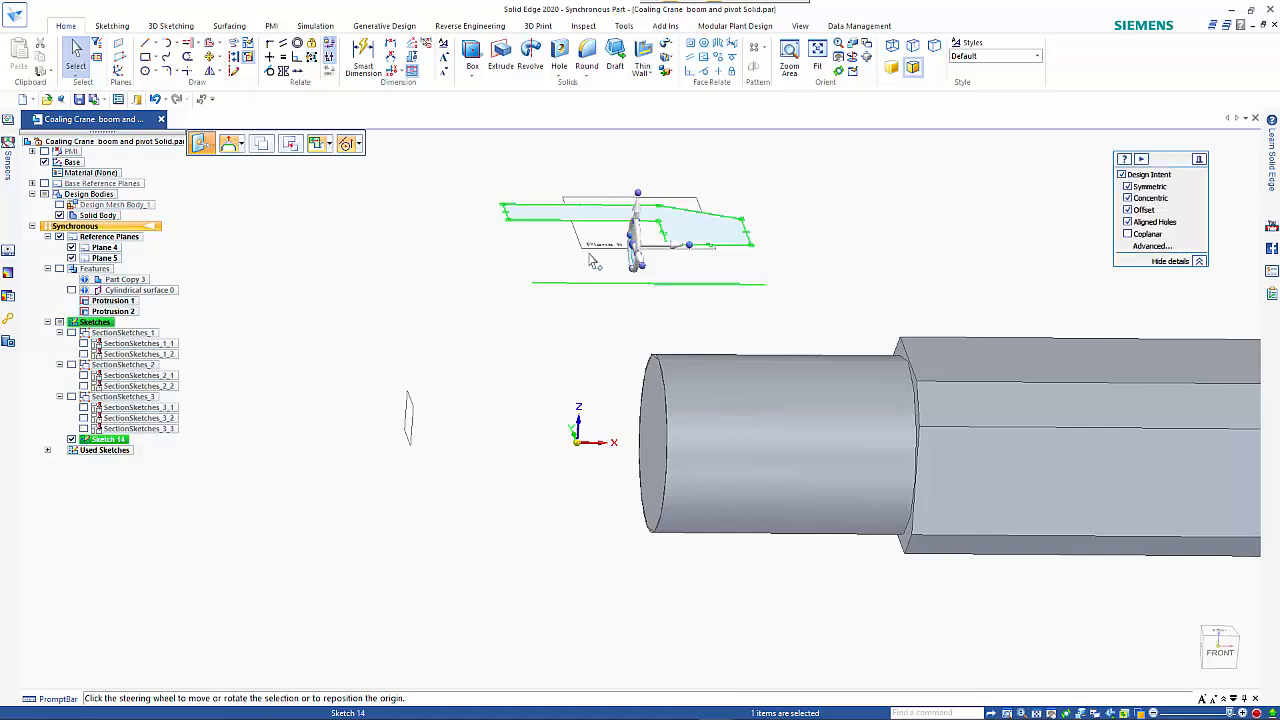
pyautogui.click(636, 208)
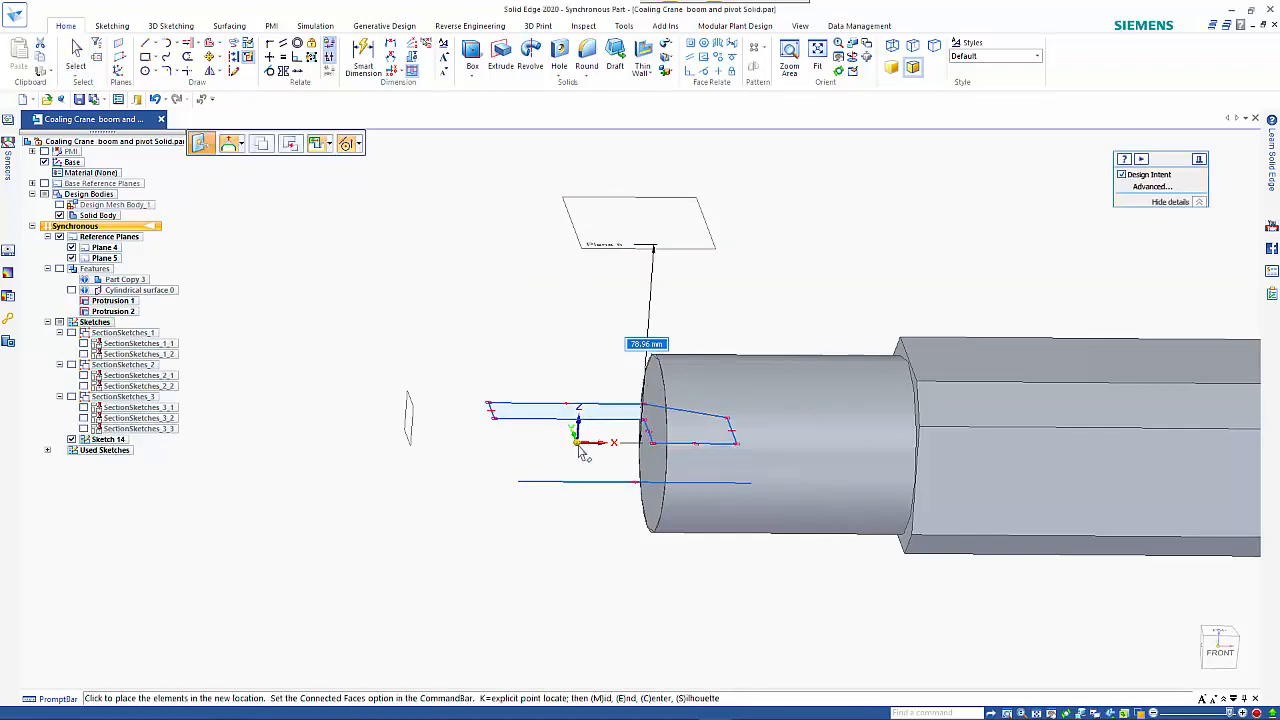
pyautogui.click(583, 452)
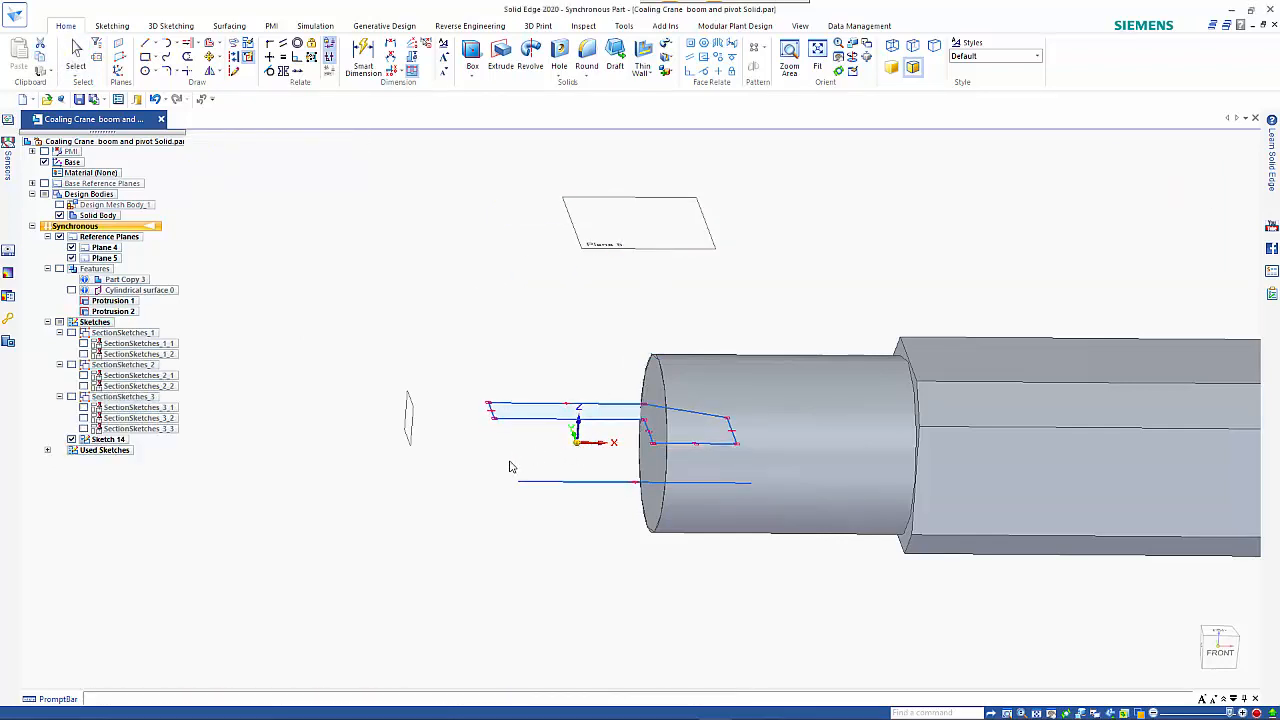
pyautogui.press('Escape')
# Step: Extrude the closed arm region symmetrically by 55 mm, adding material to the solid body
pyautogui.click(533, 415)
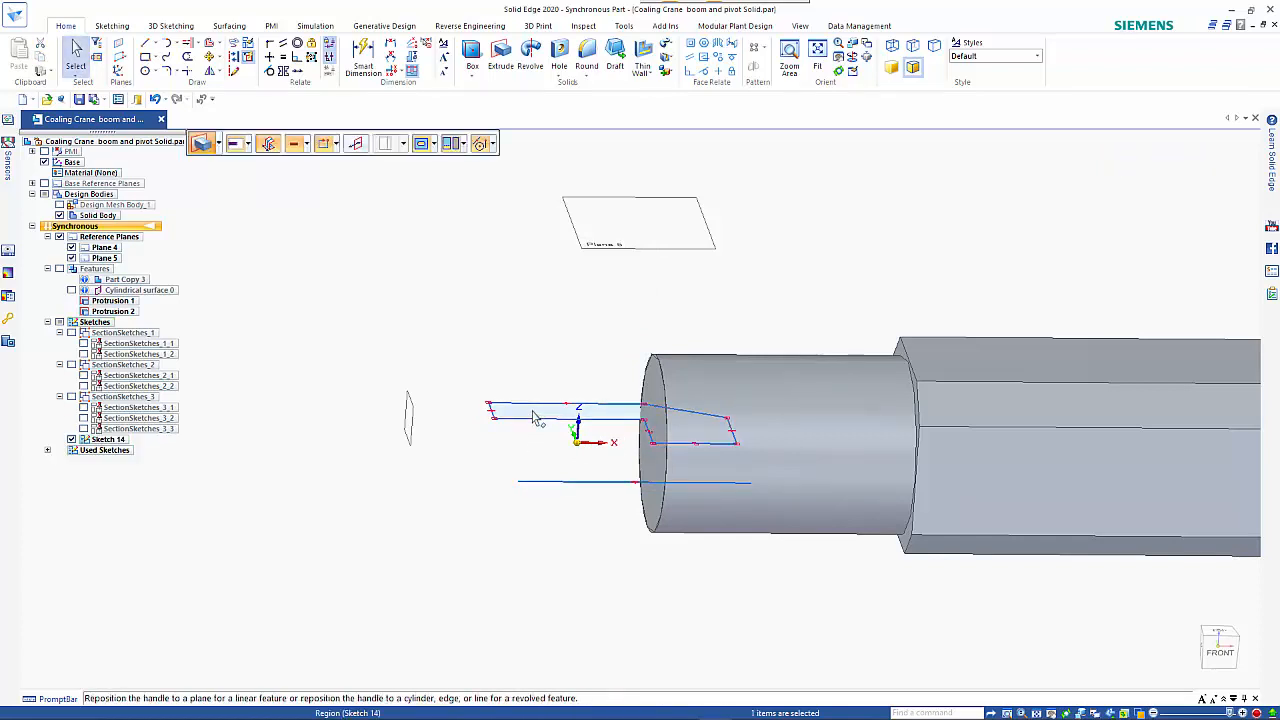
pyautogui.click(535, 398)
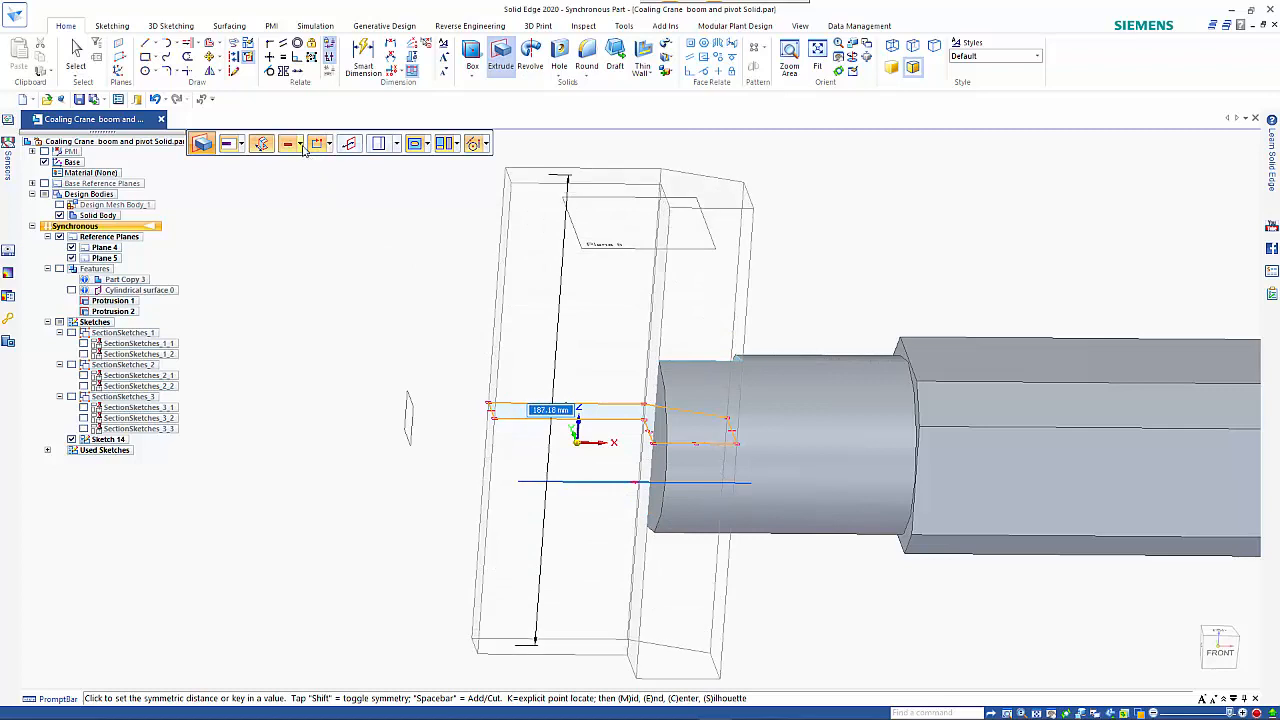
pyautogui.press('space')
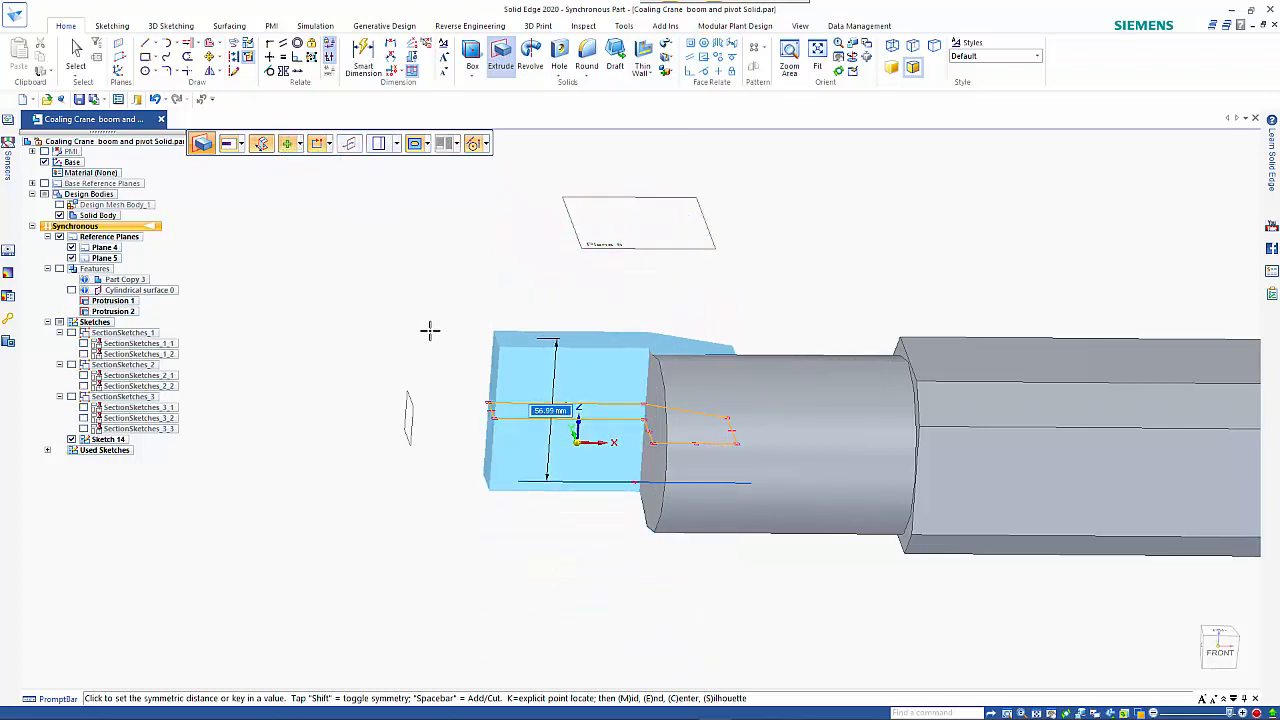
pyautogui.press('Return')
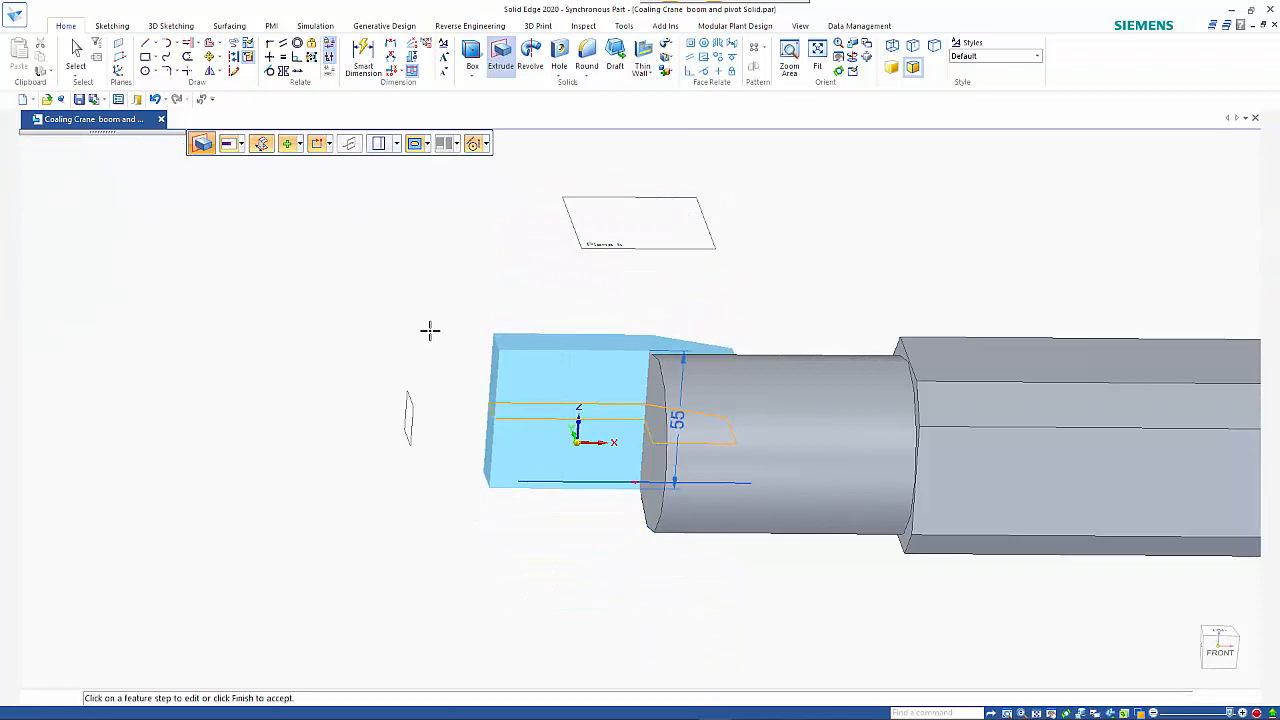
pyautogui.press('Escape')
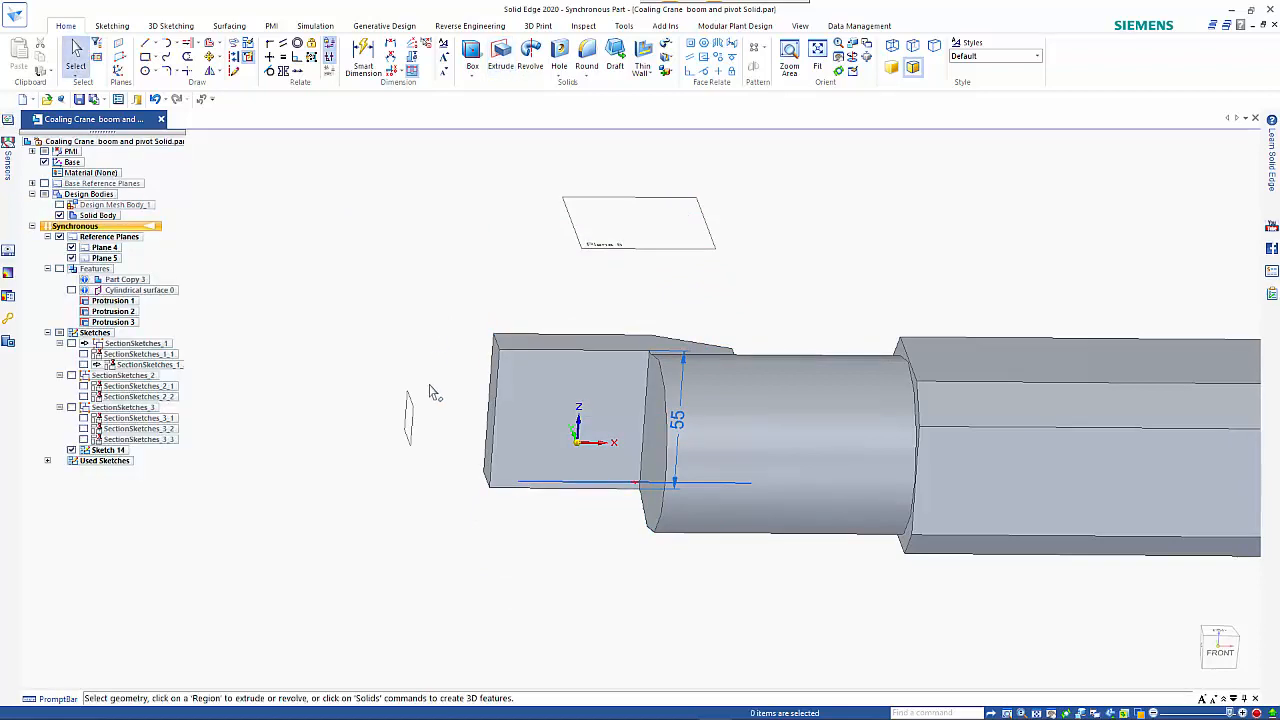
# Step: Round the edges at the ends of the arm's slanted outer face with a 5 mm radius
pyautogui.moveTo(423, 418)
pyautogui.mouseDown(button='middle')
pyautogui.moveTo(397, 431)
pyautogui.moveTo(383, 483)
pyautogui.moveTo(394, 514)
pyautogui.moveTo(408, 389)
pyautogui.moveTo(463, 377)
pyautogui.moveTo(434, 406)
pyautogui.moveTo(566, 240)
pyautogui.moveTo(574, 294)
pyautogui.moveTo(617, 376)
pyautogui.moveTo(636, 374)
pyautogui.mouseUp(button='middle')
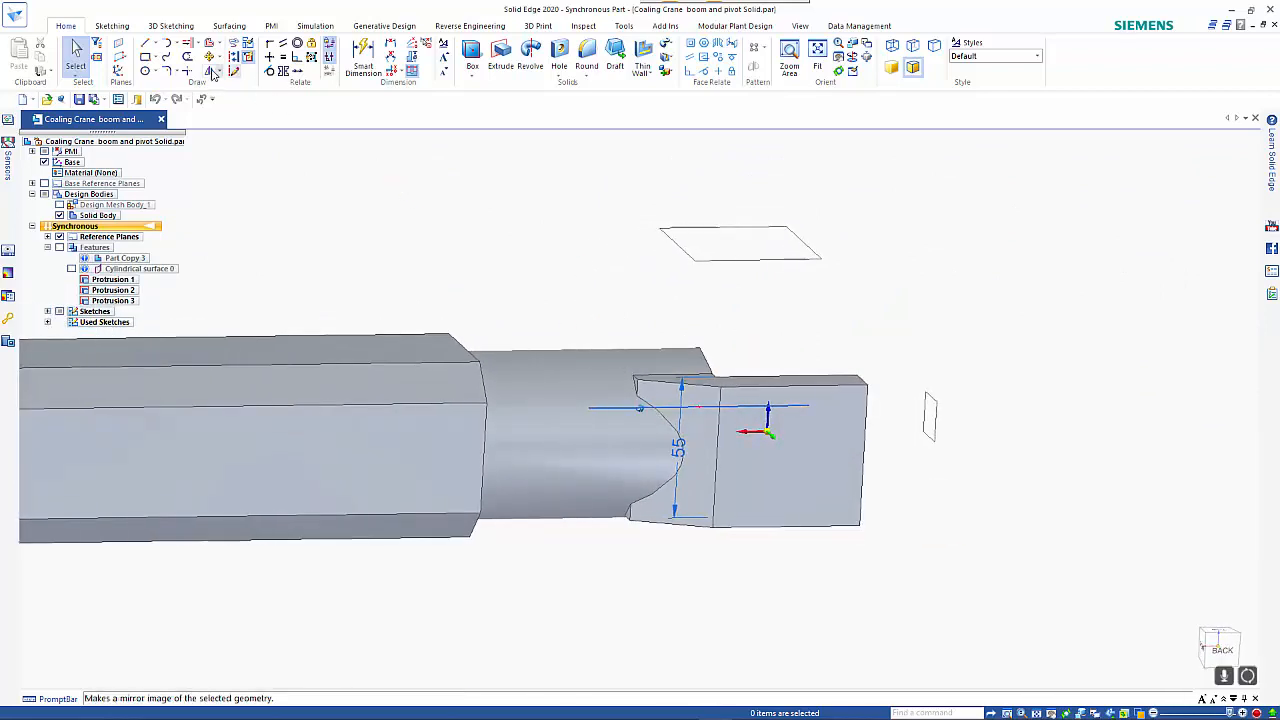
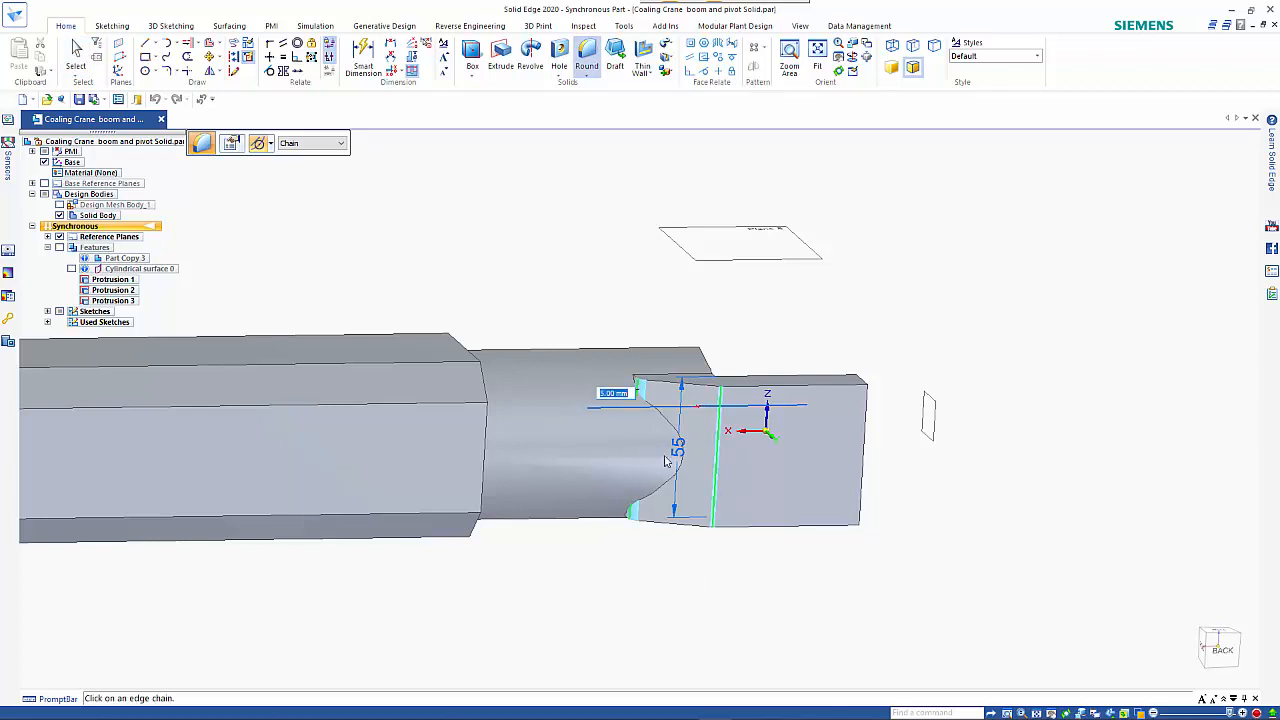
pyautogui.rightClick(684, 560)
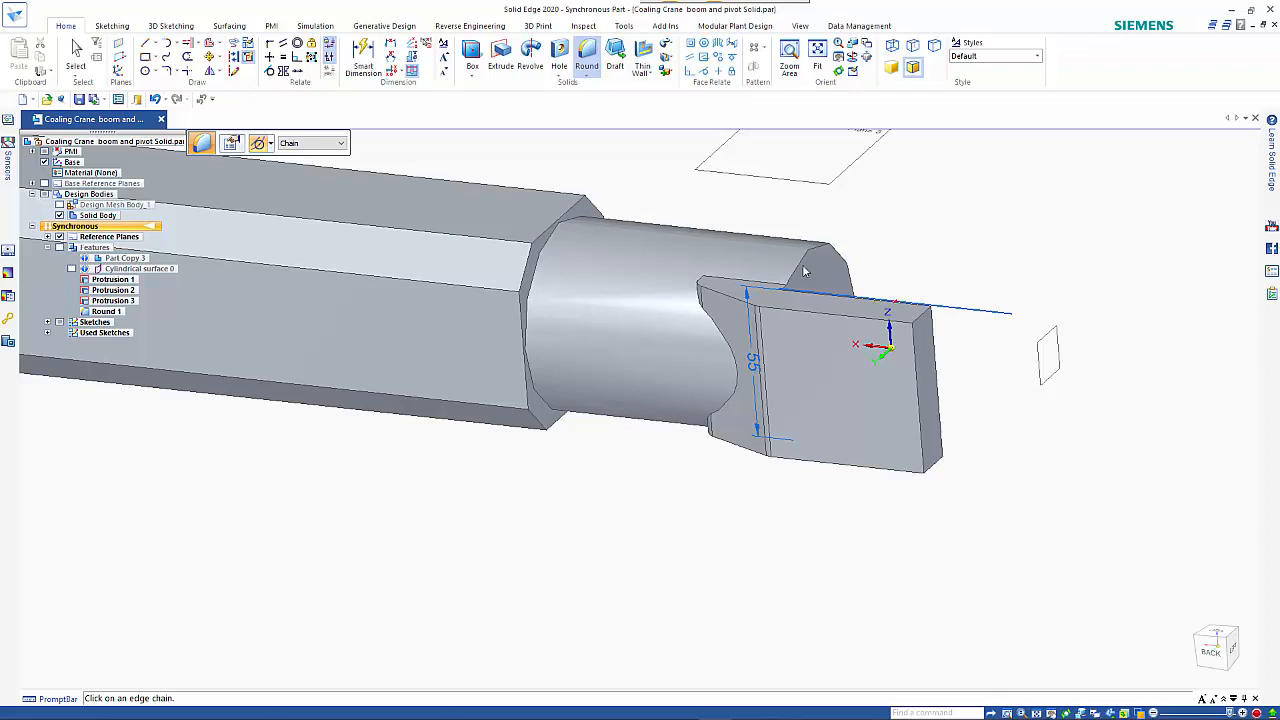
pyautogui.press('Escape')
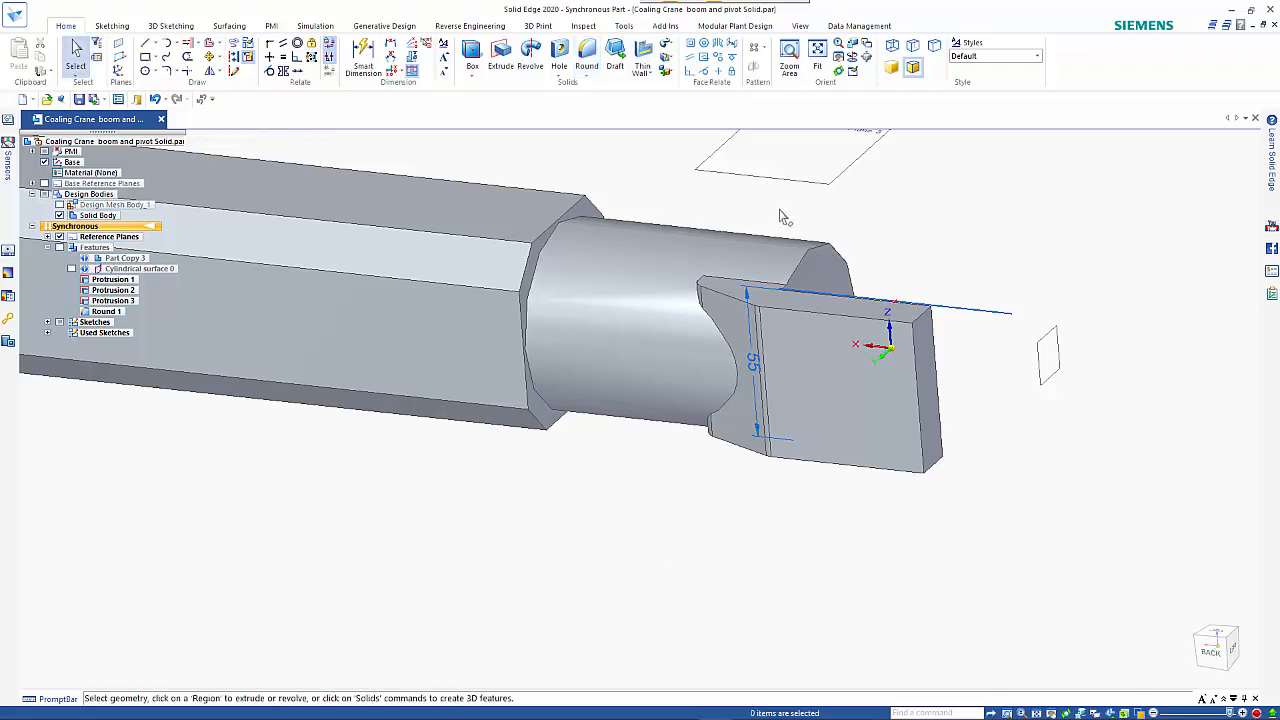
# Step: Rotate a copy of the fork arm and cylinder faces about the cylinder's axis to form the opposite fork arm
pyautogui.moveTo(653, 182); pyautogui.dragTo(1006, 537)
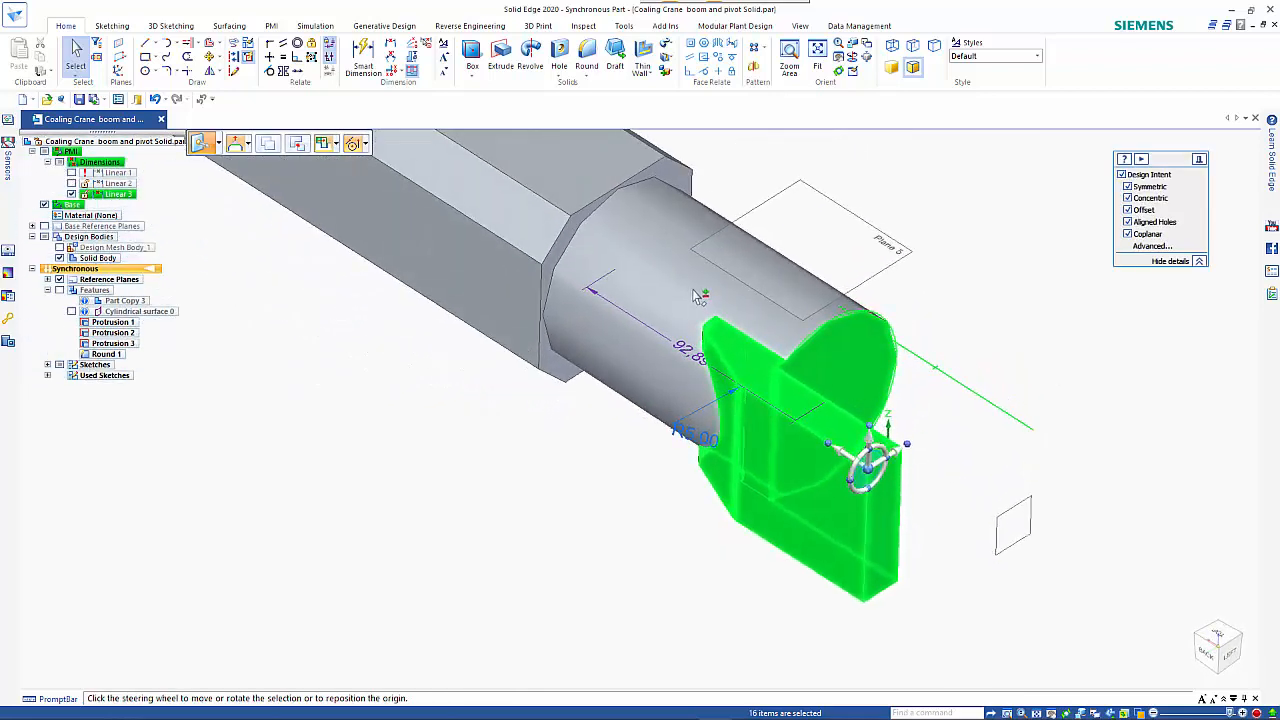
pyautogui.click(689, 286)
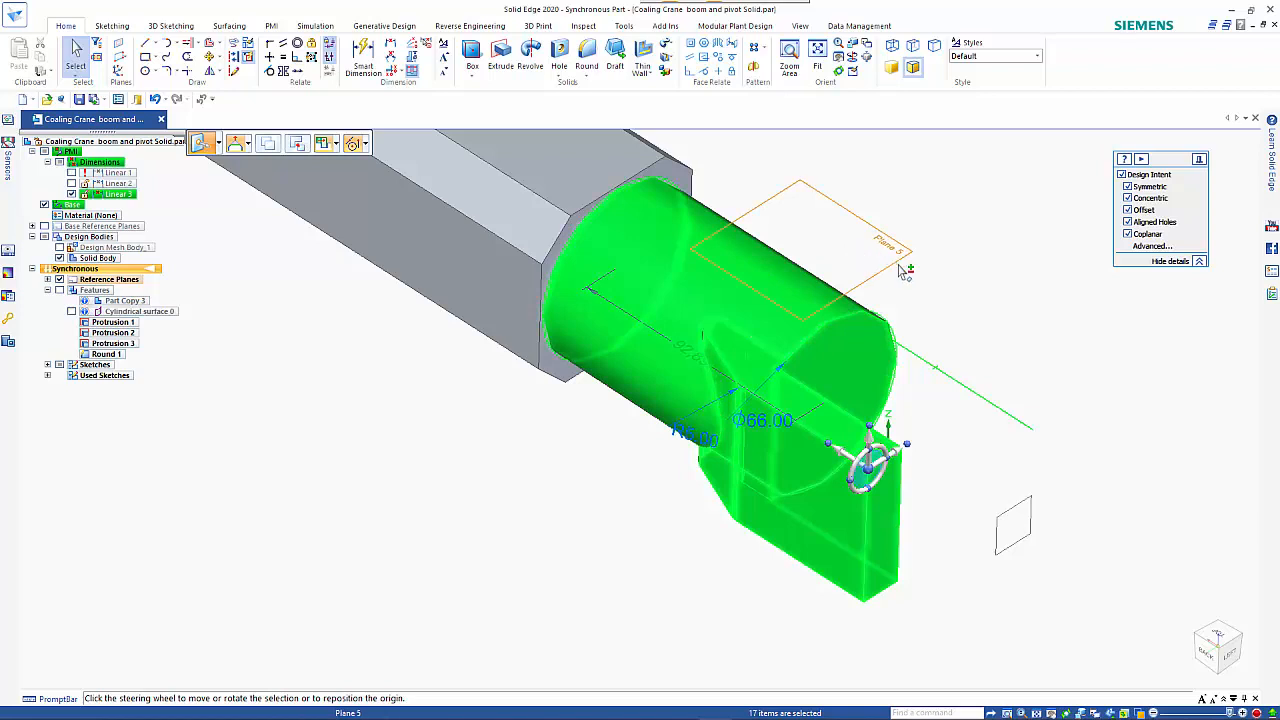
pyautogui.moveTo(936, 365); pyautogui.dragTo(884, 413, button='middle')
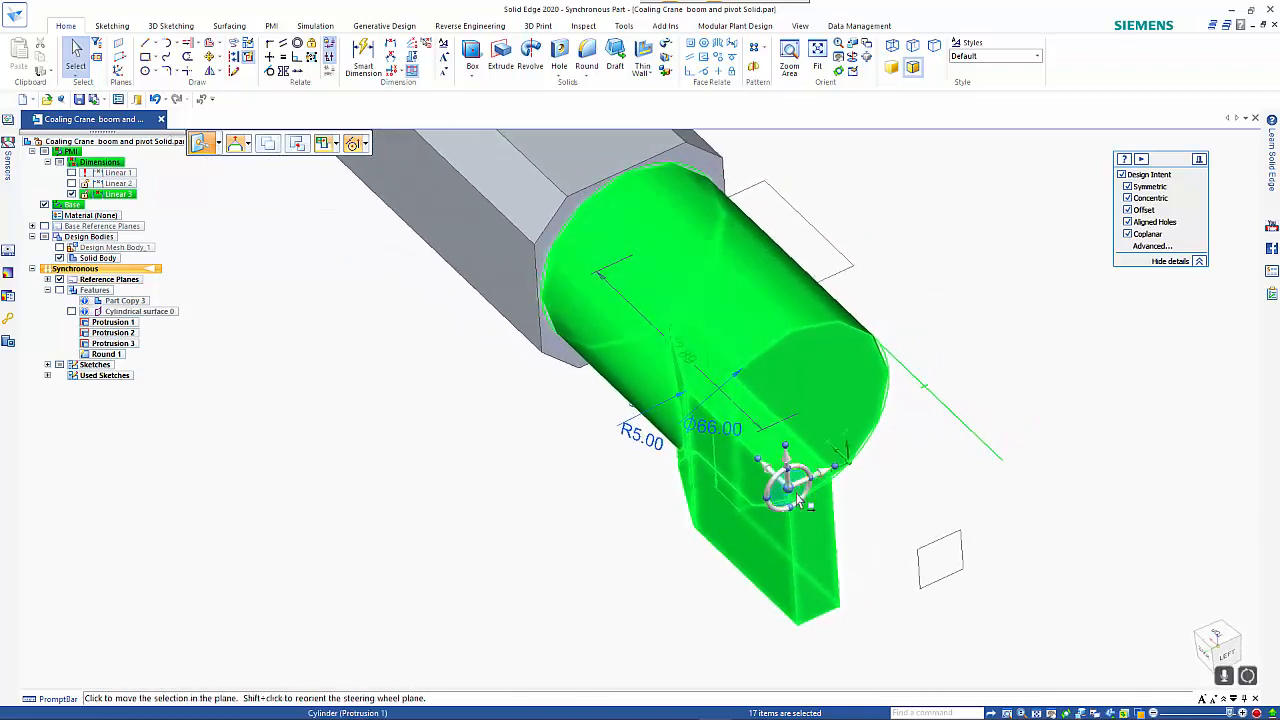
pyautogui.click(787, 485)
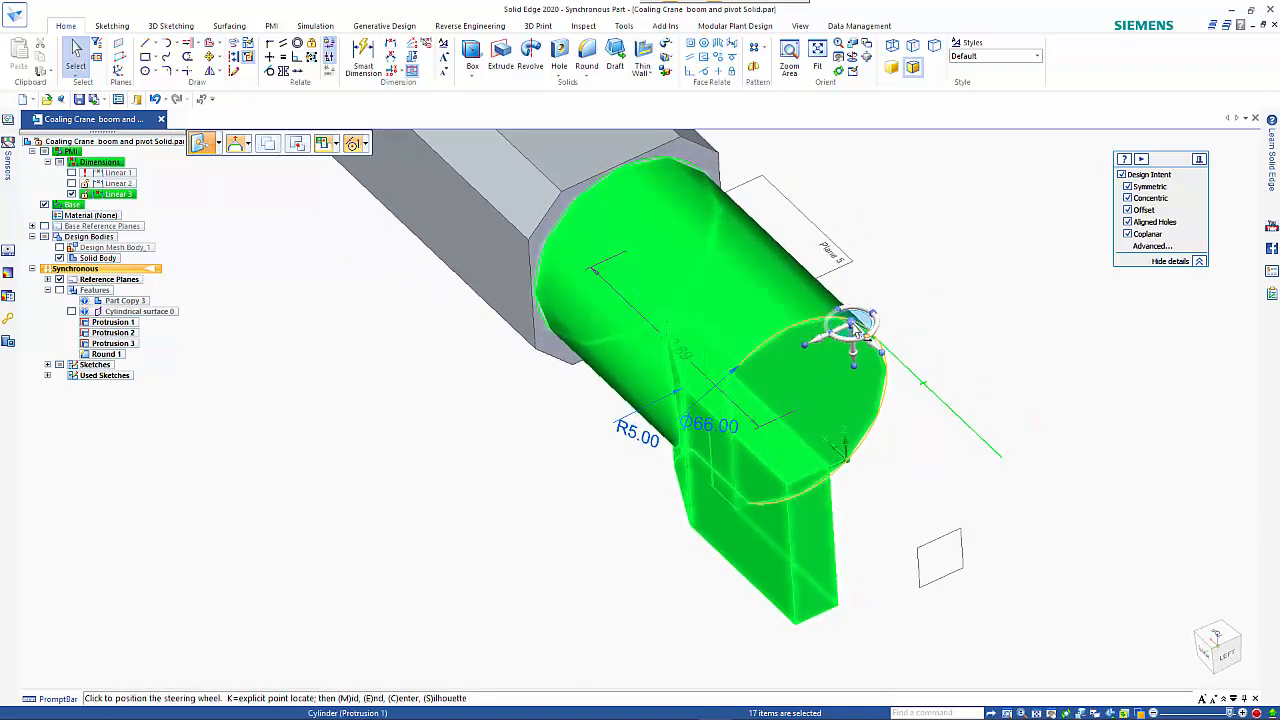
pyautogui.click(857, 330)
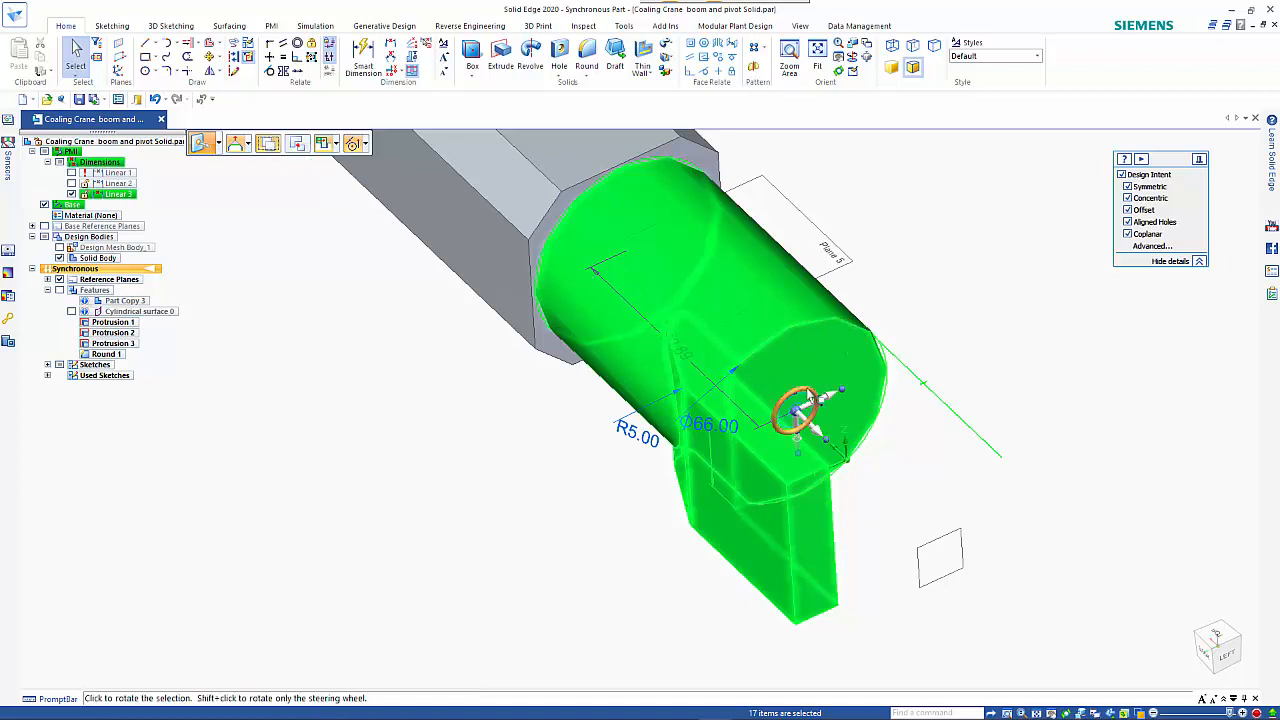
pyautogui.click(810, 398)
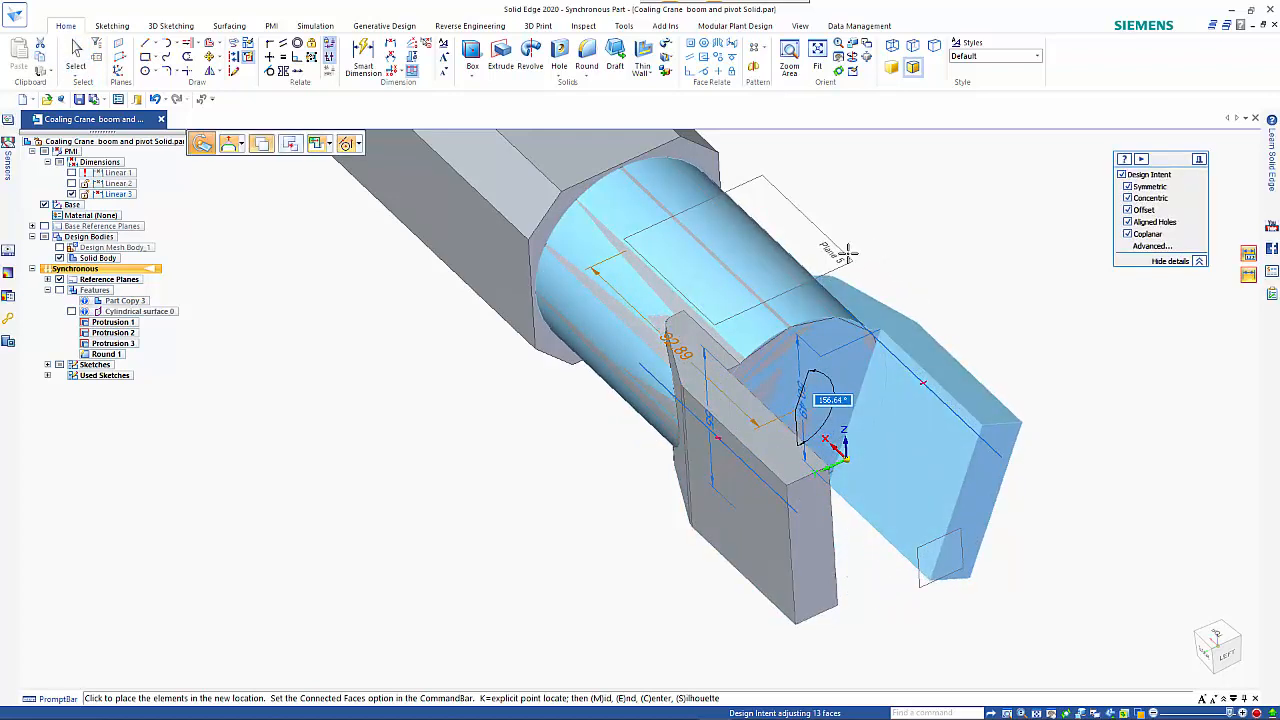
pyautogui.press('Return')
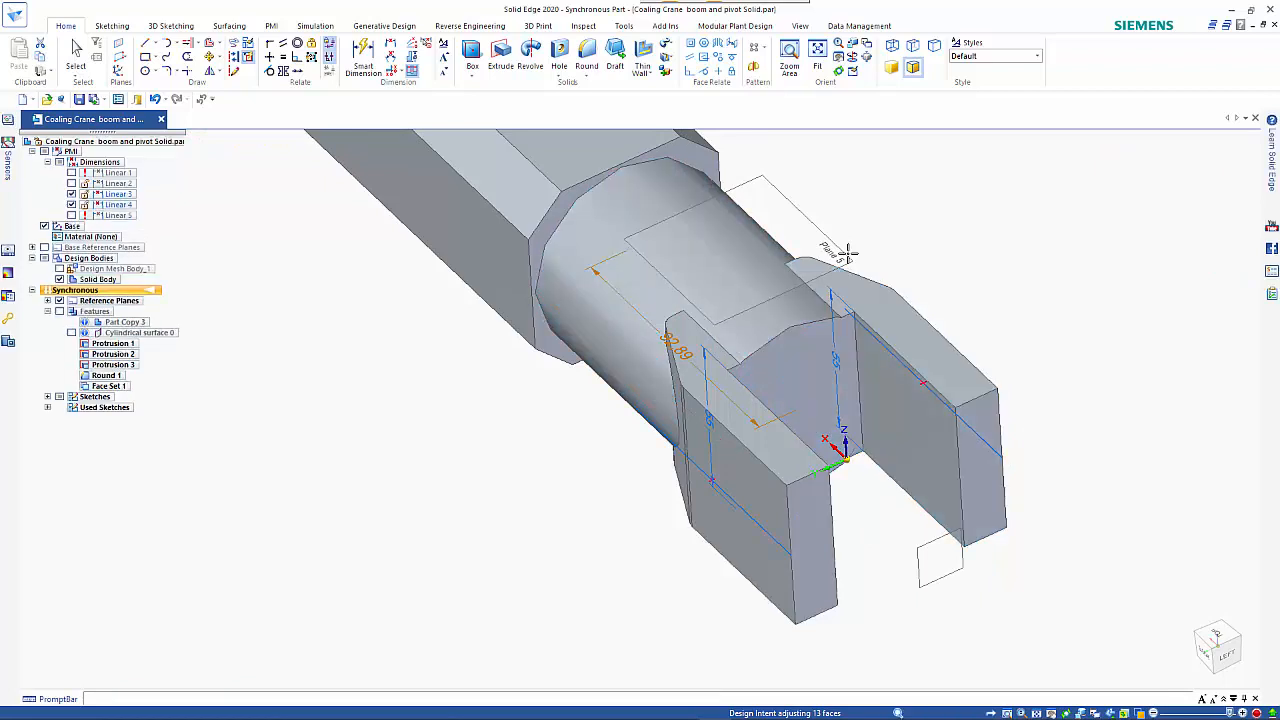
pyautogui.press('Escape')
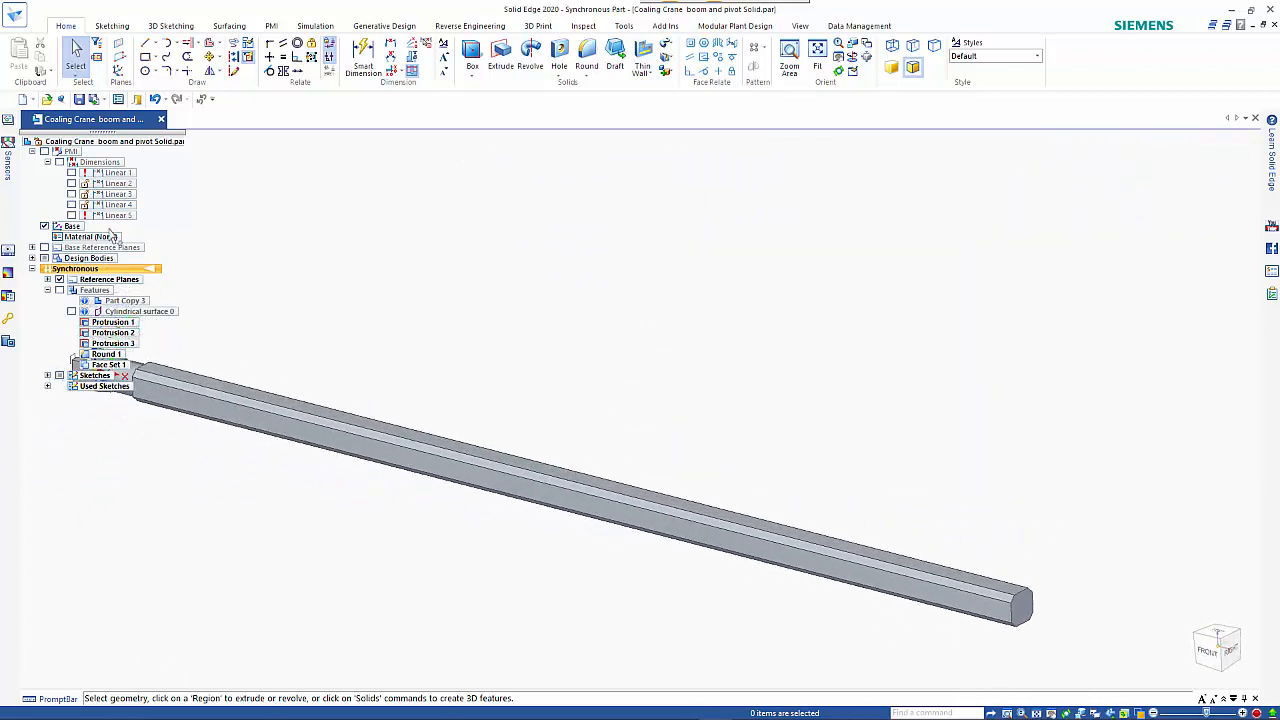
# Step: Show Design Mesh Body_1 and hide the rebuilt solid body
pyautogui.click(43, 258)
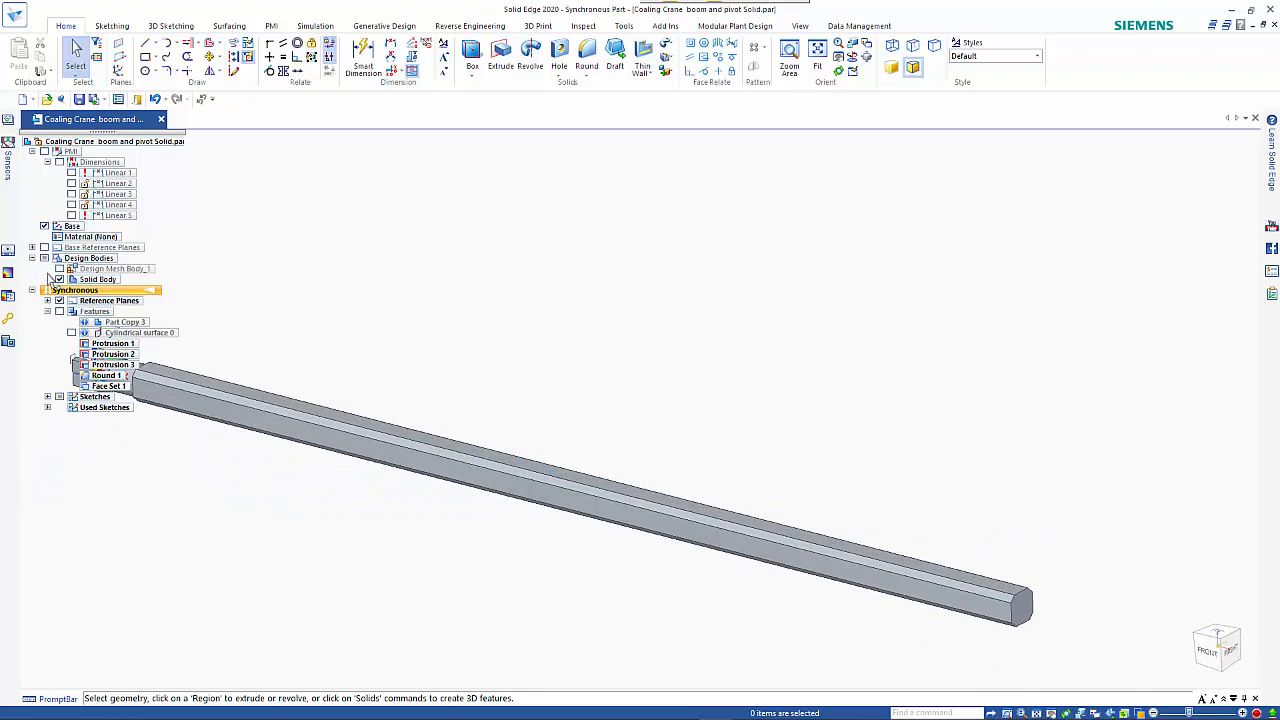
pyautogui.click(59, 268)
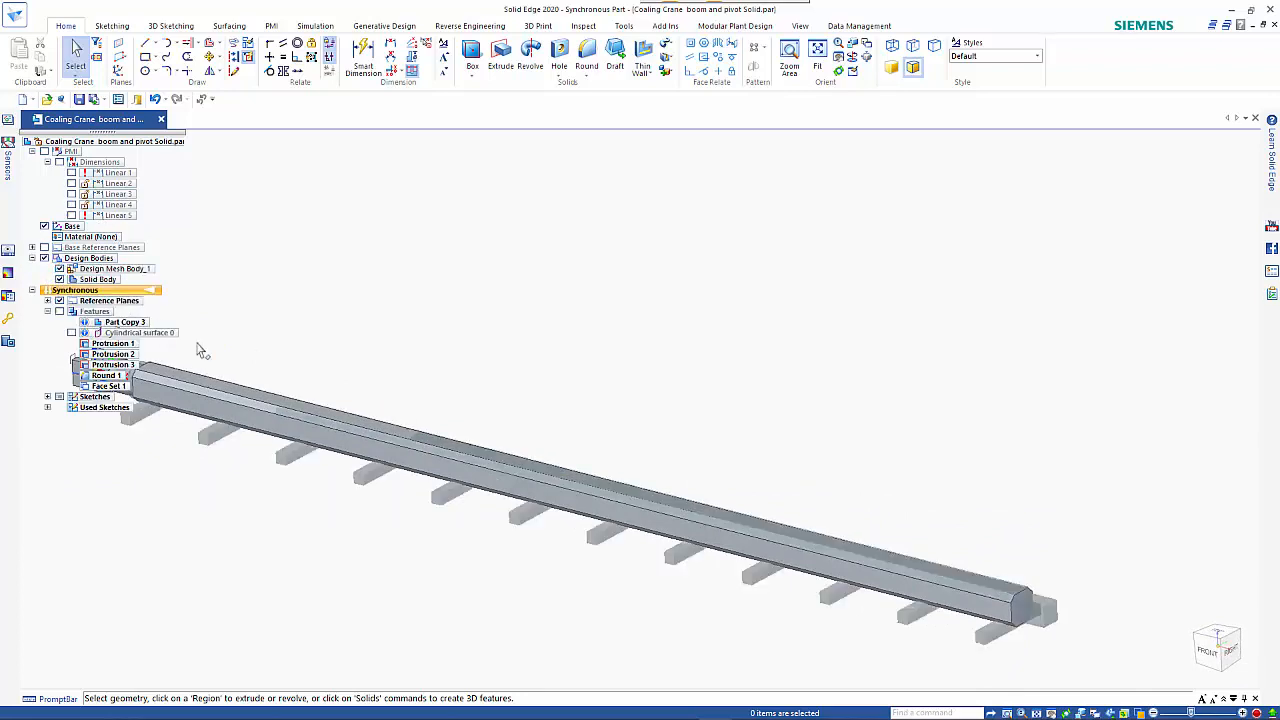
pyautogui.moveTo(418, 484); pyautogui.dragTo(680, 494, button='middle')
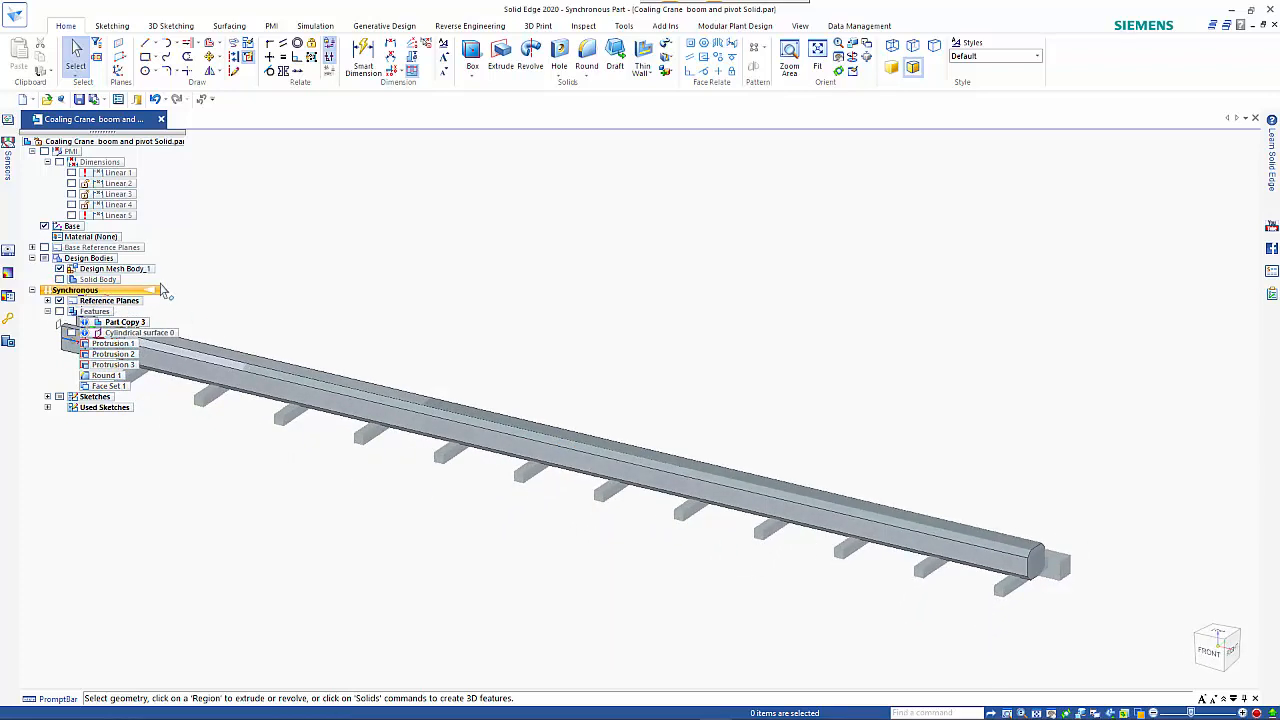
# Step: Add a new part body named End
pyautogui.click(665, 71)
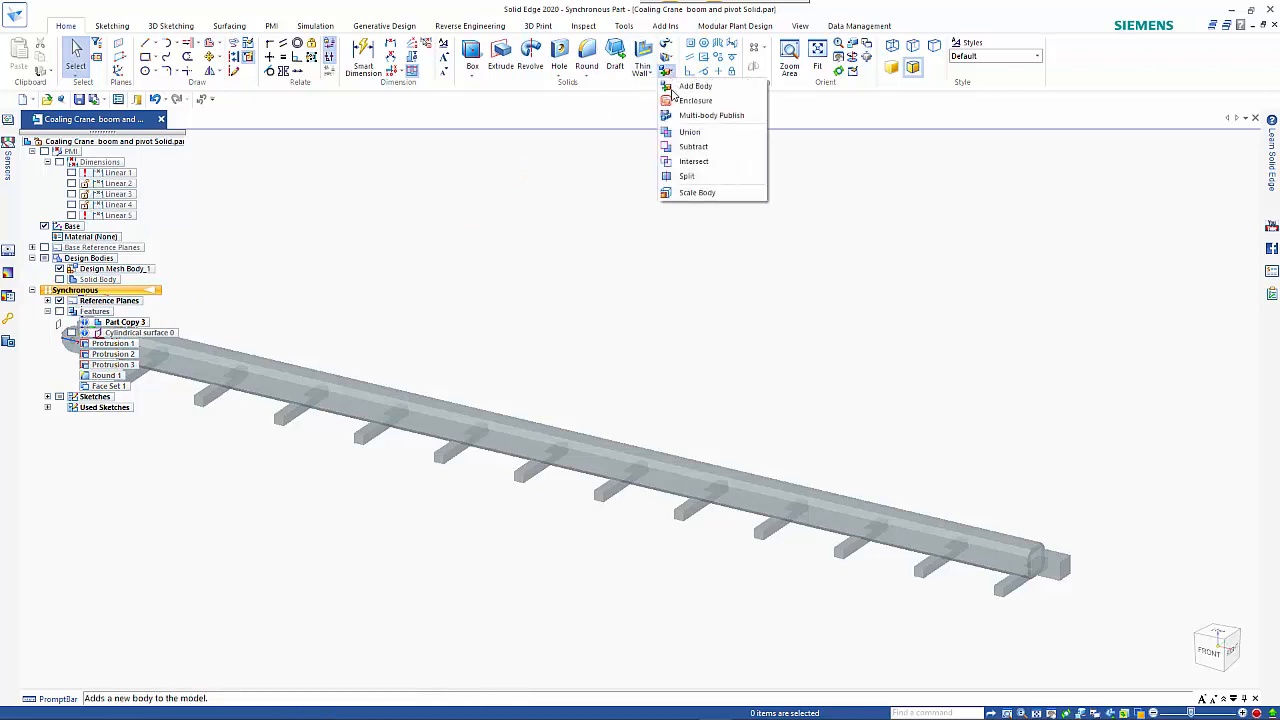
pyautogui.click(688, 99)
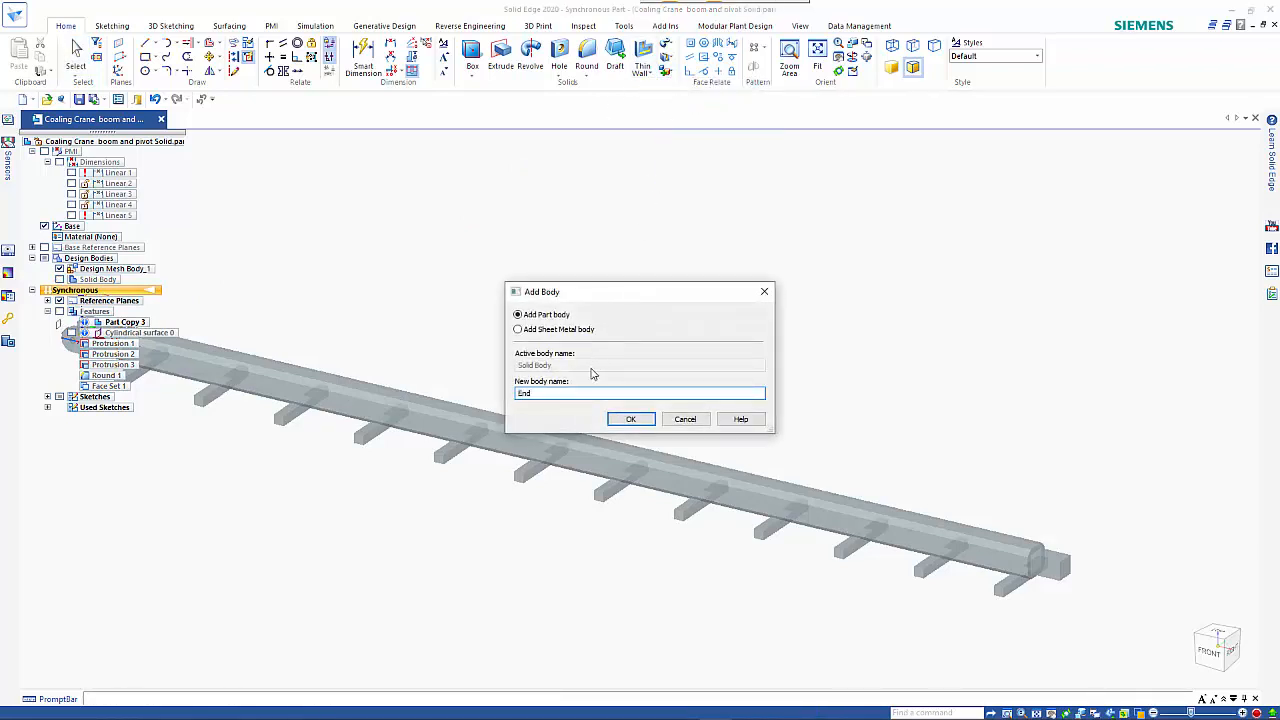
pyautogui.click(630, 420)
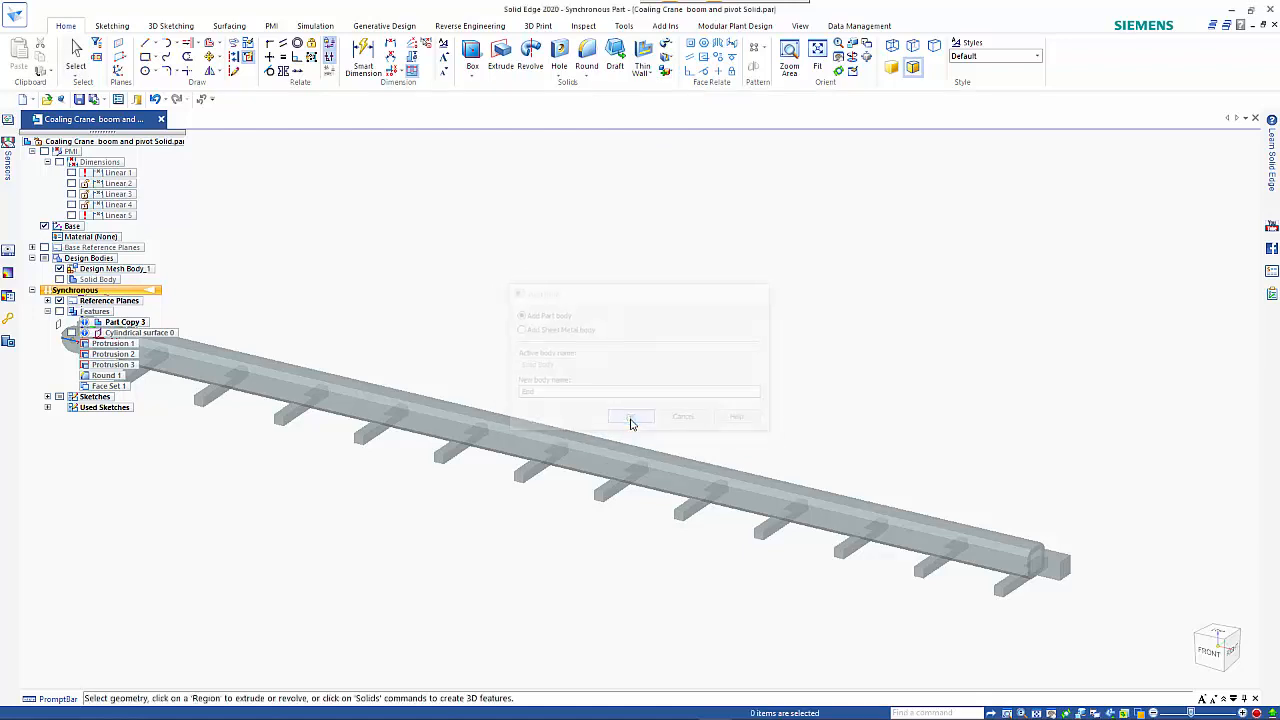
# Step: Manually identify the upper face of the square block at the boom's end as a teal mesh region
pyautogui.scroll(5, 1094, 608)
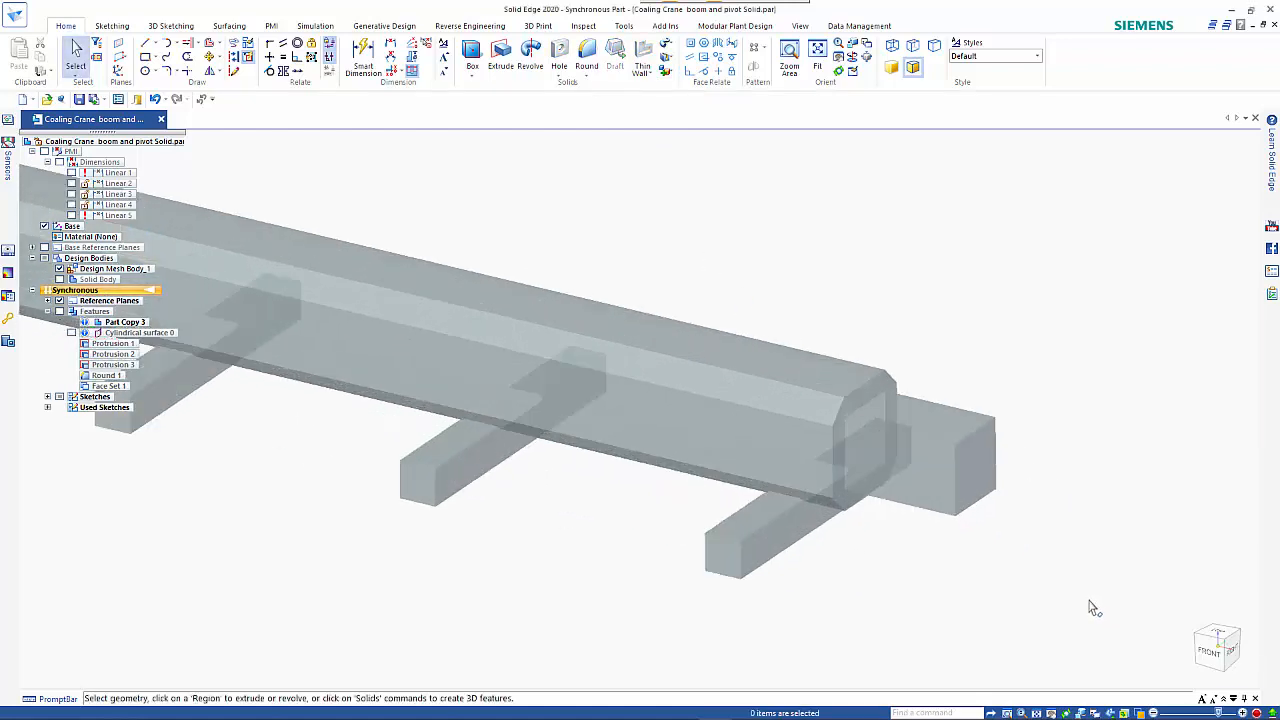
pyautogui.scroll(1, 1068, 590)
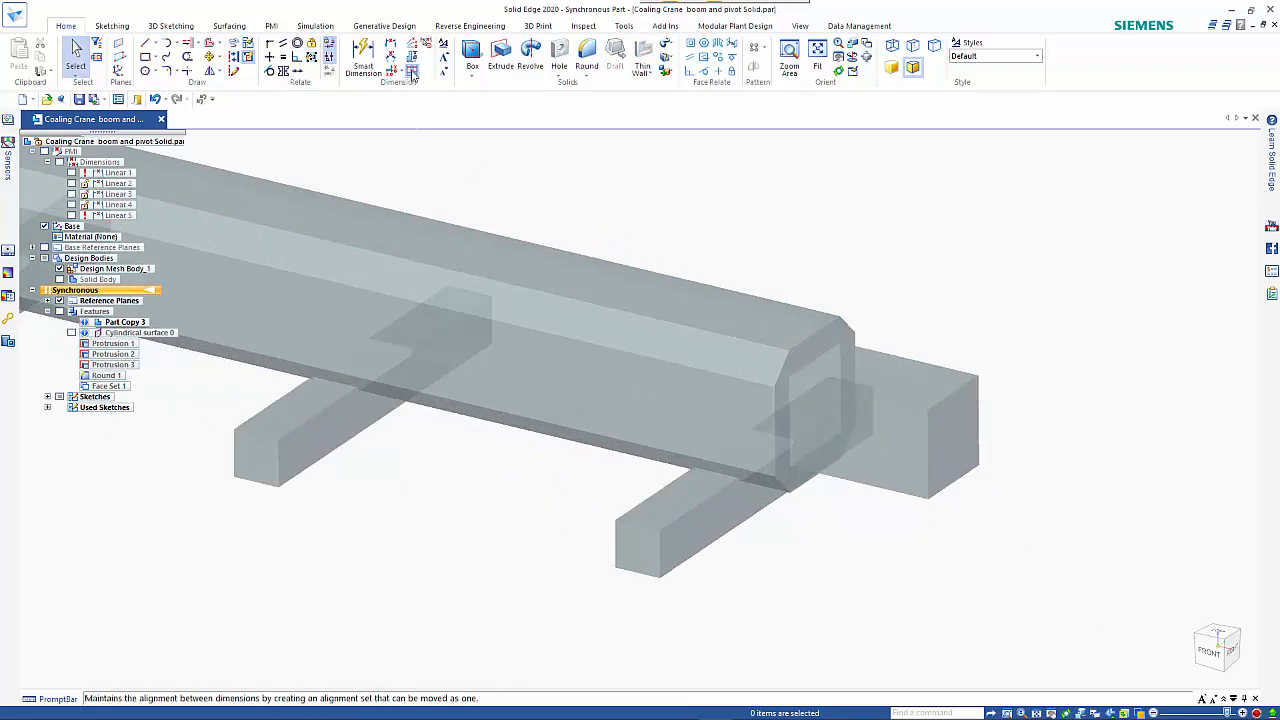
pyautogui.click(448, 28)
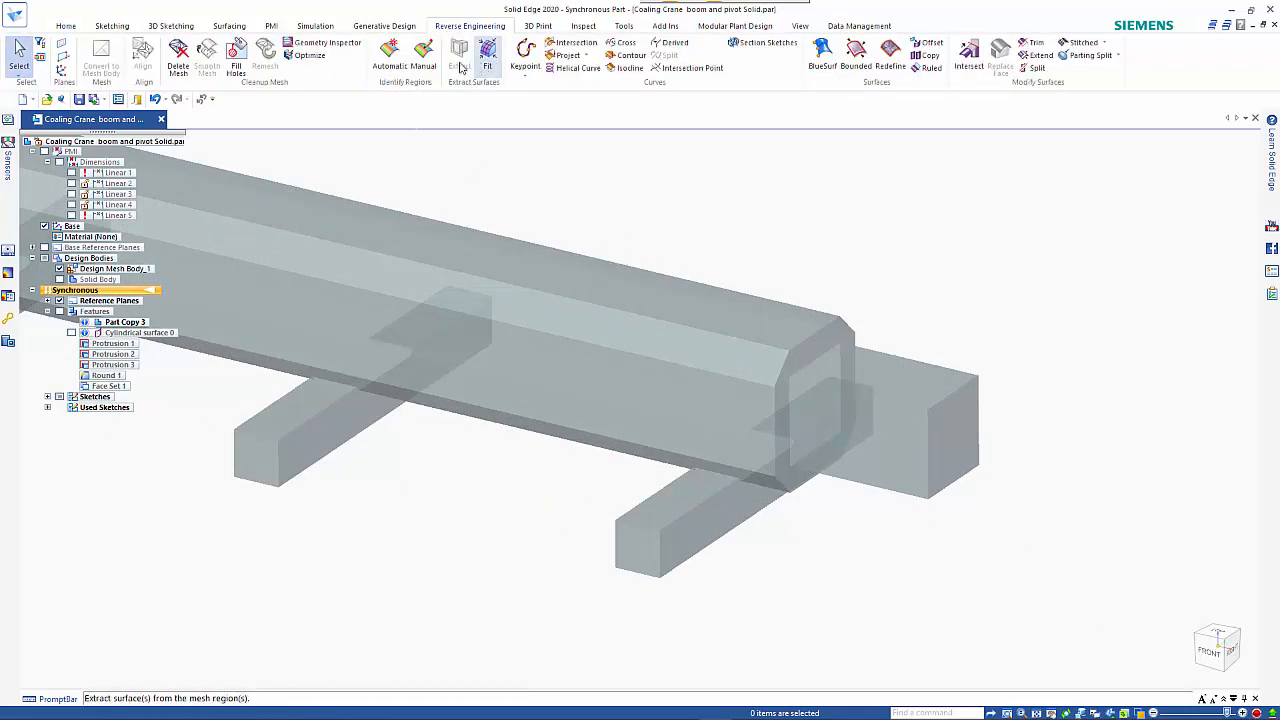
pyautogui.click(423, 60)
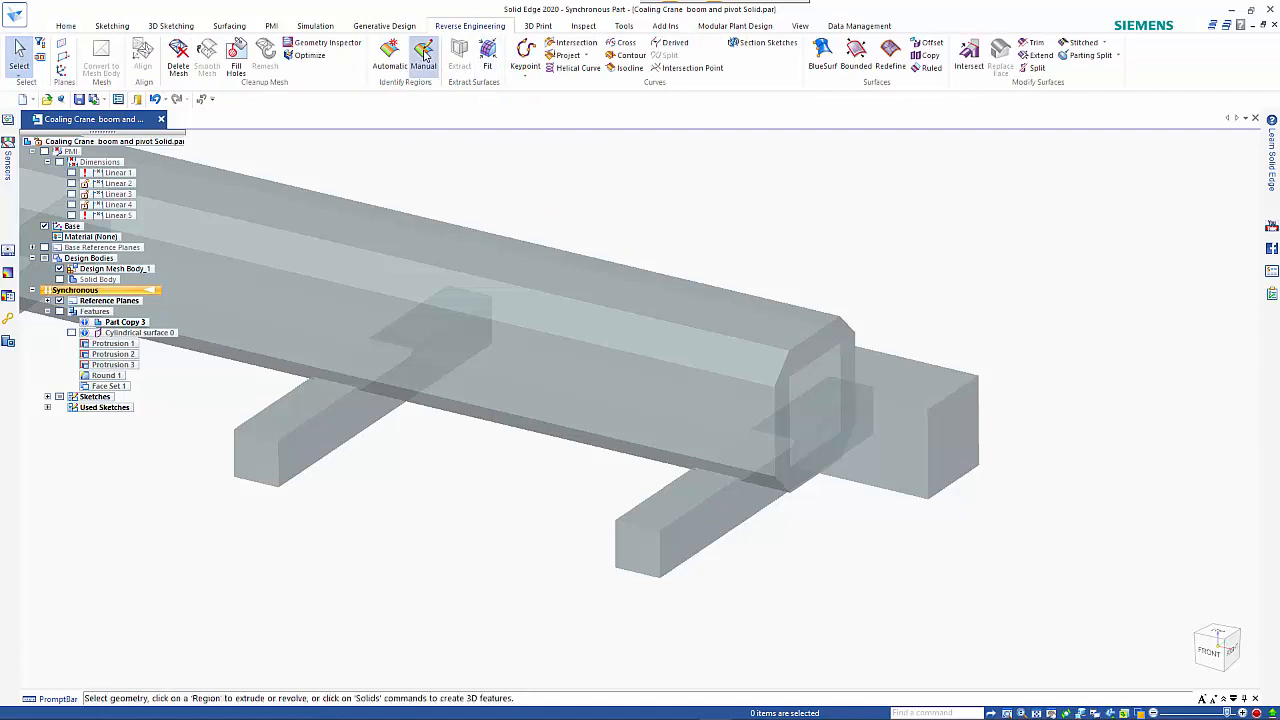
pyautogui.click(906, 354)
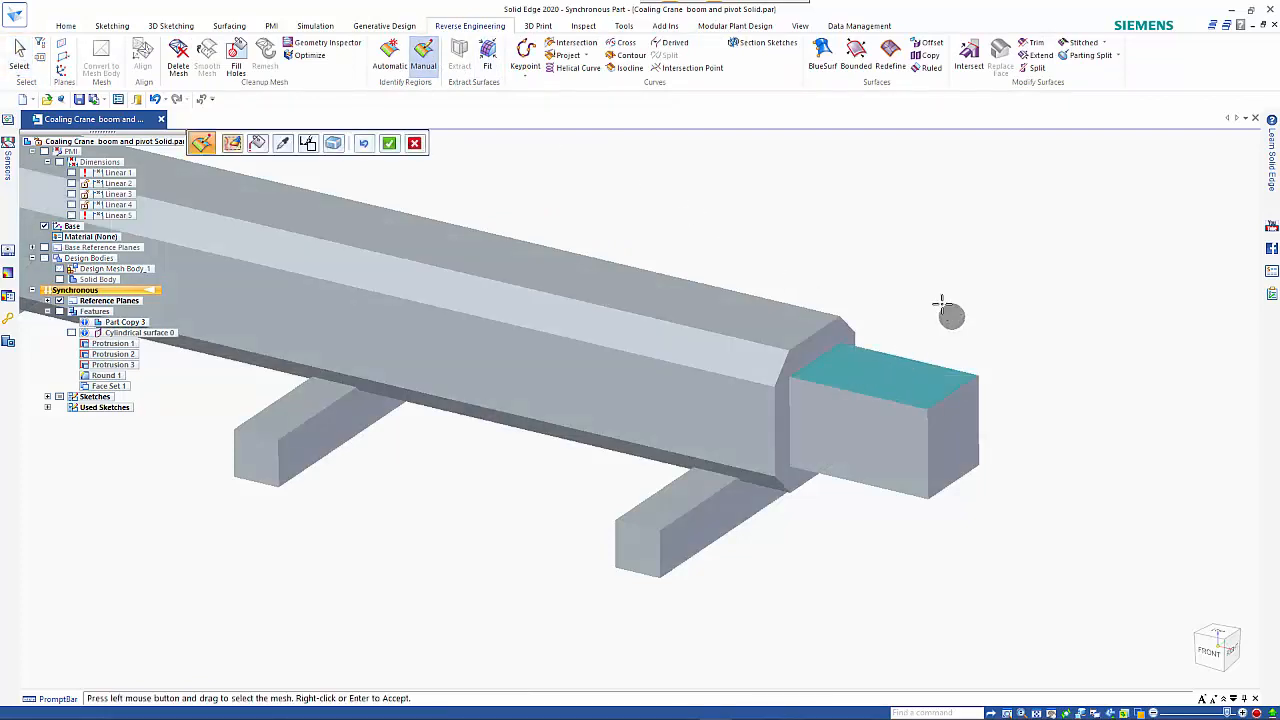
pyautogui.rightClick(926, 271)
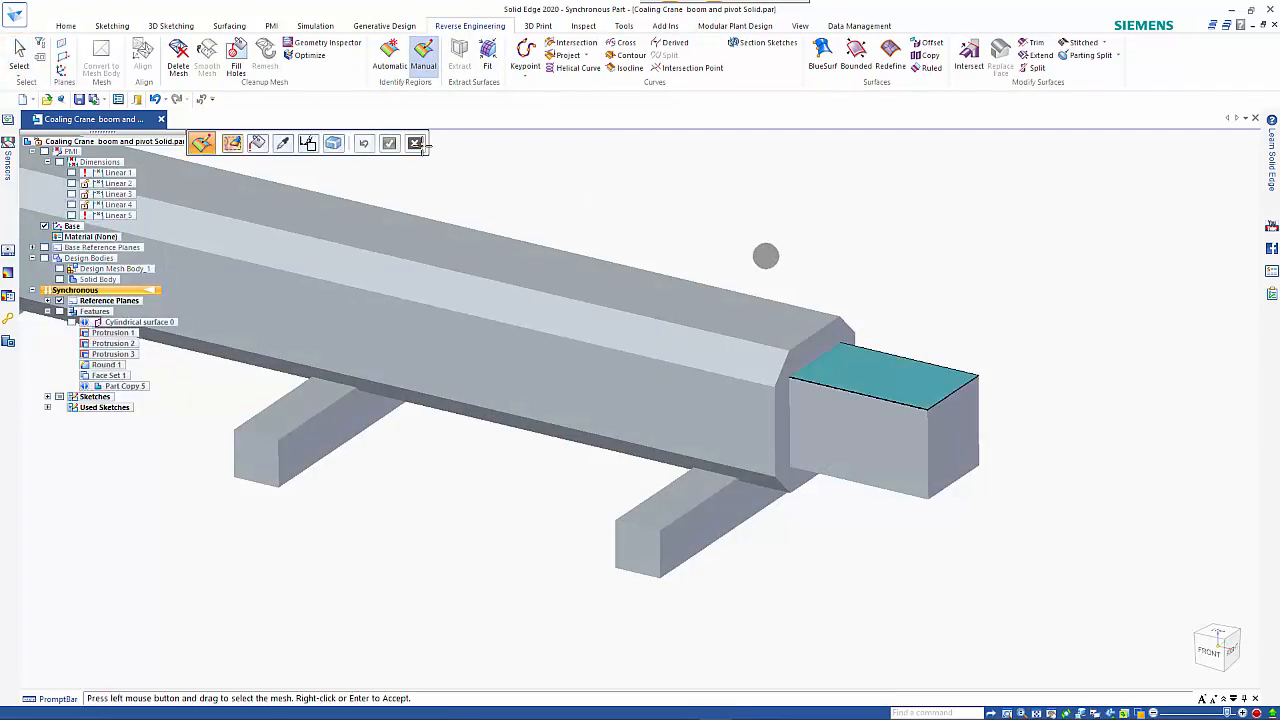
# Step: Identify the square block's front side face as a pink mesh region and its outer end face as a yellow one
pyautogui.click(308, 145)
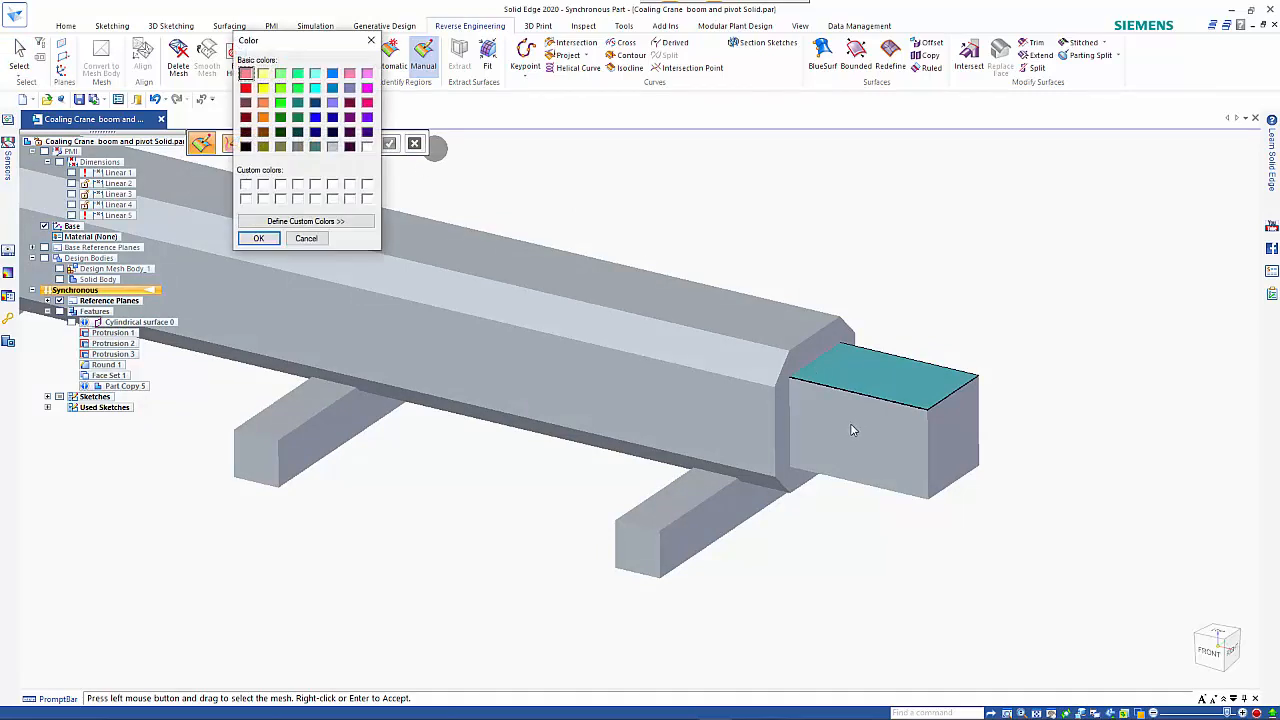
pyautogui.click(260, 238)
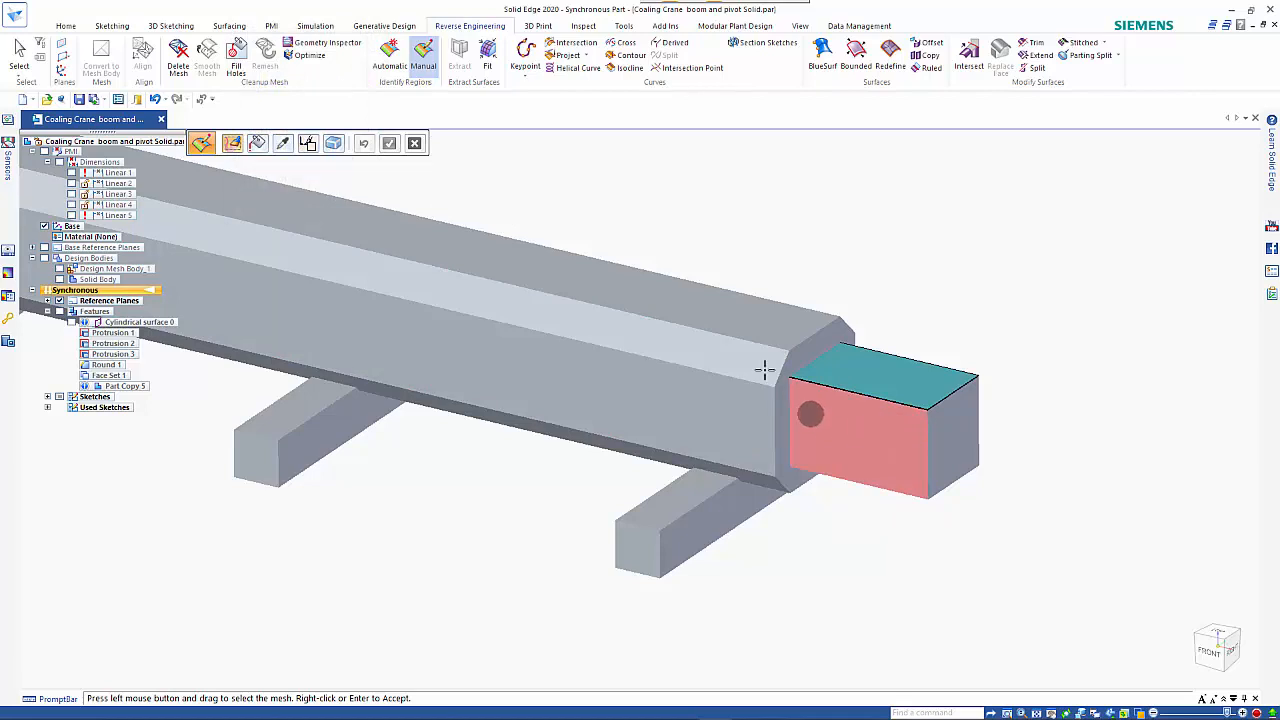
pyautogui.click(545, 212)
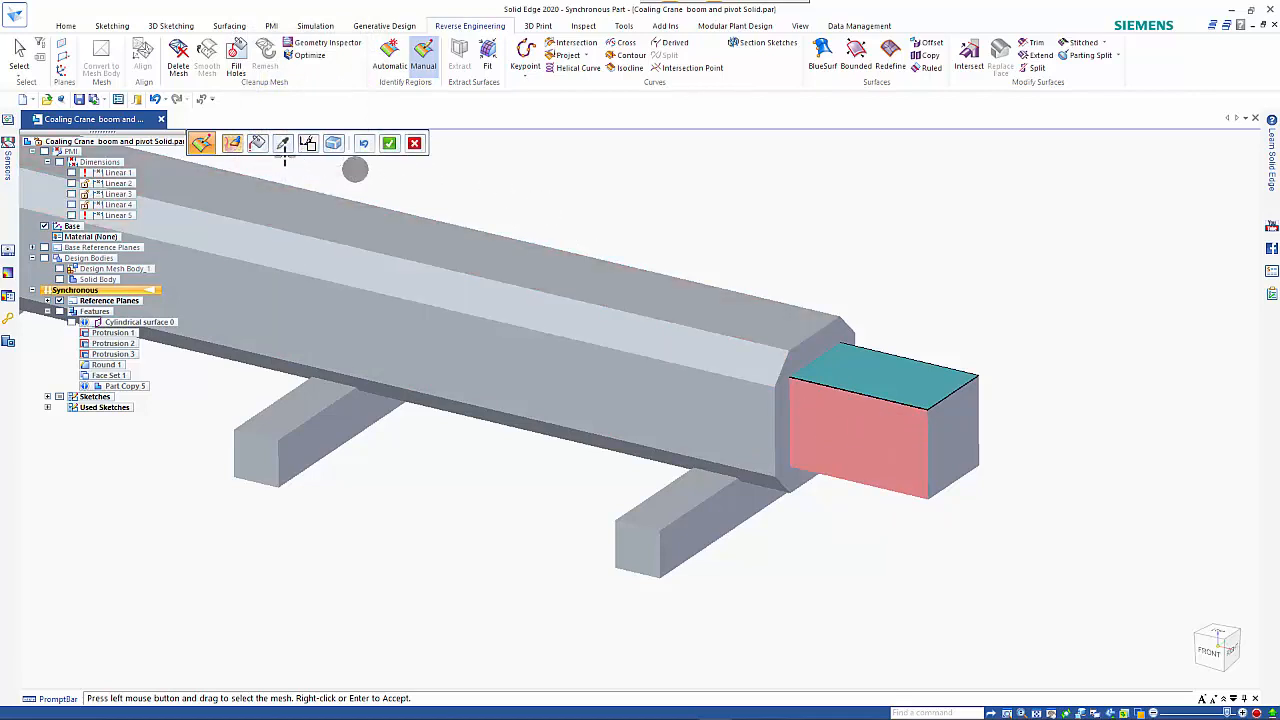
pyautogui.click(308, 143)
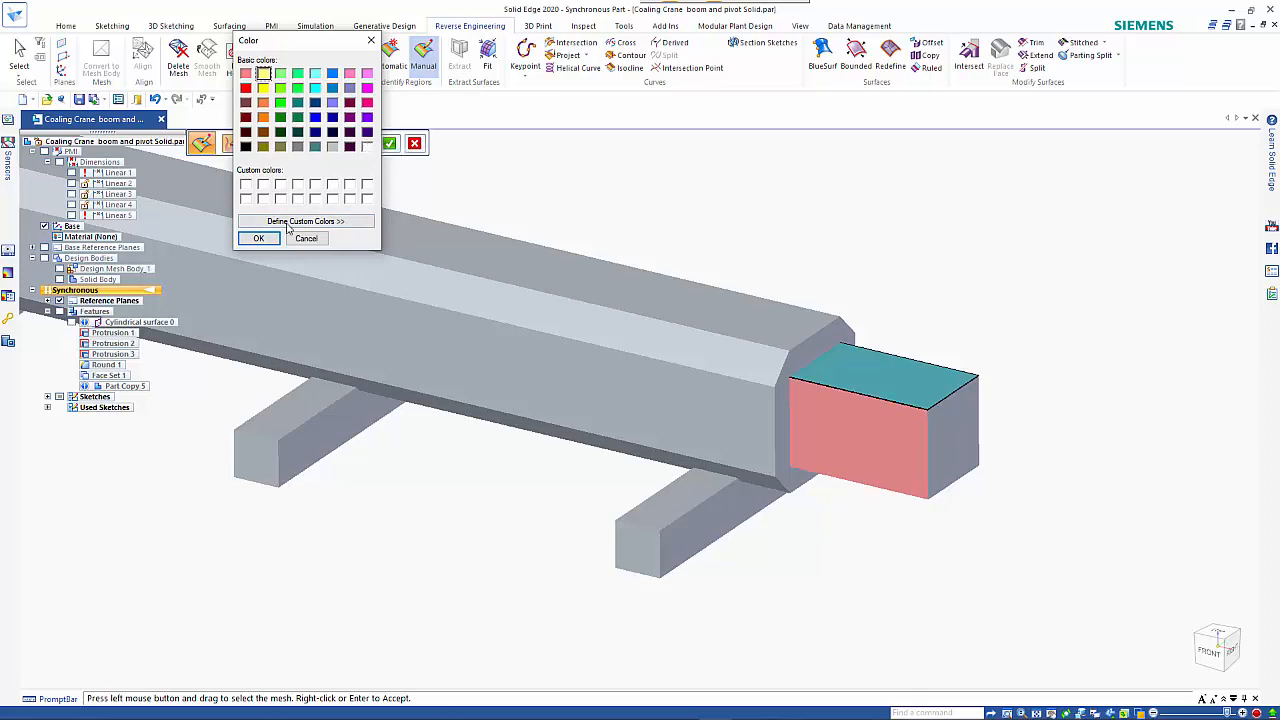
pyautogui.click(258, 238)
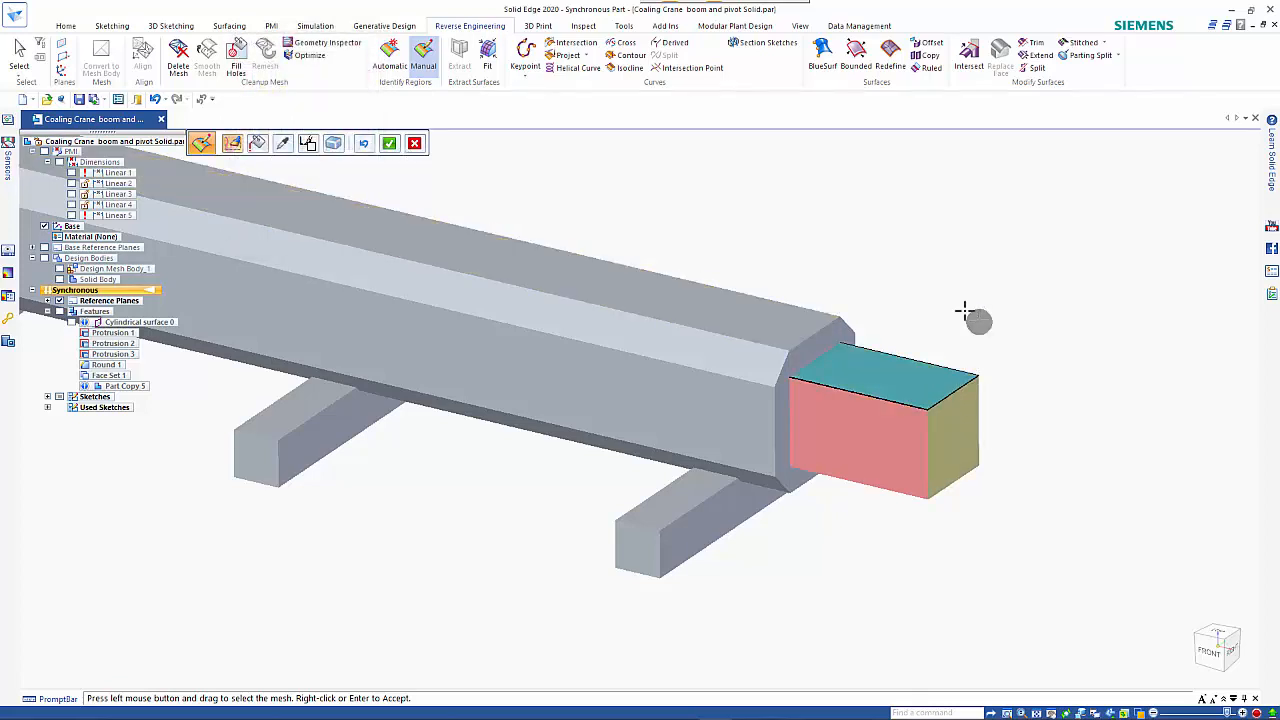
pyautogui.click(389, 143)
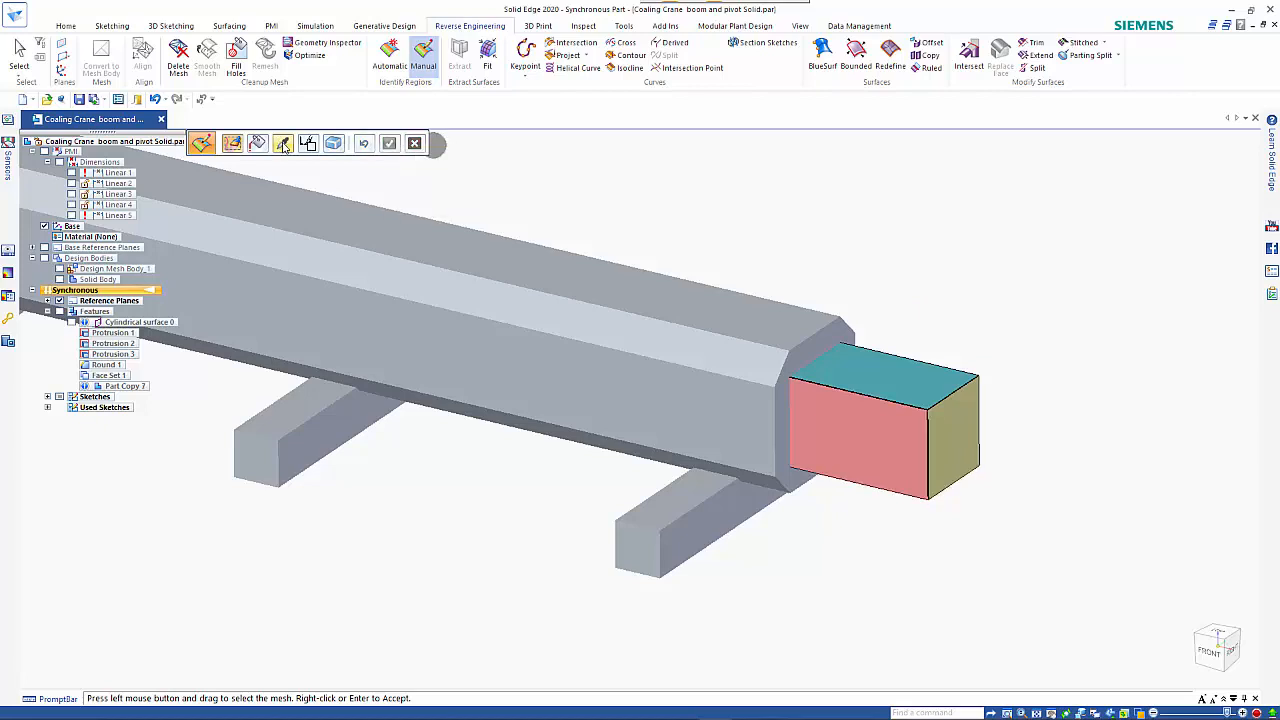
# Step: Identify the square block's two remaining side faces as separate mesh regions, one in green and one in light cyan
pyautogui.click(282, 143)
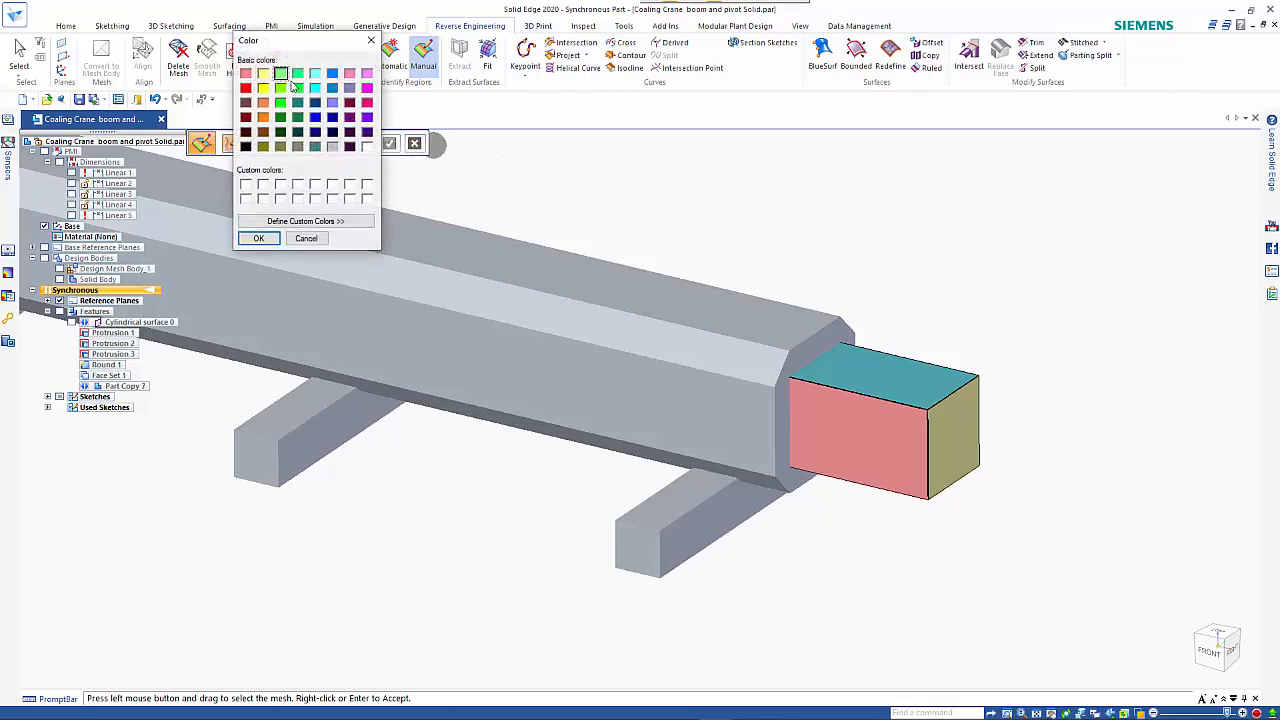
pyautogui.click(266, 239)
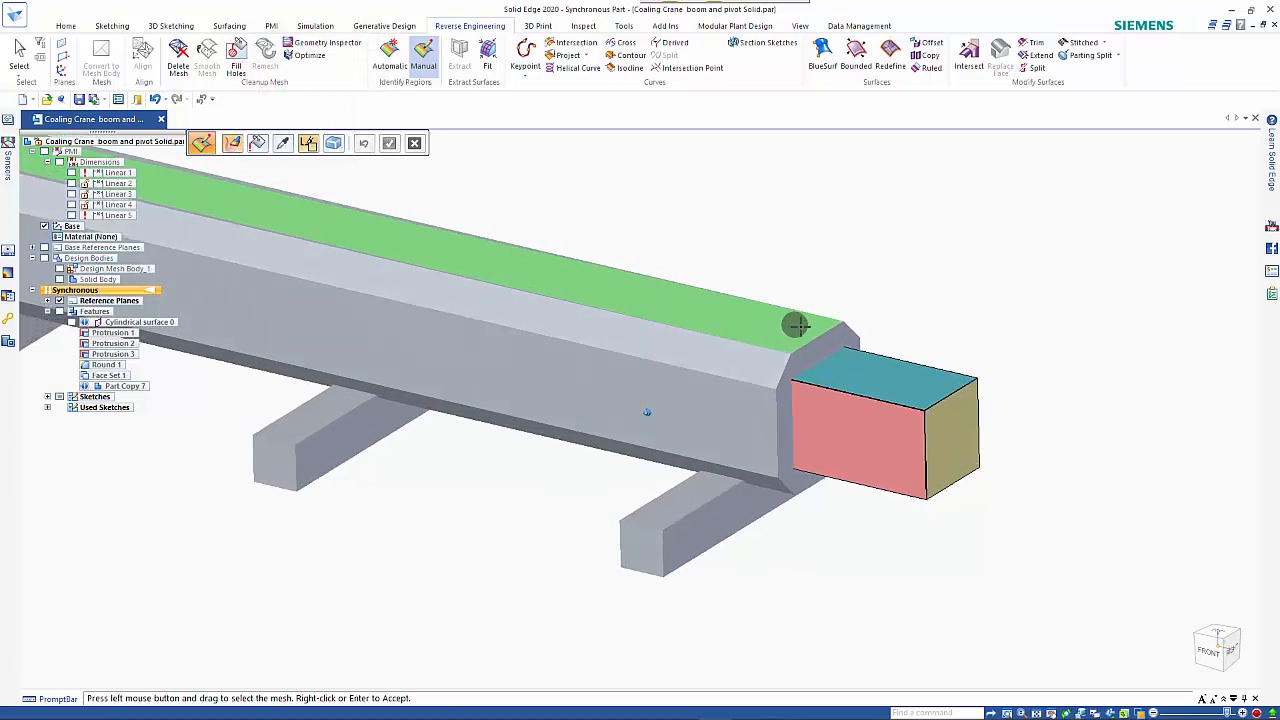
pyautogui.moveTo(794, 323)
pyautogui.mouseDown(button='middle')
pyautogui.moveTo(829, 337)
pyautogui.moveTo(826, 349)
pyautogui.moveTo(791, 357)
pyautogui.moveTo(697, 429)
pyautogui.moveTo(648, 332)
pyautogui.mouseUp(button='middle')
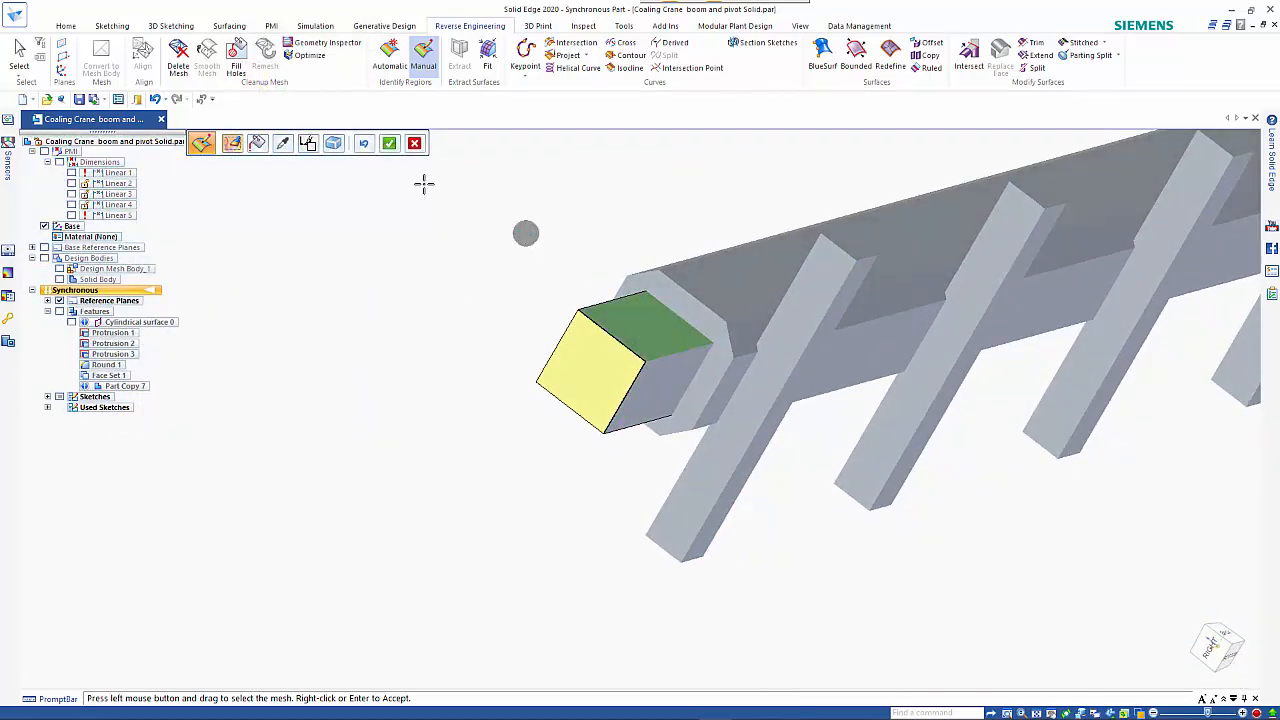
pyautogui.click(389, 143)
pyautogui.click(310, 143)
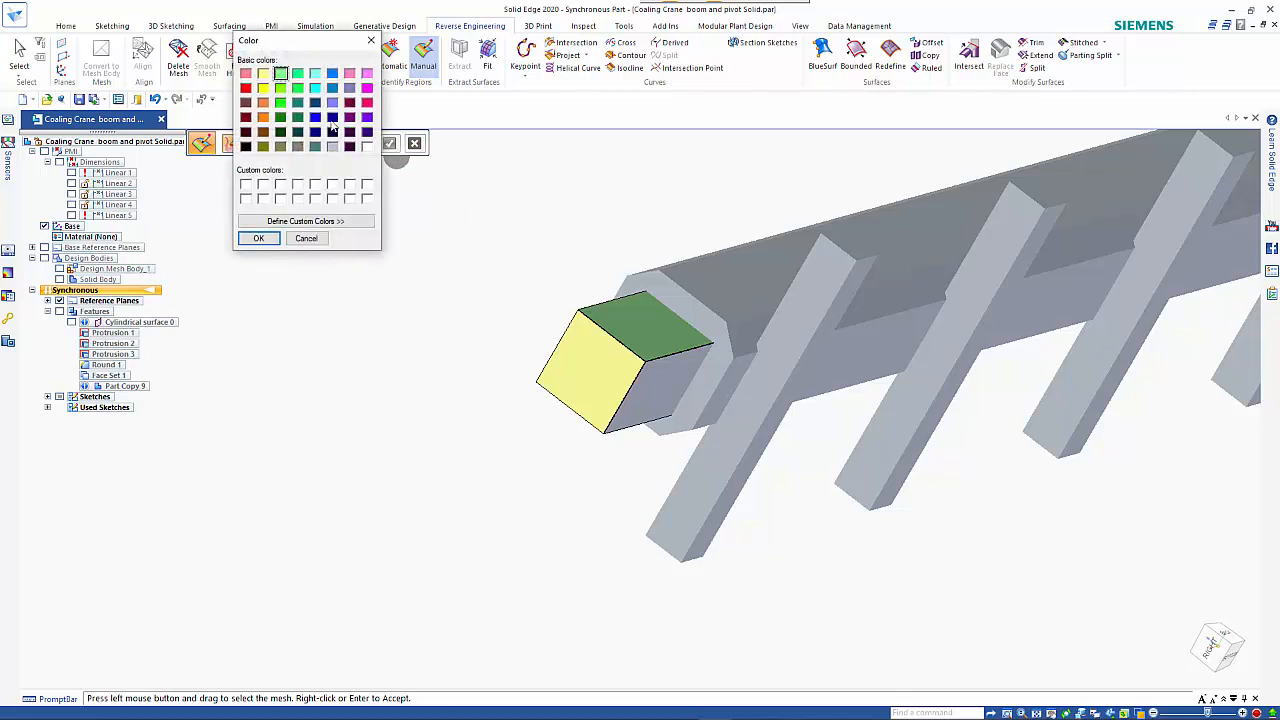
pyautogui.click(267, 240)
pyautogui.click(653, 385)
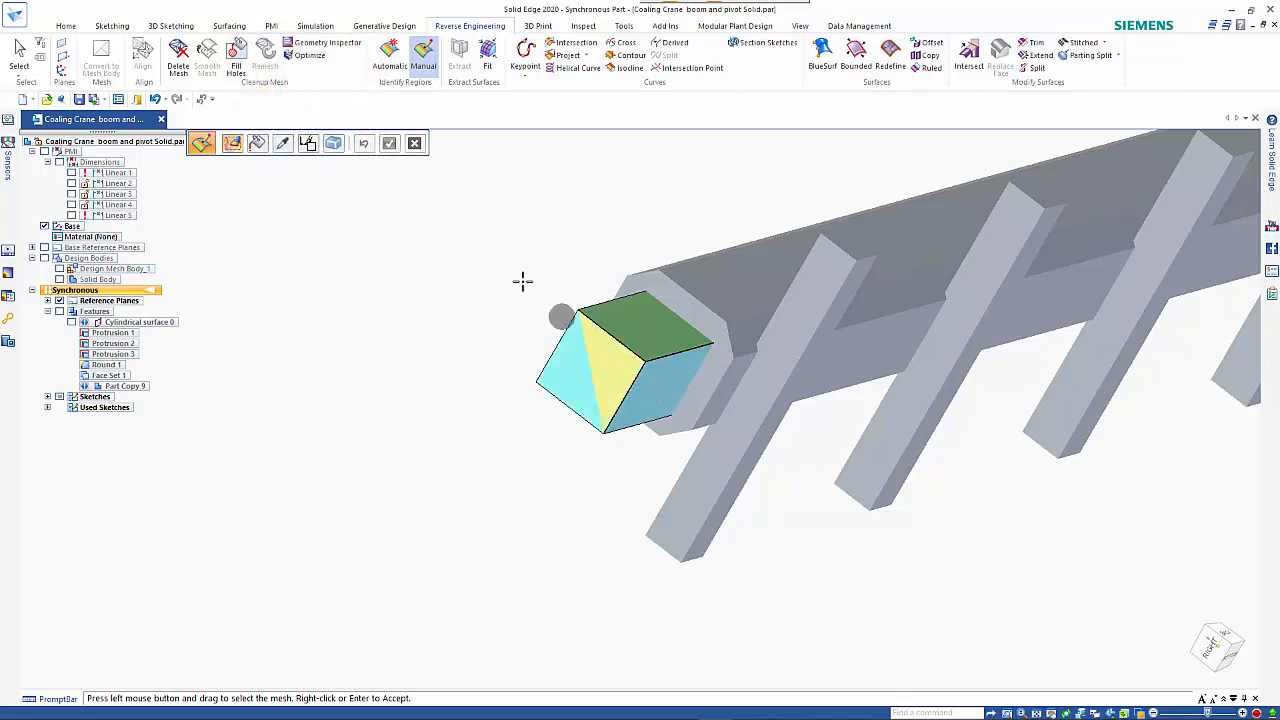
pyautogui.rightClick(342, 160)
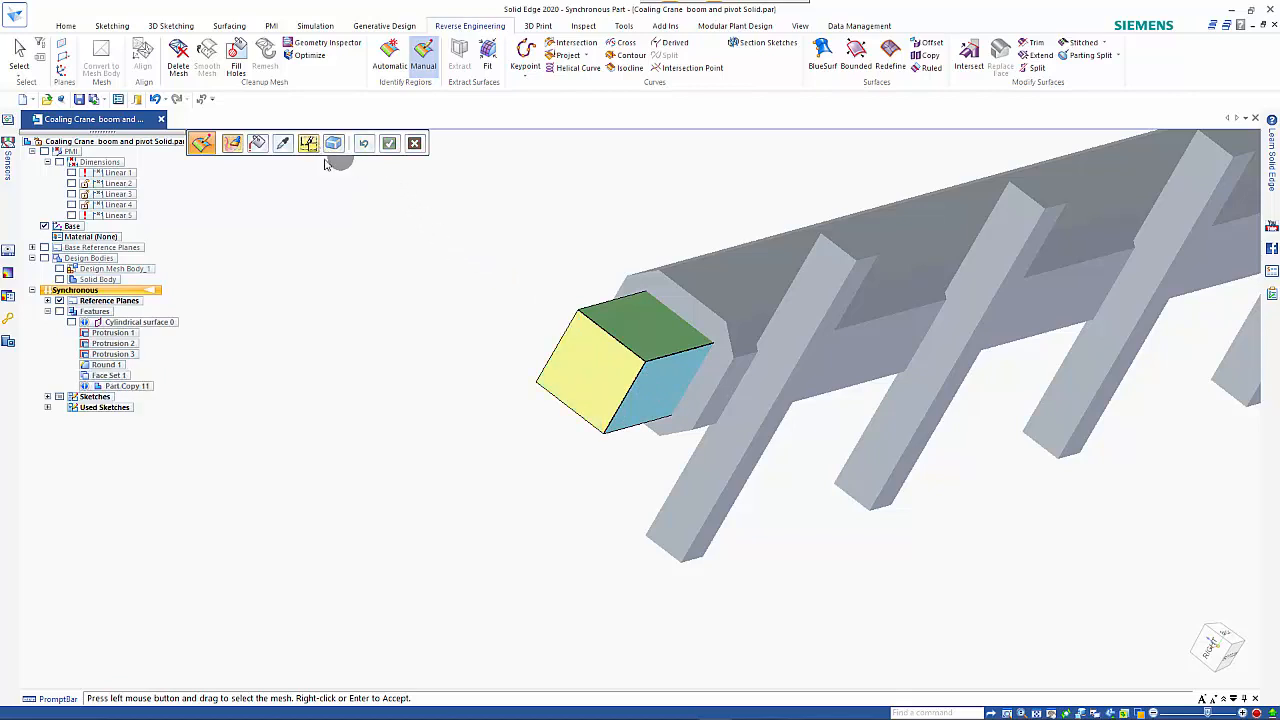
# Step: Identify the boom's whole octagonal end face around the square block as a blue mesh region
pyautogui.click(312, 143)
pyautogui.click(332, 76)
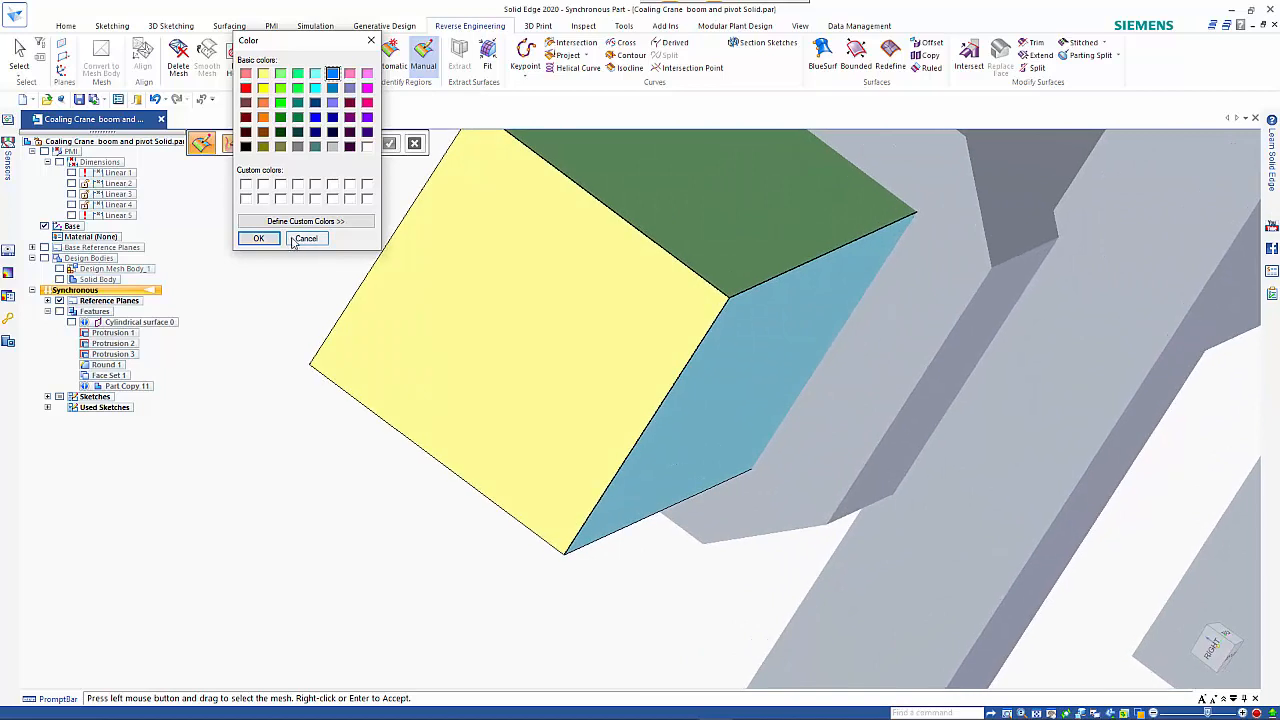
pyautogui.click(255, 240)
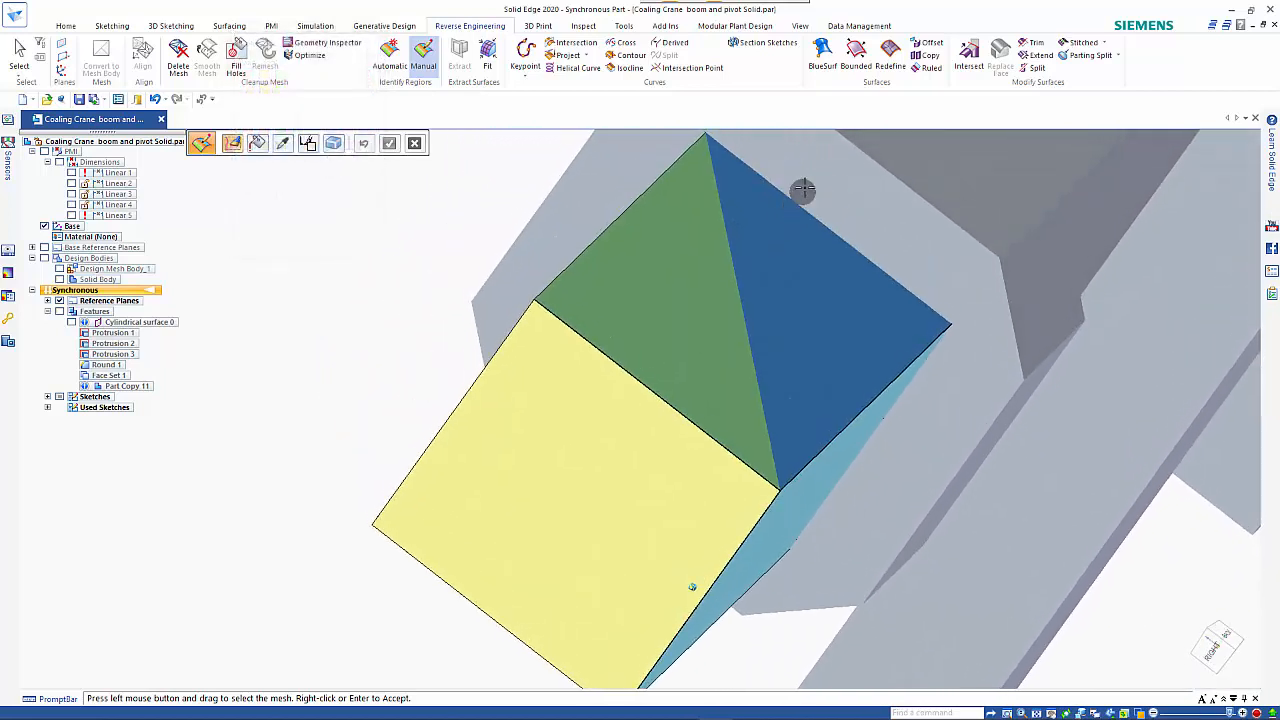
pyautogui.moveTo(903, 234)
pyautogui.mouseDown()
pyautogui.moveTo(969, 291)
pyautogui.moveTo(984, 346)
pyautogui.mouseUp()
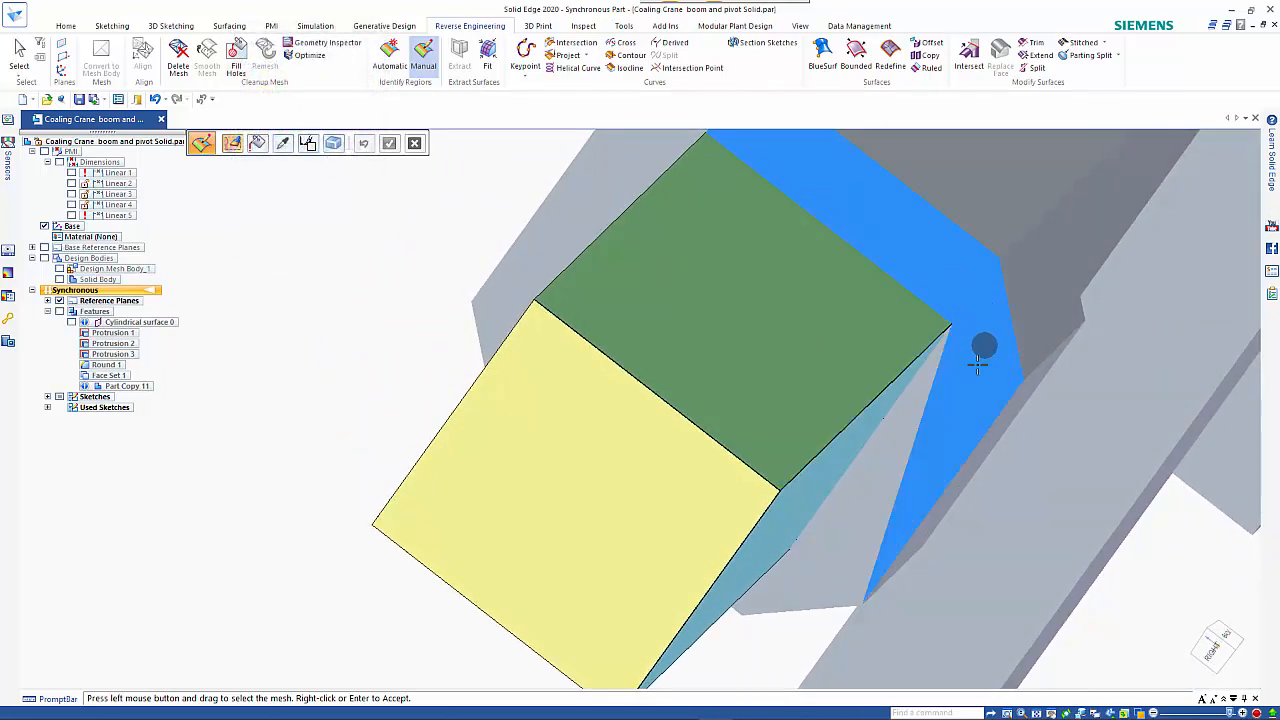
pyautogui.moveTo(941, 422); pyautogui.dragTo(906, 457)
pyautogui.moveTo(906, 457)
pyautogui.mouseDown(button='middle')
pyautogui.moveTo(917, 443)
pyautogui.moveTo(772, 455)
pyautogui.moveTo(640, 497)
pyautogui.moveTo(605, 480)
pyautogui.moveTo(534, 323)
pyautogui.mouseUp(button='middle')
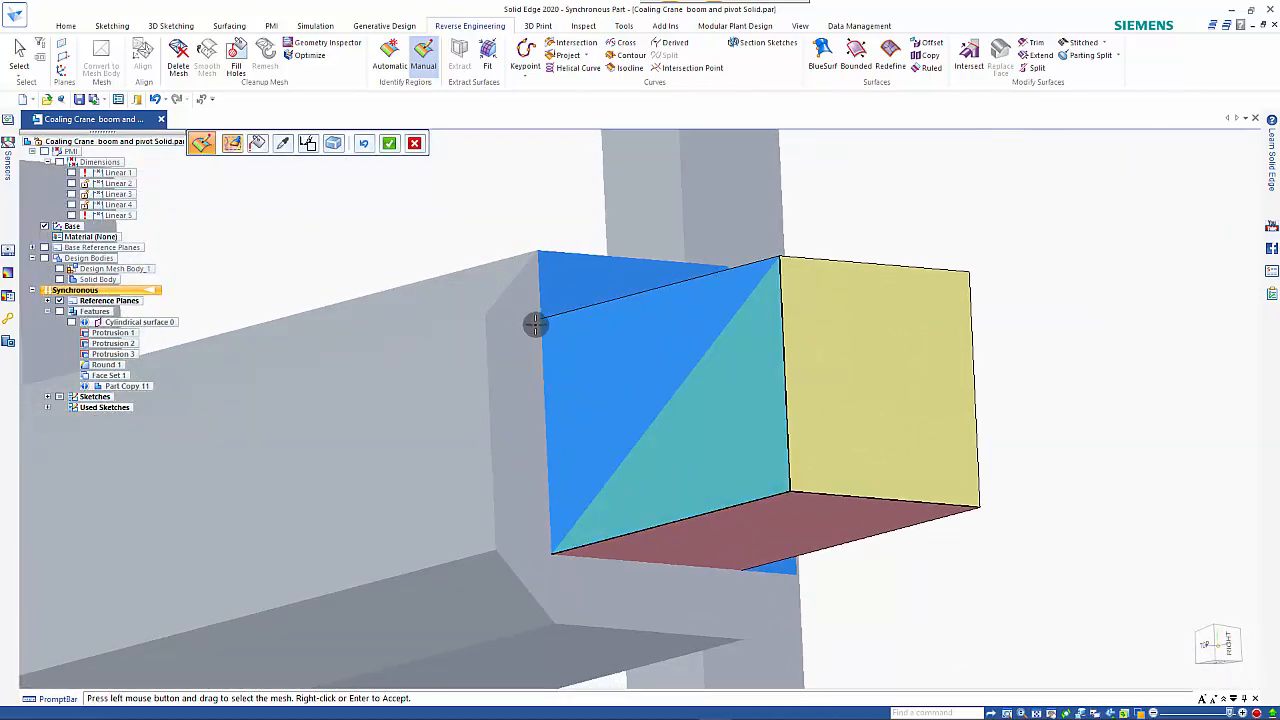
pyautogui.moveTo(526, 375); pyautogui.dragTo(519, 407)
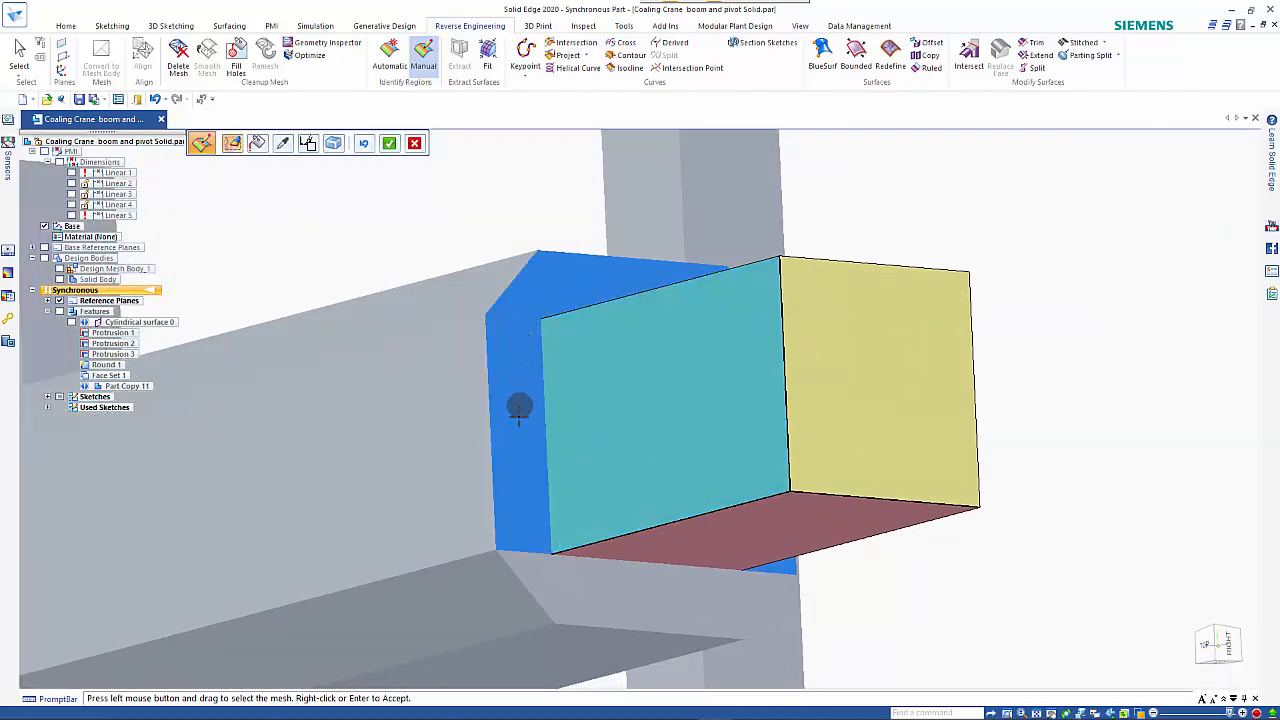
pyautogui.moveTo(516, 528)
pyautogui.mouseDown()
pyautogui.moveTo(567, 592)
pyautogui.moveTo(736, 598)
pyautogui.mouseUp()
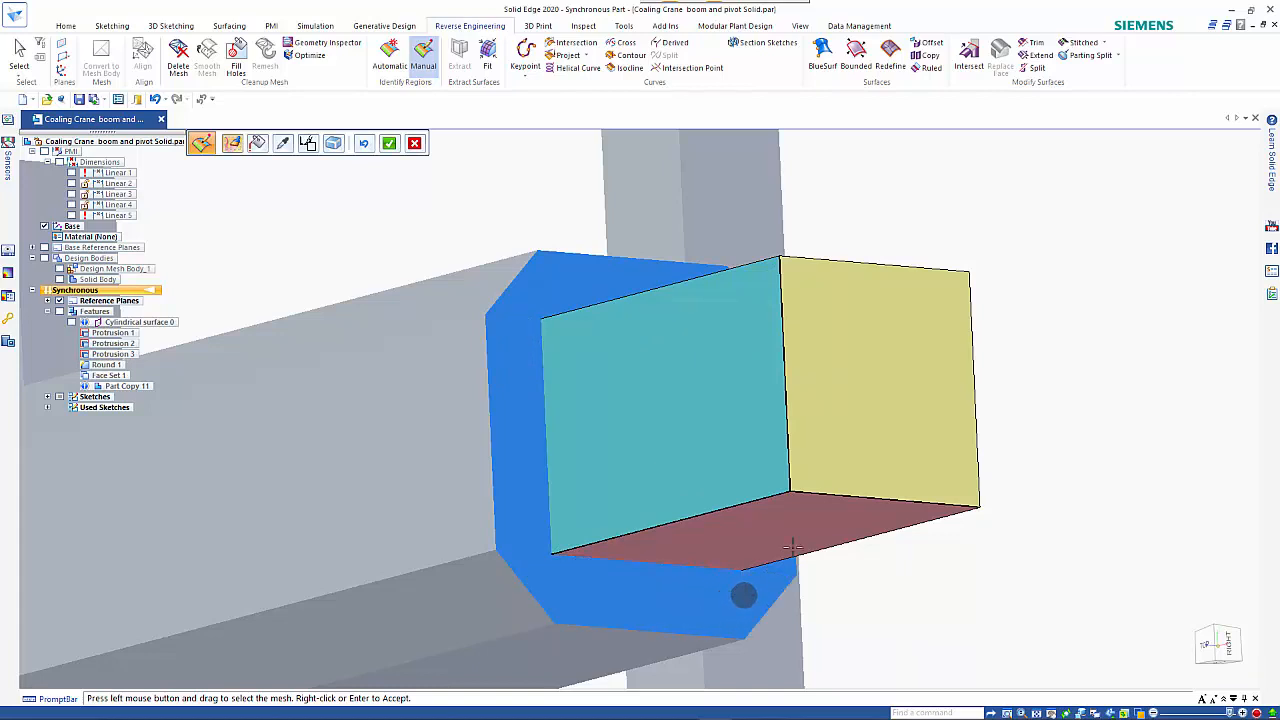
pyautogui.rightClick(1098, 307)
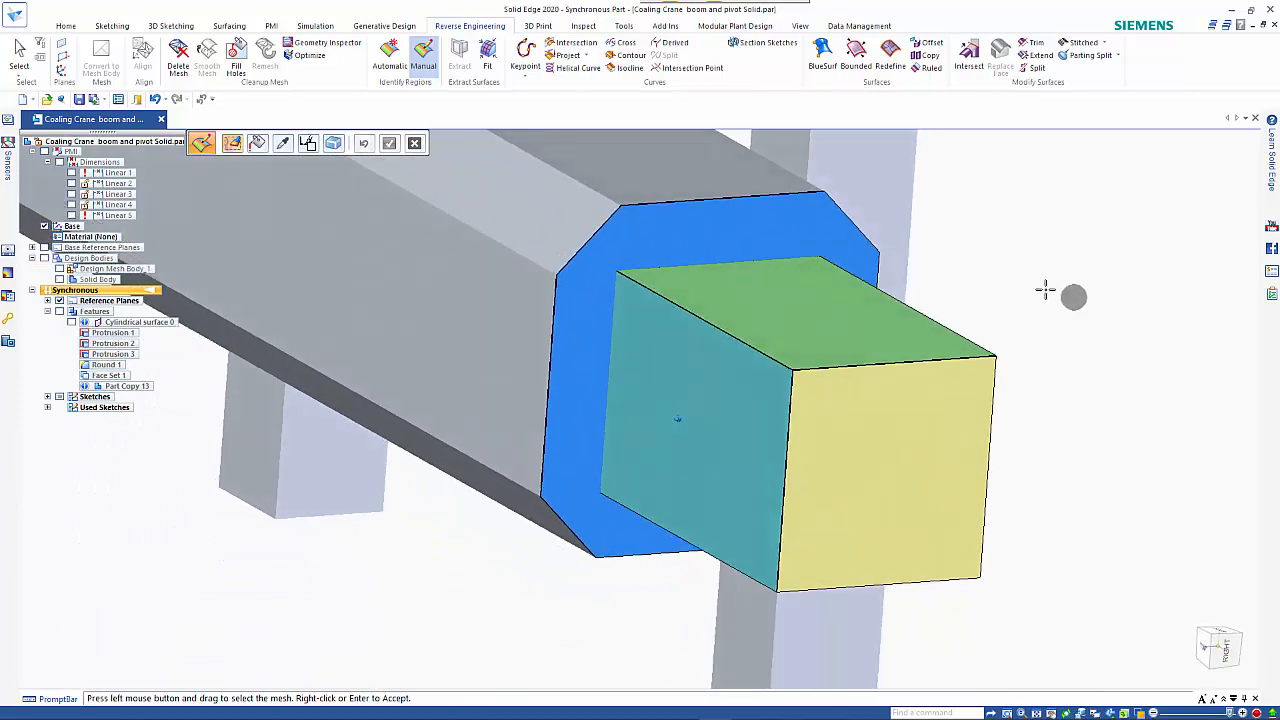
# Step: Fit planar surfaces to the blue octagonal end region and the block's green side region
pyautogui.click(489, 52)
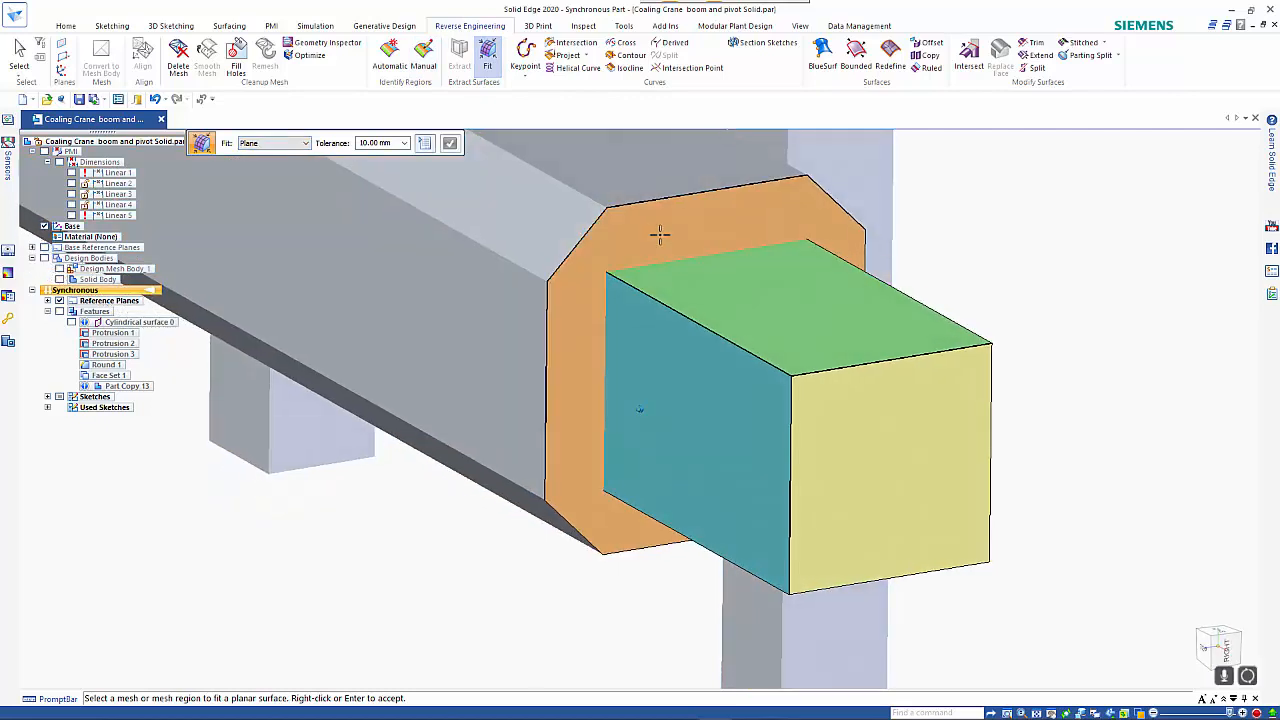
pyautogui.click(694, 218)
pyautogui.rightClick(692, 222)
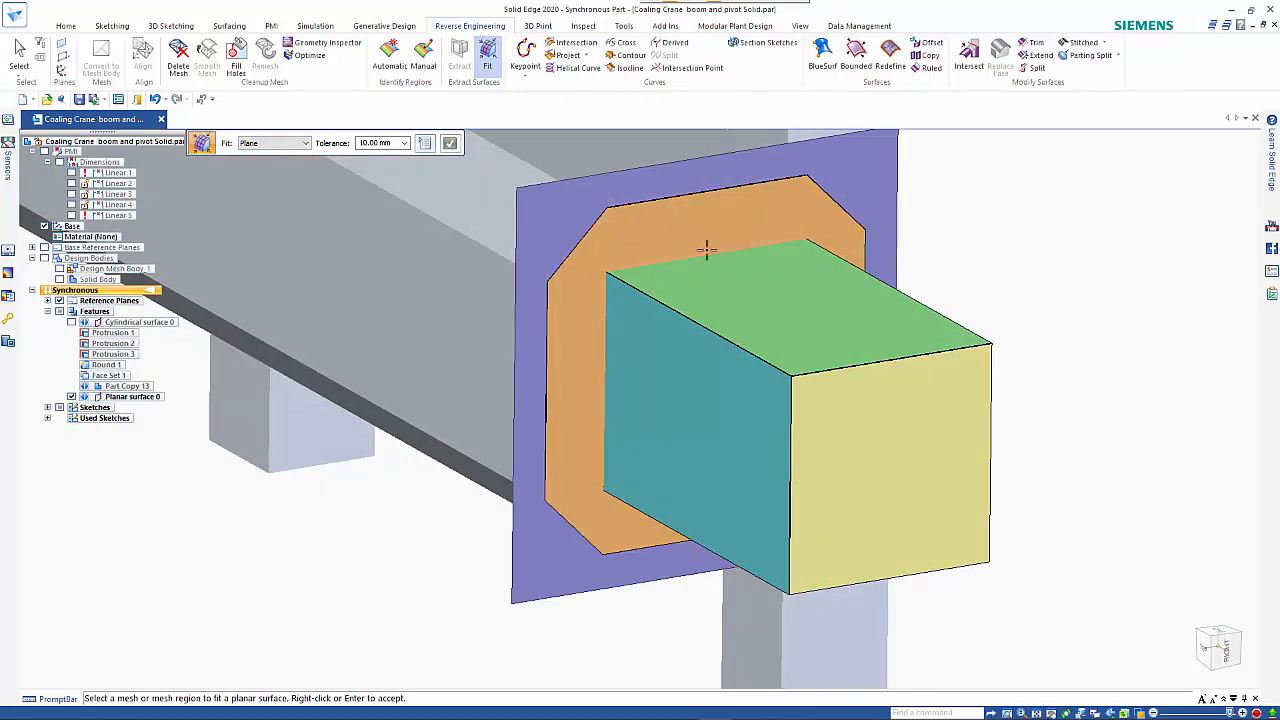
pyautogui.click(779, 282)
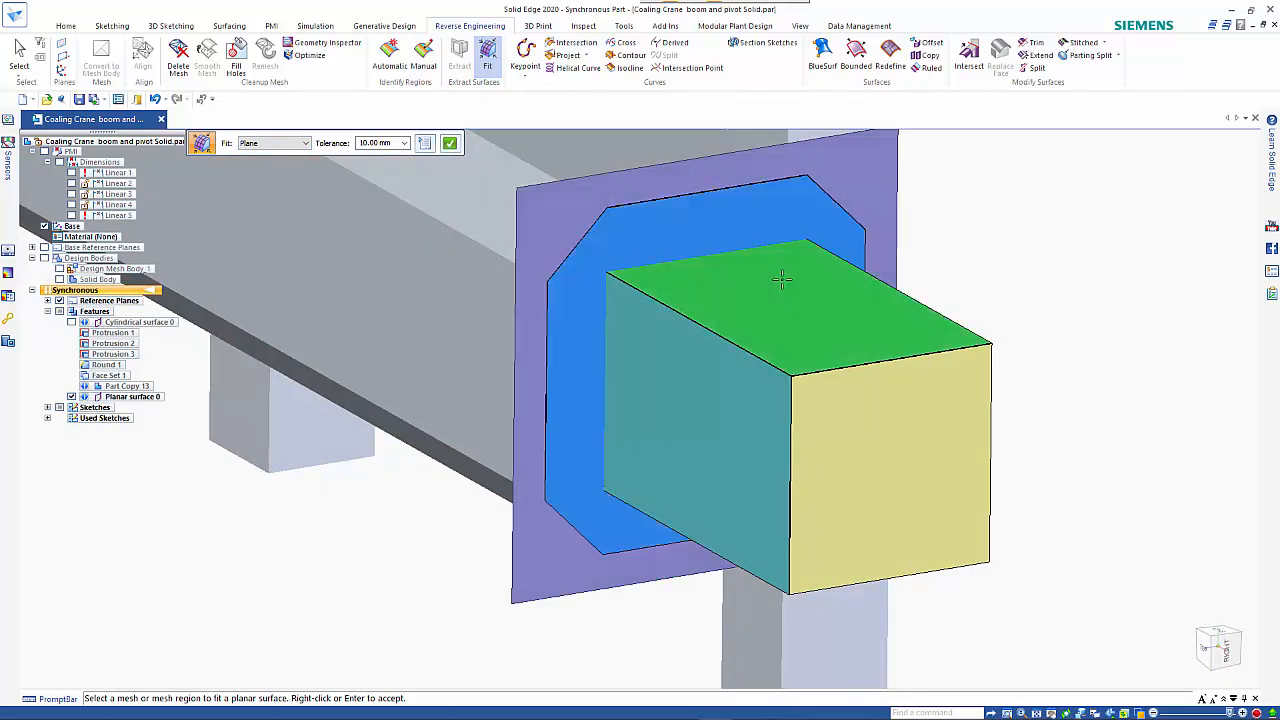
pyautogui.rightClick(782, 280)
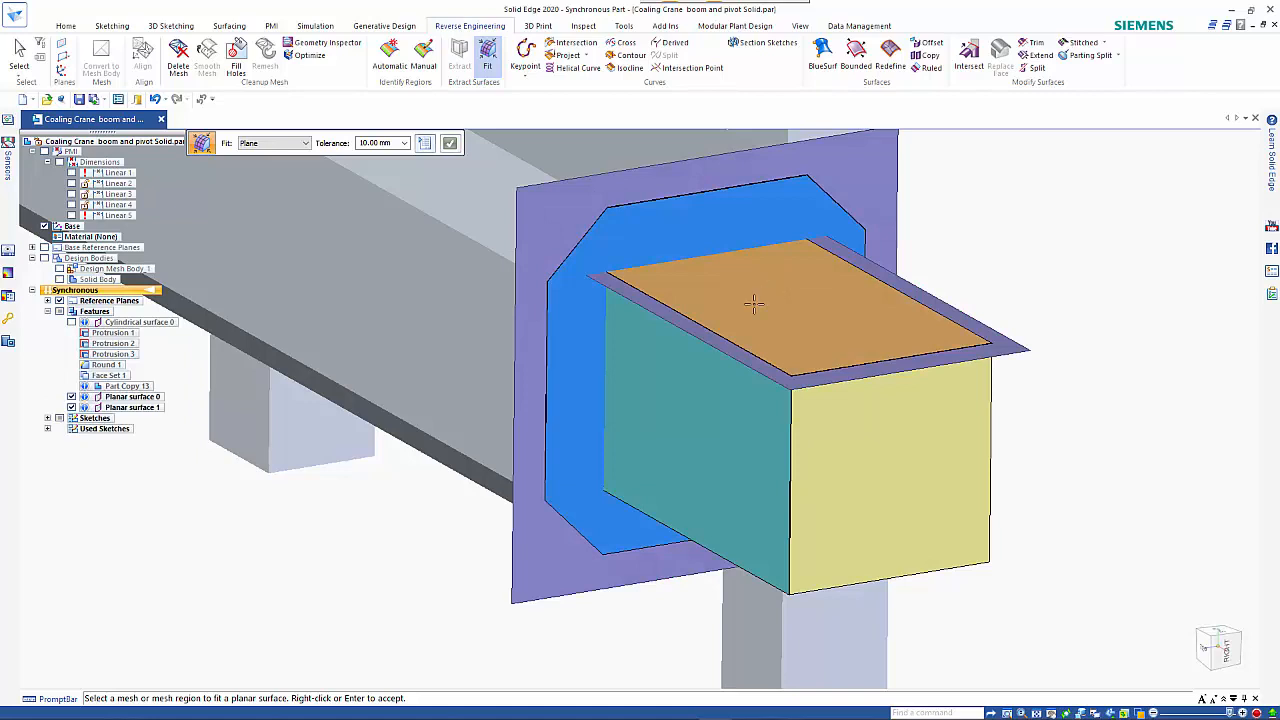
# Step: Fit planar surfaces to the block's yellow outer end region and its remaining side regions, completing six planar surfaces
pyautogui.rightClick(693, 378)
pyautogui.click(869, 429)
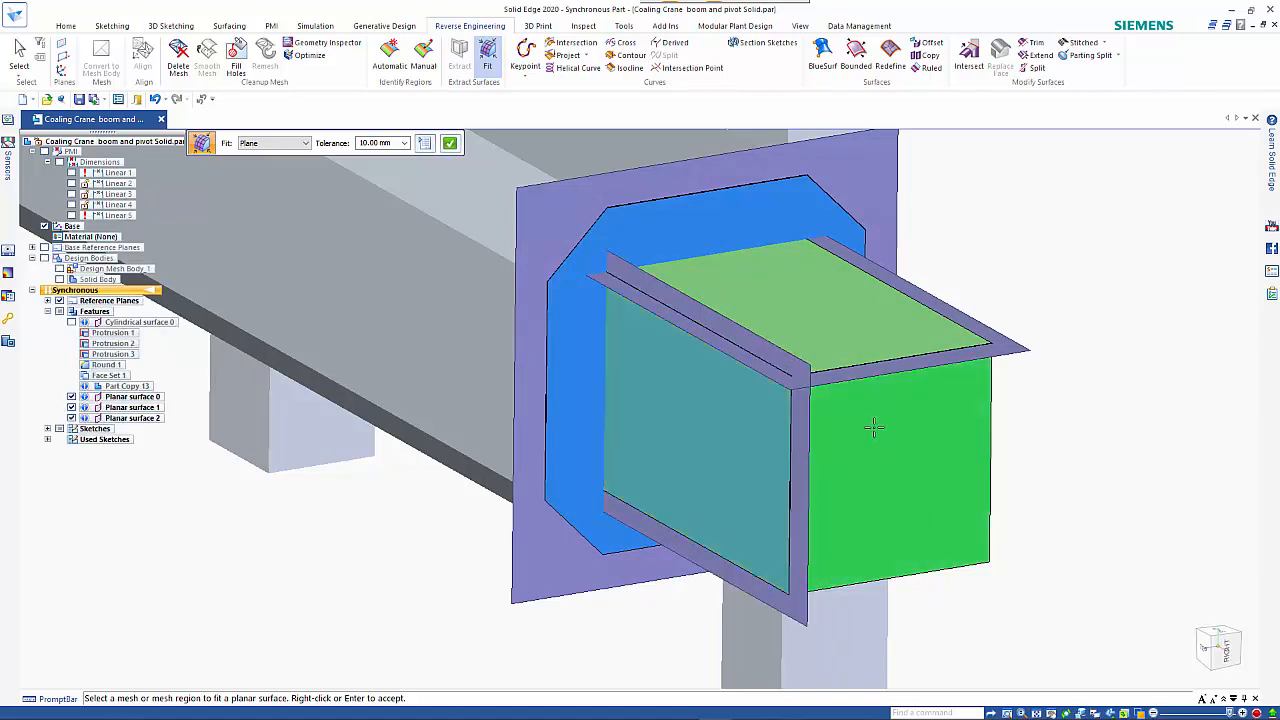
pyautogui.rightClick(874, 427)
pyautogui.moveTo(874, 427); pyautogui.dragTo(189, 307, button='middle')
pyautogui.rightClick(803, 386)
pyautogui.click(797, 261)
pyautogui.rightClick(803, 259)
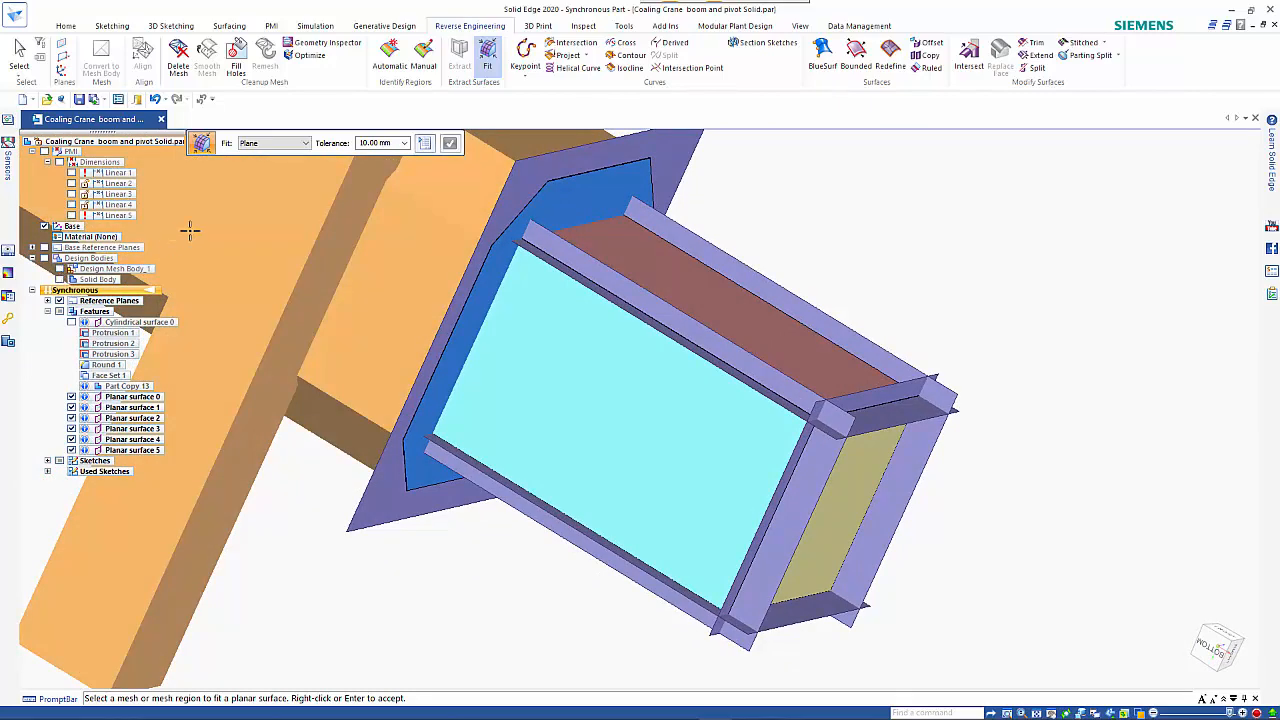
pyautogui.click(22, 50)
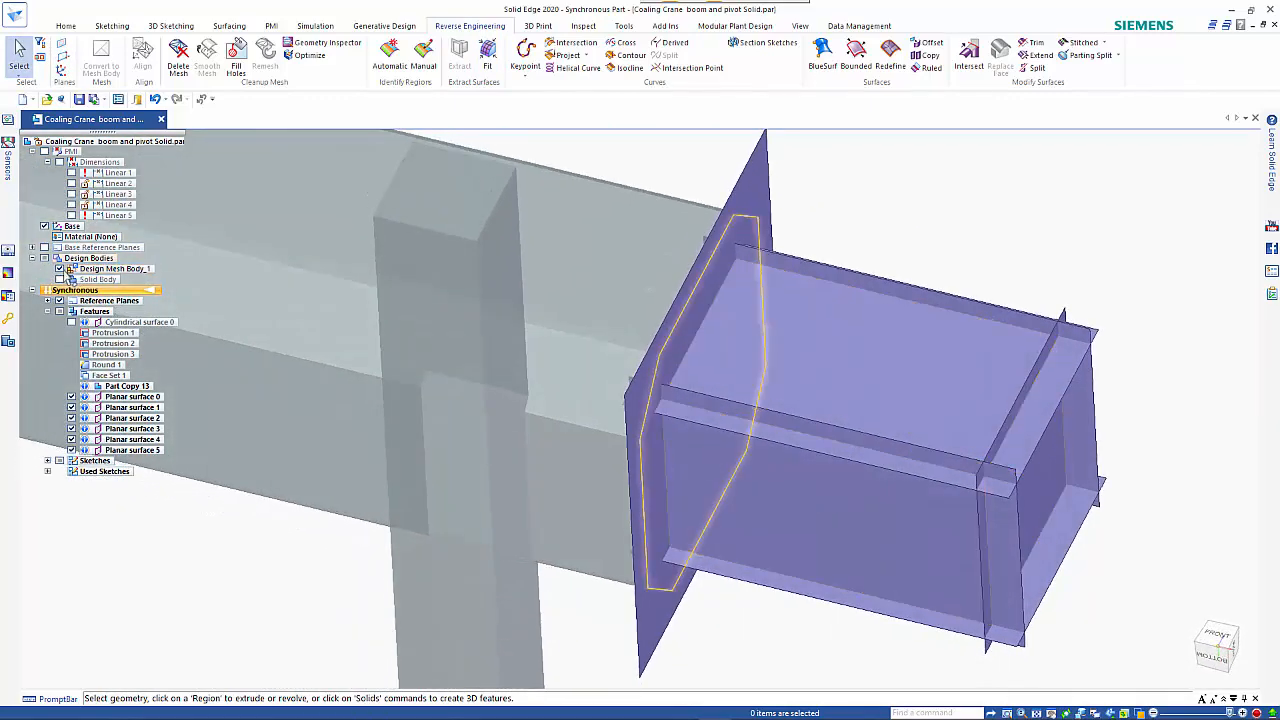
# Step: Hide the design mesh body and select all six planar surfaces for an Intersect that creates design bodies
pyautogui.click(59, 268)
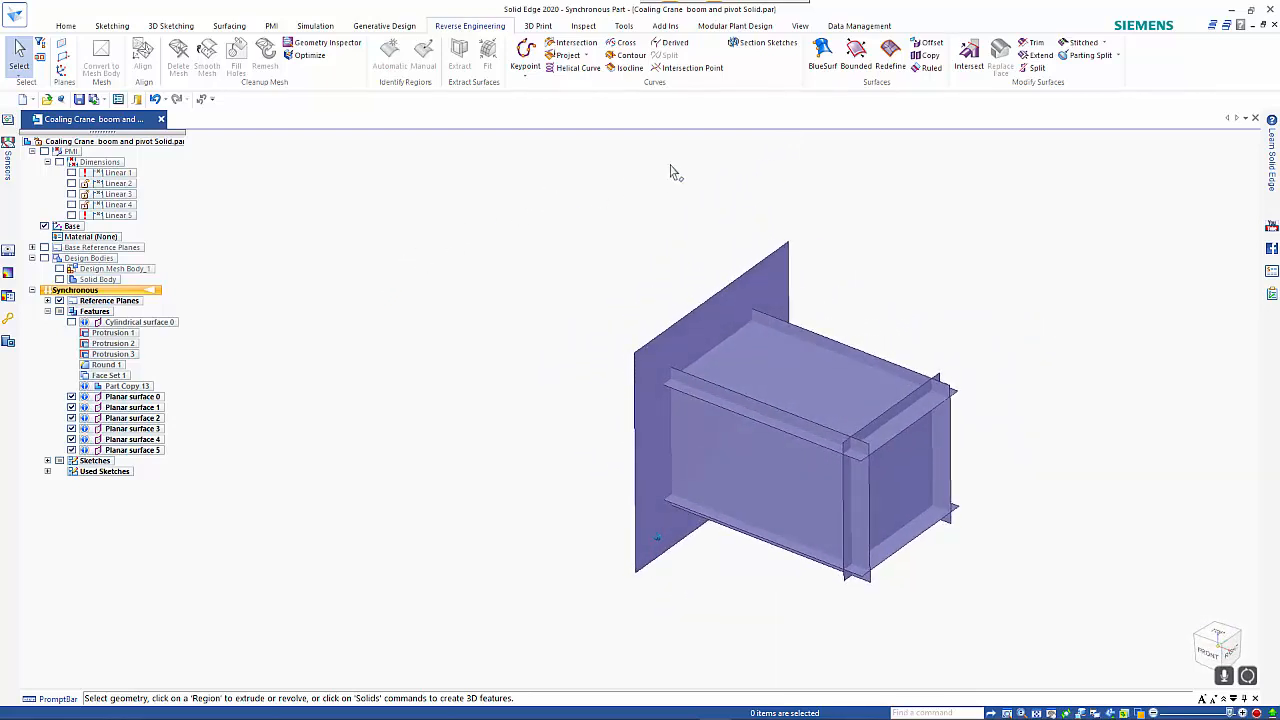
pyautogui.click(968, 62)
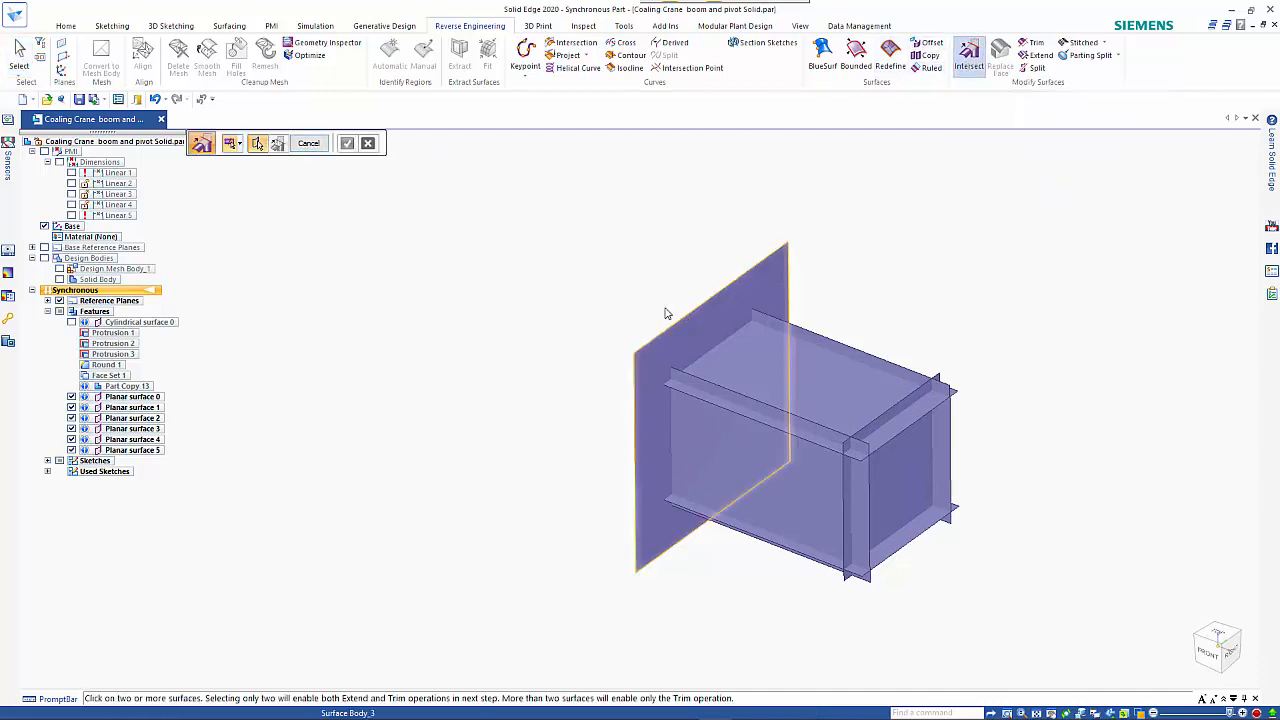
pyautogui.click(240, 146)
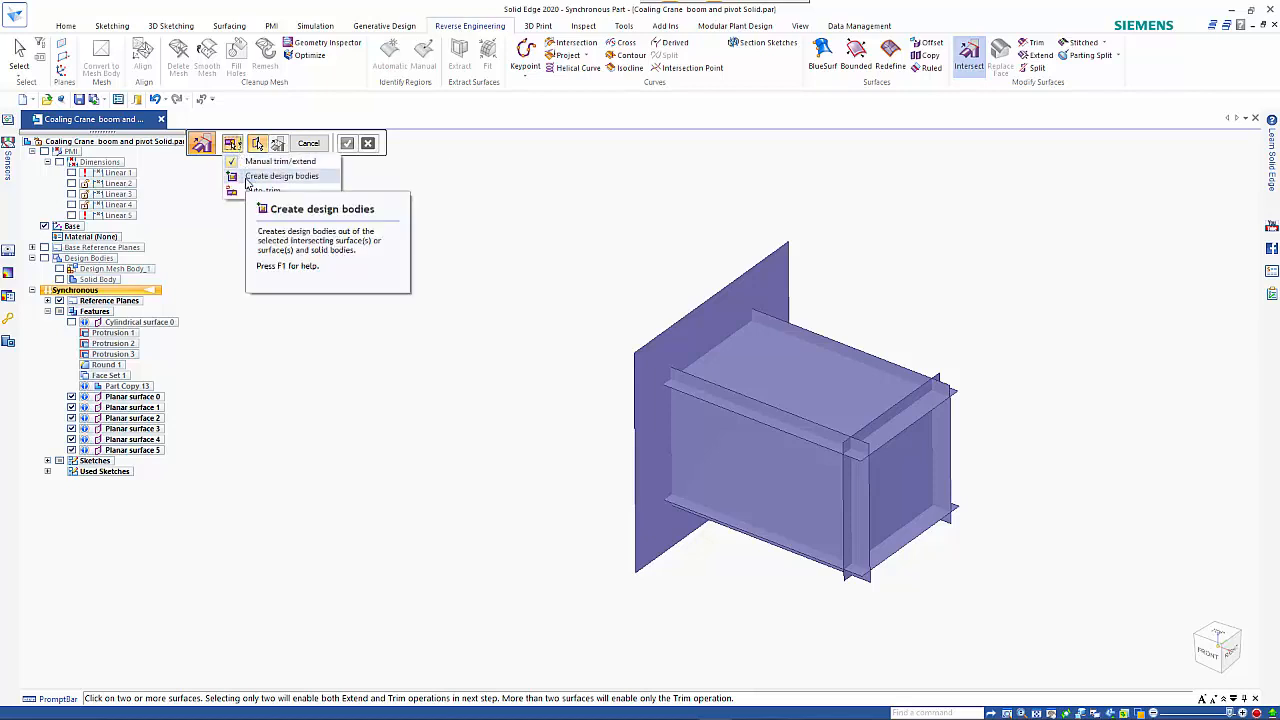
pyautogui.click(250, 177)
pyautogui.moveTo(545, 211); pyautogui.dragTo(1055, 646)
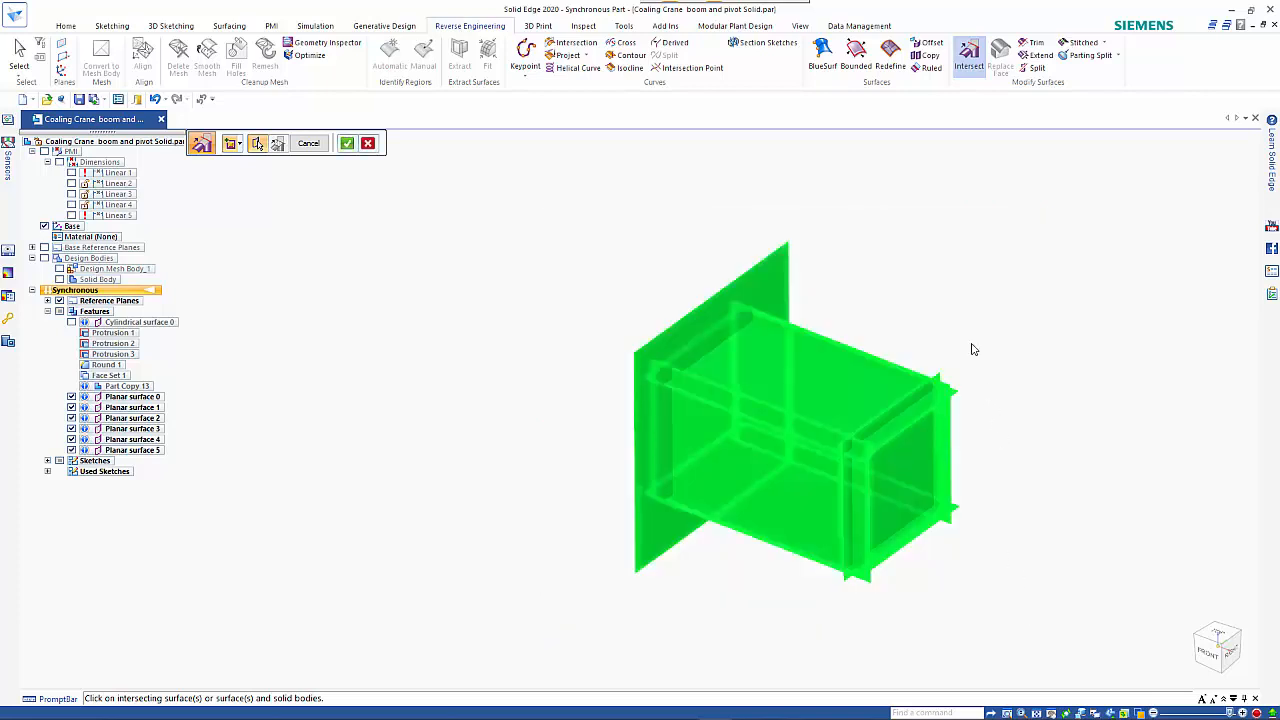
pyautogui.rightClick(928, 280)
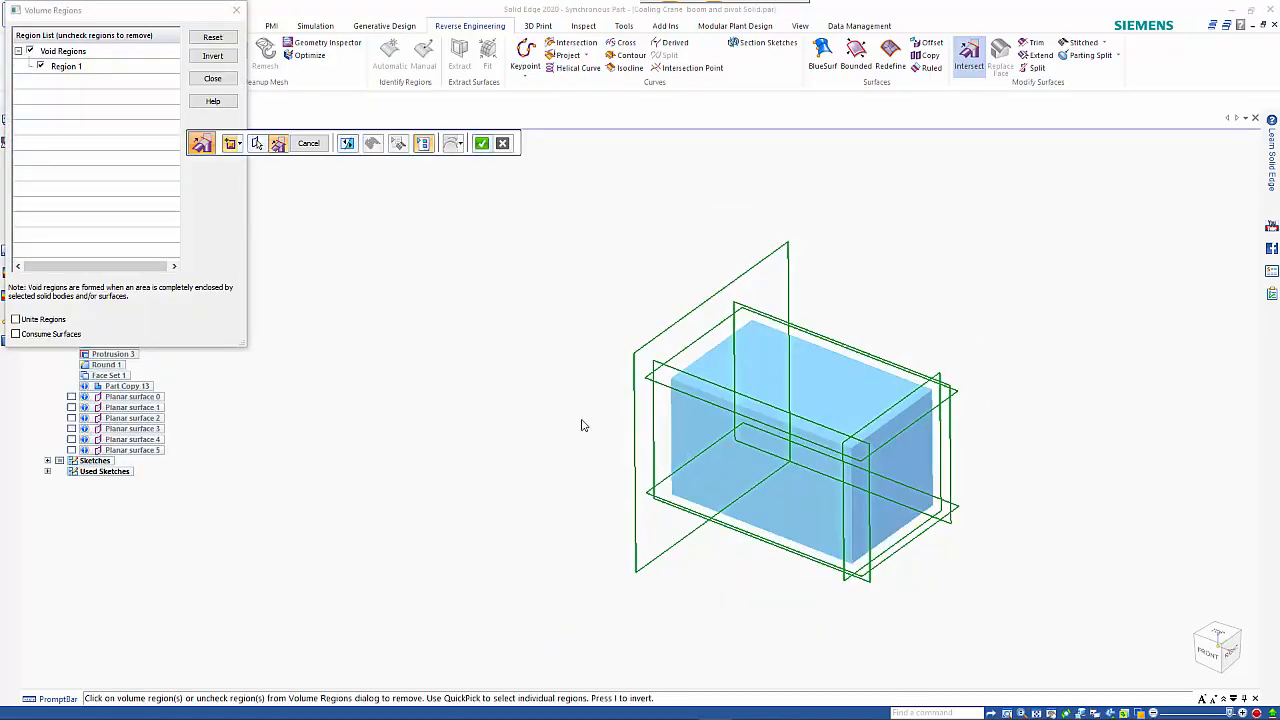
# Step: Build the block's solid body from Region 1 with Unite Regions and Consume Surfaces enabled
pyautogui.click(17, 319)
pyautogui.click(39, 337)
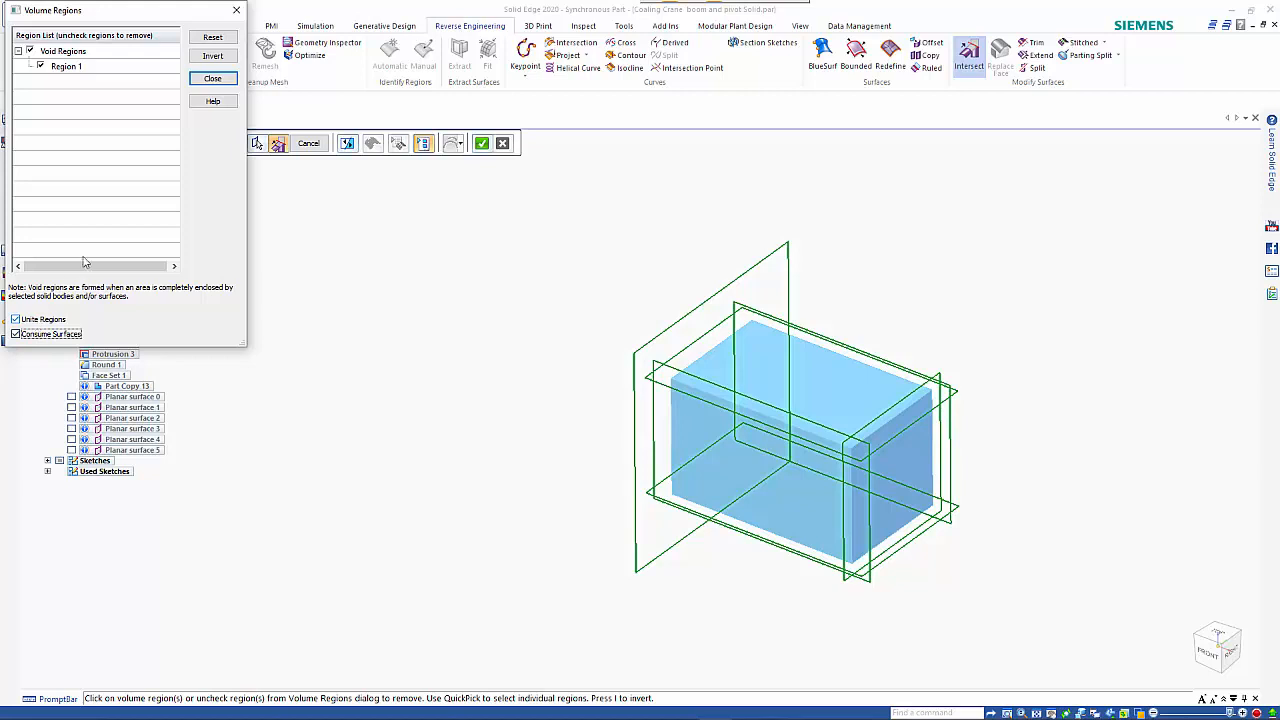
pyautogui.click(483, 145)
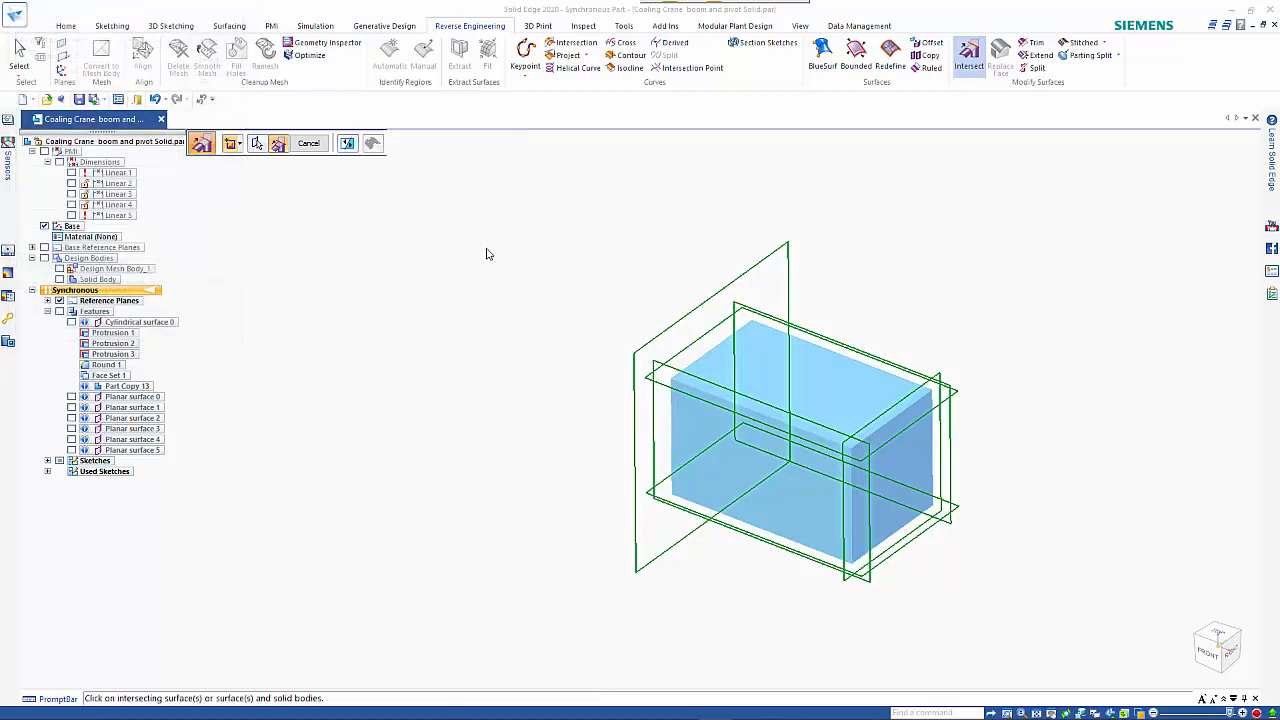
pyautogui.moveTo(500, 307); pyautogui.dragTo(481, 283, button='middle')
pyautogui.click(312, 146)
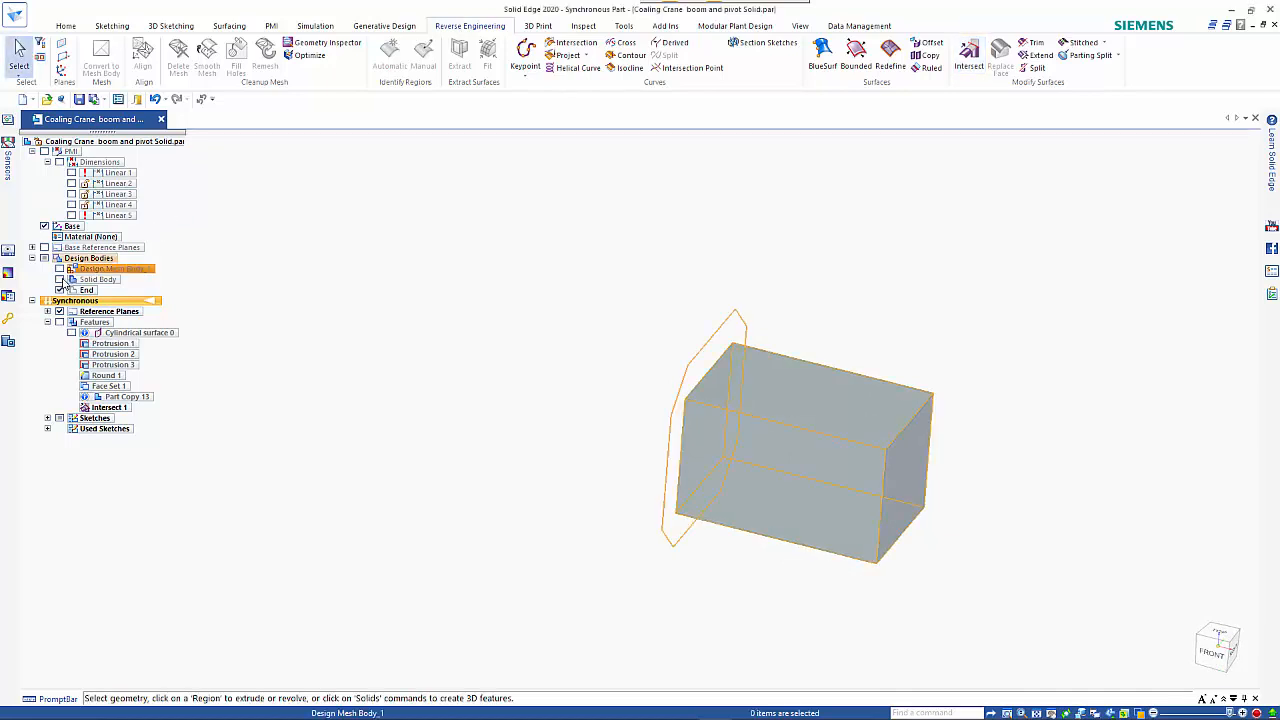
# Step: Show the boom's Solid Body and make it the active body, discarding the empty new model body
pyautogui.click(59, 279)
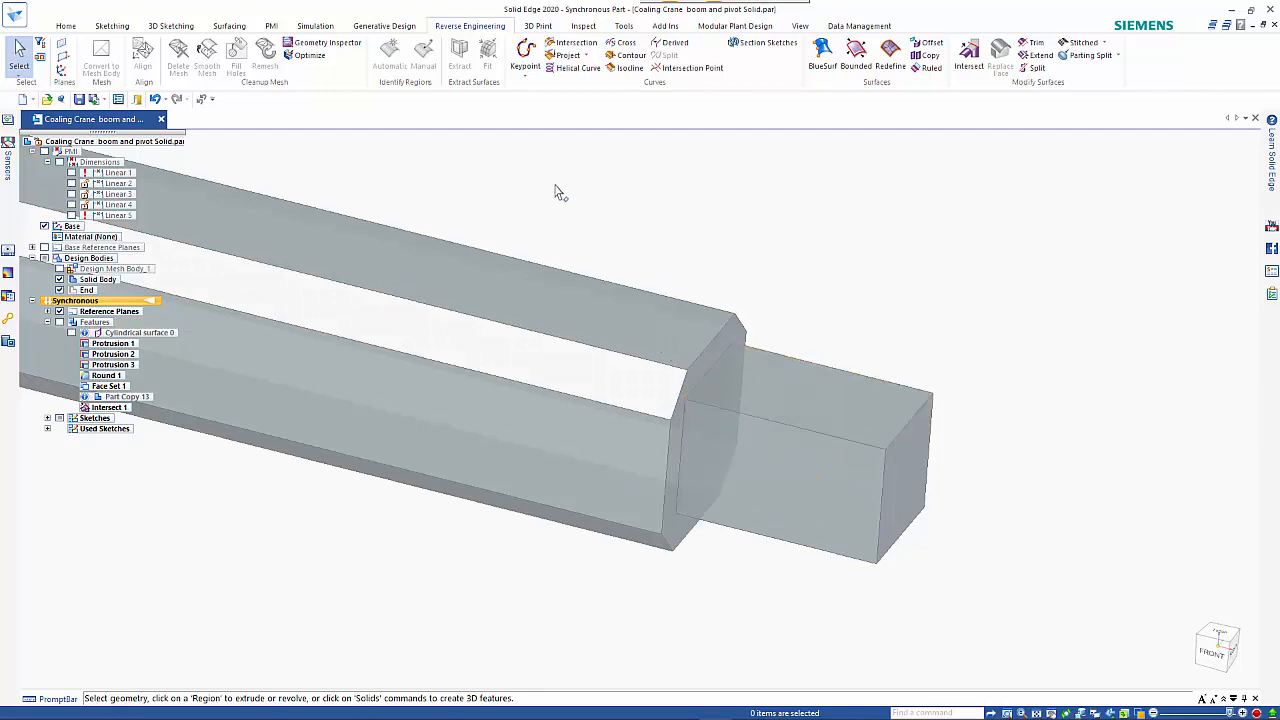
pyautogui.click(66, 26)
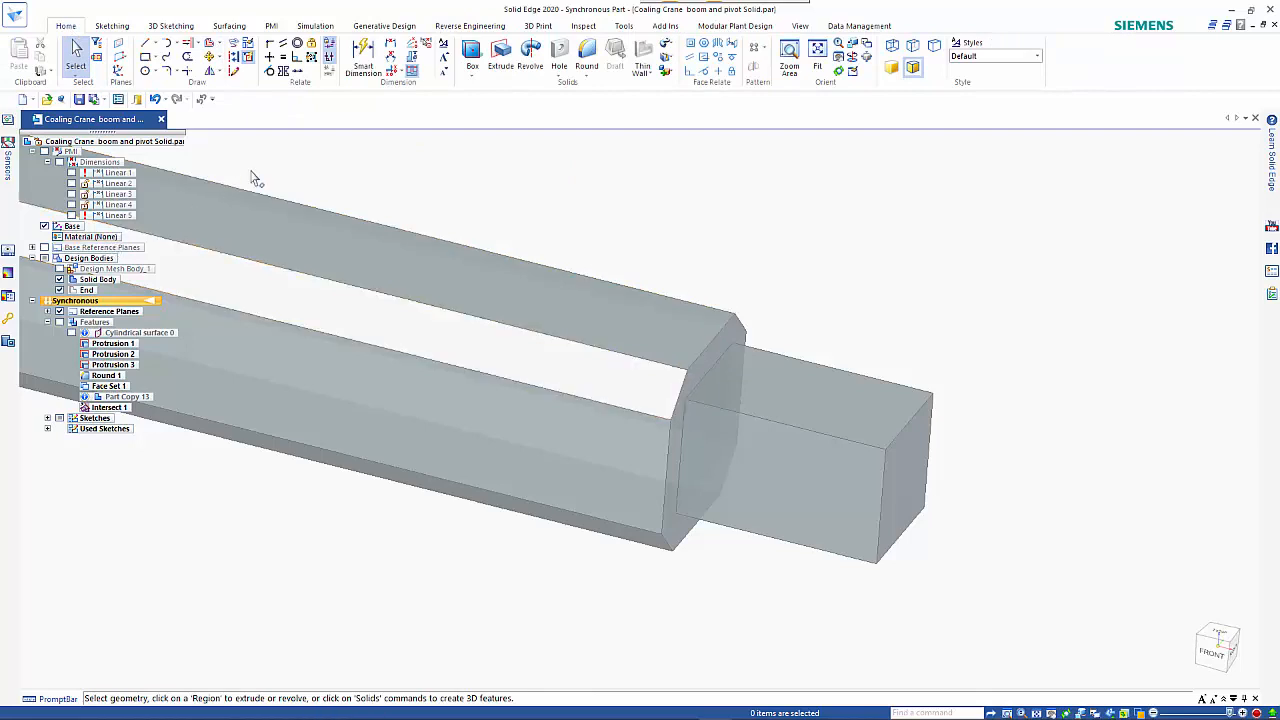
pyautogui.click(106, 283)
pyautogui.rightClick(106, 284)
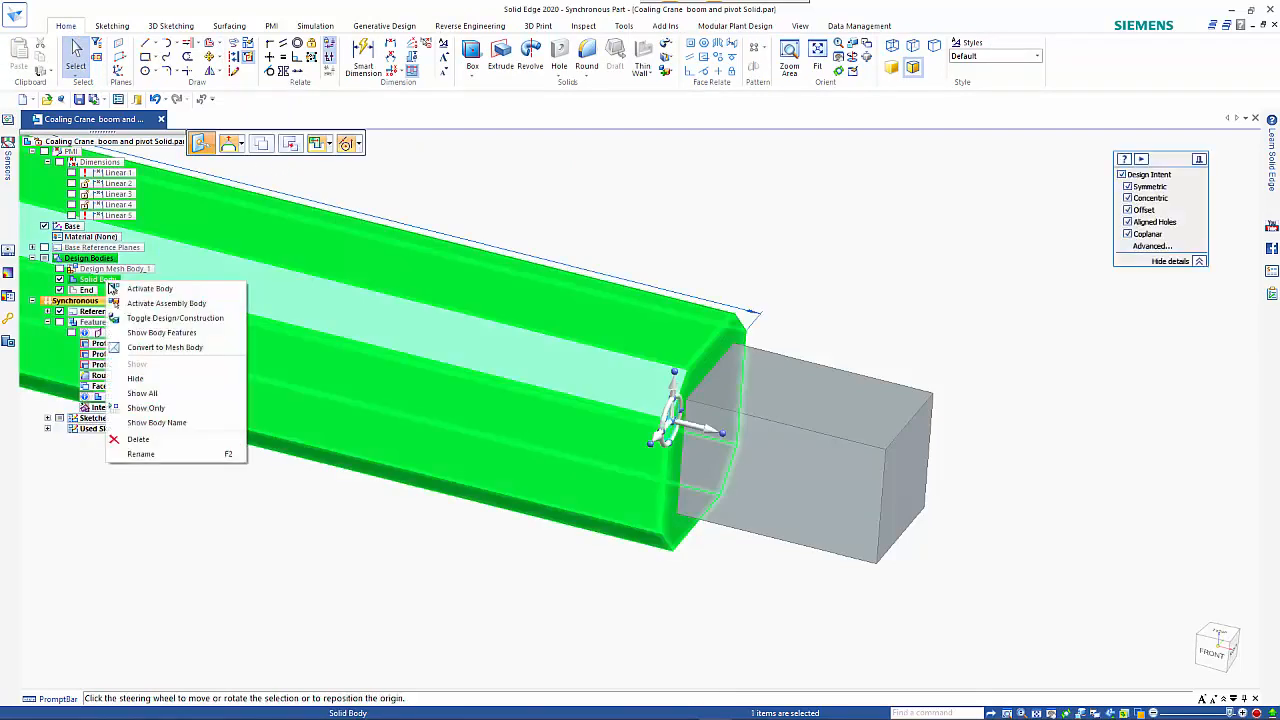
pyautogui.click(175, 295)
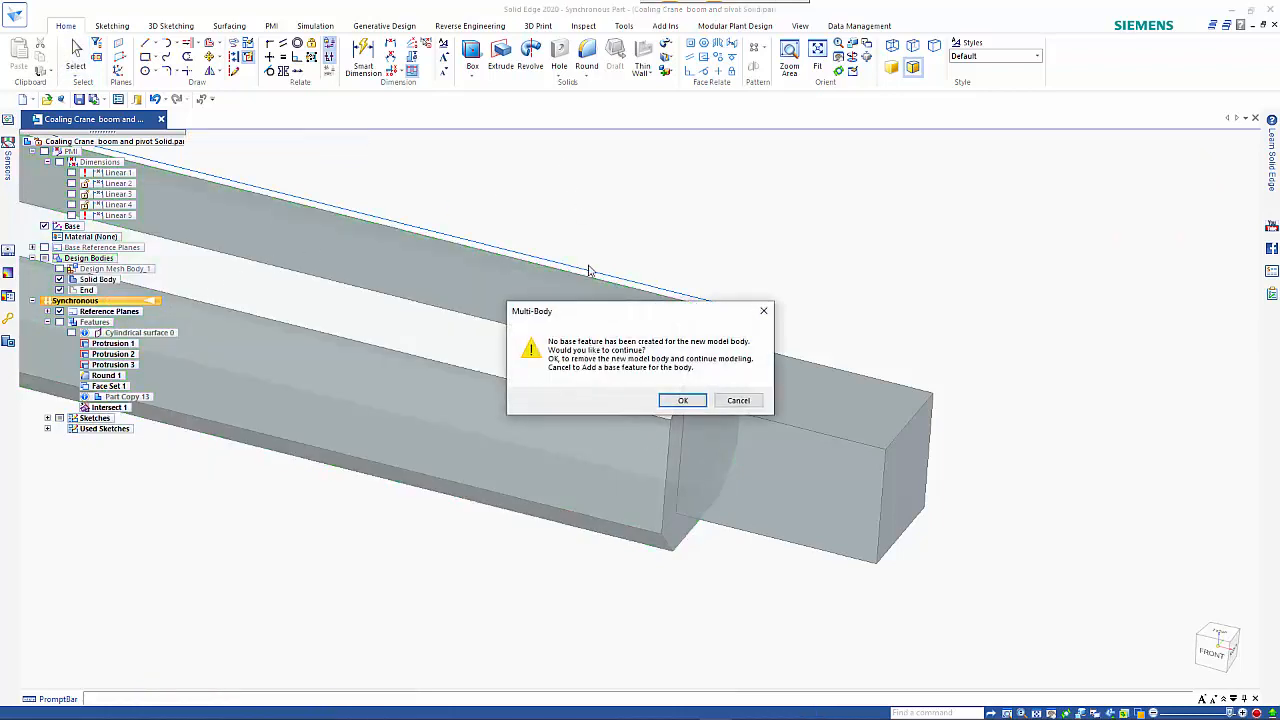
pyautogui.click(681, 400)
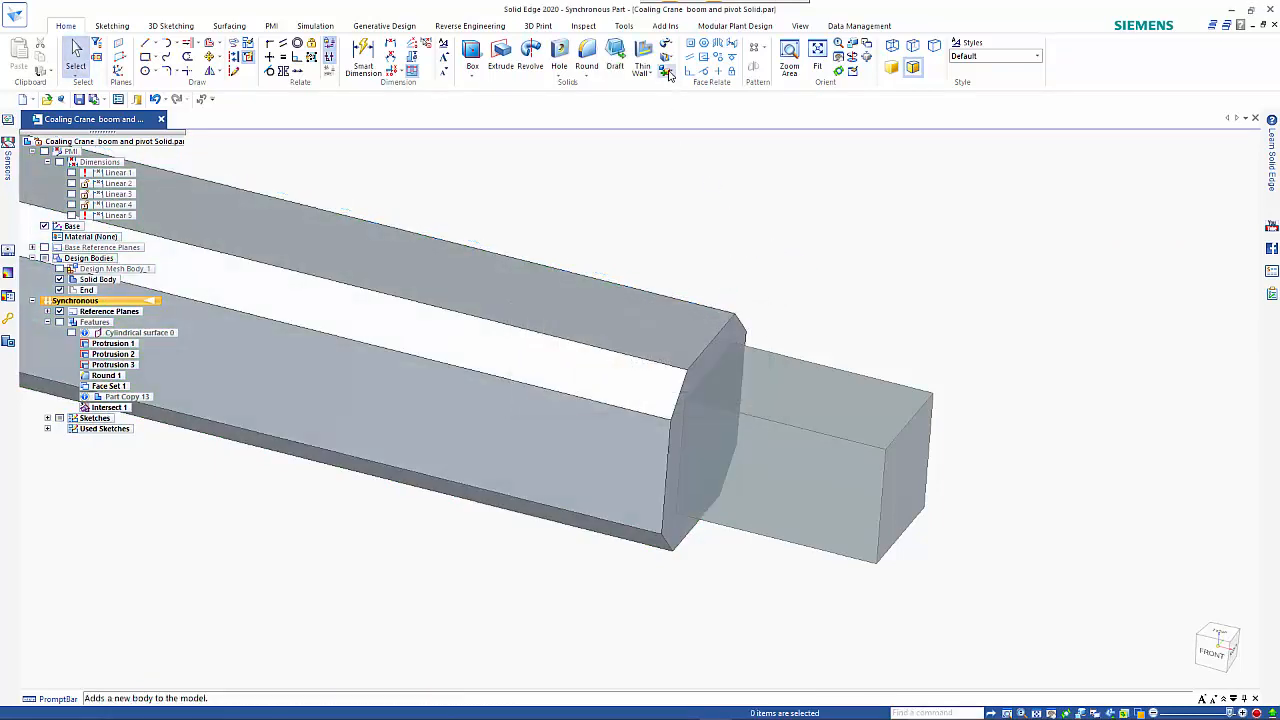
# Step: Unite the boom's solid body with the square end block, using the boom as target and the block as tool
pyautogui.click(666, 72)
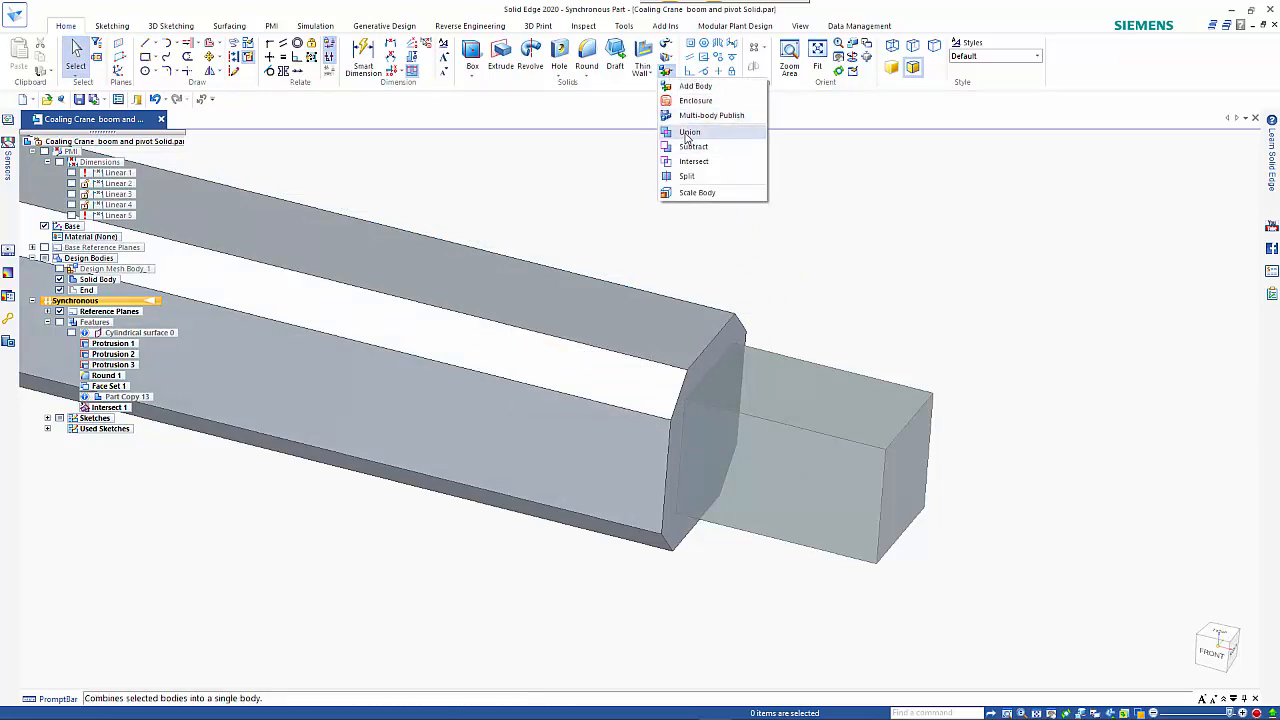
pyautogui.click(688, 132)
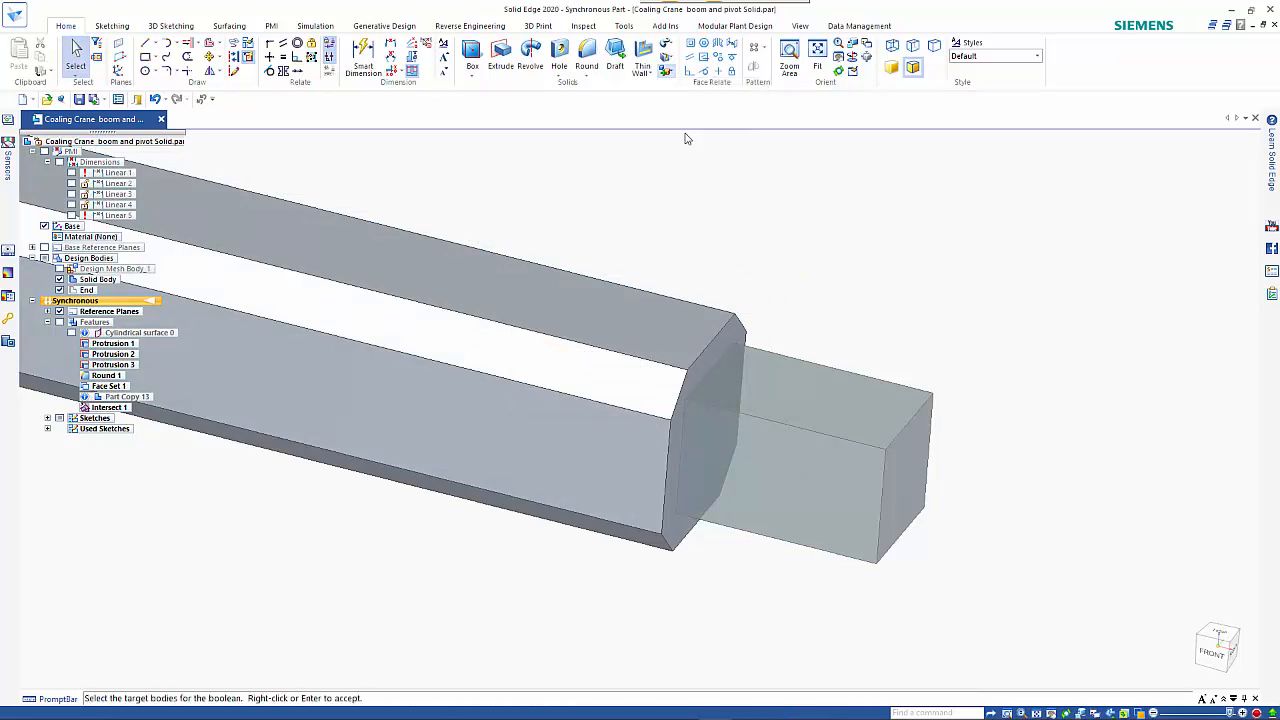
pyautogui.click(672, 327)
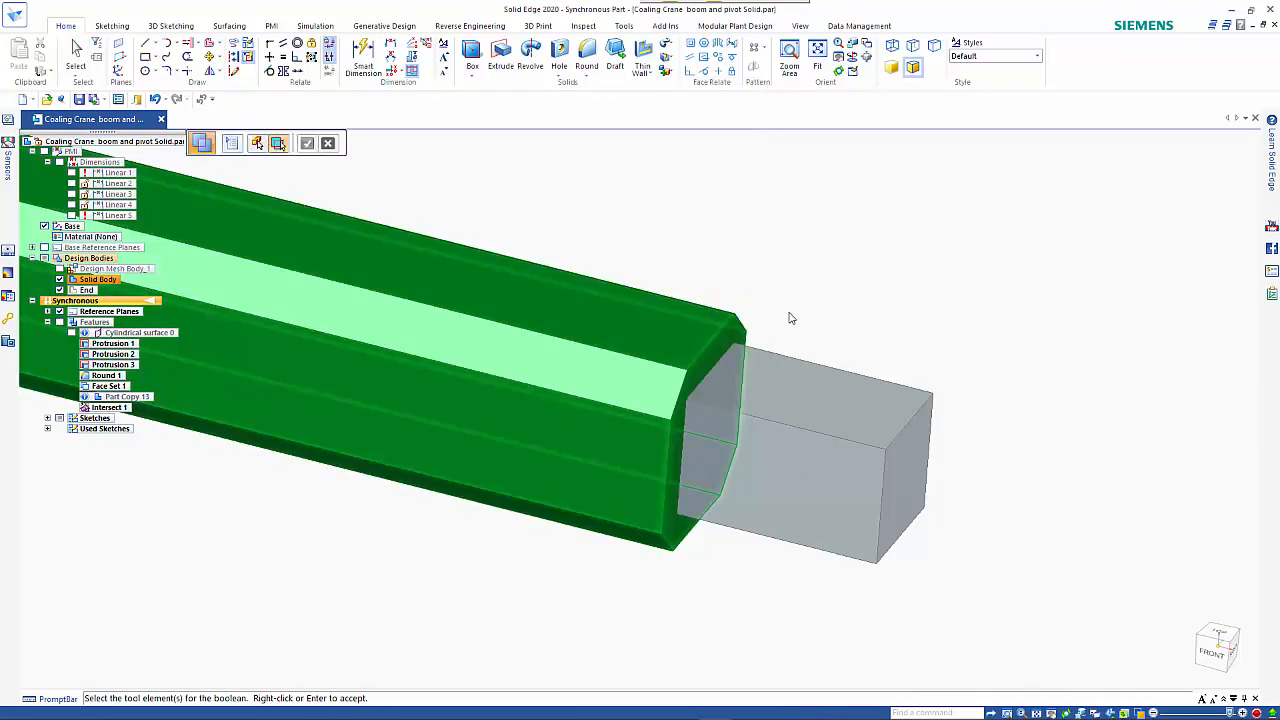
pyautogui.click(806, 396)
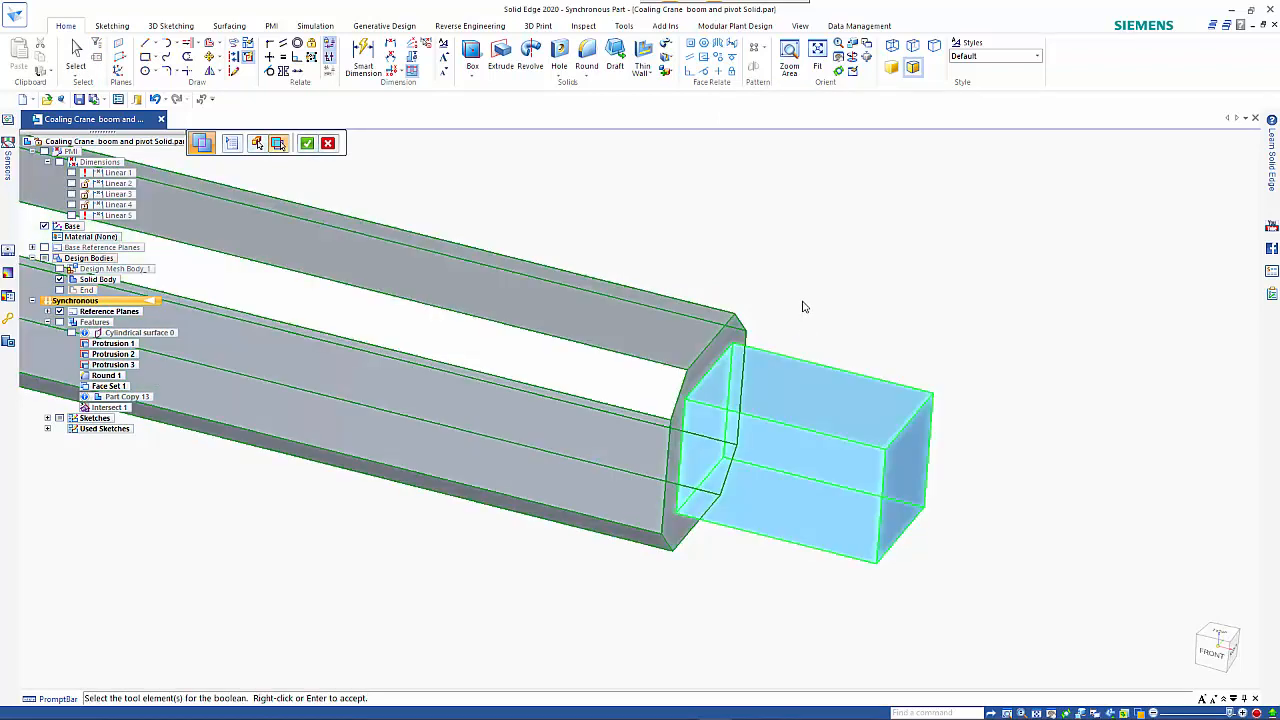
pyautogui.rightClick(803, 306)
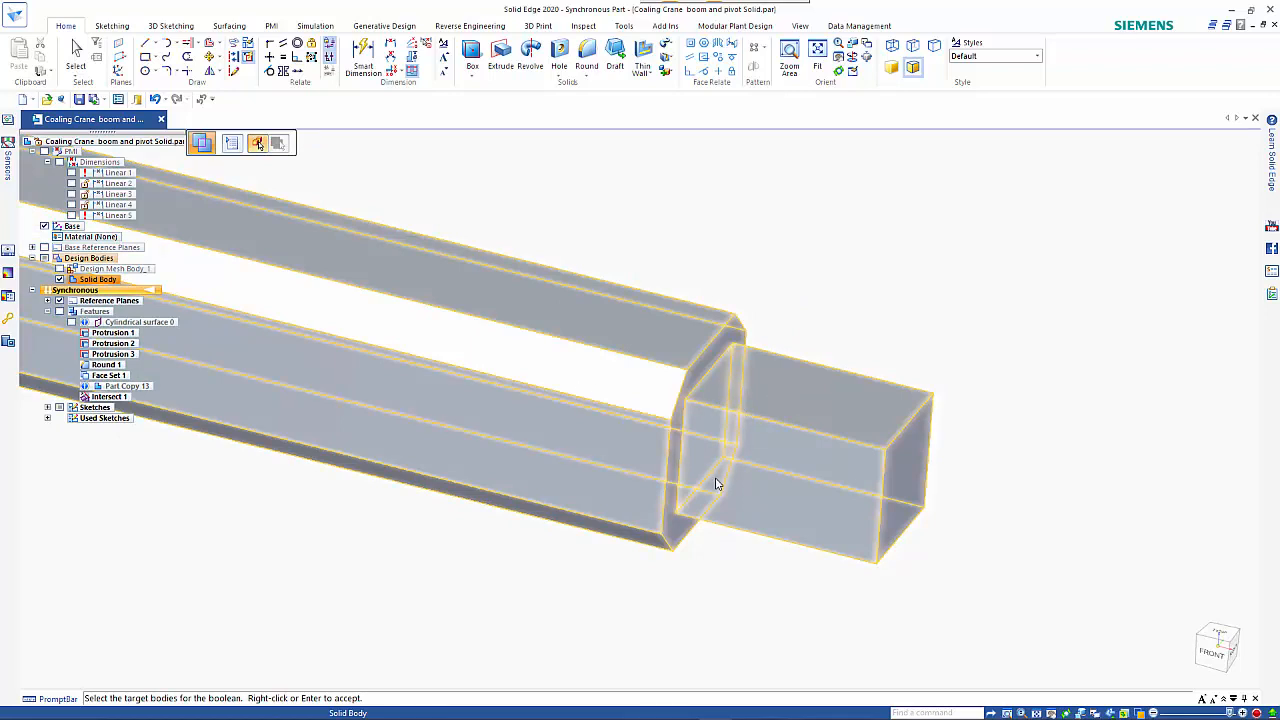
pyautogui.scroll(-4, 716, 484)
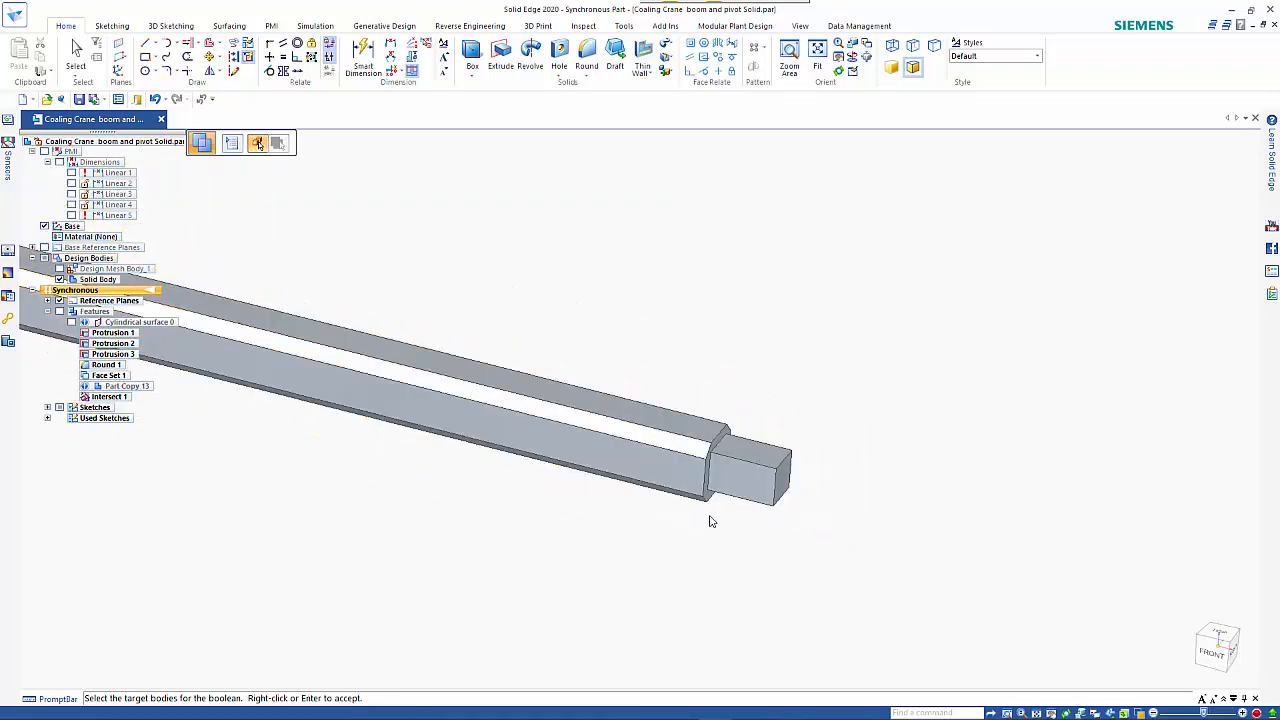
pyautogui.scroll(-3, 711, 521)
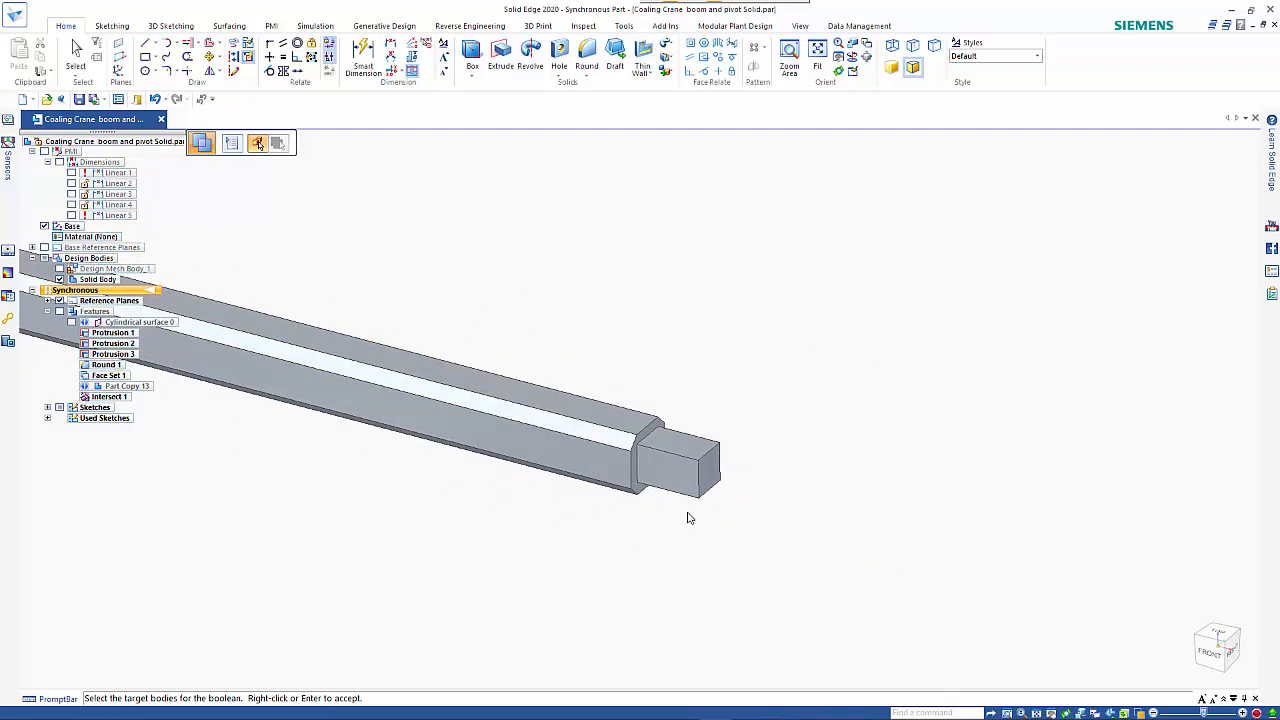
pyautogui.scroll(4, 697, 470)
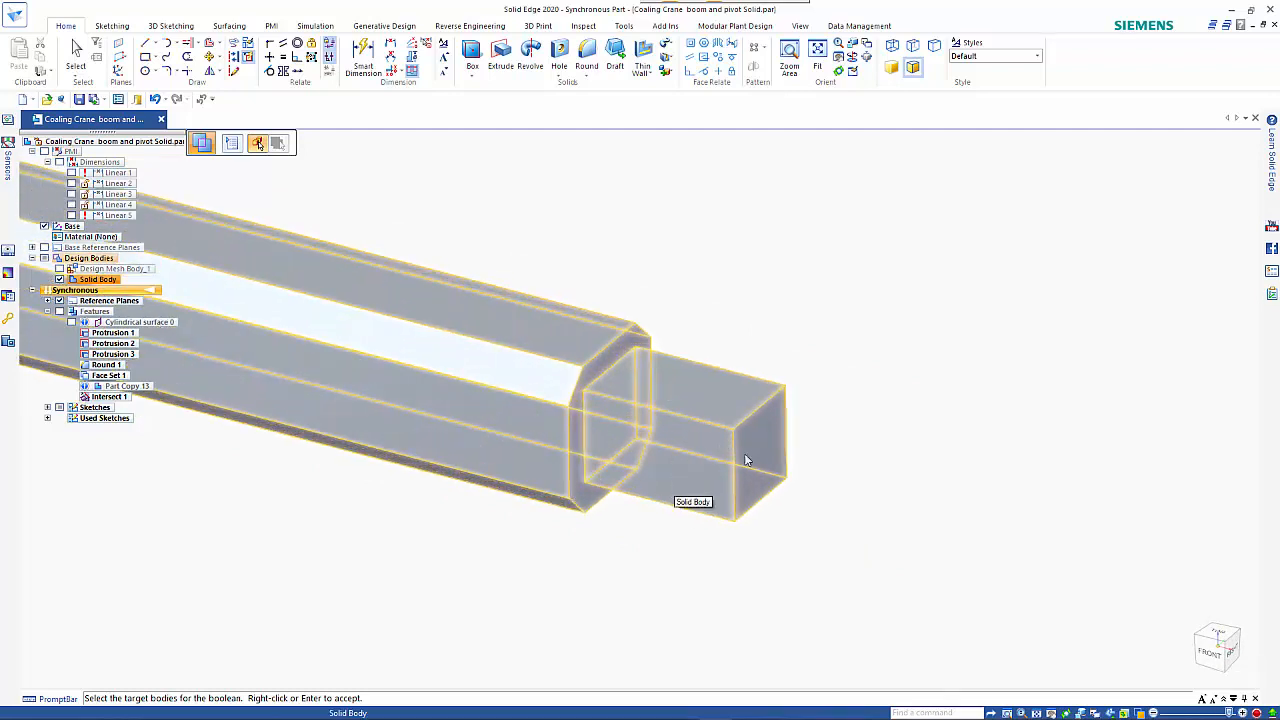
pyautogui.scroll(-3, 757, 452)
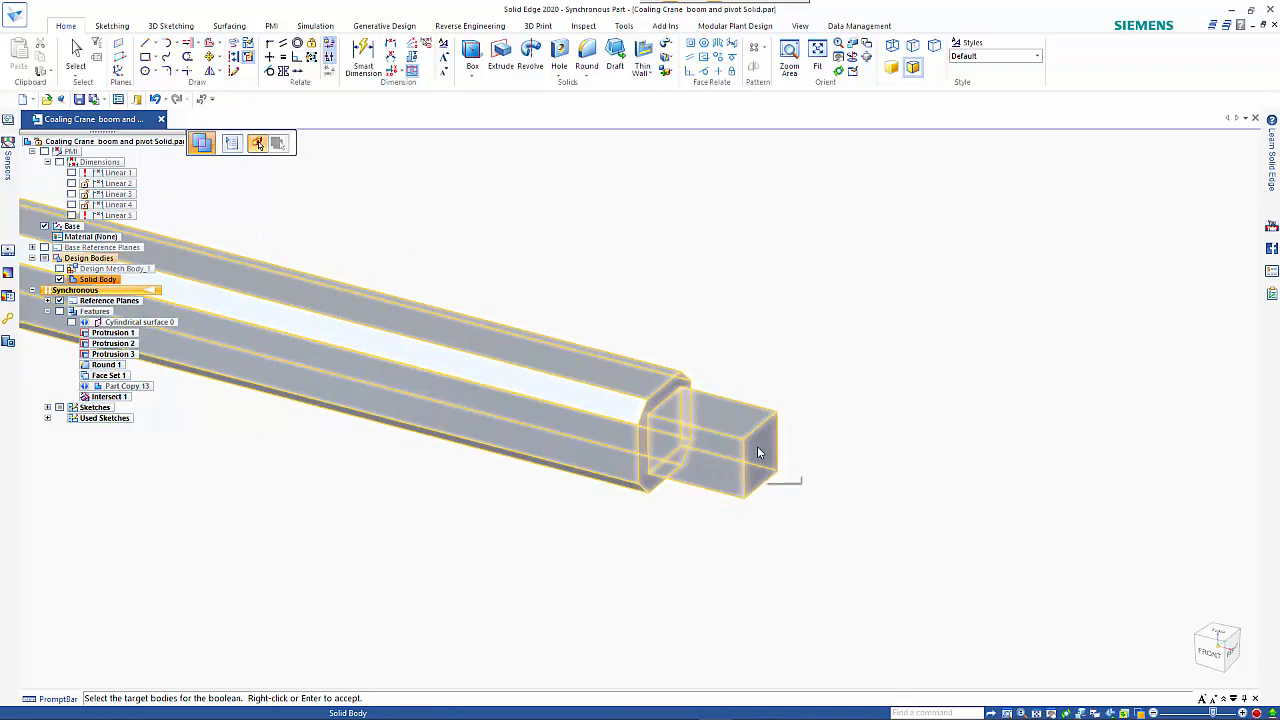
pyautogui.click(757, 452)
pyautogui.rightClick(768, 428)
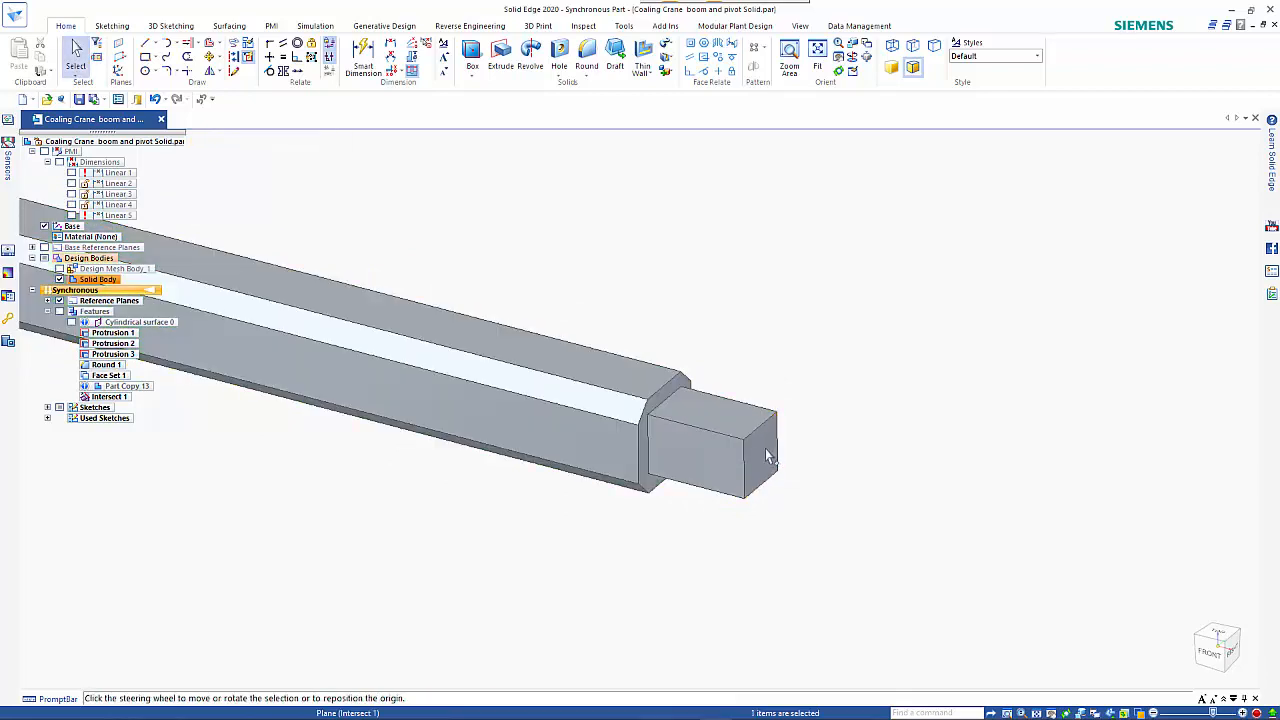
# Step: Try to stretch the square block by moving its outer end face outward along the boom
pyautogui.click(772, 458)
pyautogui.click(785, 456)
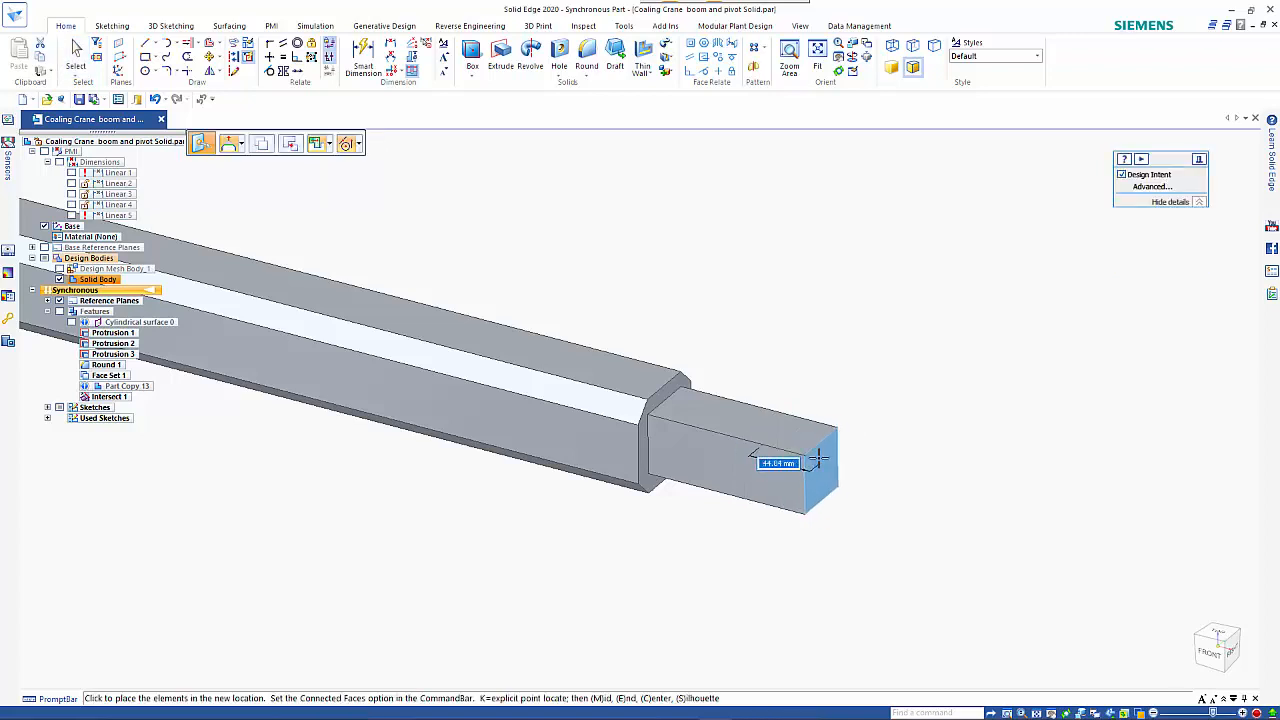
pyautogui.click(790, 454)
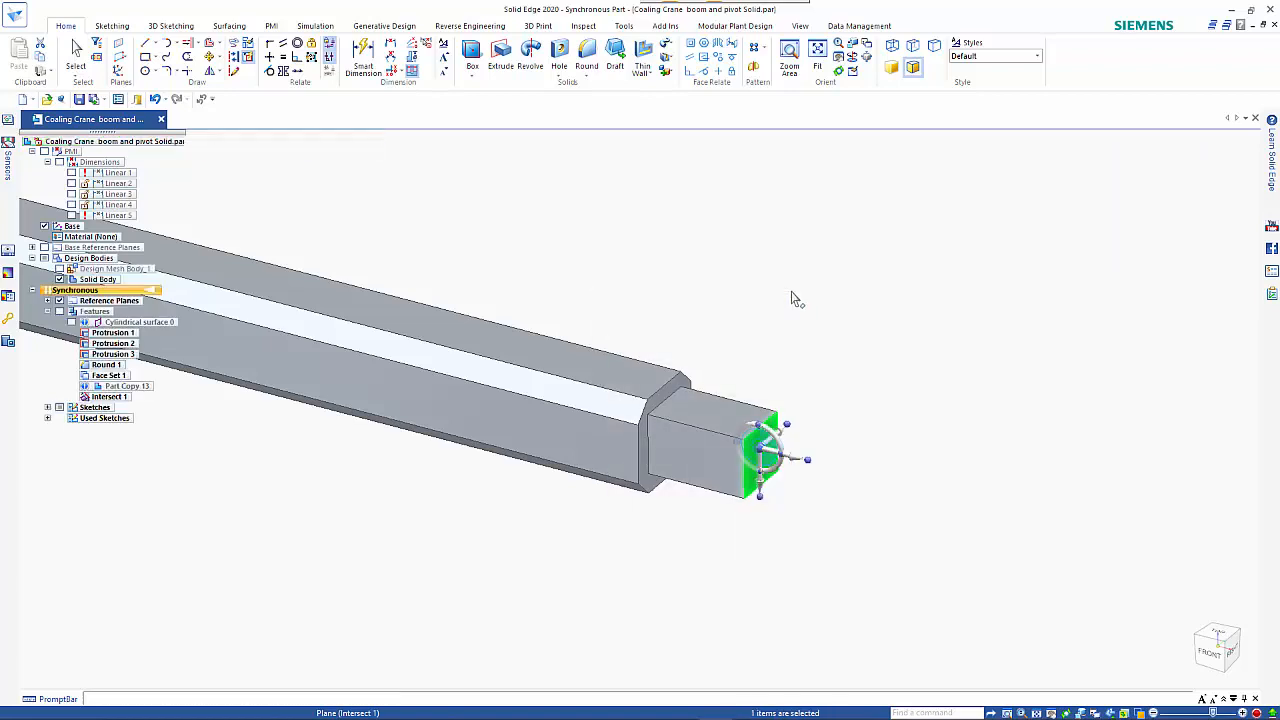
# Step: Try to move the whole square block together with the boom's octagonal end face lengthwise along the boom
pyautogui.moveTo(794, 297); pyautogui.dragTo(614, 520)
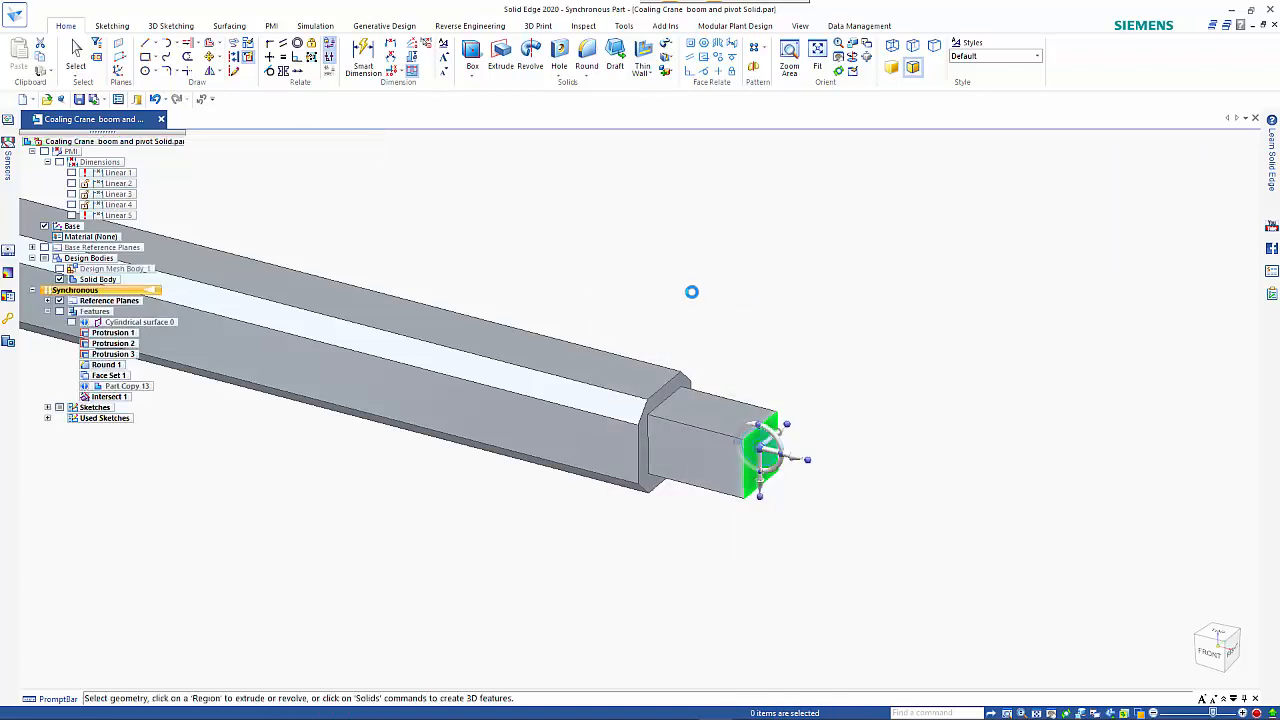
pyautogui.click(746, 442)
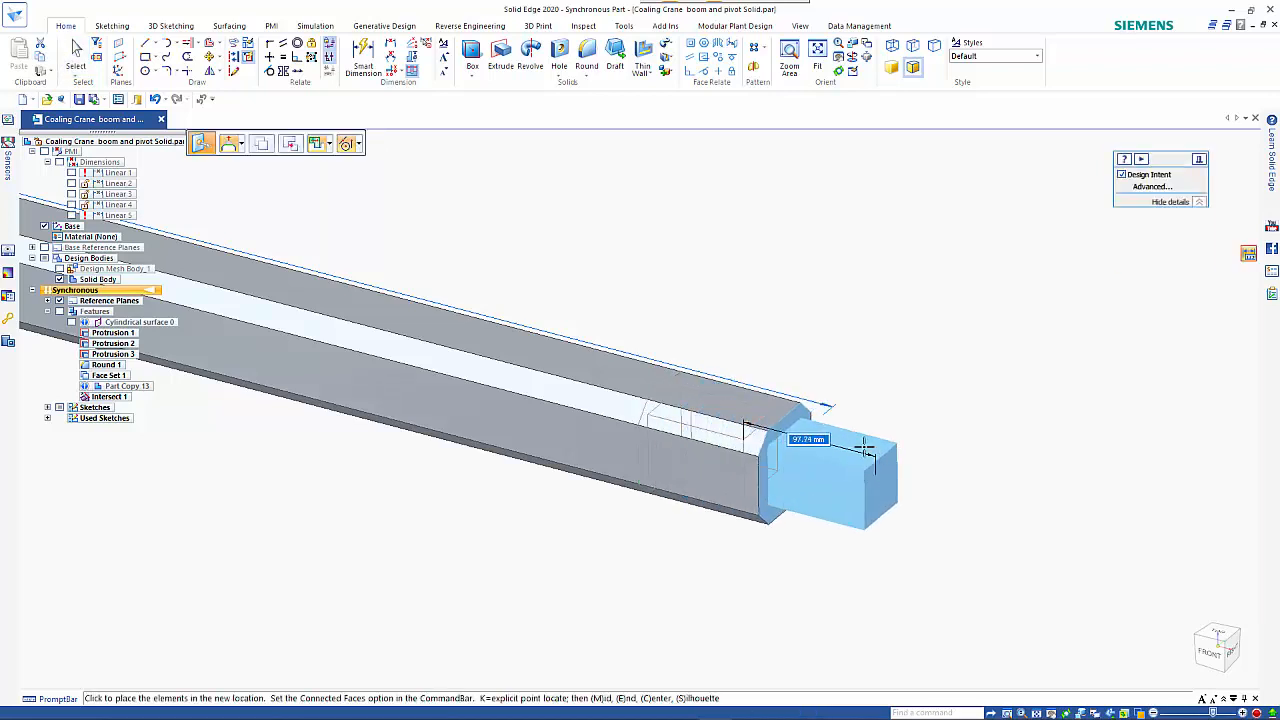
pyautogui.click(779, 368)
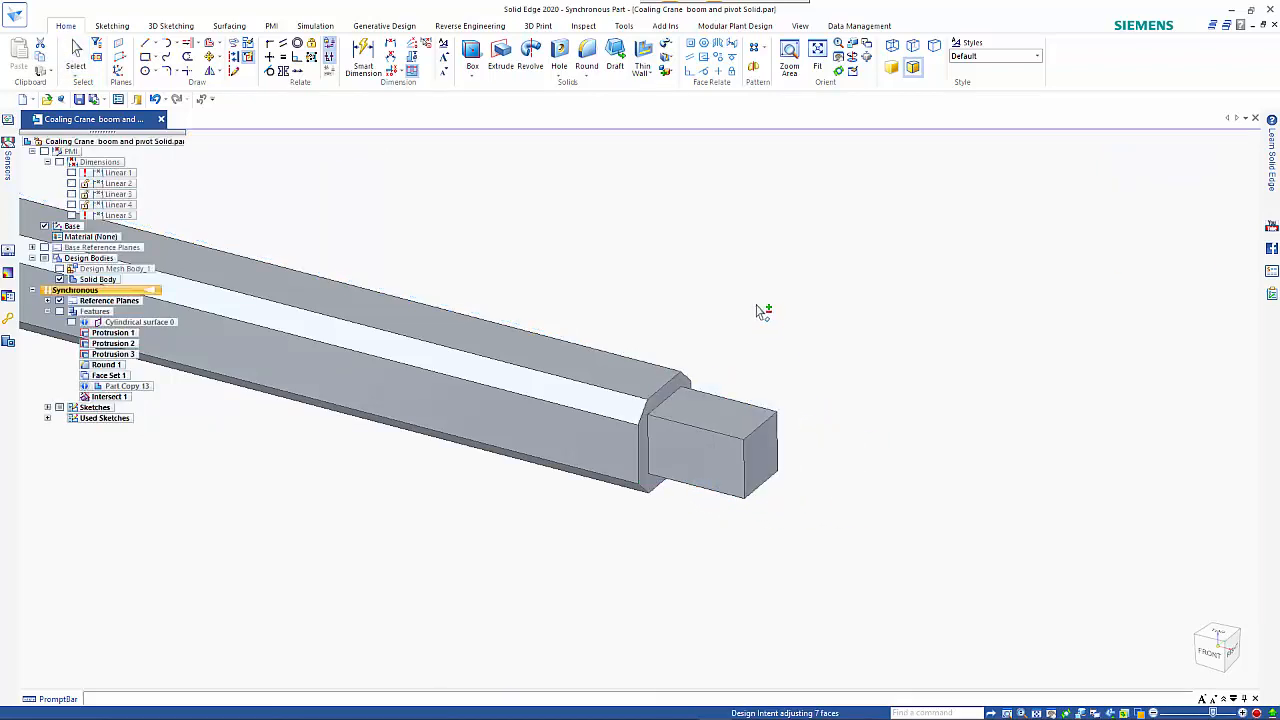